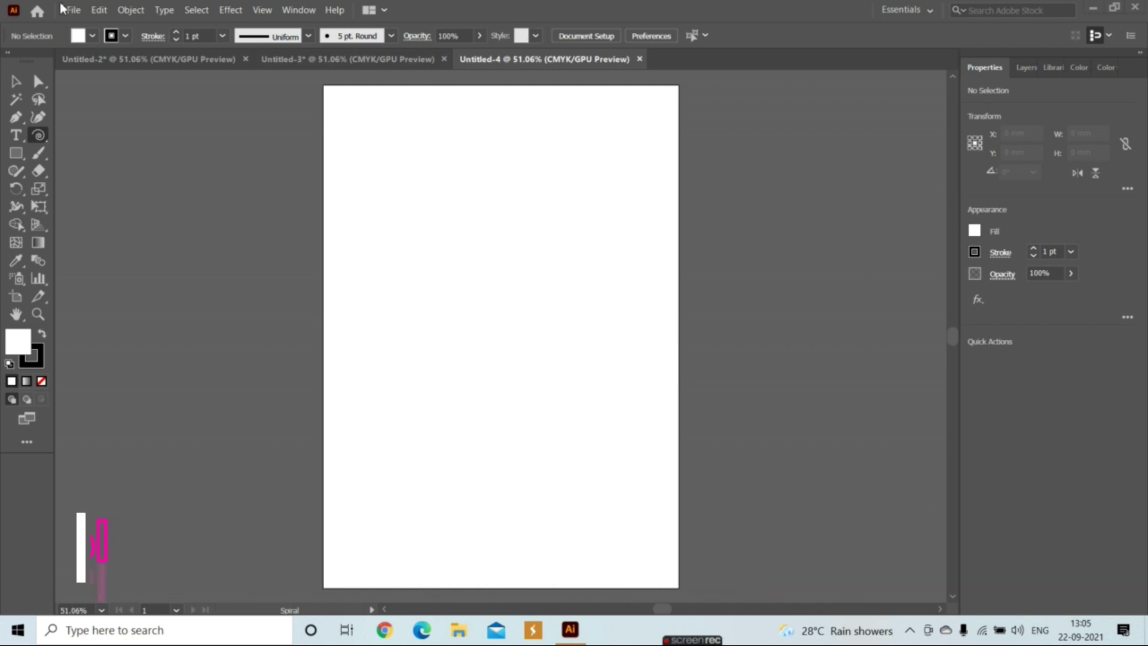
Activate the Line Segment Tool and show its flyout of line, arc and grid tools
{"action": "left_click", "coordinate": [16, 83]}
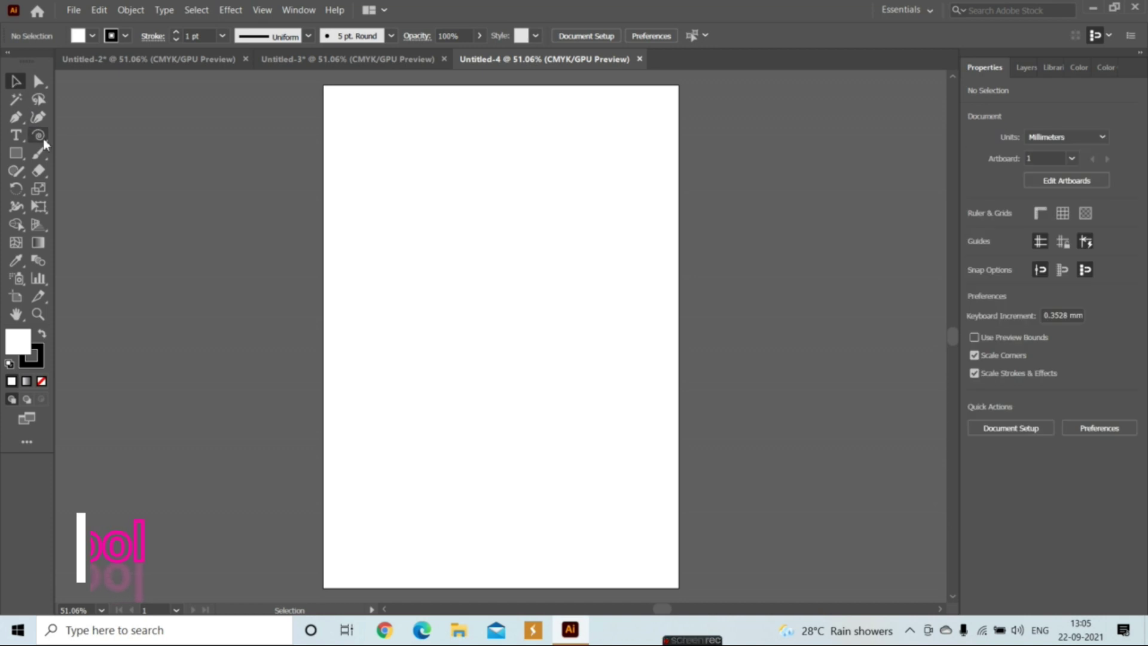
{"action": "key", "text": "backslash"}
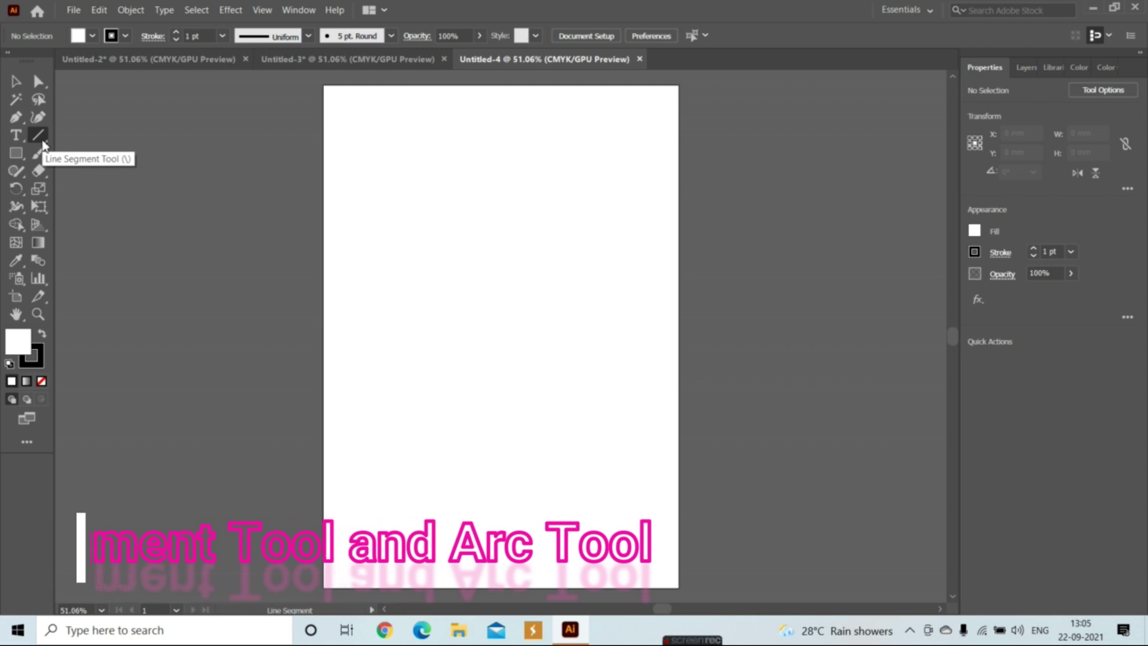
{"action": "right_click", "coordinate": [42, 143]}
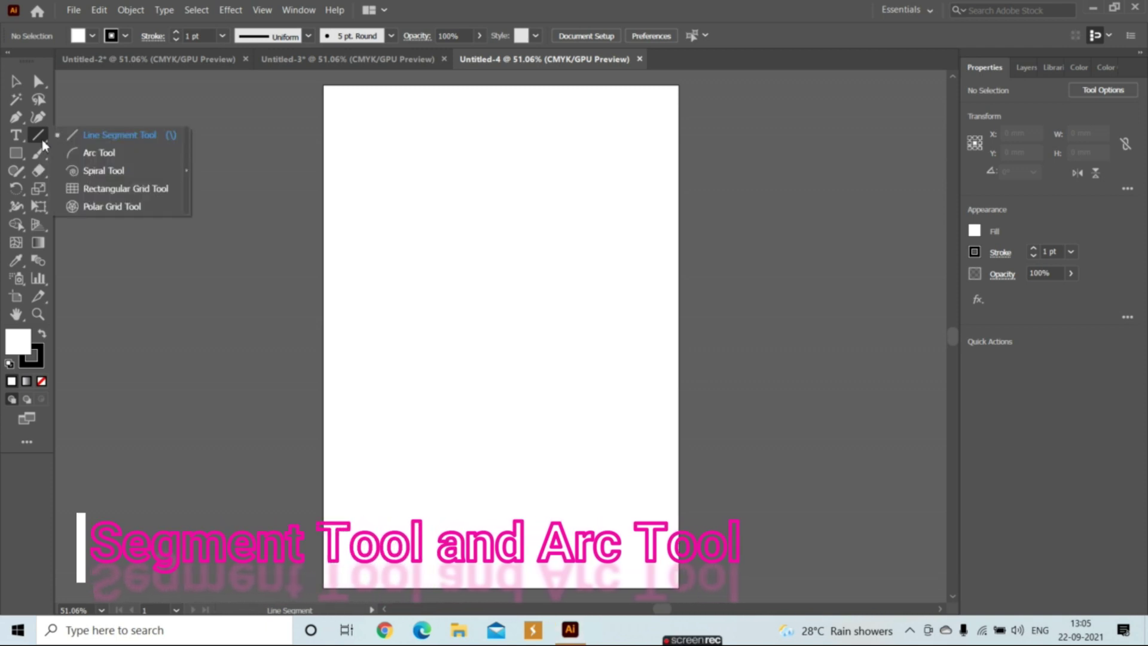
{"action": "left_click", "coordinate": [80, 132]}
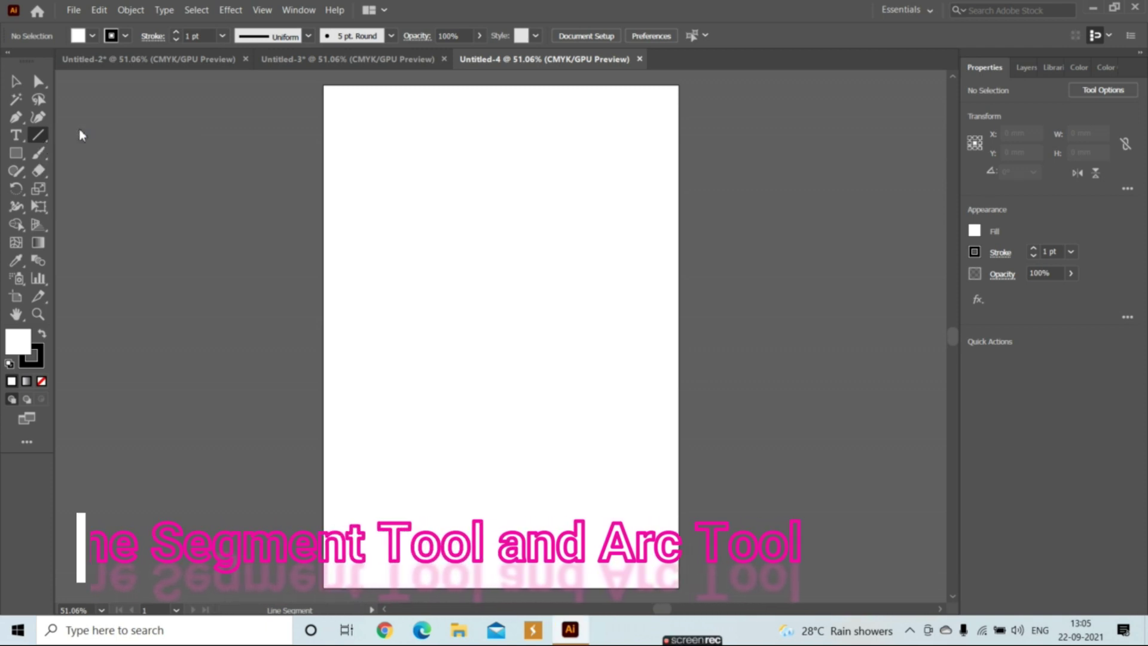
{"action": "right_click", "coordinate": [38, 135]}
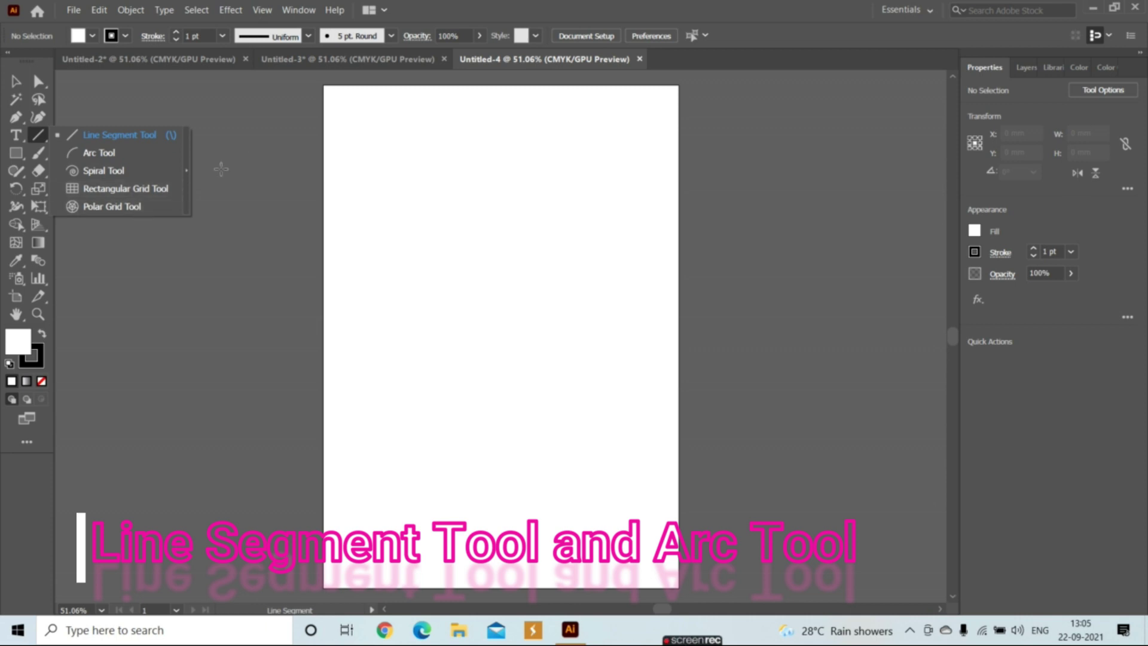
Draw two horizontal lines across the upper artboard, then select the lower line
{"action": "left_click", "coordinate": [160, 134]}
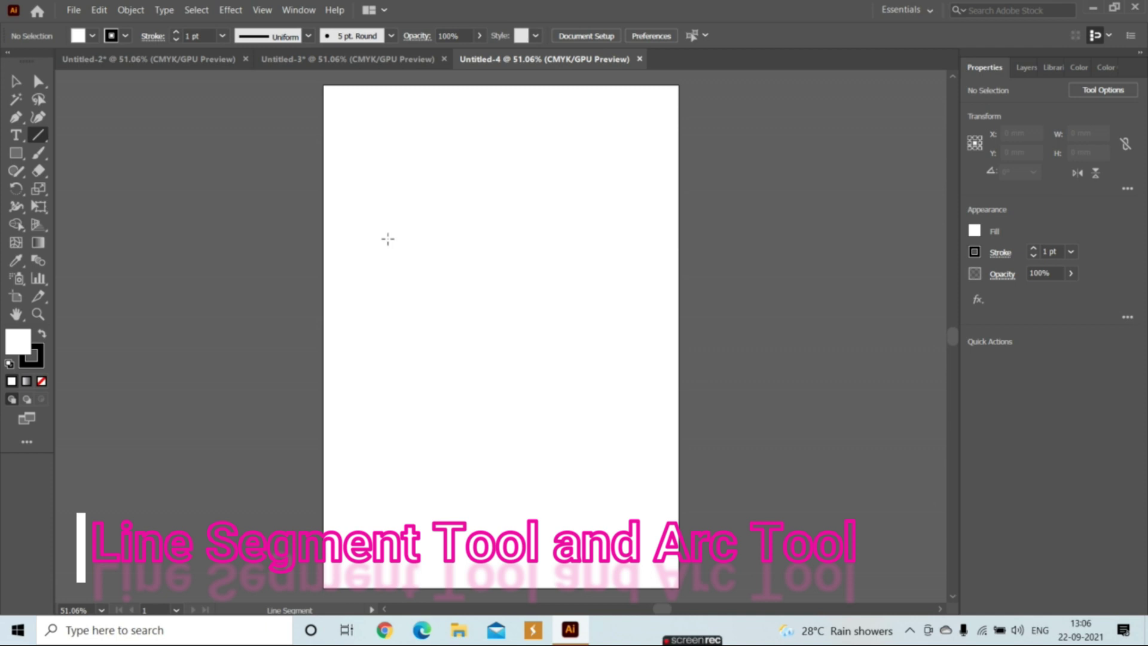
{"action": "left_click_drag", "start_coordinate": [387, 265], "coordinate": [586, 266]}
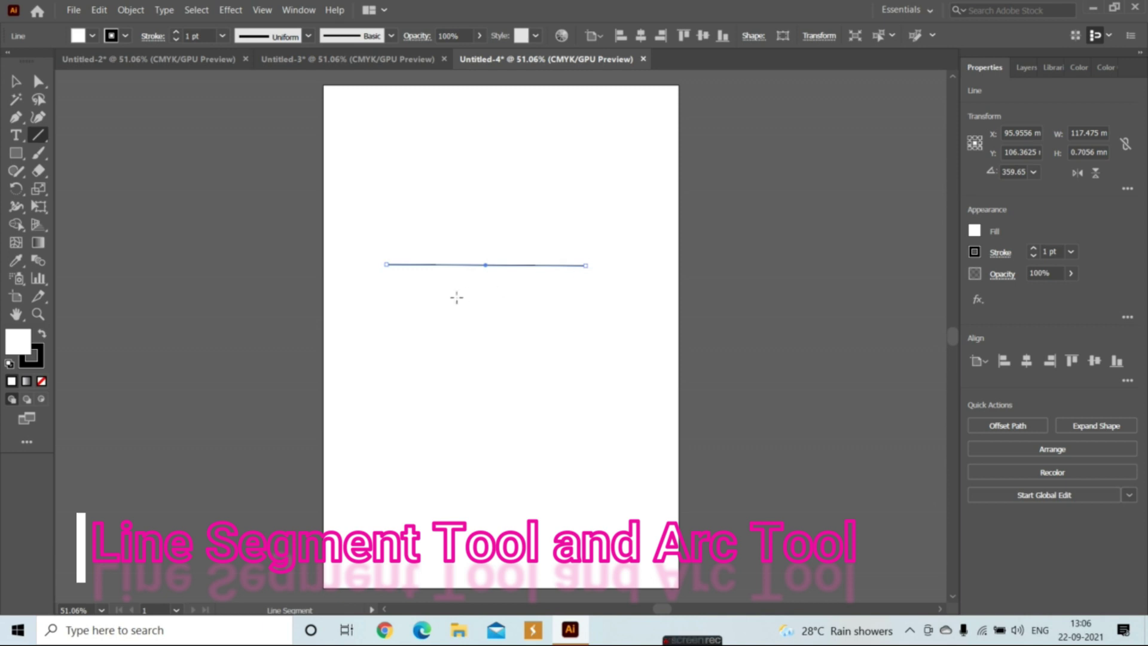
{"action": "left_click_drag", "start_coordinate": [391, 312], "coordinate": [568, 311]}
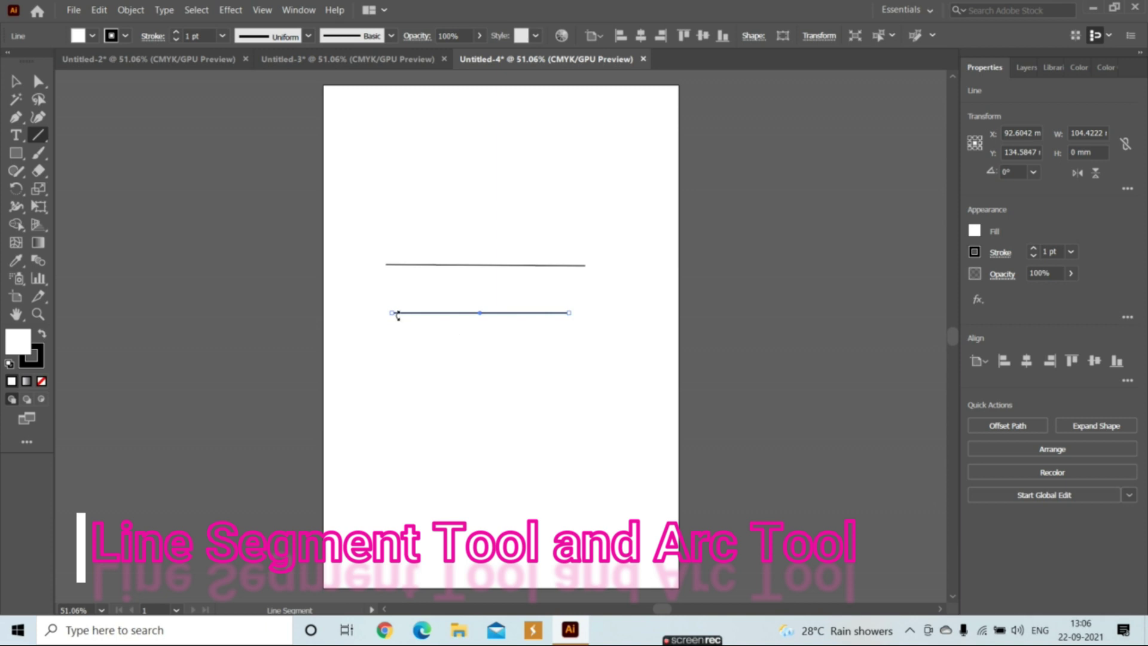
{"action": "key", "text": "v"}
{"action": "left_click", "coordinate": [354, 353]}
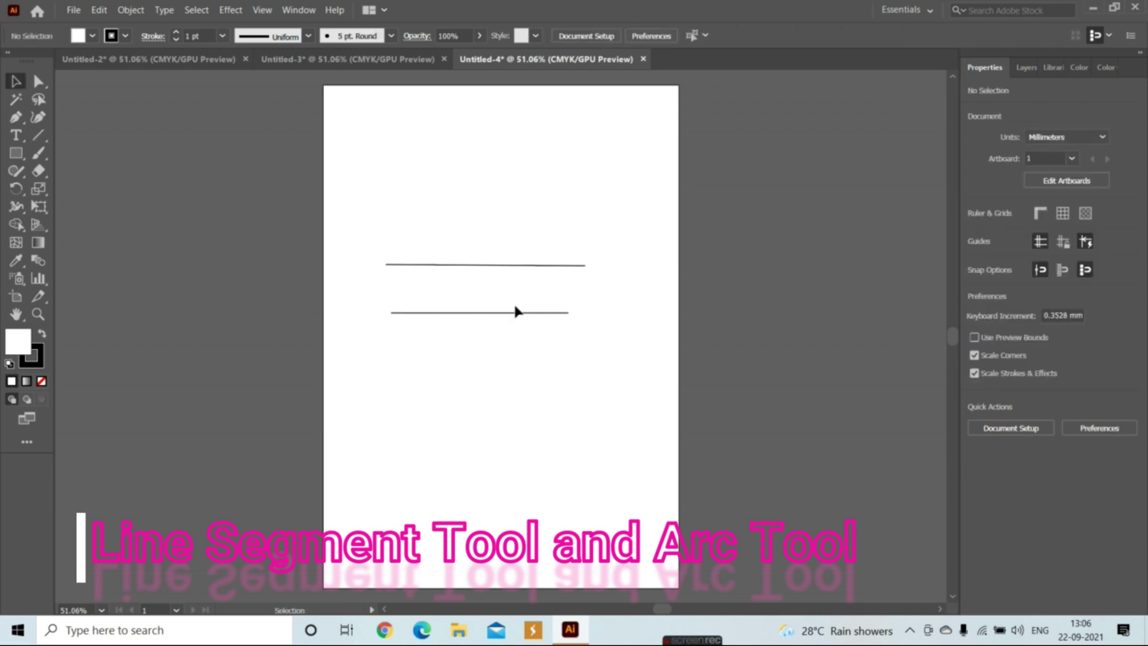
{"action": "double_click", "coordinate": [516, 313]}
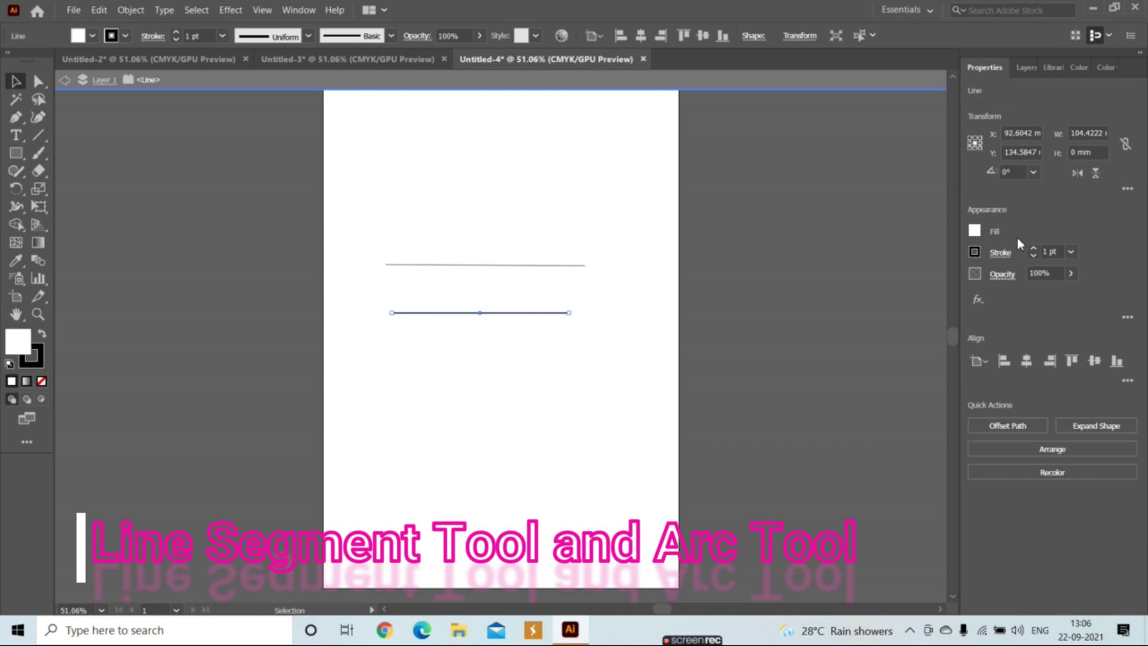
Give the lower line a magenta stroke, trying 9 pt before settling on 40 pt weight
{"action": "left_click", "coordinate": [1071, 253]}
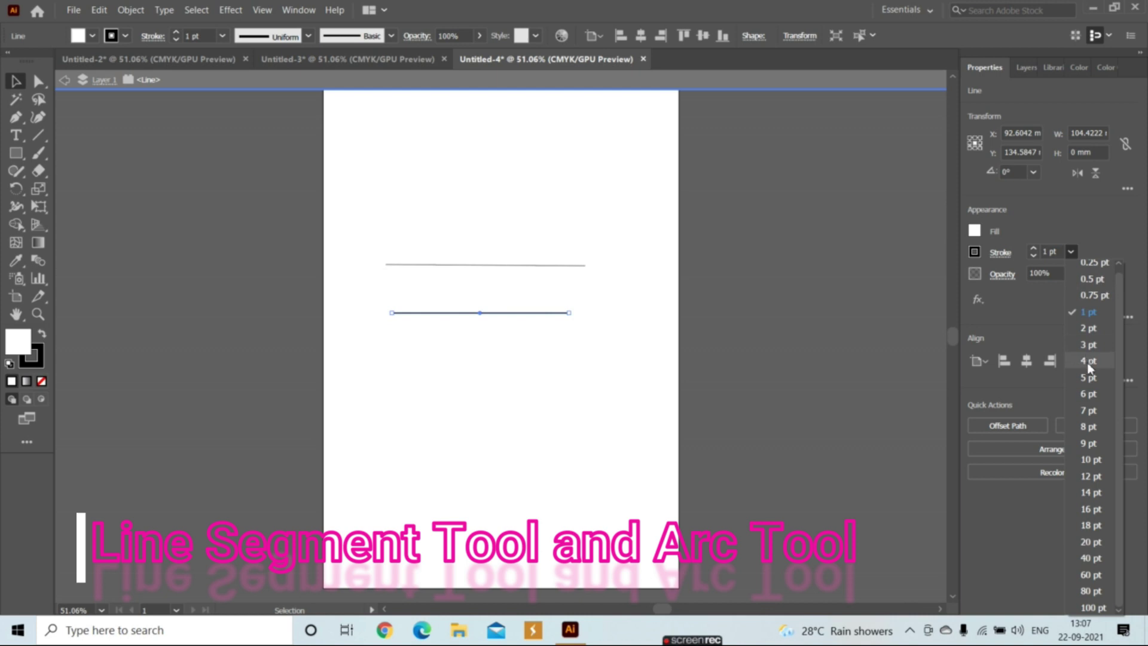
{"action": "left_click", "coordinate": [1097, 444]}
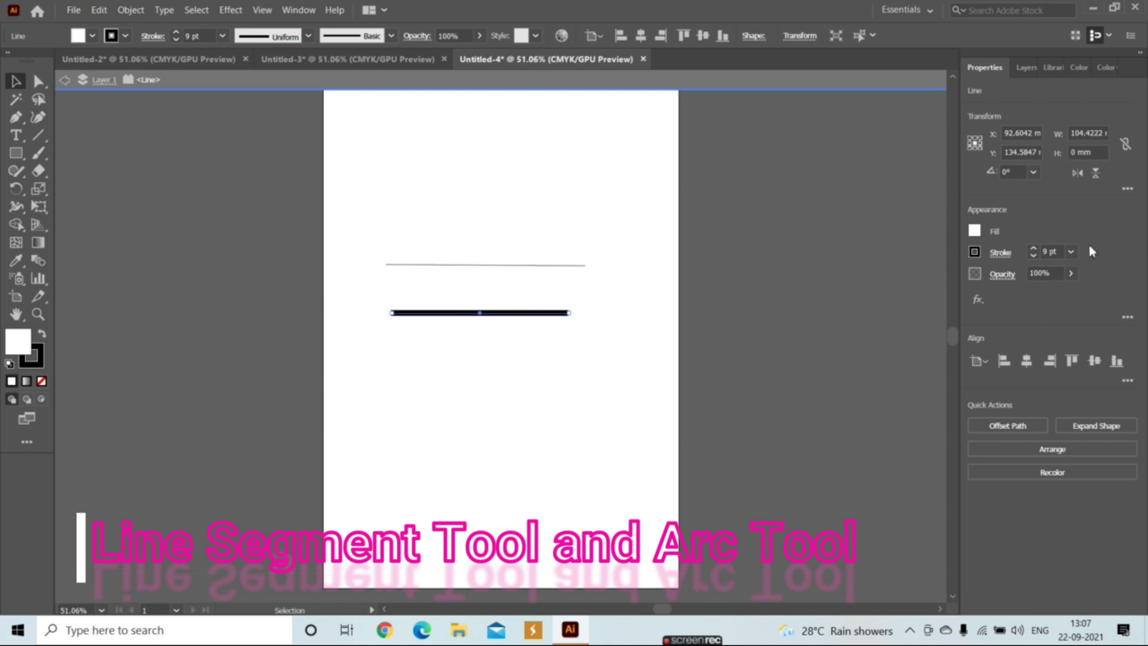
{"action": "left_click", "coordinate": [974, 256]}
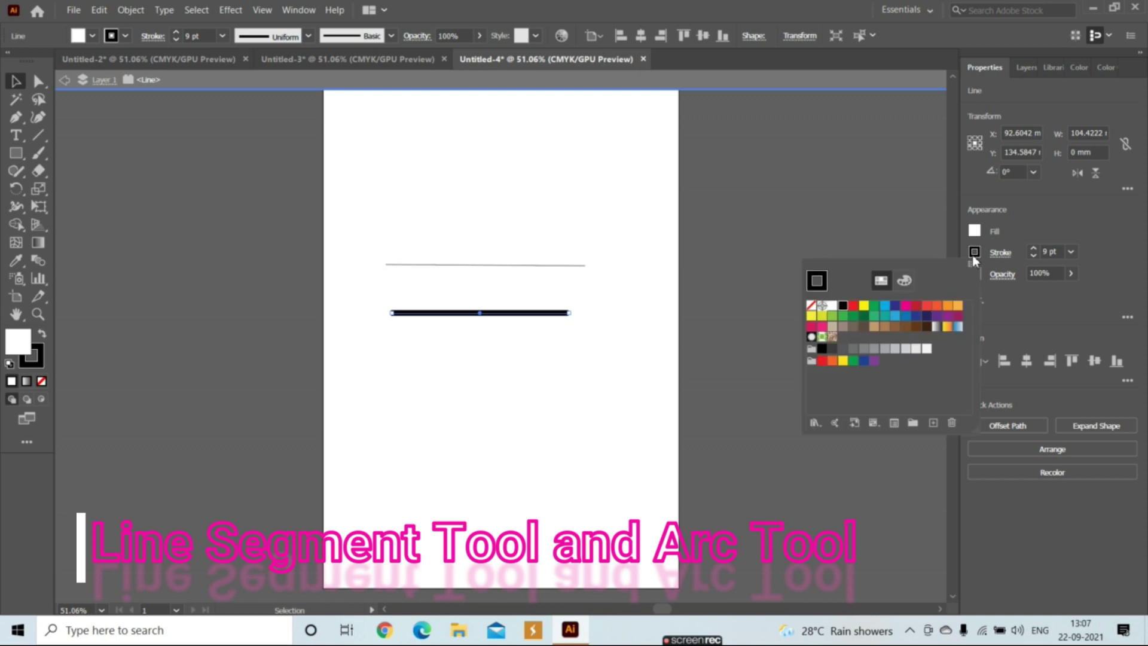
{"action": "left_click", "coordinate": [974, 256]}
{"action": "left_click", "coordinate": [959, 318]}
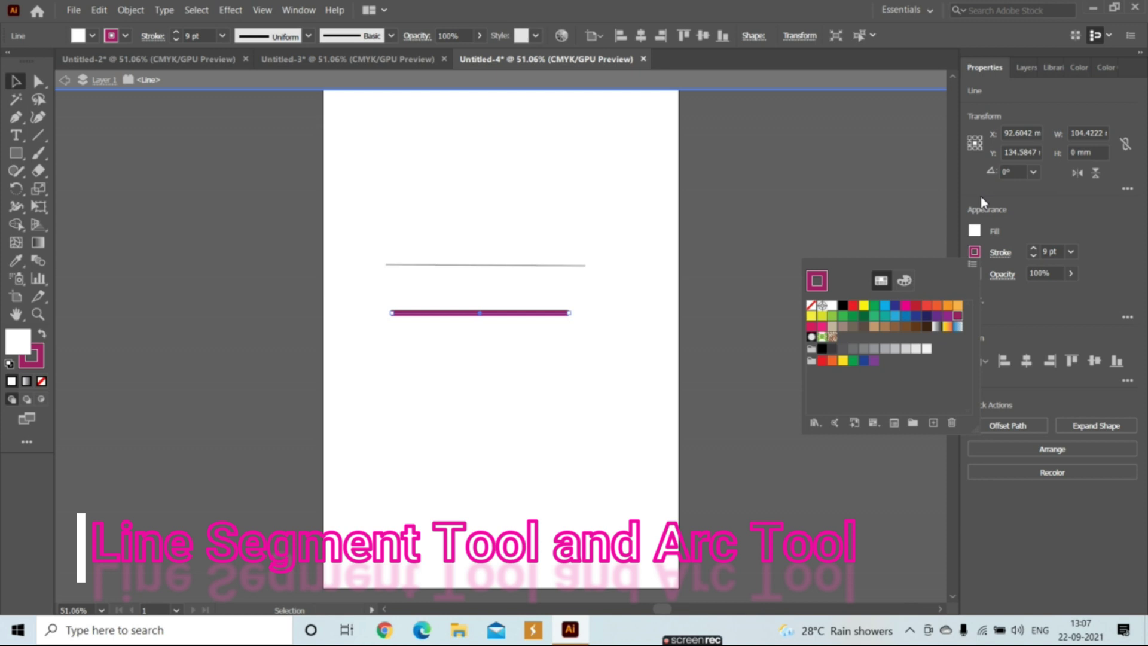
{"action": "left_click", "coordinate": [1071, 252]}
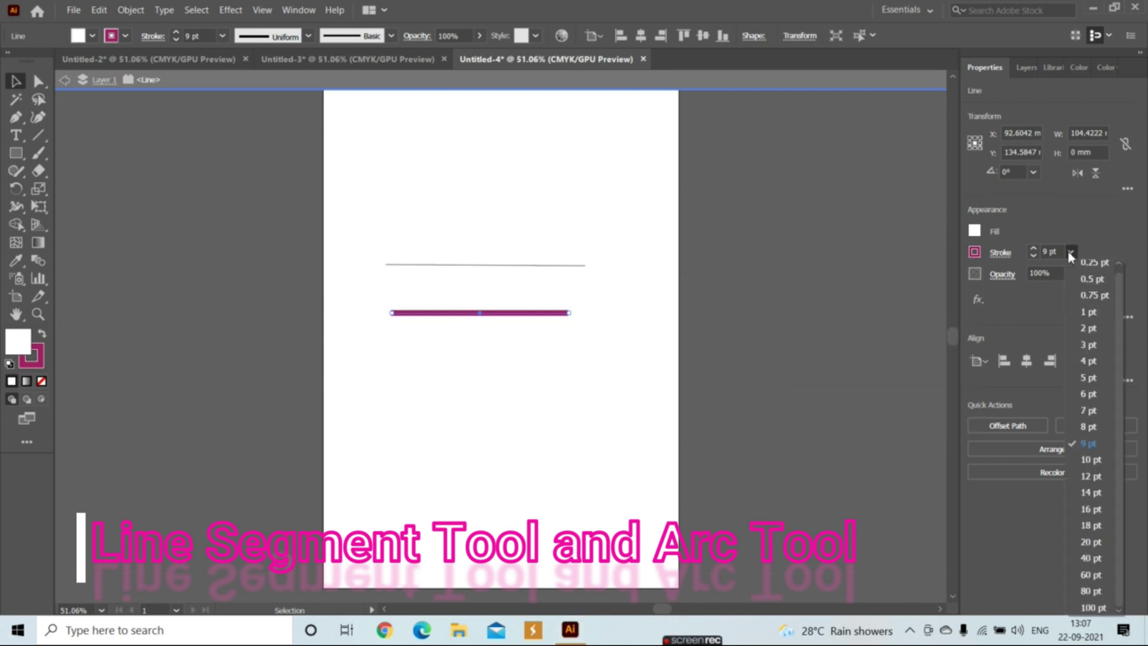
{"action": "left_click", "coordinate": [1099, 559]}
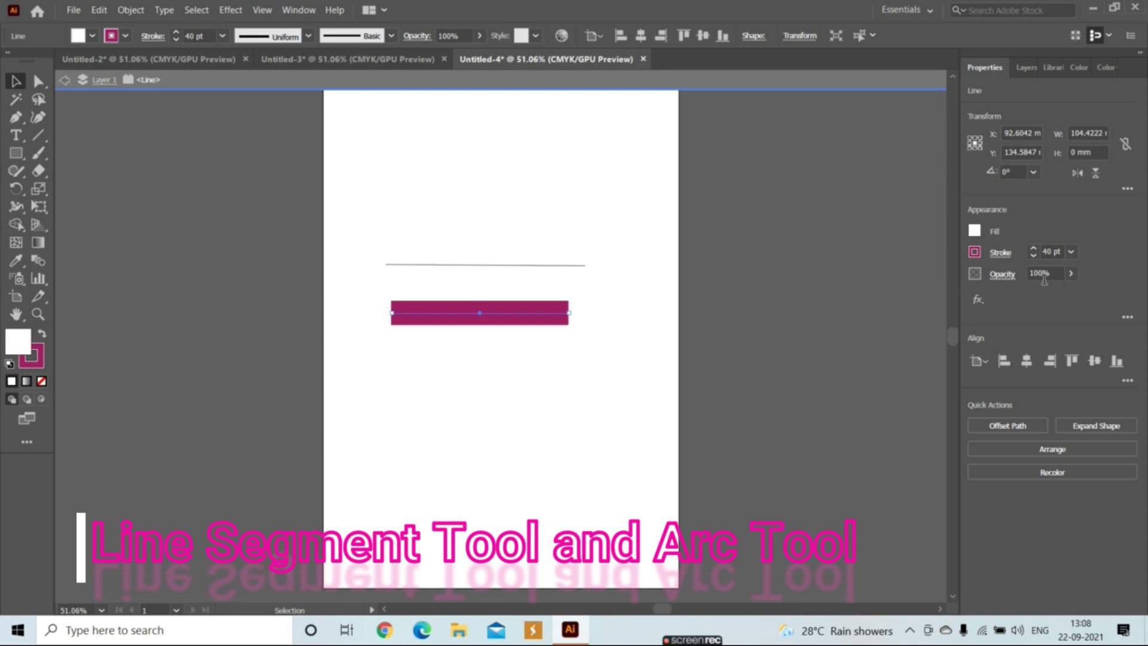
Lower the magenta bar's opacity and move it up over the thin upper line
{"action": "left_click", "coordinate": [1071, 273]}
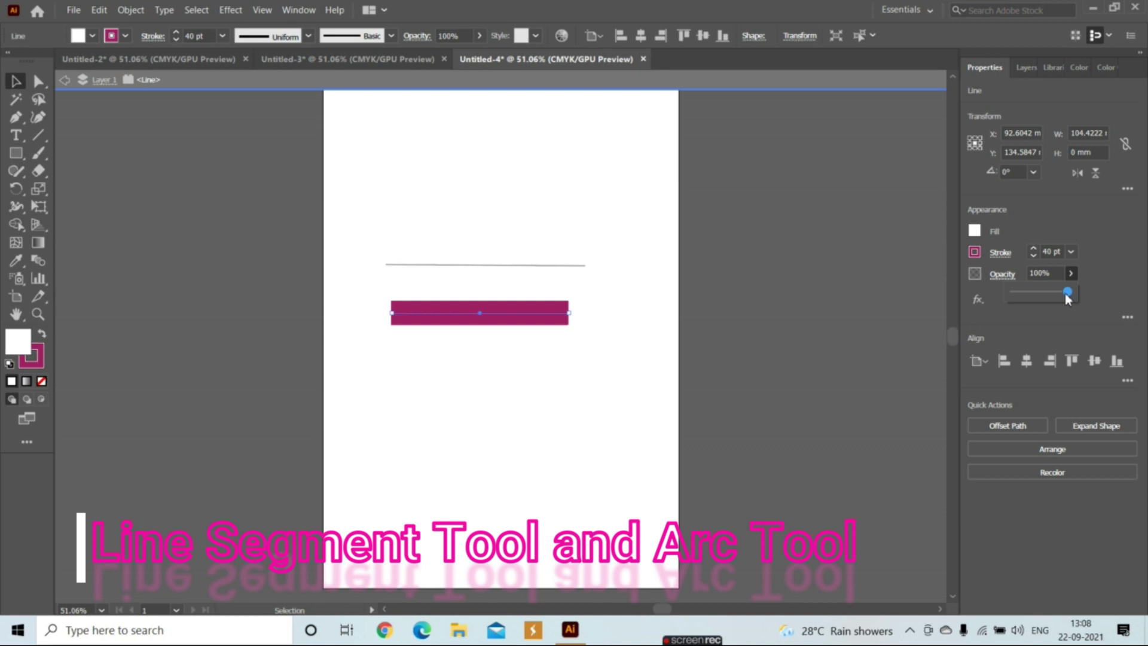
{"action": "left_click_drag", "start_coordinate": [1065, 295], "coordinate": [1026, 296]}
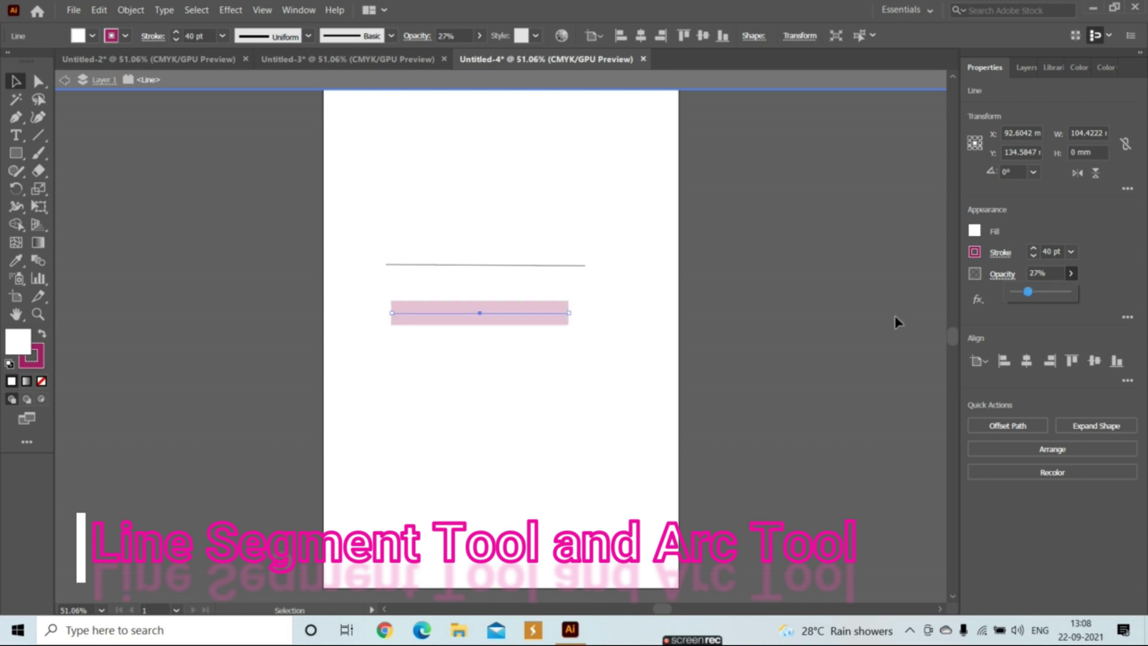
{"action": "left_click", "coordinate": [528, 425]}
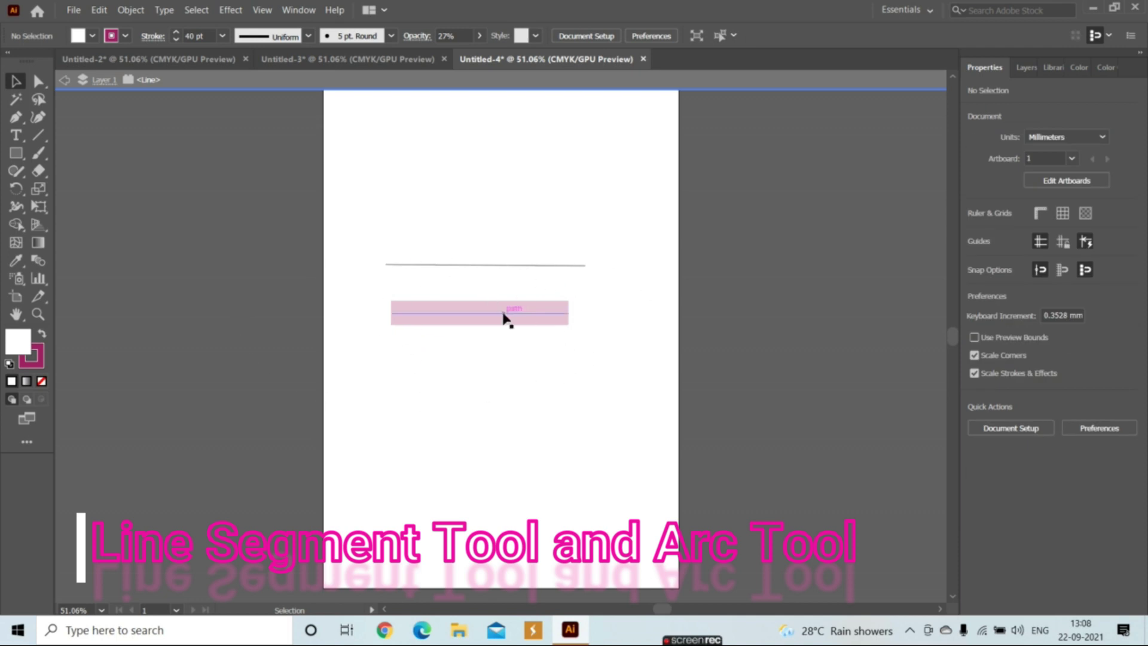
{"action": "left_click_drag", "start_coordinate": [502, 316], "coordinate": [506, 265]}
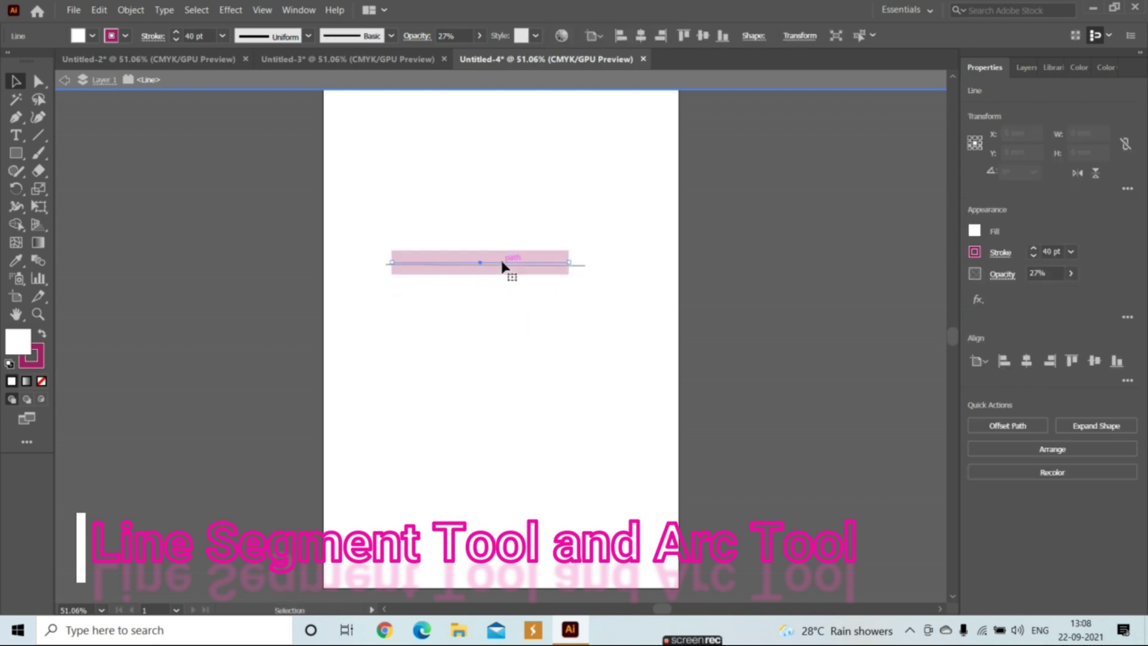
{"action": "left_click", "coordinate": [508, 287]}
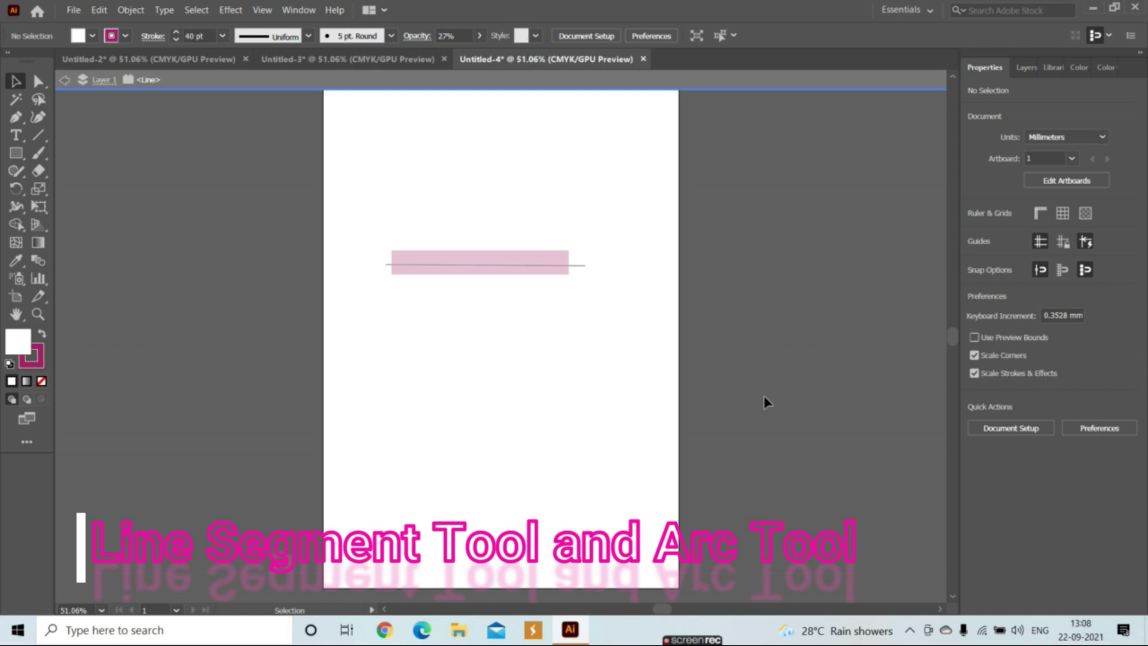
Exit isolation mode and restore the magenta bar to 100% opacity
{"action": "double_click", "coordinate": [200, 94]}
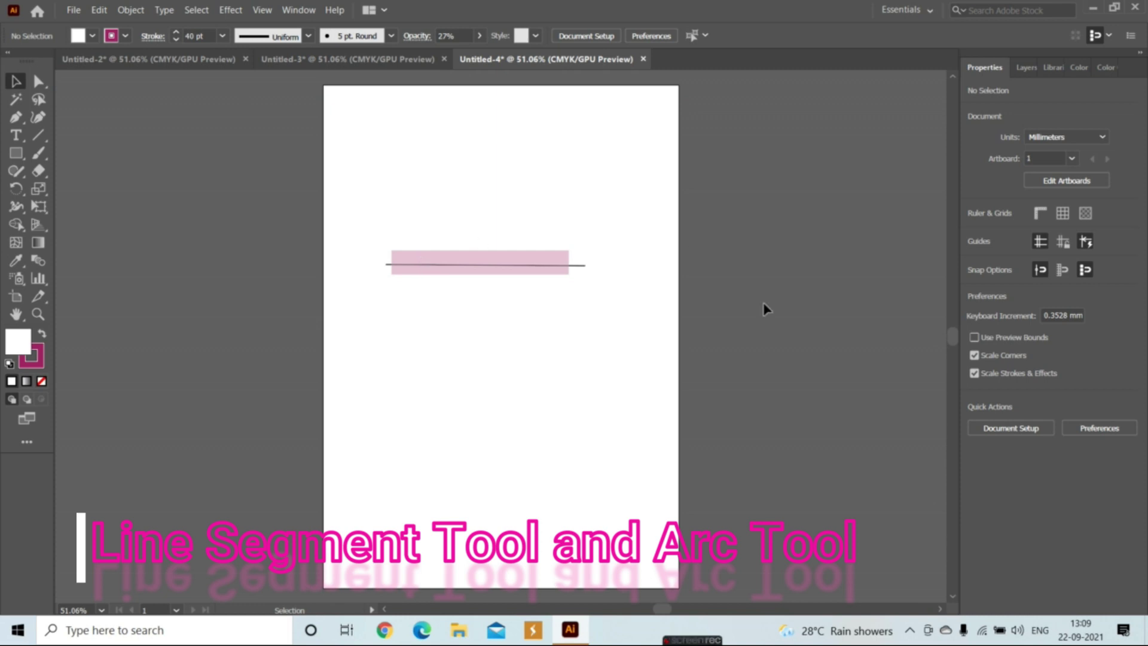
{"action": "left_click", "coordinate": [494, 273]}
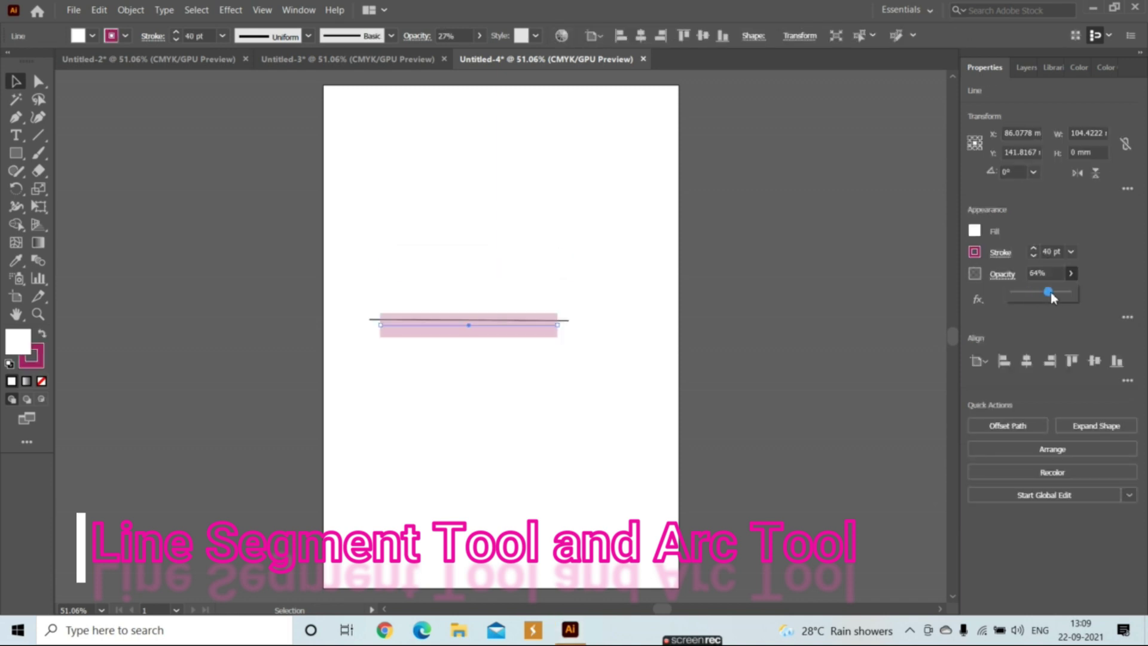
{"action": "left_click_drag", "start_coordinate": [1052, 292], "coordinate": [1076, 292]}
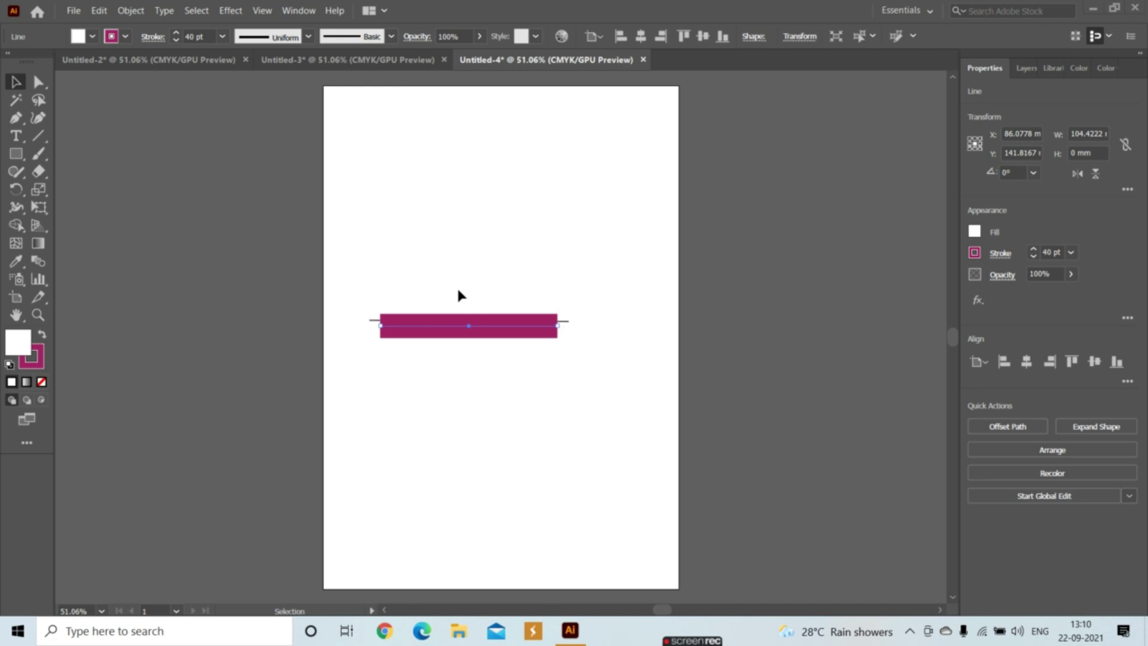
Move the magenta bar higher and right of centre, then isolate it for editing
{"action": "left_click_drag", "start_coordinate": [527, 335], "coordinate": [528, 322]}
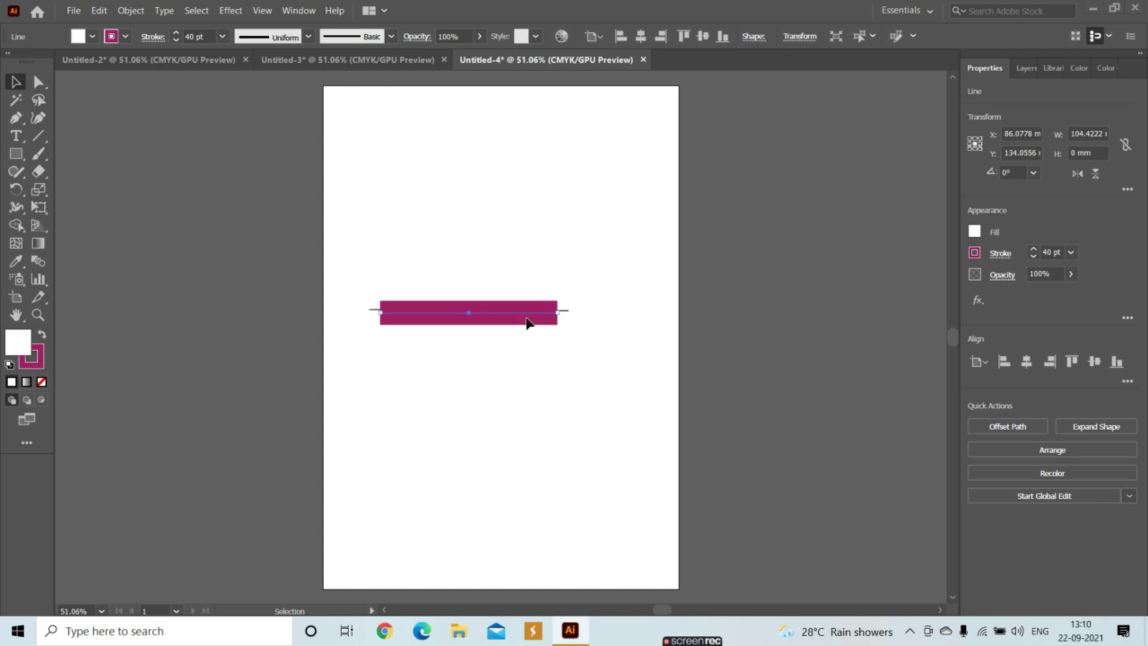
{"action": "key", "text": "ctrl+shift+a"}
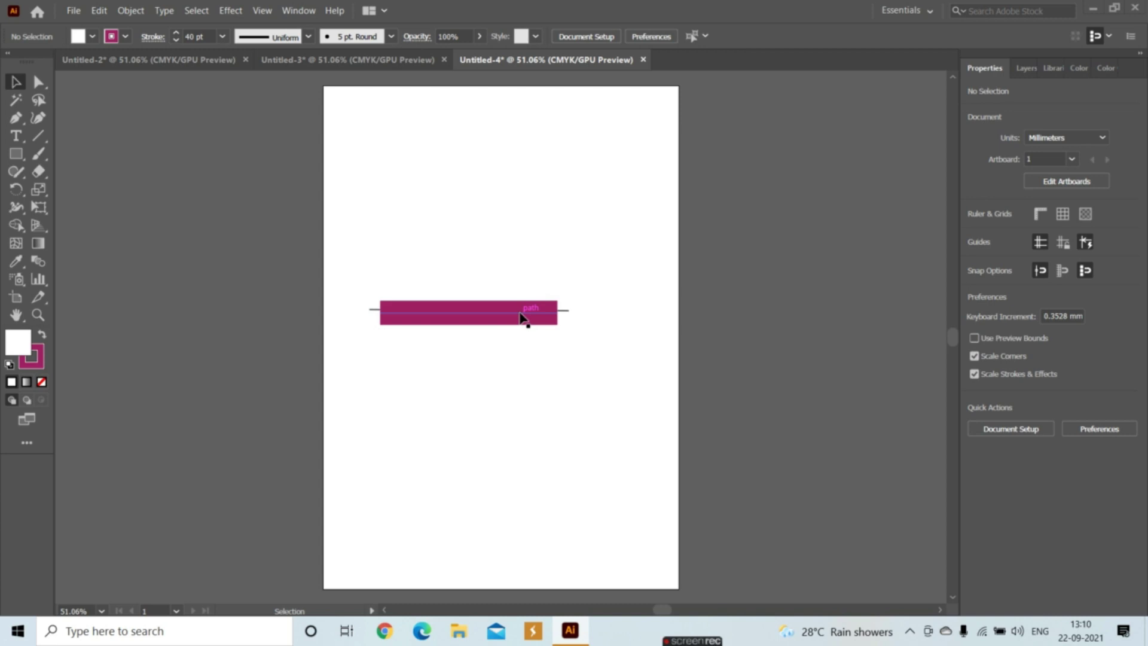
{"action": "mouse_move", "coordinate": [520, 317]}
{"action": "left_mouse_down"}
{"action": "mouse_move", "coordinate": [518, 142]}
{"action": "mouse_move", "coordinate": [610, 285]}
{"action": "left_mouse_up"}
{"action": "double_click", "coordinate": [598, 254]}
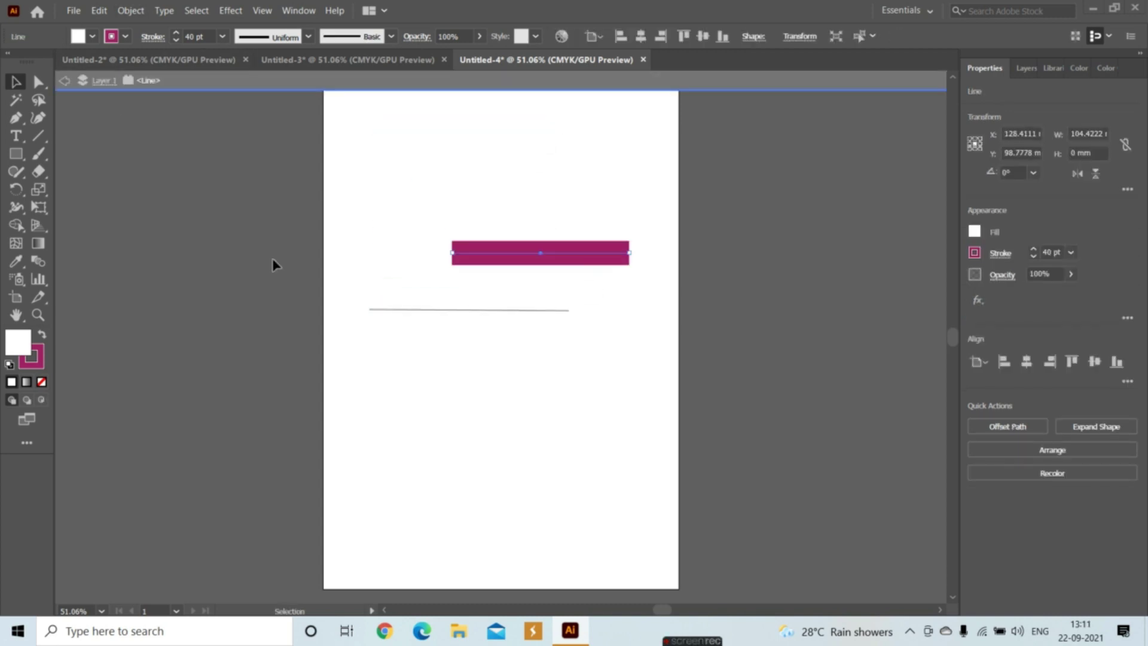
{"action": "left_click", "coordinate": [64, 80]}
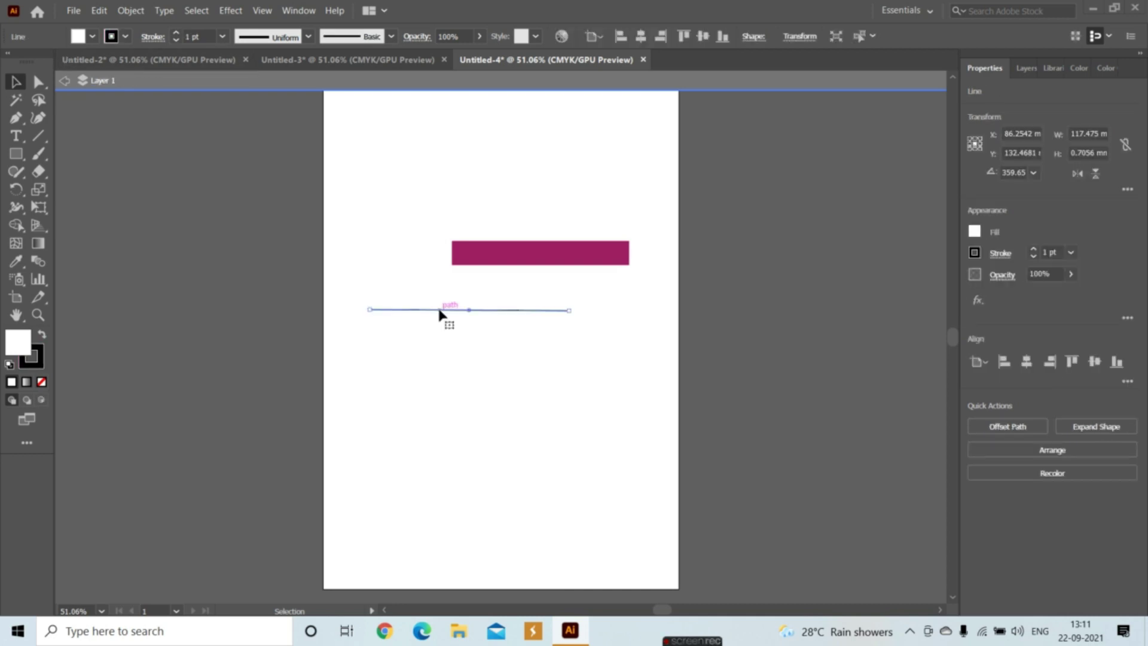
{"action": "double_click", "coordinate": [507, 258]}
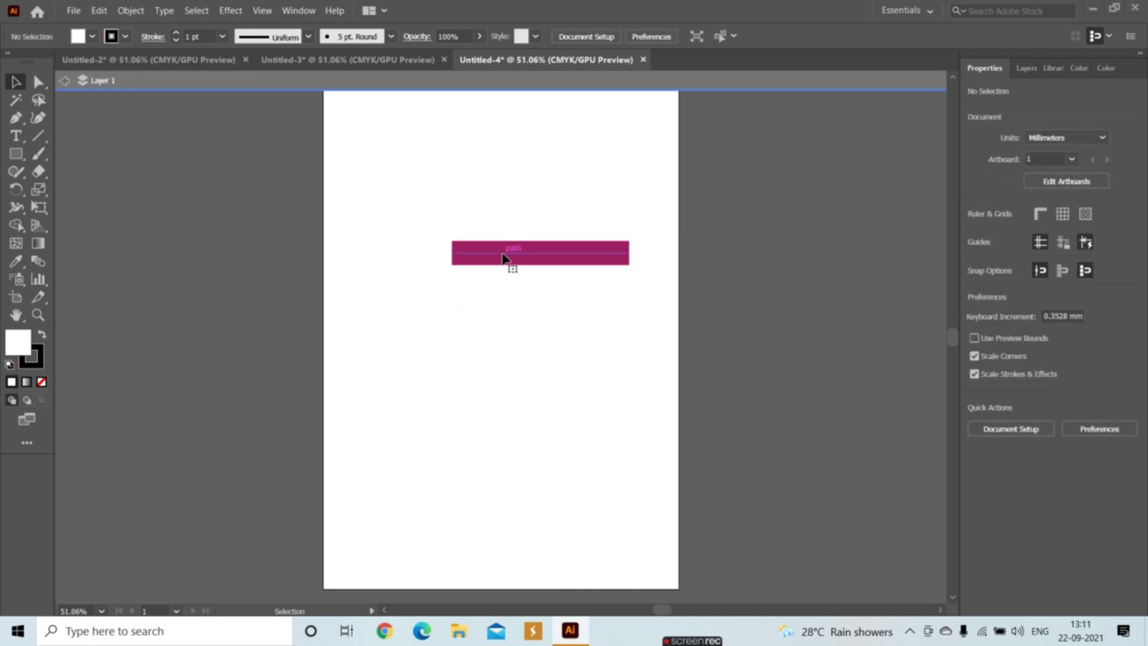
Move the magenta bar to the artboard's top edge and Alt-drag copies down the artboard
{"action": "left_click", "coordinate": [64, 81]}
{"action": "mouse_move", "coordinate": [501, 251]}
{"action": "left_mouse_down"}
{"action": "mouse_move", "coordinate": [373, 103]}
{"action": "mouse_move", "coordinate": [614, 109]}
{"action": "left_mouse_up"}
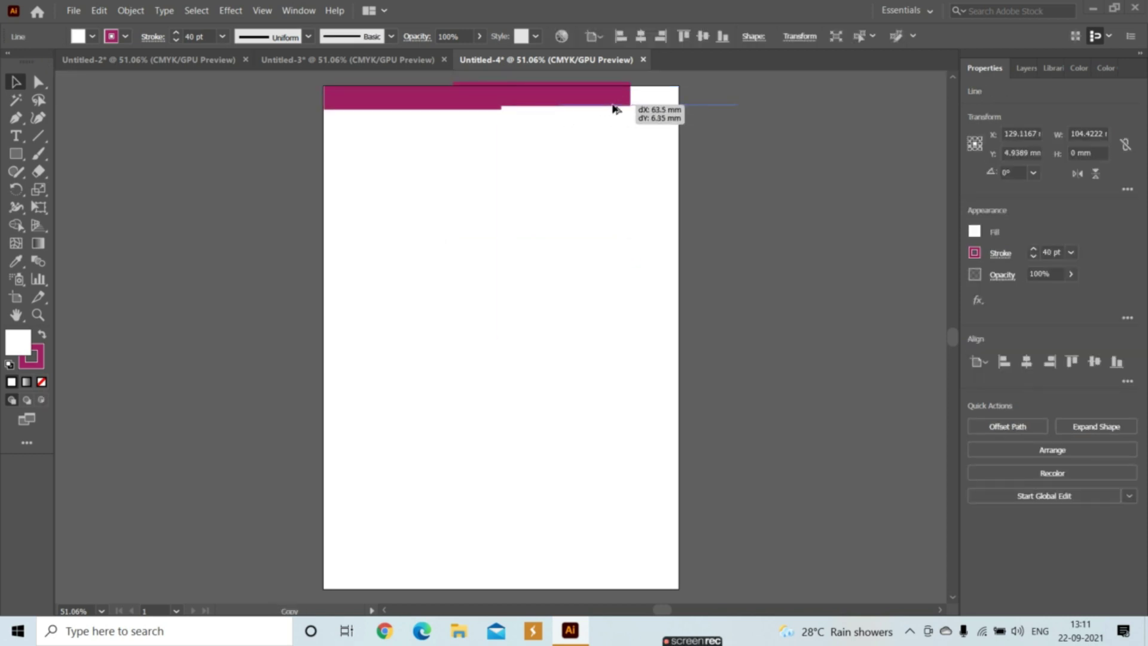
{"action": "mouse_move", "coordinate": [622, 110]}
{"action": "left_mouse_down", "text": "alt"}
{"action": "mouse_move", "coordinate": [385, 540]}
{"action": "mouse_move", "coordinate": [554, 536]}
{"action": "mouse_move", "coordinate": [568, 548]}
{"action": "left_mouse_up", "text": "alt"}
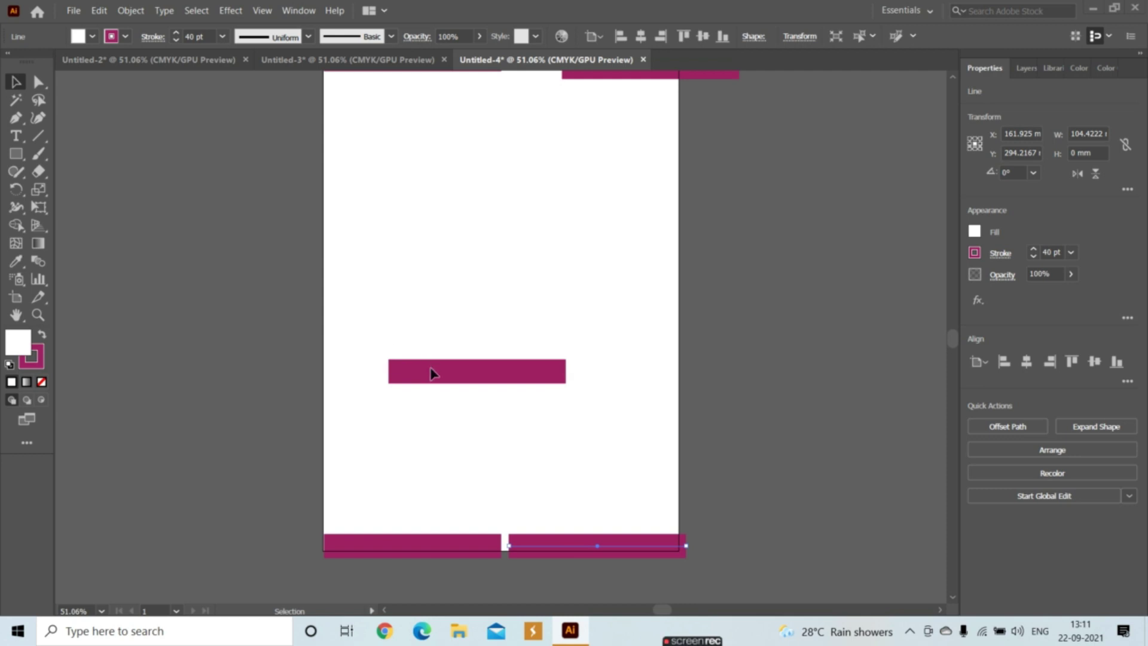
{"action": "mouse_move", "coordinate": [451, 376]}
{"action": "left_mouse_down", "text": "alt"}
{"action": "mouse_move", "coordinate": [500, 408]}
{"action": "mouse_move", "coordinate": [582, 509]}
{"action": "left_mouse_up", "text": "alt"}
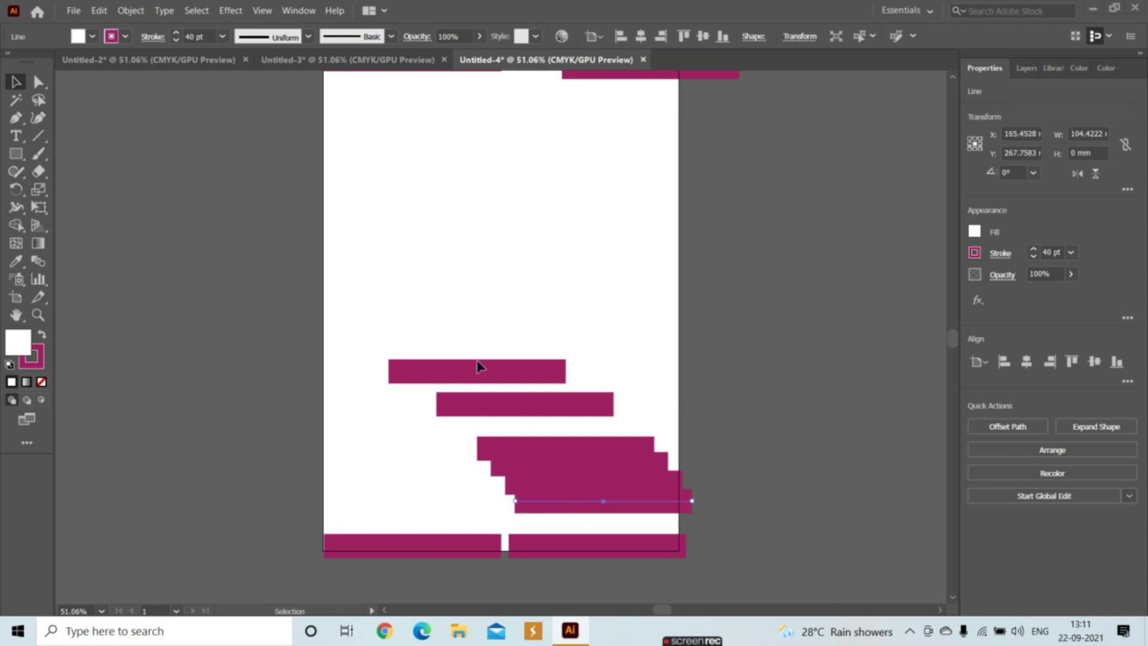
{"action": "left_click_drag", "start_coordinate": [478, 366], "coordinate": [464, 255], "text": "alt"}
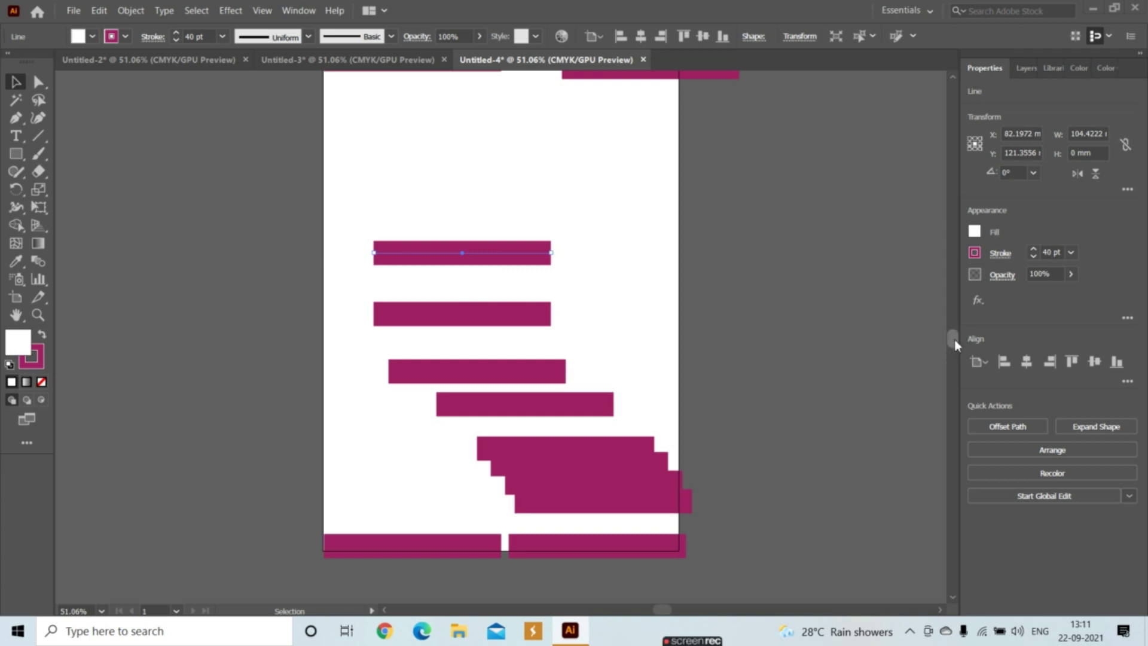
{"action": "left_click_drag", "start_coordinate": [952, 338], "coordinate": [953, 326]}
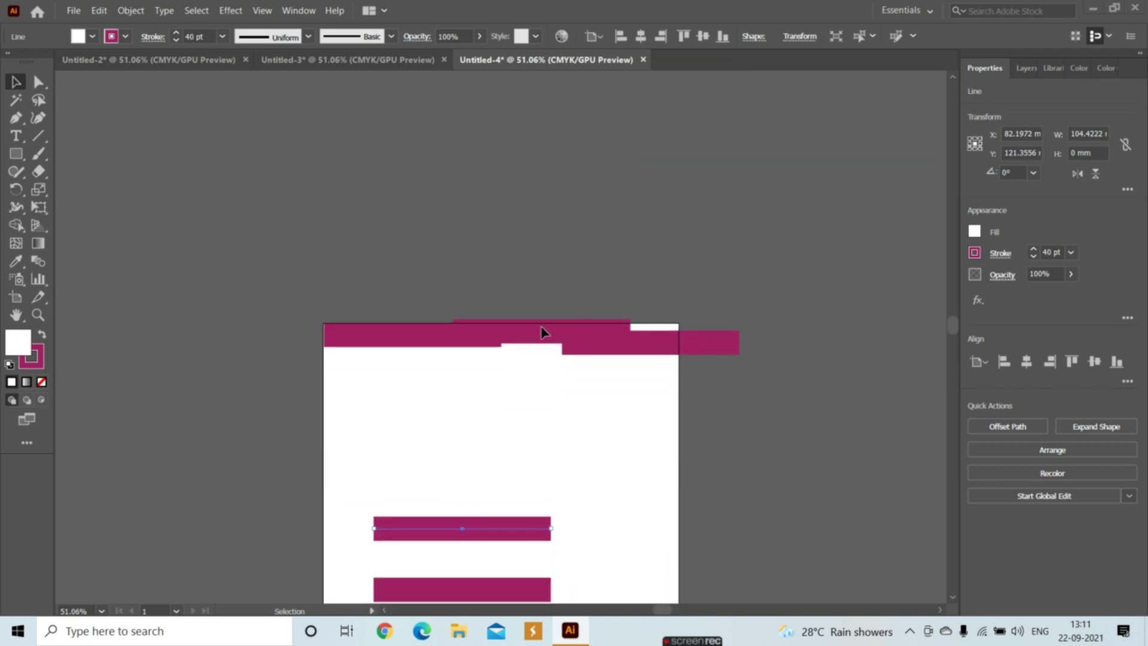
Align and stretch the top bars into one magenta band spanning the full artboard width
{"action": "key", "text": "ctrl+shift+a"}
{"action": "left_click_drag", "start_coordinate": [539, 336], "coordinate": [385, 339]}
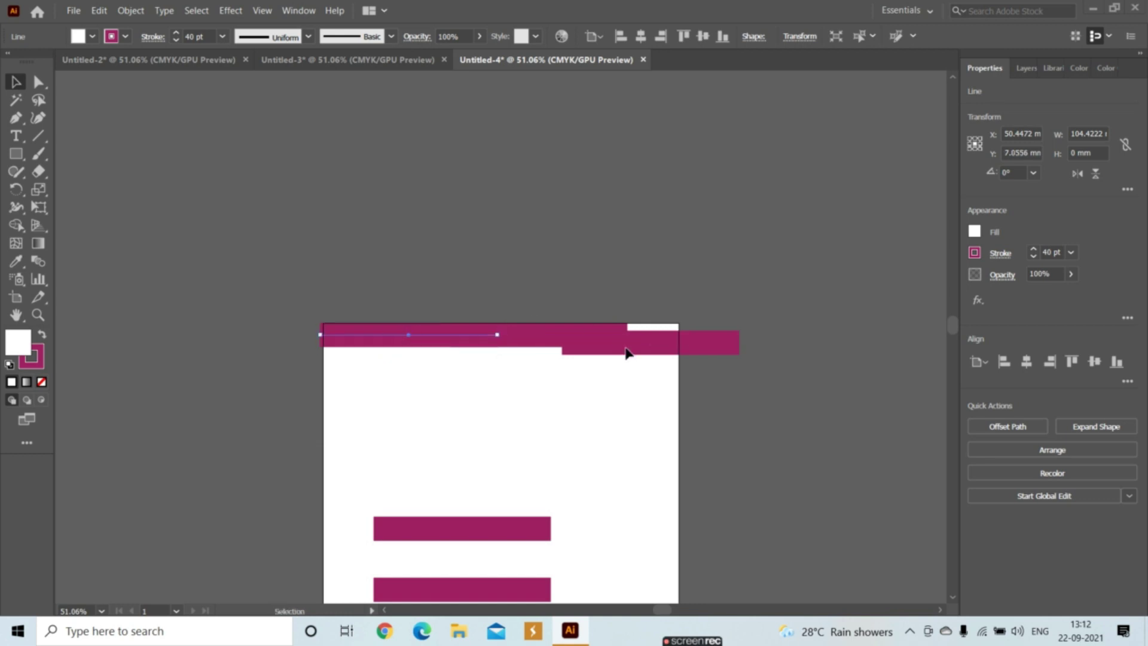
{"action": "mouse_move", "coordinate": [626, 349]}
{"action": "left_mouse_down"}
{"action": "mouse_move", "coordinate": [619, 327]}
{"action": "mouse_move", "coordinate": [649, 339]}
{"action": "left_mouse_up"}
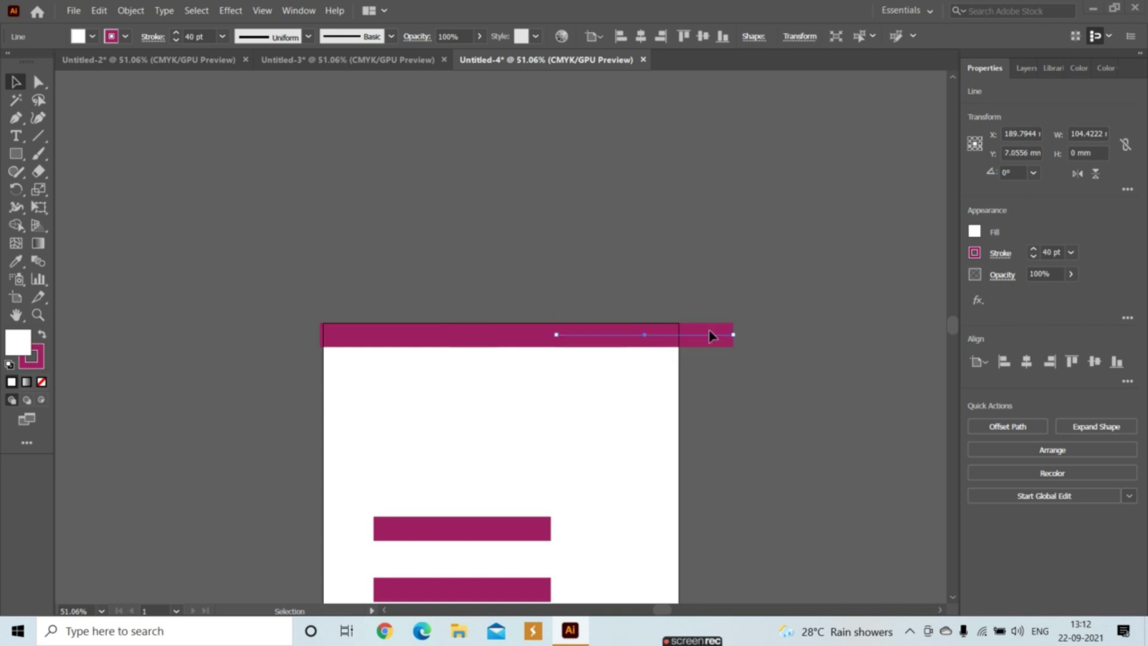
{"action": "left_click_drag", "start_coordinate": [733, 335], "coordinate": [677, 335]}
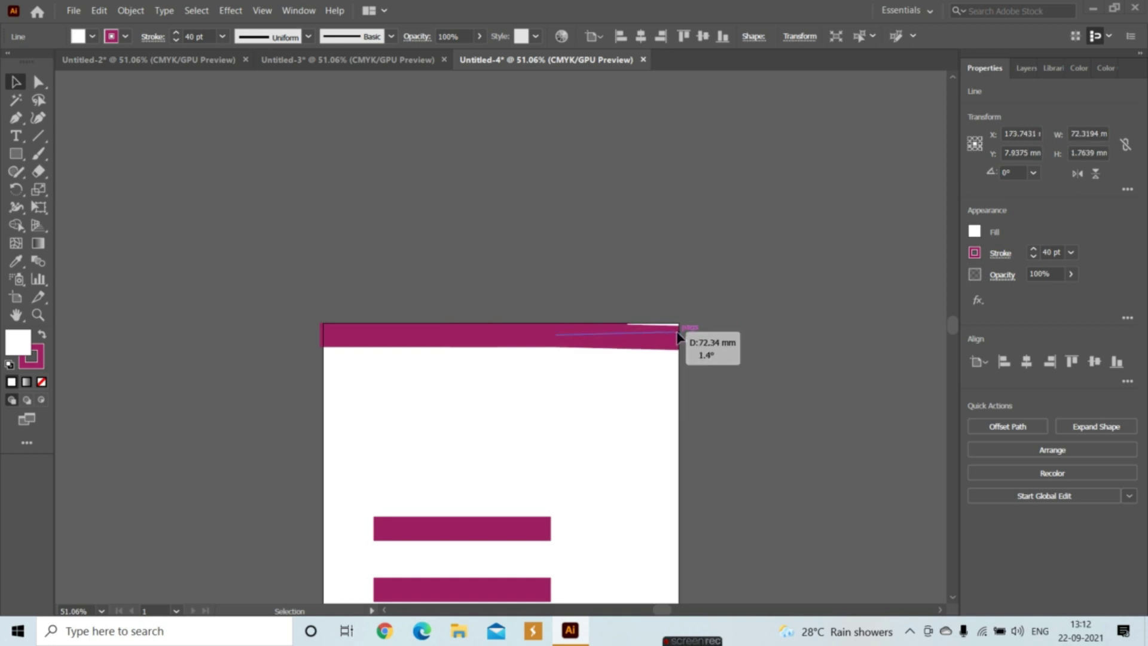
{"action": "left_click", "coordinate": [663, 374]}
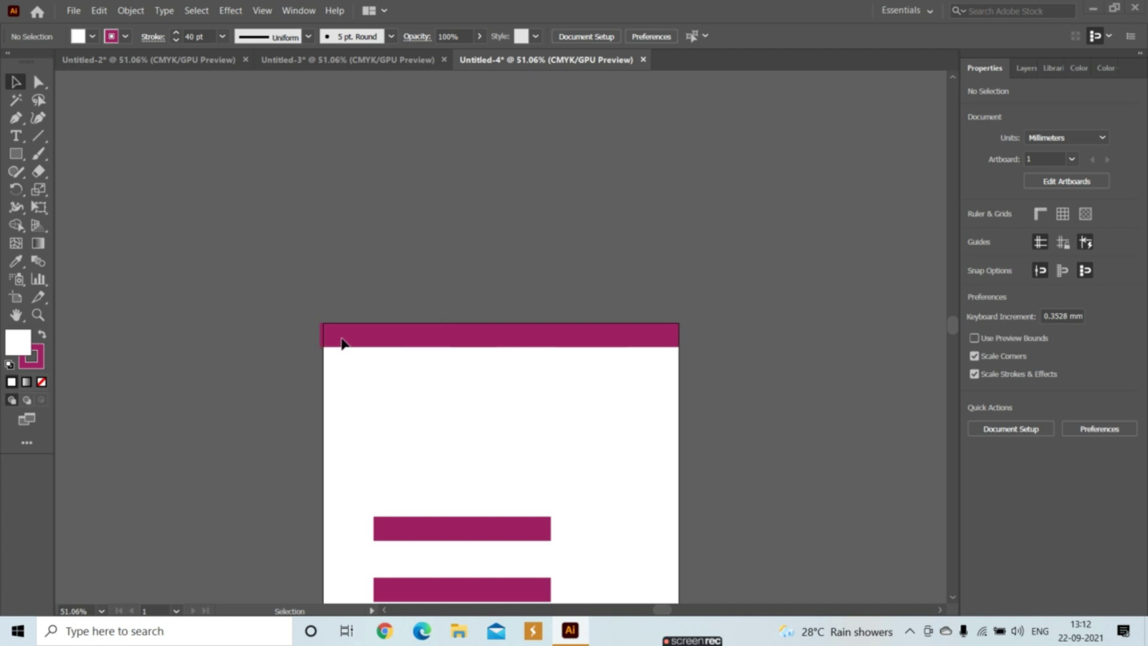
{"action": "left_click", "coordinate": [383, 342]}
{"action": "left_click_drag", "start_coordinate": [320, 339], "coordinate": [323, 340]}
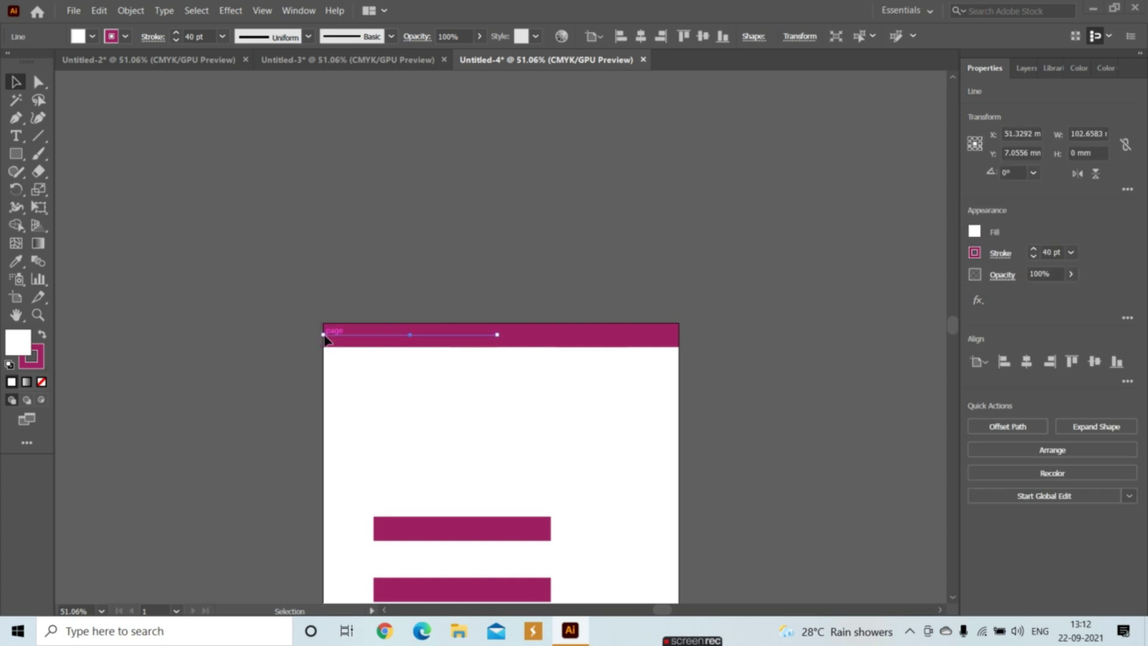
{"action": "left_click", "coordinate": [501, 384]}
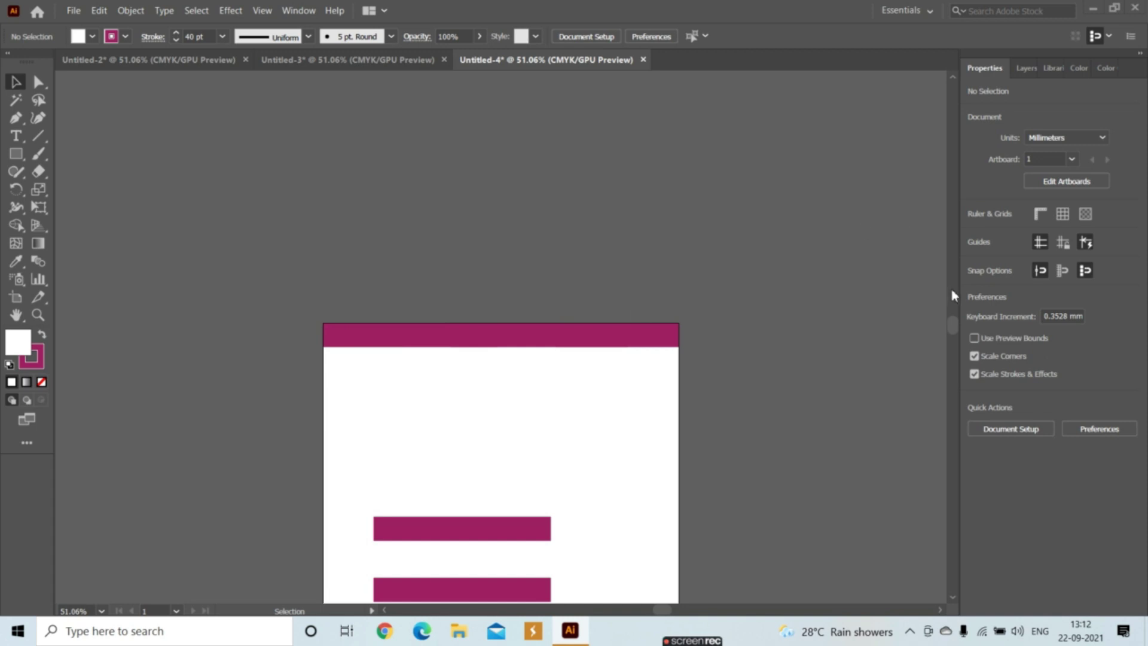
Draw a new short magenta bar just below the top band with the Line Segment tool
{"action": "left_click_drag", "start_coordinate": [953, 328], "coordinate": [954, 336]}
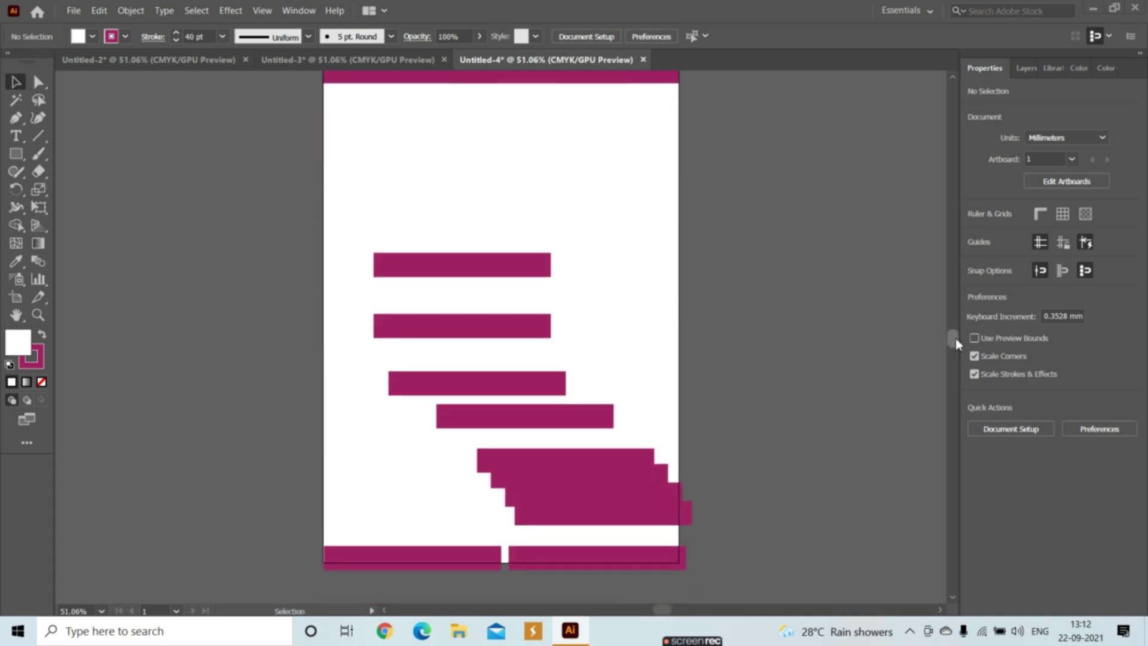
{"action": "double_click", "coordinate": [545, 135]}
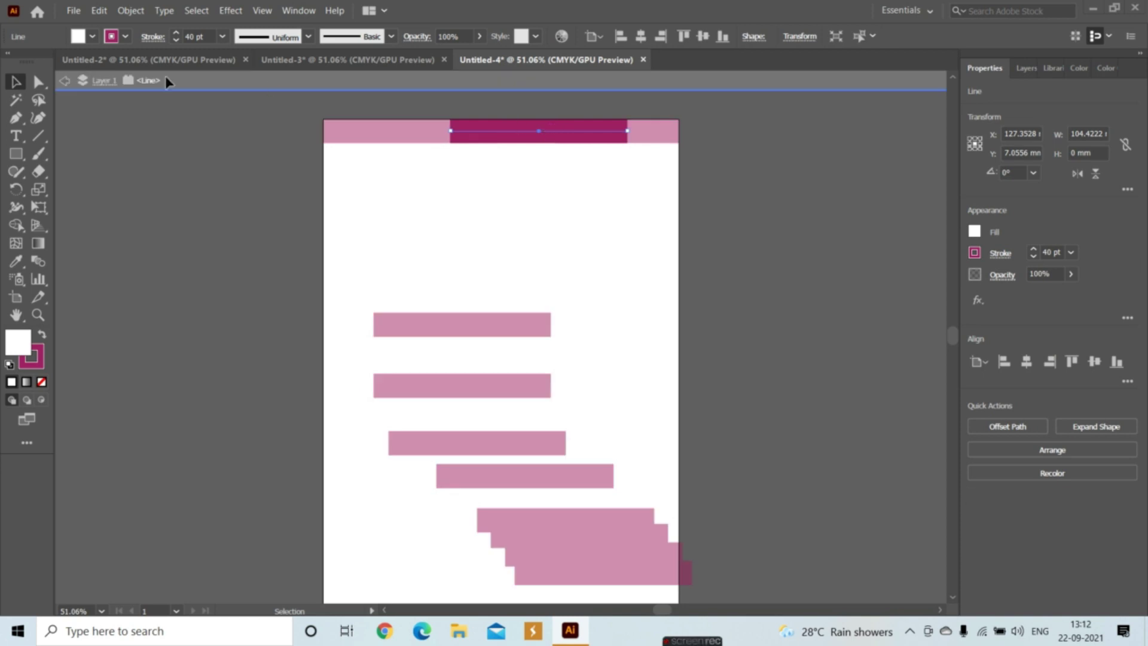
{"action": "left_click", "coordinate": [66, 80]}
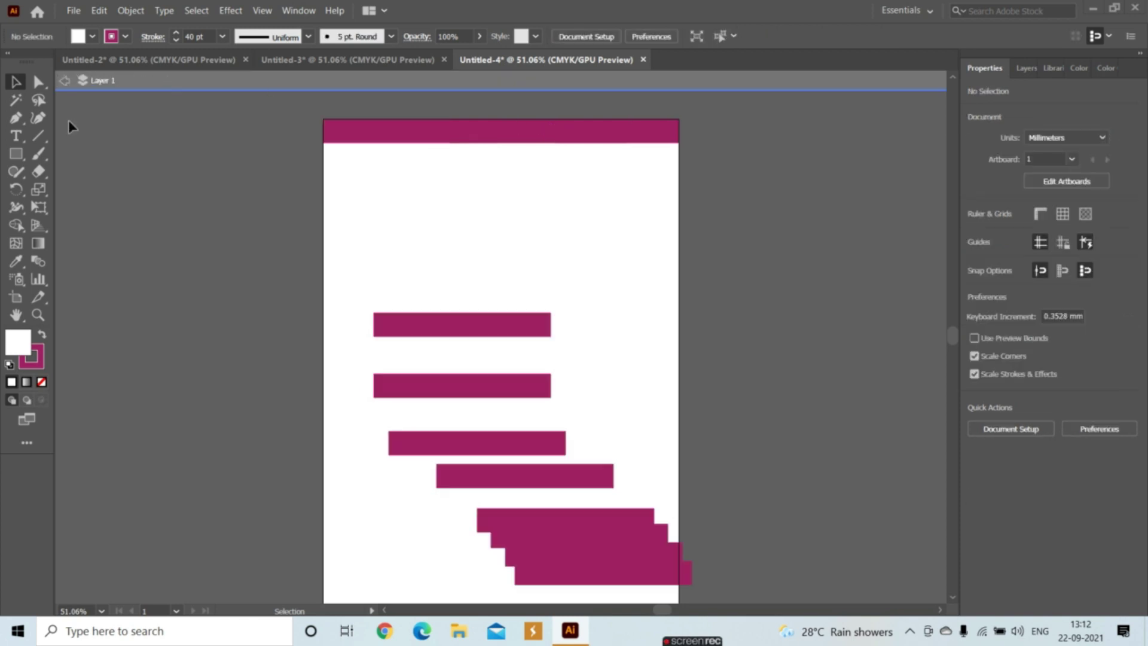
{"action": "left_click", "coordinate": [38, 118]}
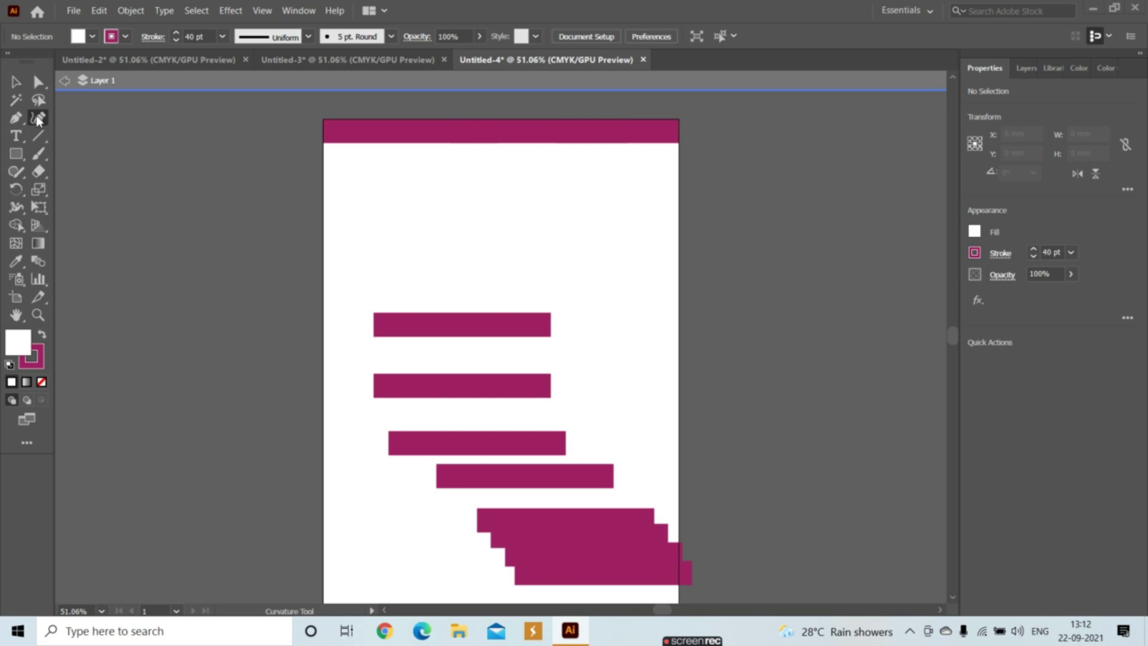
{"action": "left_click", "coordinate": [41, 135]}
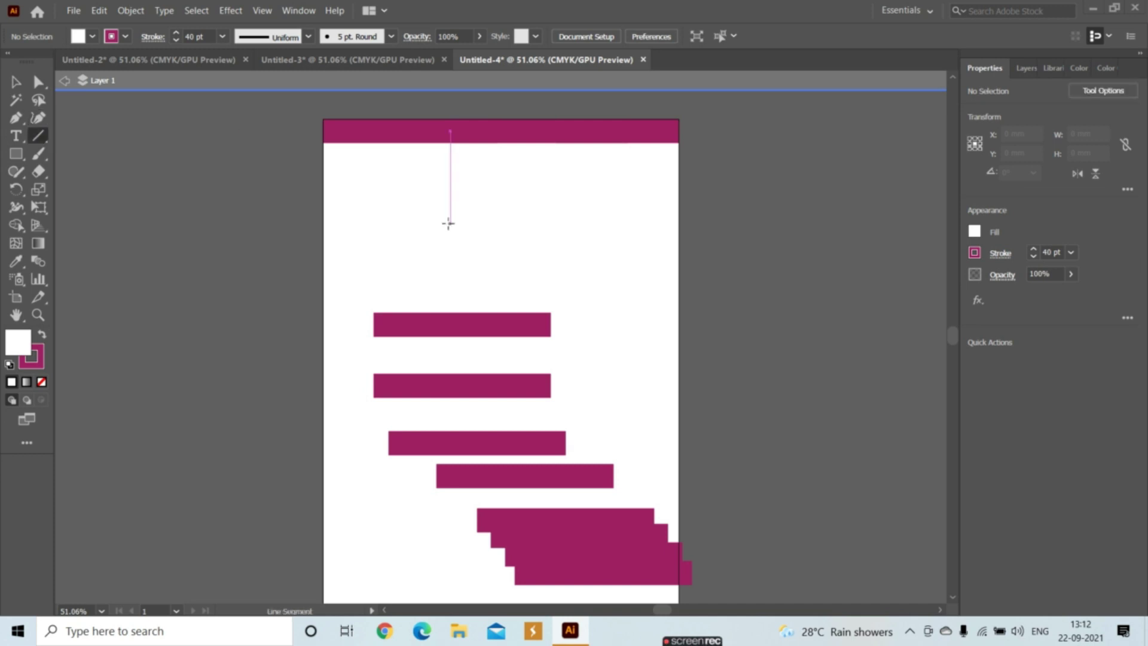
{"action": "left_click_drag", "start_coordinate": [450, 223], "coordinate": [563, 221]}
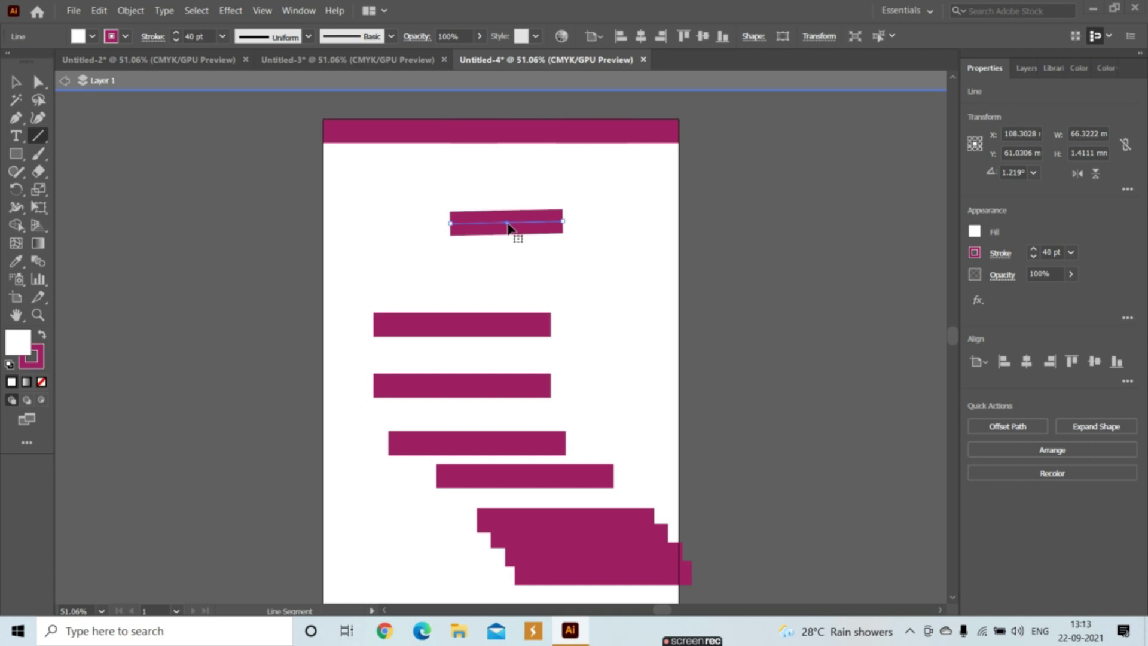
Add a 30 mm line over the bar using the Line Segment Tool Options length
{"action": "left_click", "coordinate": [513, 226]}
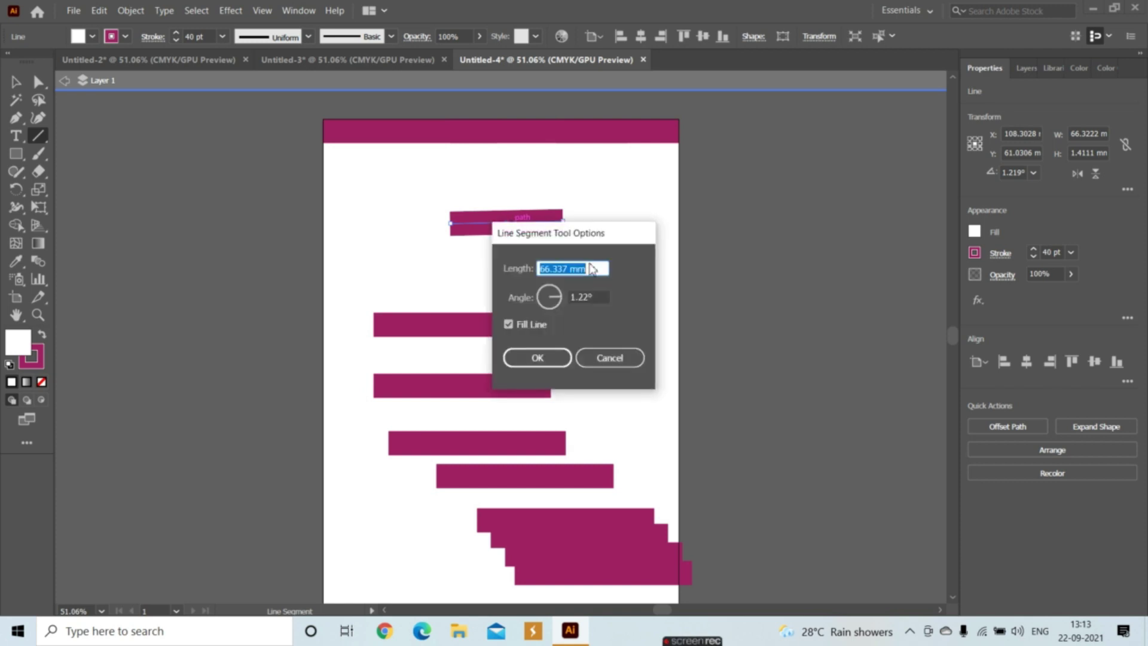
{"action": "left_click", "coordinate": [595, 266]}
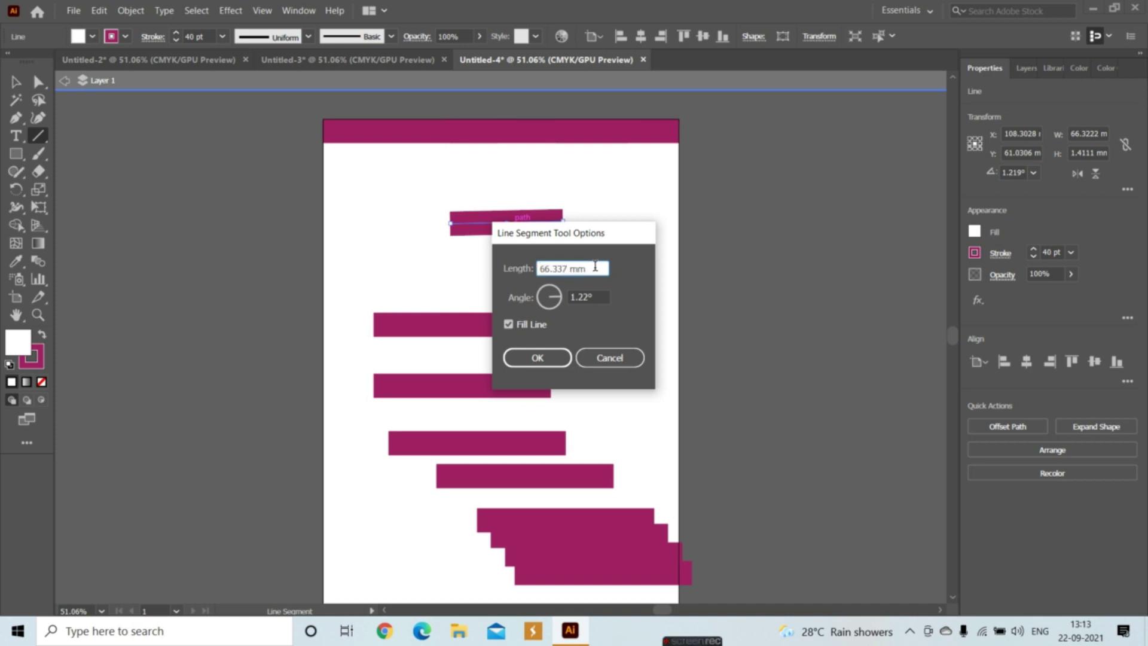
{"action": "key", "text": "BackSpace"}
{"action": "key", "text": "BackSpace"}
{"action": "key", "text": "BackSpace"}
{"action": "type", "text": "30"}
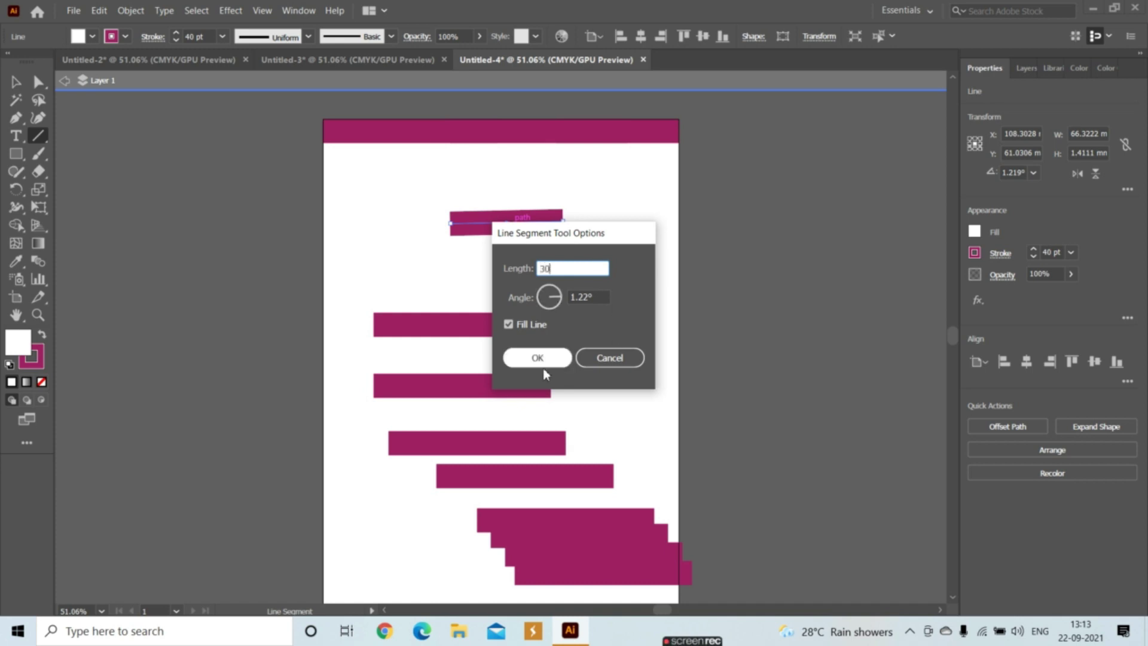
{"action": "left_click", "coordinate": [541, 362]}
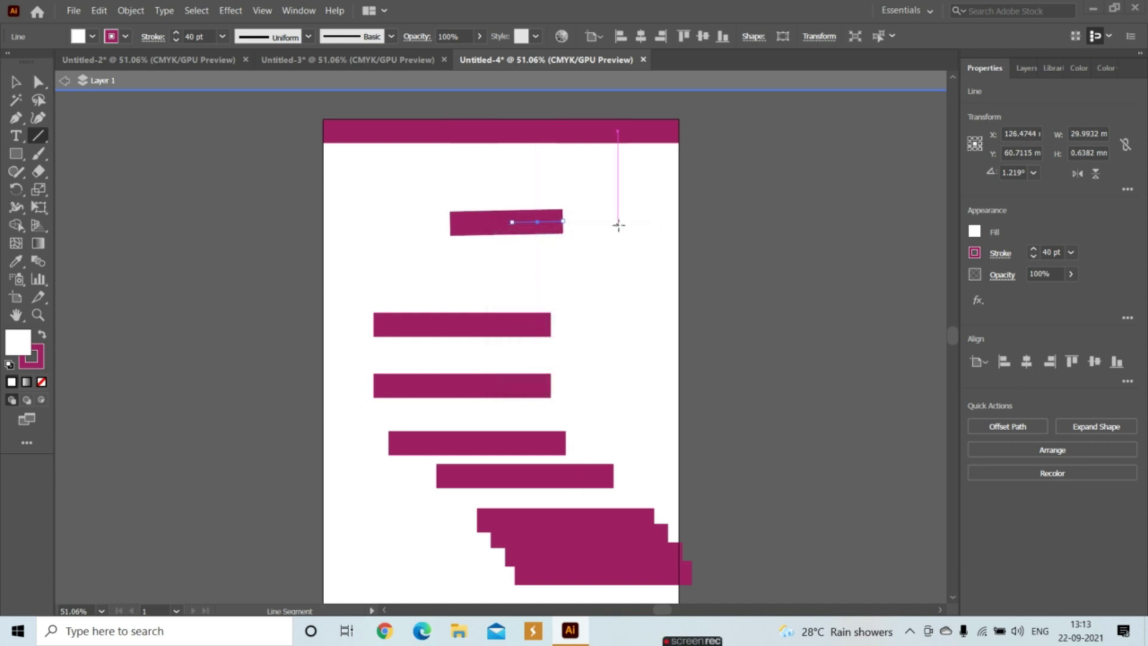
Move the short bar to the upper right and draw a long slanted bar down to the lower stack
{"action": "mouse_move", "coordinate": [540, 225]}
{"action": "left_mouse_down"}
{"action": "mouse_move", "coordinate": [596, 202]}
{"action": "mouse_move", "coordinate": [604, 275]}
{"action": "left_mouse_up"}
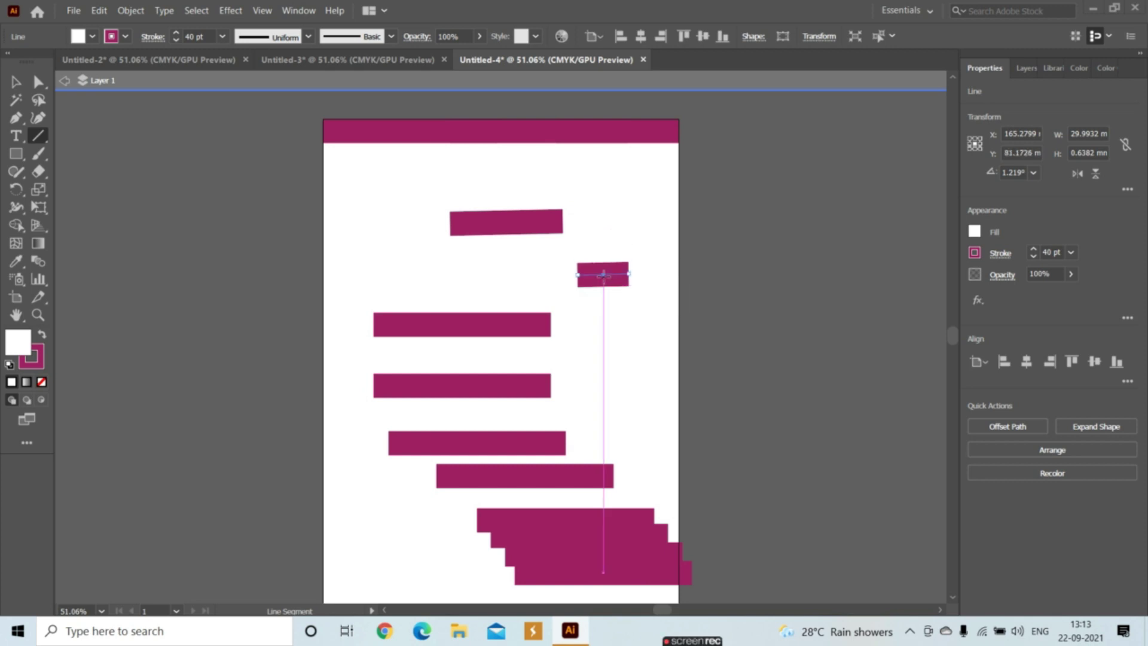
{"action": "left_click_drag", "start_coordinate": [604, 275], "coordinate": [639, 222]}
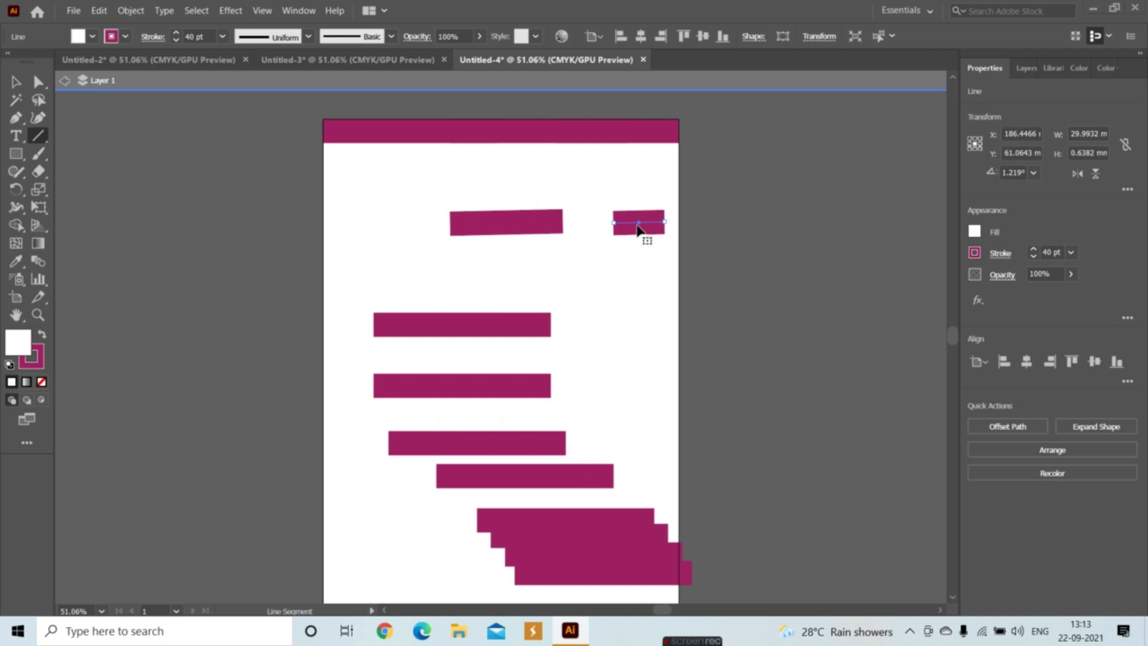
{"action": "left_click_drag", "start_coordinate": [640, 226], "coordinate": [624, 199]}
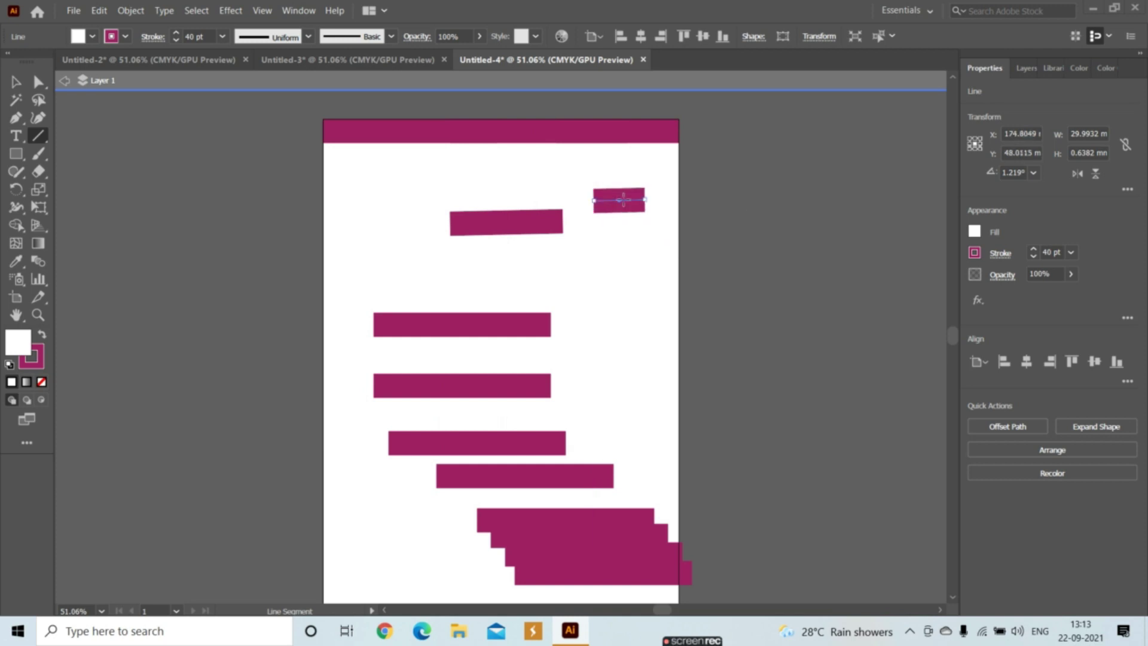
{"action": "left_click_drag", "start_coordinate": [624, 200], "coordinate": [600, 496]}
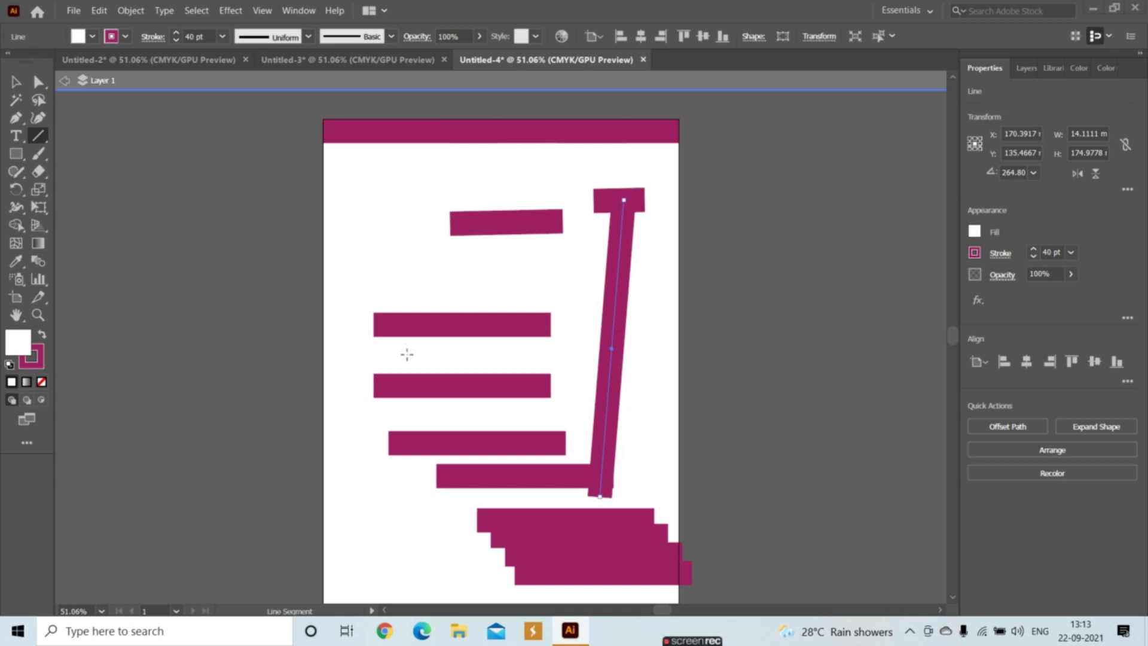
Draw a thick magenta bar upright along the artboard's left edge, reaching up to the top band
{"action": "left_click", "coordinate": [451, 329]}
{"action": "left_click", "coordinate": [550, 357]}
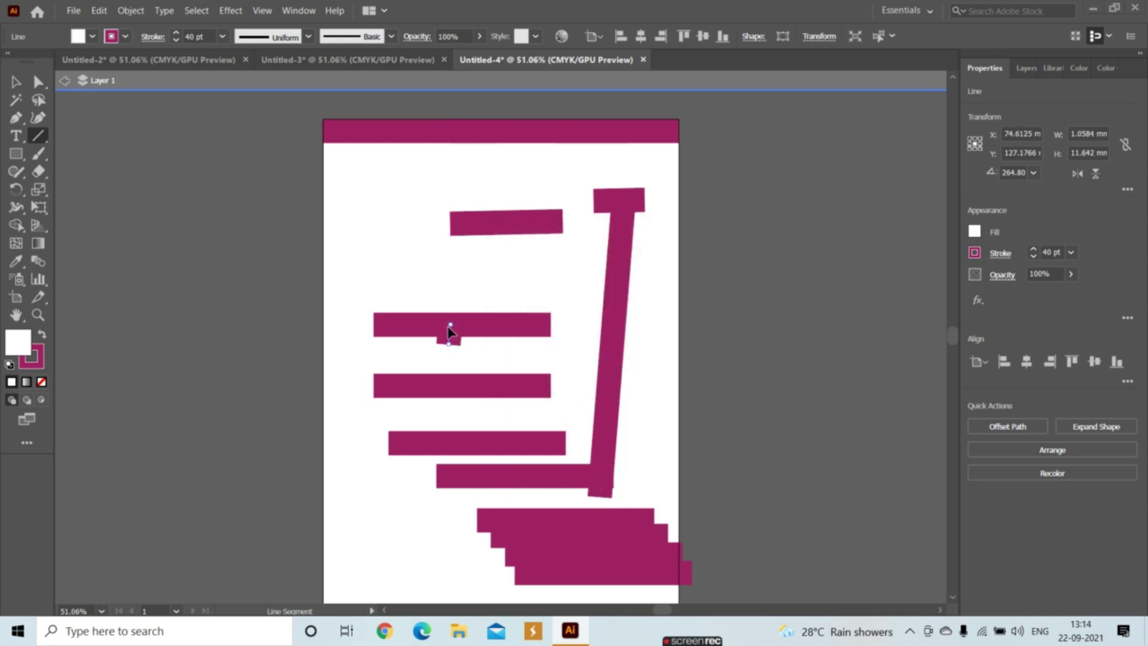
{"action": "mouse_move", "coordinate": [448, 344]}
{"action": "left_mouse_down"}
{"action": "mouse_move", "coordinate": [332, 178]}
{"action": "mouse_move", "coordinate": [340, 151]}
{"action": "left_mouse_up"}
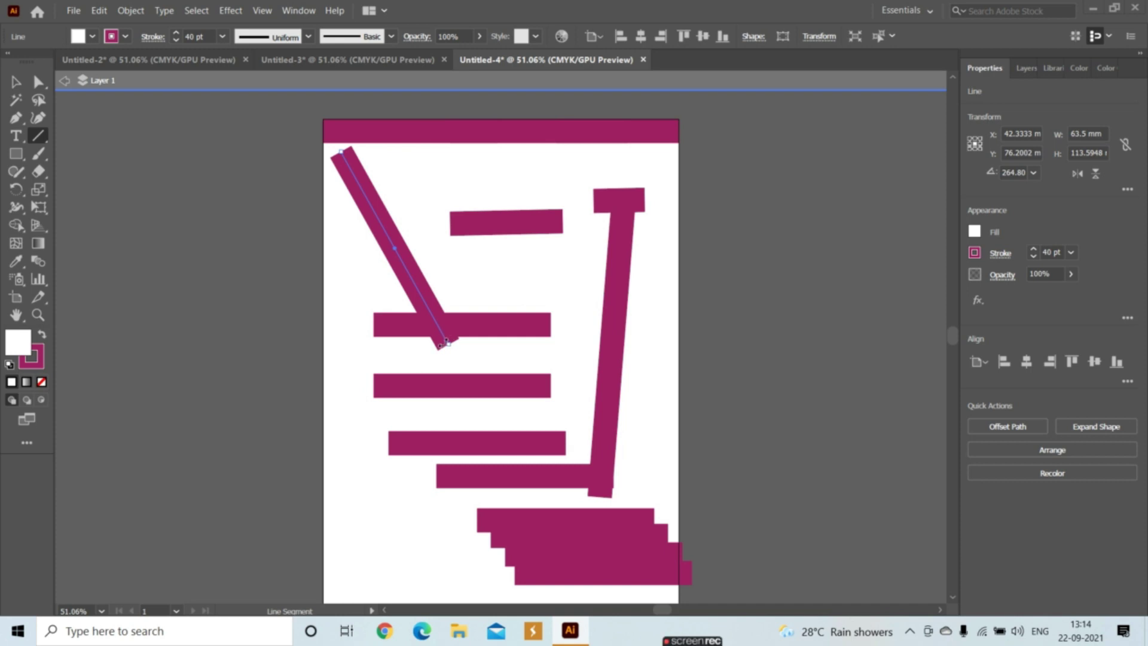
{"action": "left_click_drag", "start_coordinate": [341, 151], "coordinate": [333, 366]}
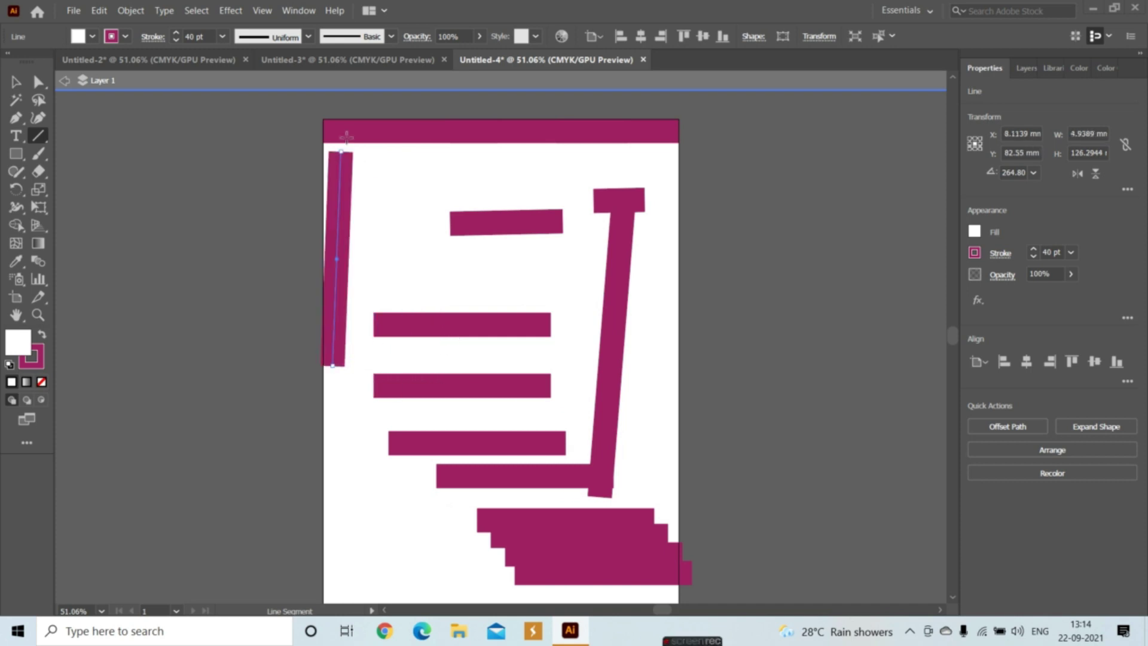
{"action": "left_click_drag", "start_coordinate": [342, 153], "coordinate": [337, 145]}
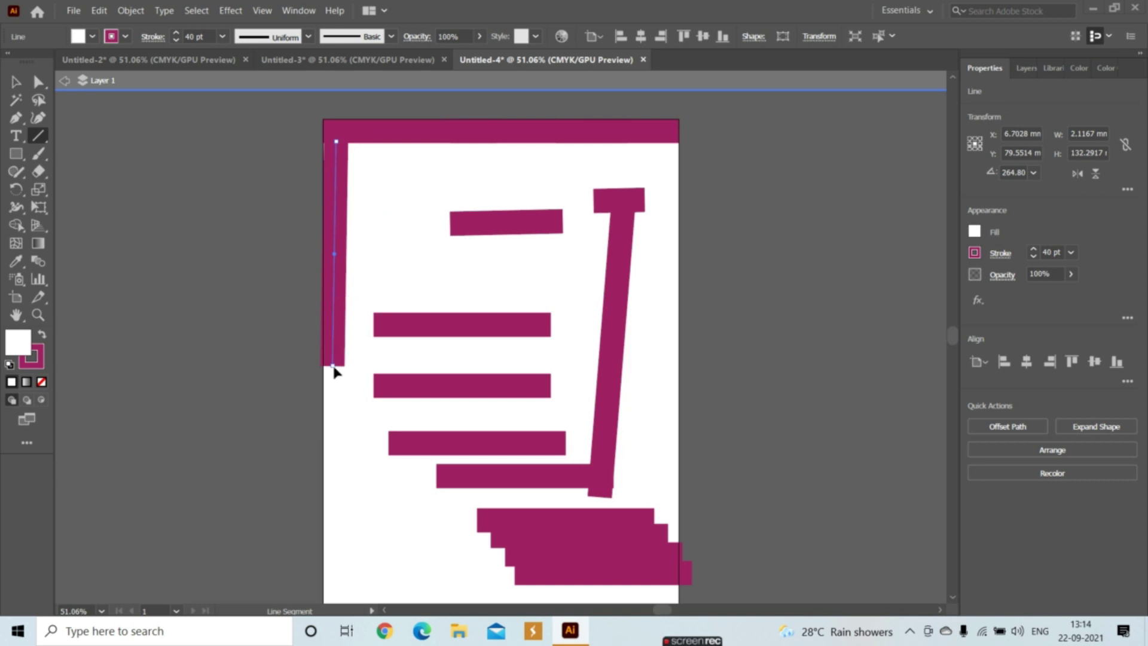
Extend the left-edge bar down toward the artboard bottom, ending in a short stub
{"action": "left_click_drag", "start_coordinate": [334, 369], "coordinate": [333, 585]}
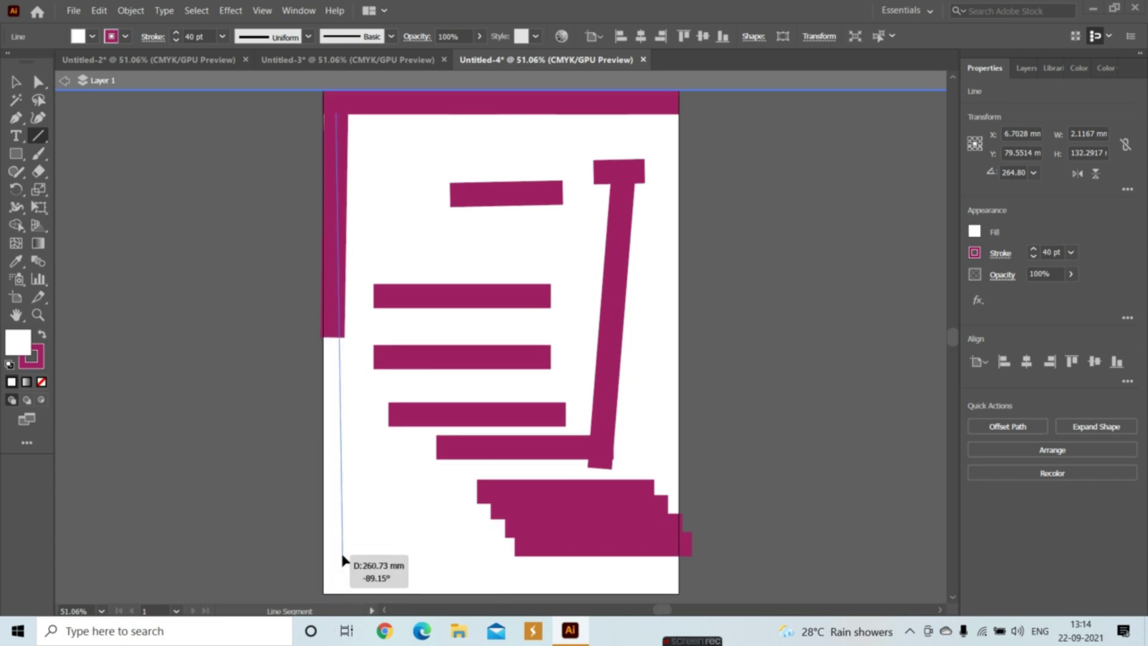
{"action": "mouse_move", "coordinate": [333, 585]}
{"action": "left_mouse_down"}
{"action": "mouse_move", "coordinate": [335, 598]}
{"action": "mouse_move", "coordinate": [335, 559]}
{"action": "left_mouse_up"}
{"action": "left_click", "coordinate": [546, 486]}
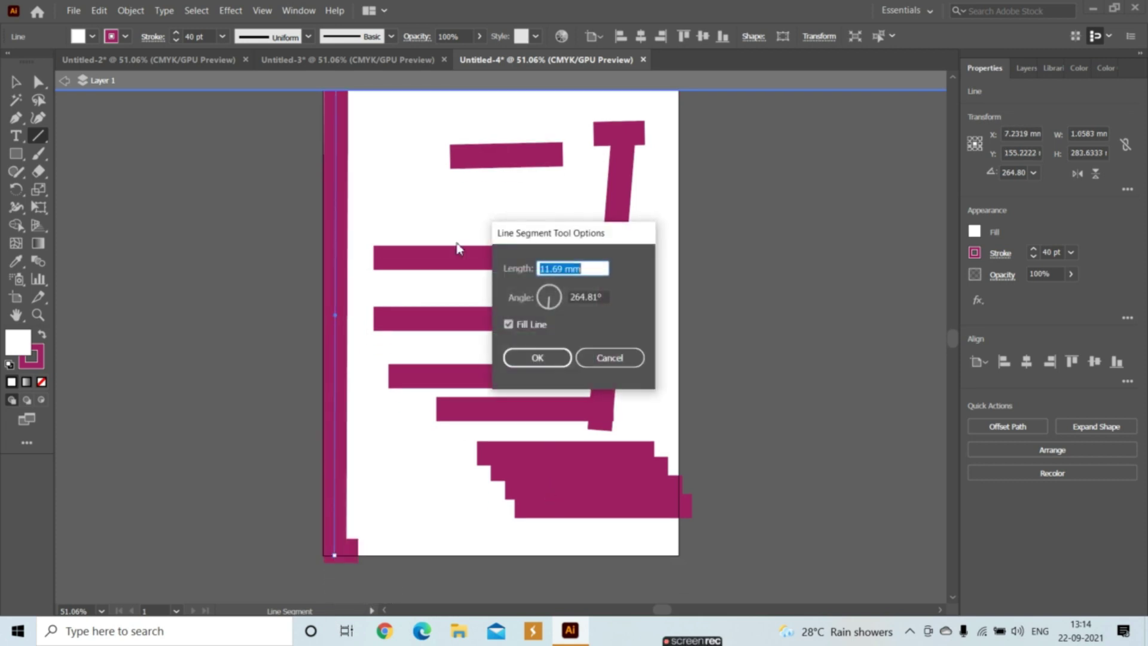
{"action": "left_click", "coordinate": [603, 358]}
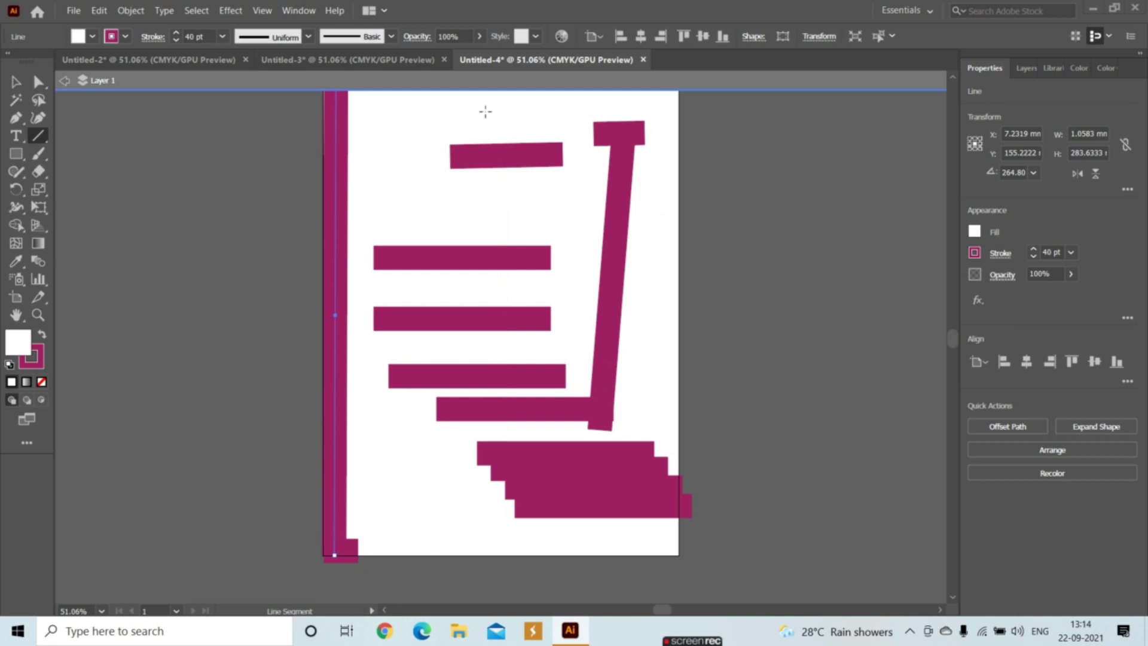
{"action": "left_click", "coordinate": [16, 82]}
Delete the five stray magenta bars one at a time
{"action": "left_click", "coordinate": [468, 157]}
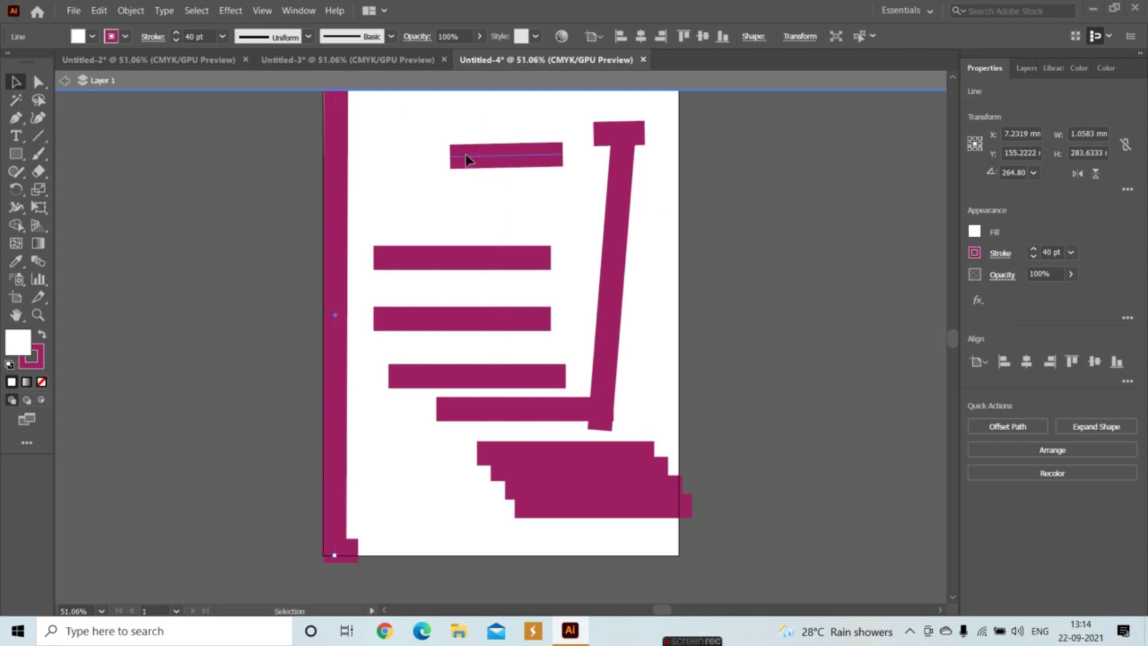
{"action": "key", "text": "Delete"}
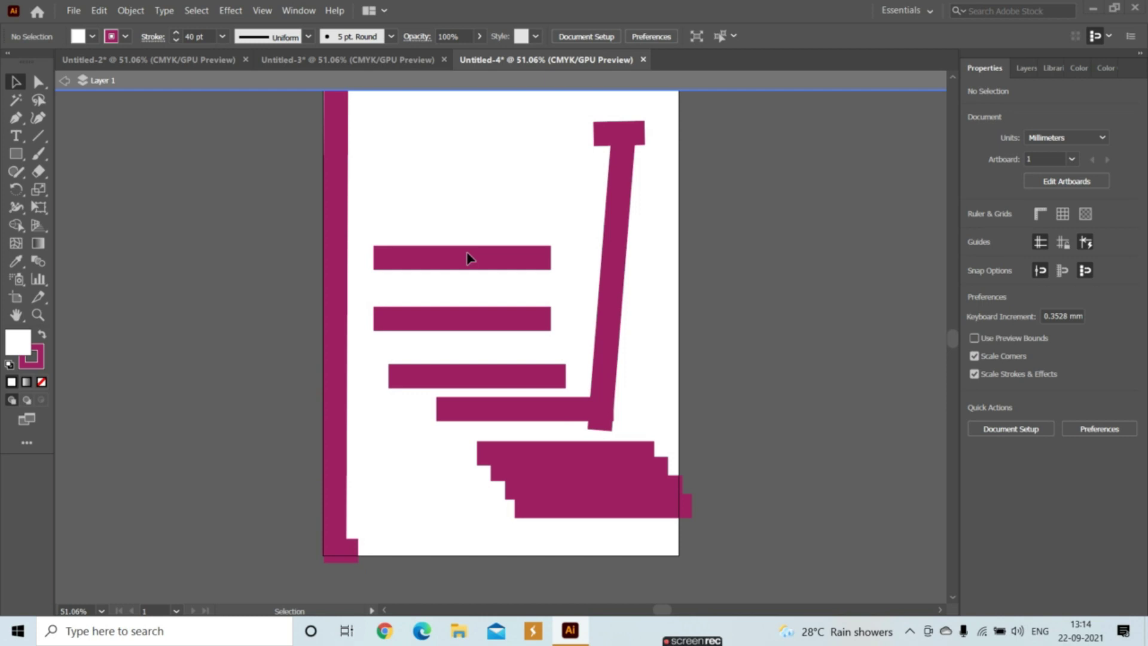
{"action": "left_click", "coordinate": [468, 255]}
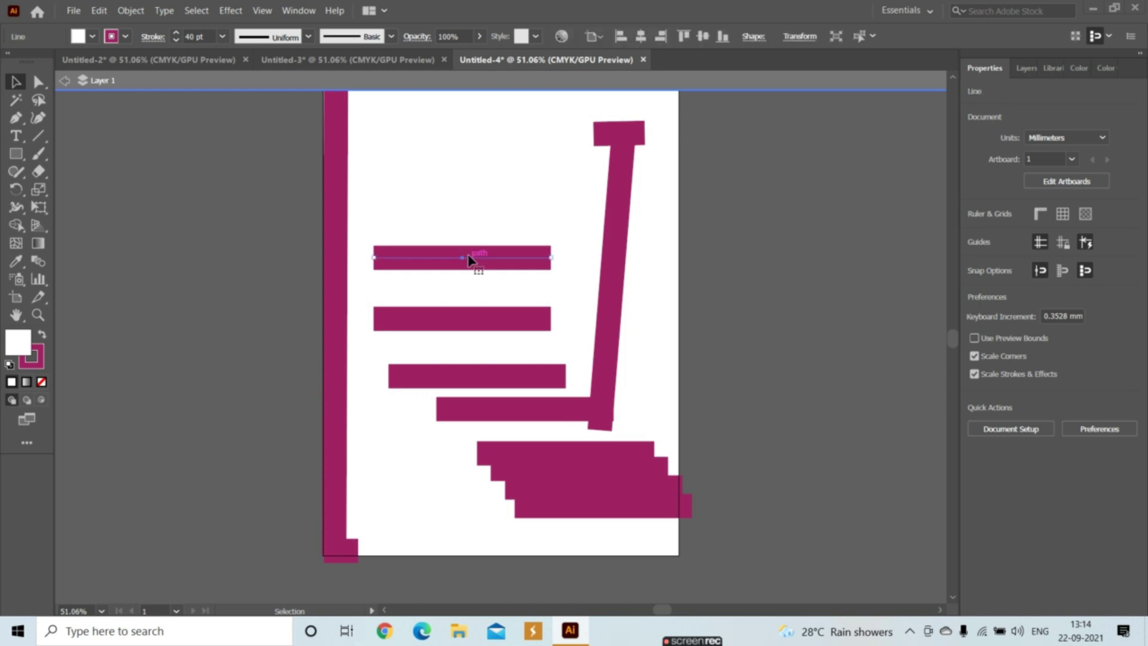
{"action": "key", "text": "Delete"}
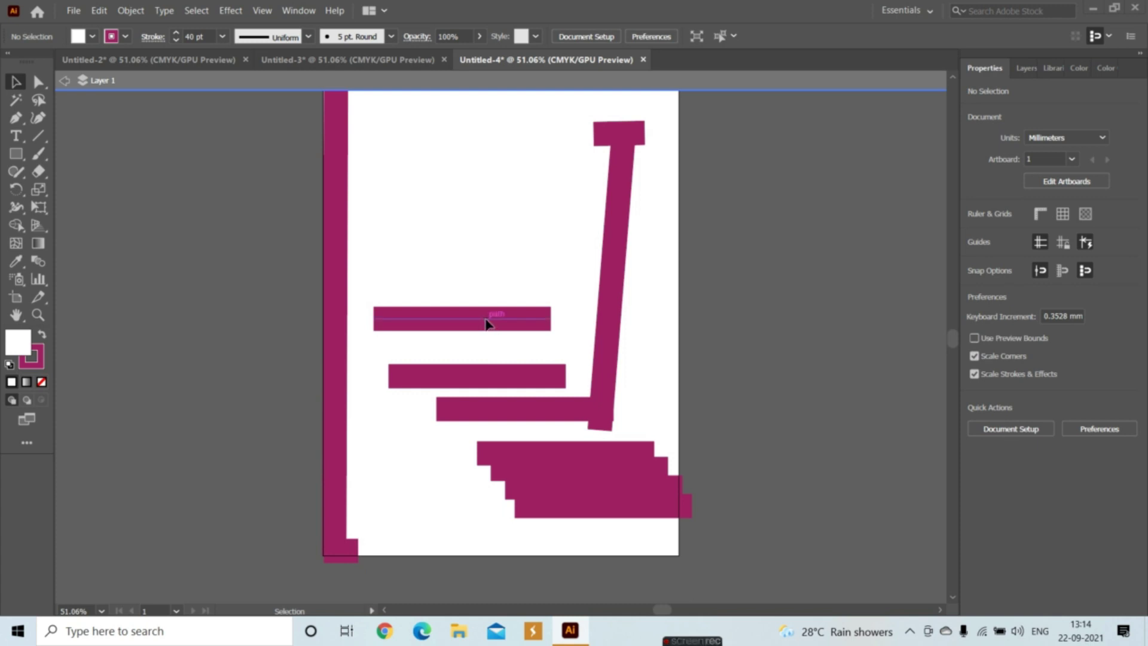
{"action": "left_click", "coordinate": [485, 320]}
{"action": "key", "text": "Delete"}
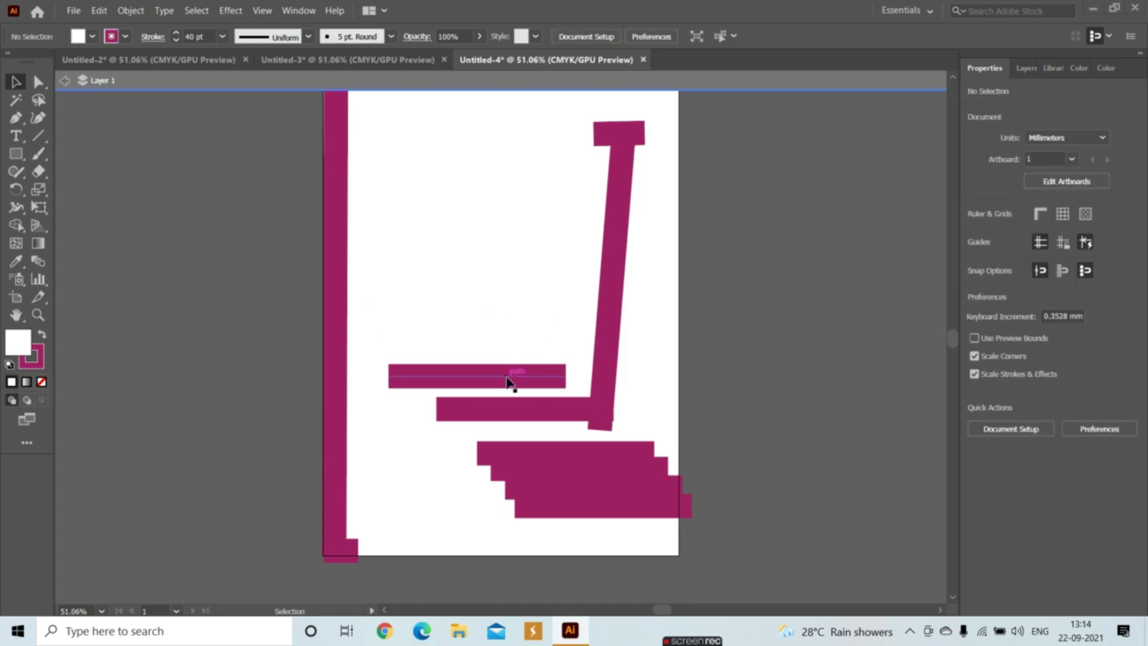
{"action": "left_click", "coordinate": [503, 379]}
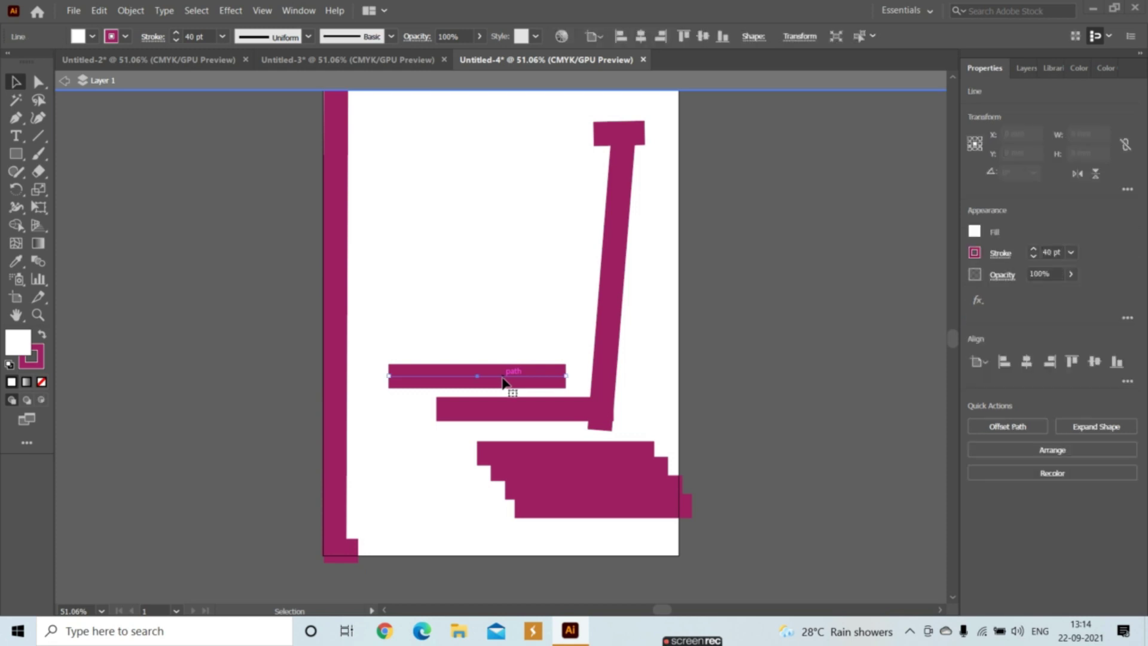
{"action": "key", "text": "Delete"}
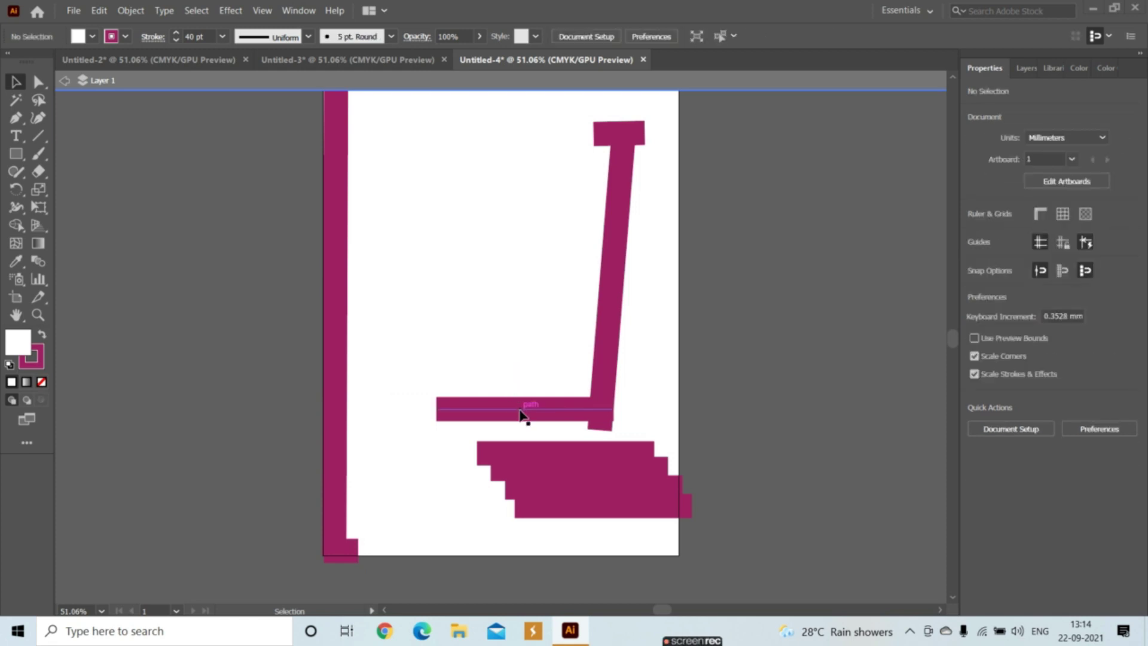
{"action": "left_click", "coordinate": [521, 414]}
{"action": "key", "text": "Delete"}
Delete the tilted bar, the stacked bottom bars and the top-right magenta block
{"action": "left_click_drag", "start_coordinate": [469, 382], "coordinate": [693, 550]}
{"action": "key", "text": "Delete"}
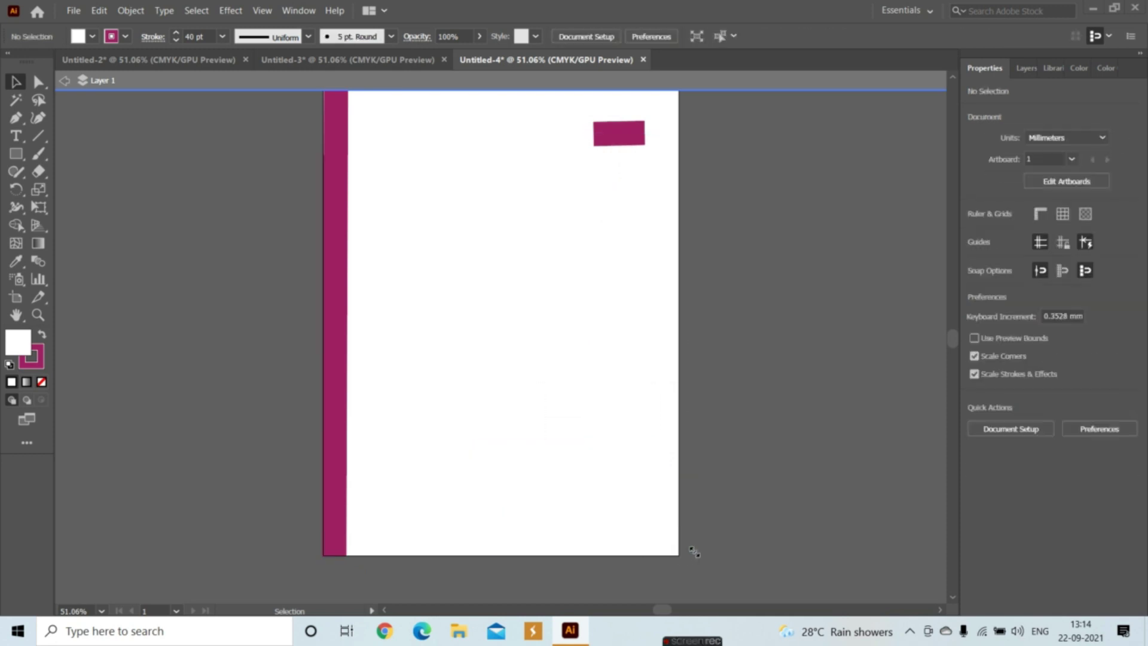
{"action": "left_click_drag", "start_coordinate": [542, 133], "coordinate": [683, 150]}
{"action": "key", "text": "Delete"}
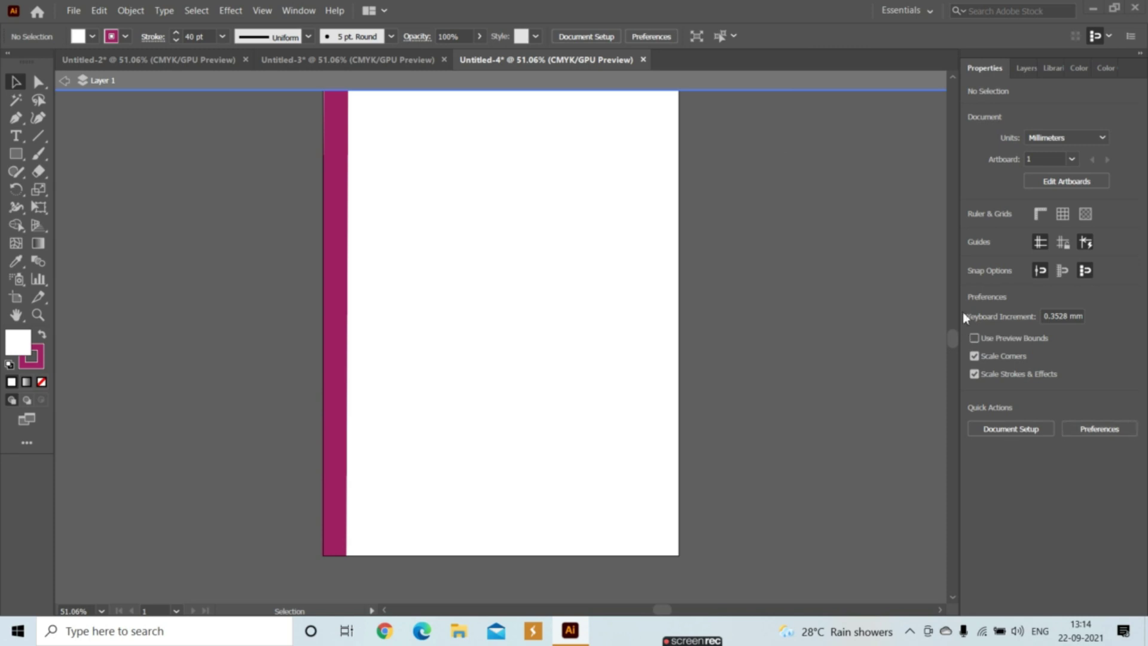
{"action": "left_click_drag", "start_coordinate": [954, 342], "coordinate": [954, 334]}
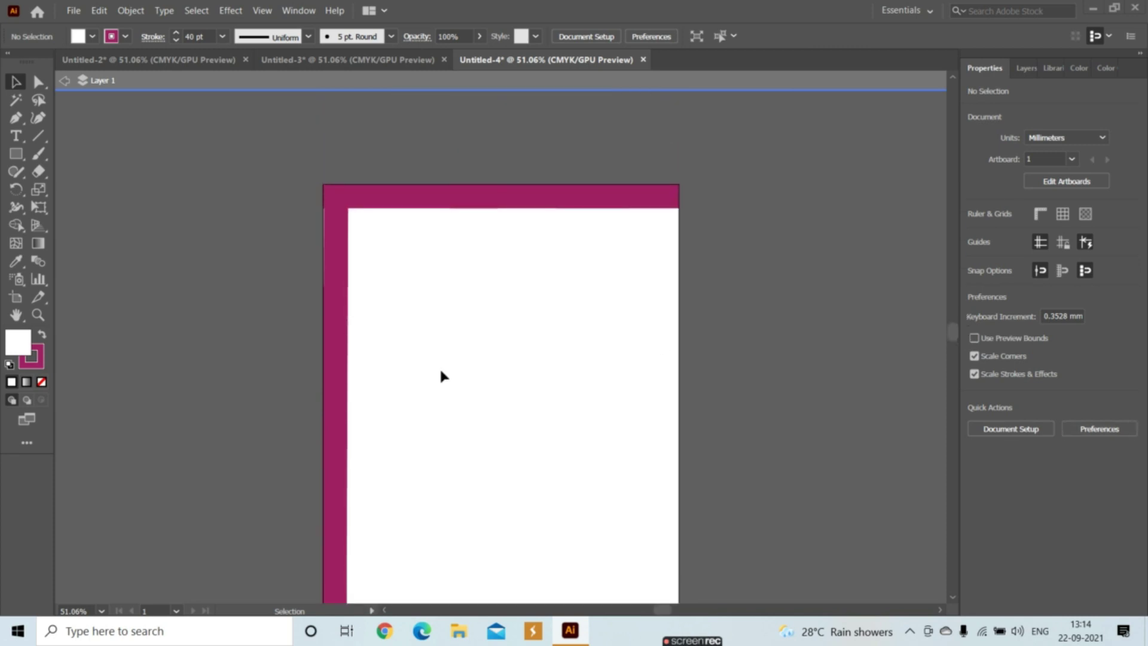
Copy the left magenta border bar to the right edge and extend it to the bottom
{"action": "left_click_drag", "start_coordinate": [336, 404], "coordinate": [334, 404]}
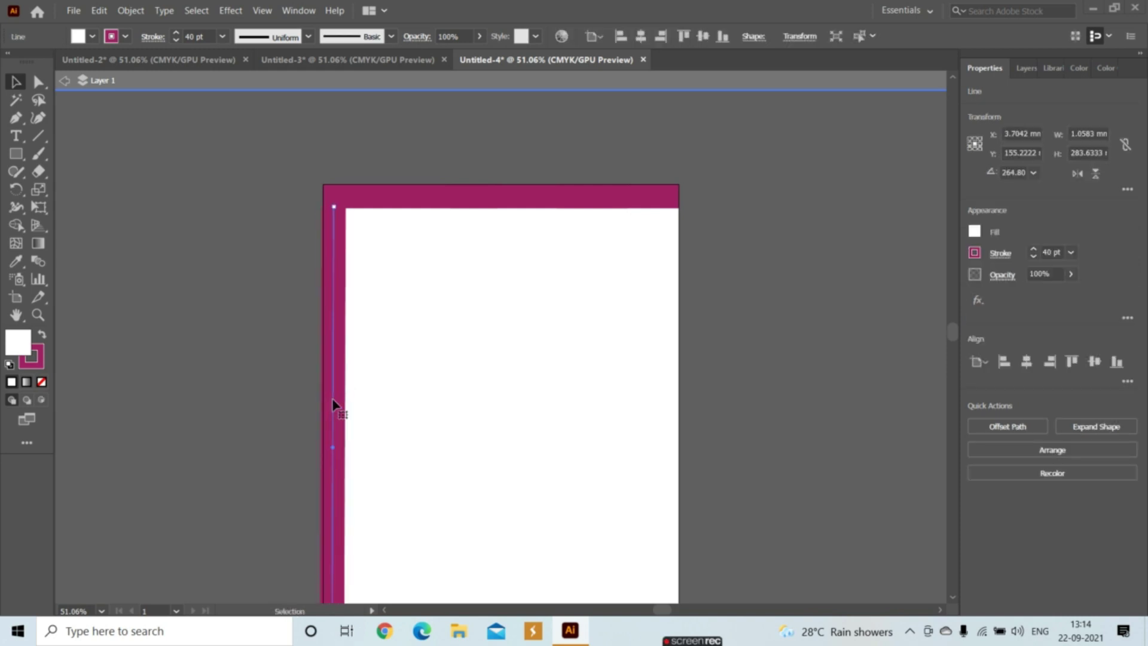
{"action": "left_click", "coordinate": [321, 444]}
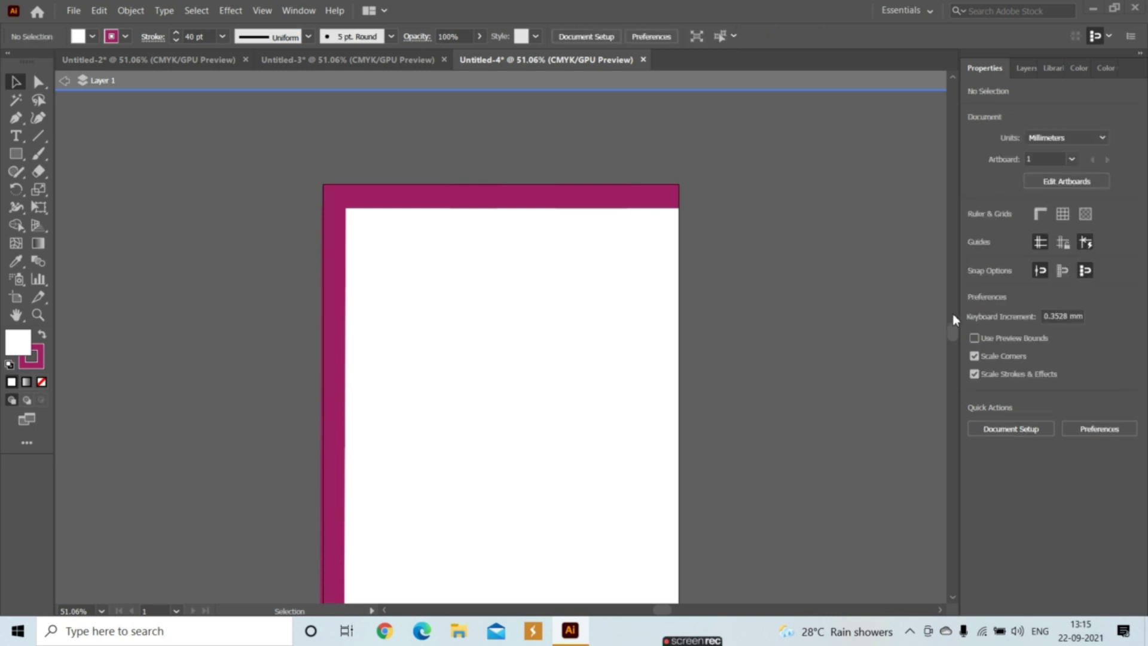
{"action": "left_click_drag", "start_coordinate": [955, 332], "coordinate": [956, 328]}
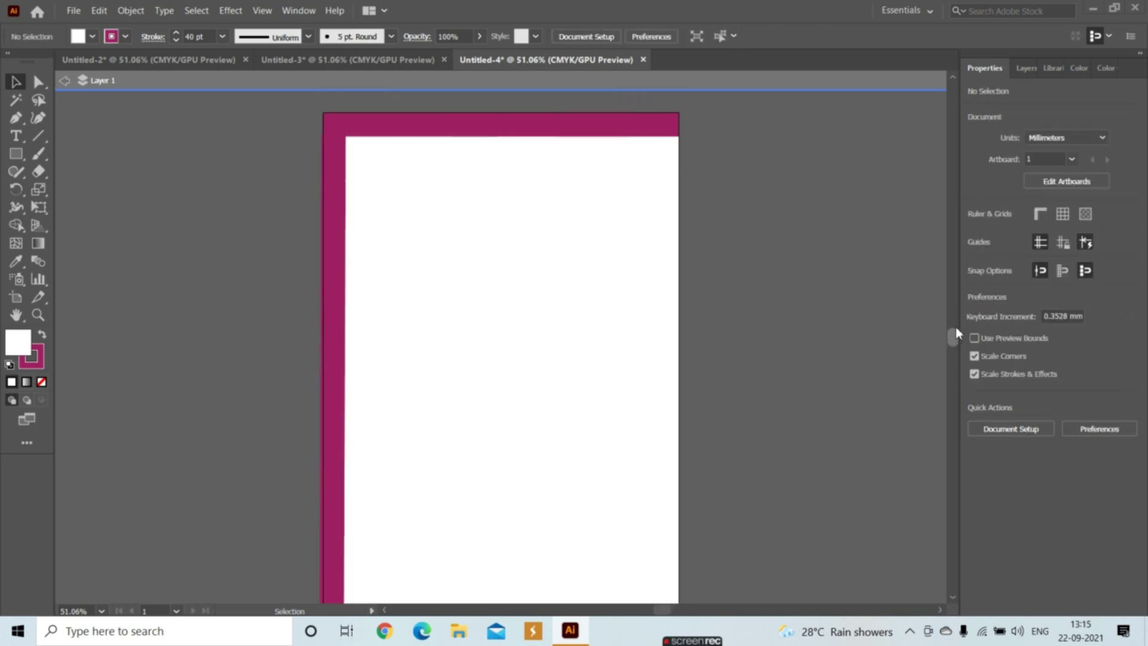
{"action": "left_click", "coordinate": [334, 431]}
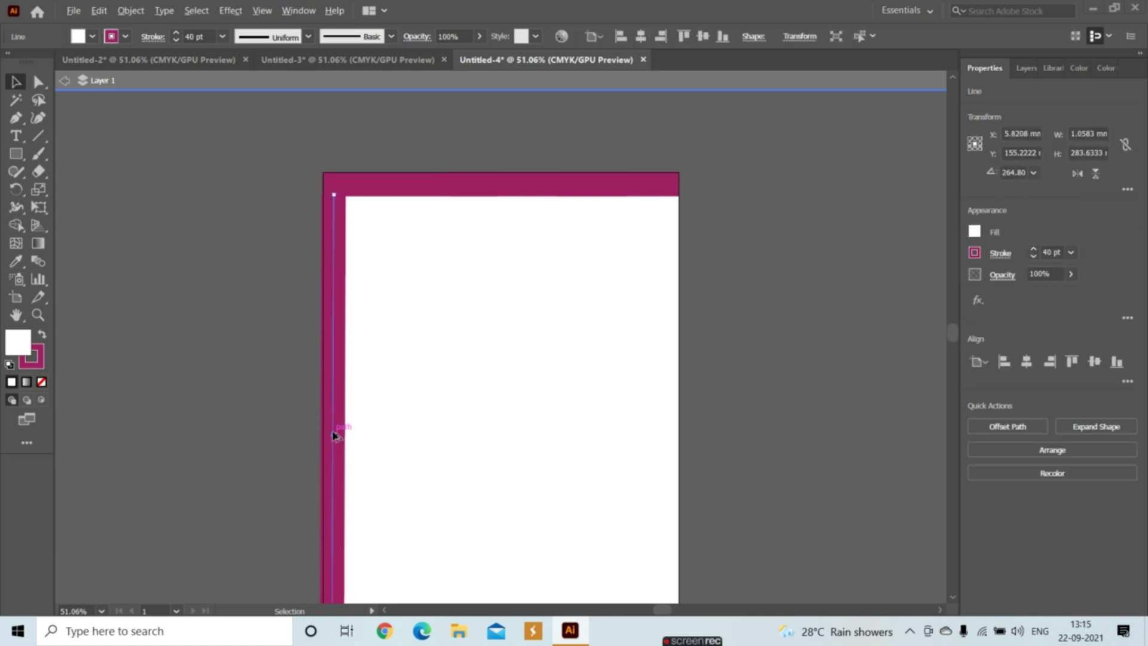
{"action": "left_click_drag", "start_coordinate": [334, 435], "coordinate": [669, 412]}
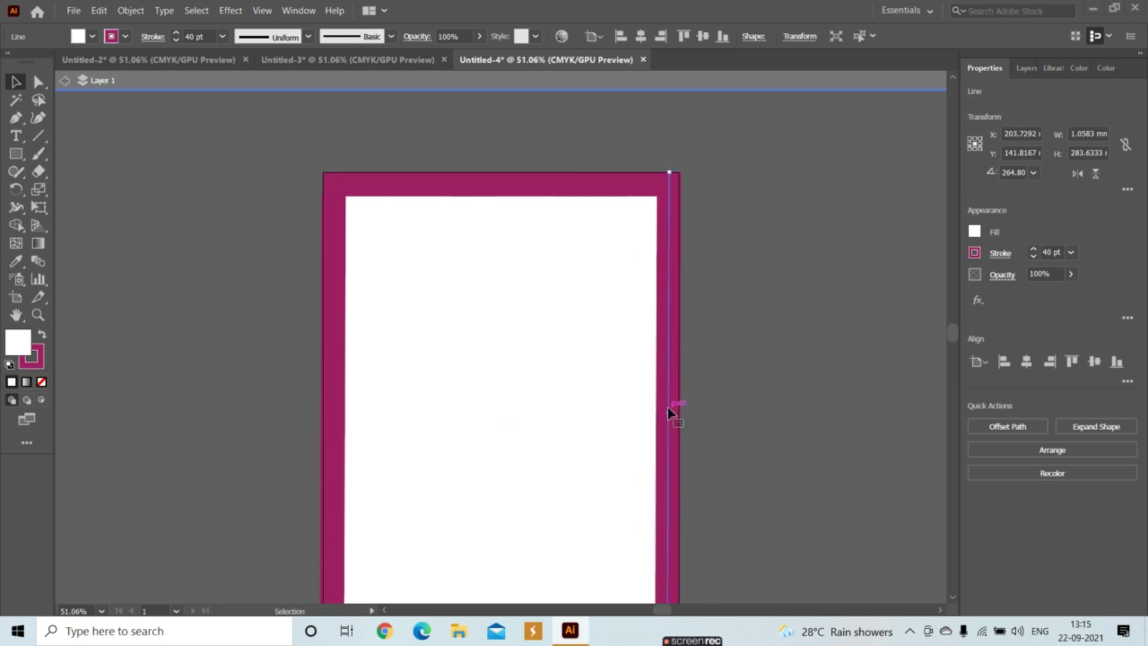
{"action": "left_click_drag", "start_coordinate": [954, 333], "coordinate": [953, 351]}
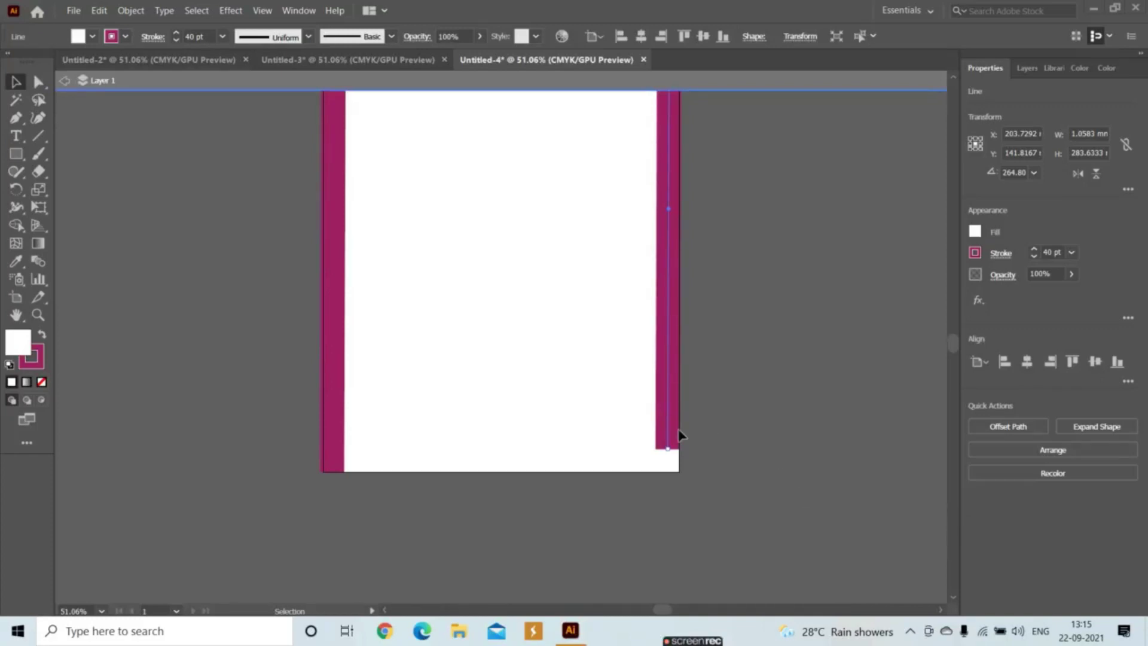
{"action": "left_click_drag", "start_coordinate": [668, 452], "coordinate": [668, 475]}
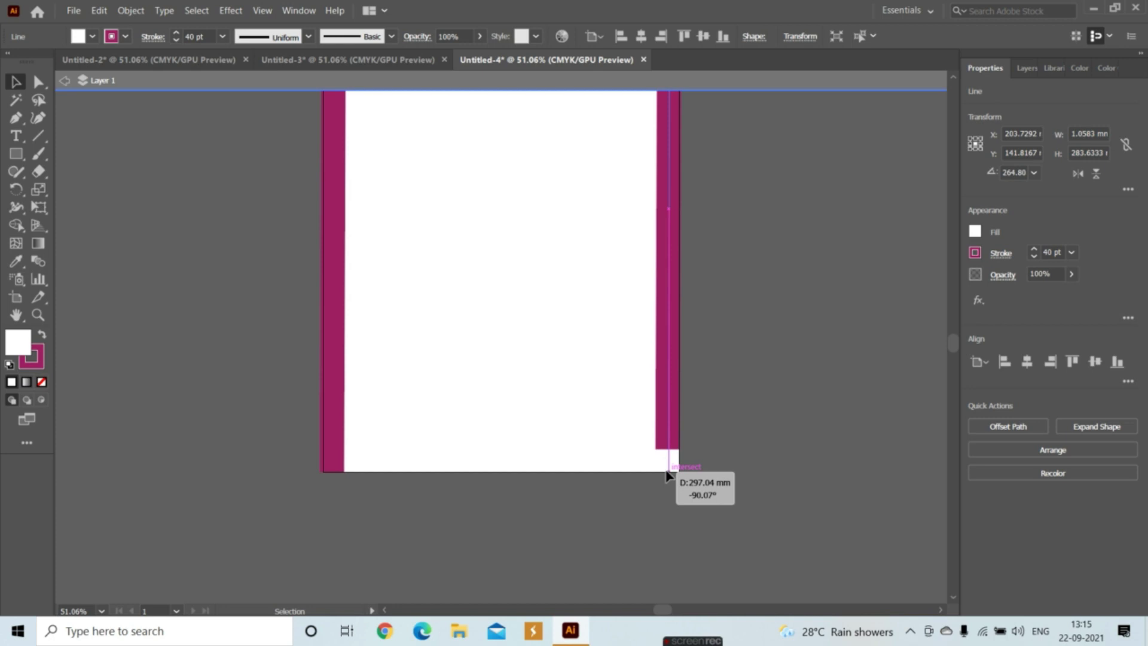
{"action": "left_click_drag", "start_coordinate": [668, 475], "coordinate": [668, 472]}
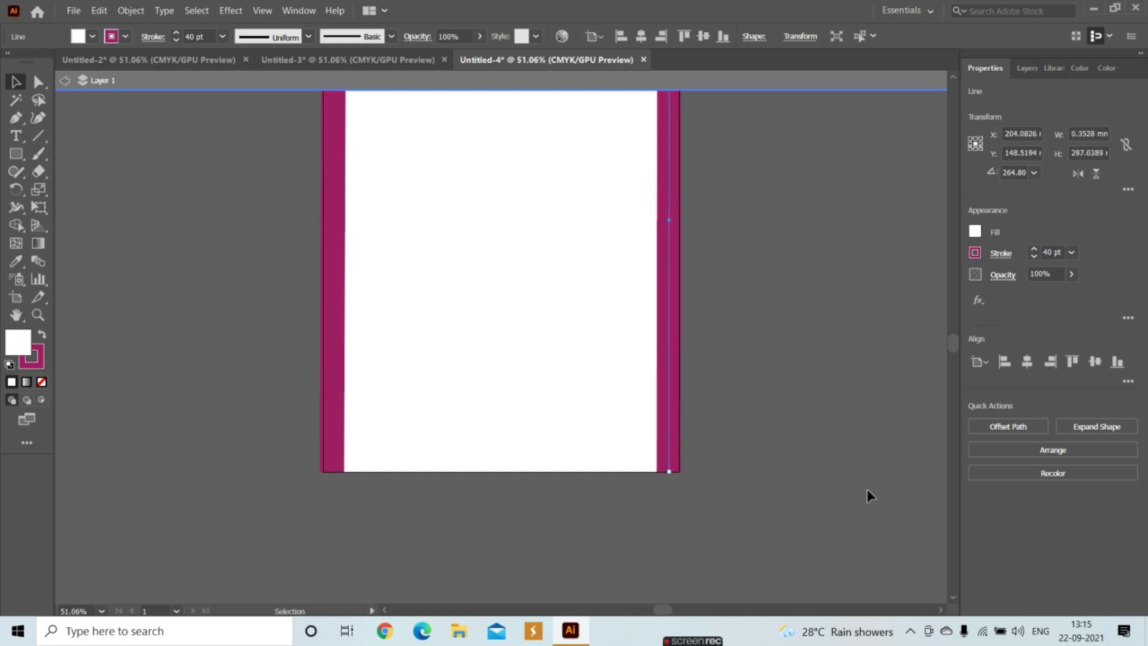
{"action": "left_click_drag", "start_coordinate": [954, 344], "coordinate": [954, 334]}
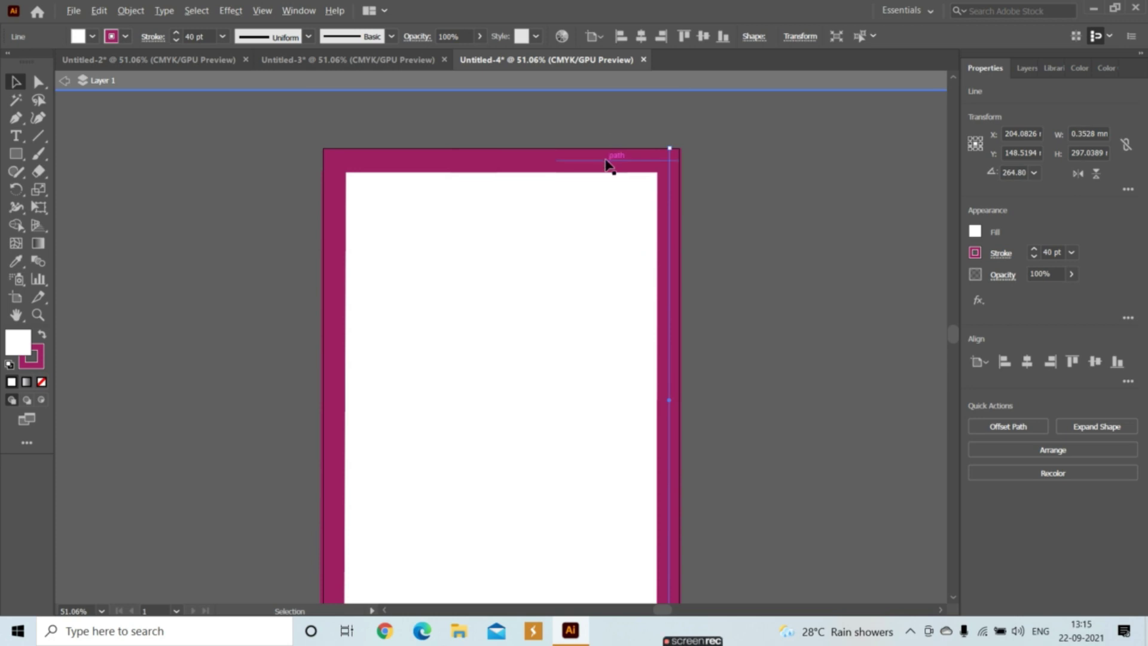
Place a copy of the top magenta bar along the page's bottom-left edge
{"action": "mouse_move", "coordinate": [605, 160]}
{"action": "left_mouse_down"}
{"action": "mouse_move", "coordinate": [604, 226]}
{"action": "mouse_move", "coordinate": [539, 449]}
{"action": "left_mouse_up"}
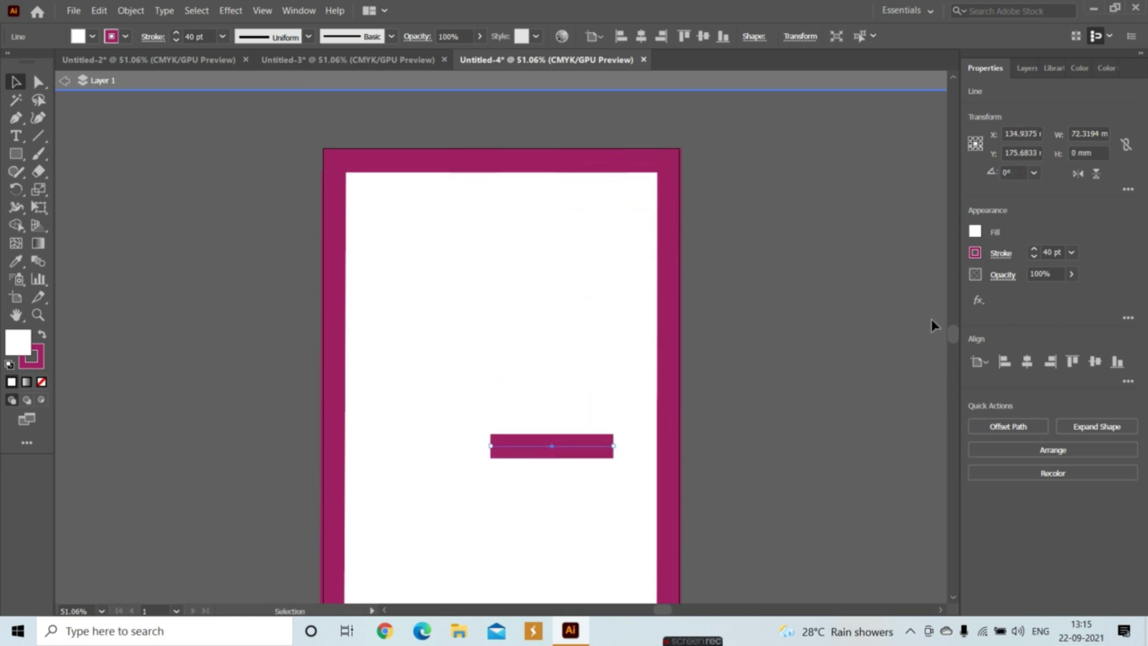
{"action": "left_click_drag", "start_coordinate": [955, 339], "coordinate": [957, 350]}
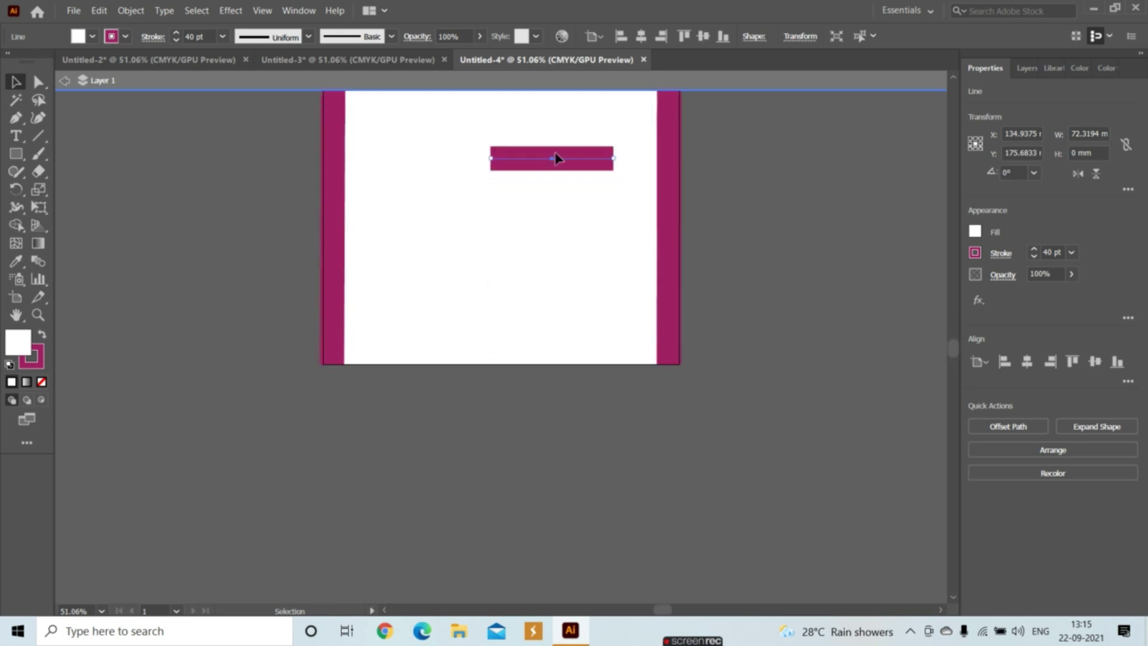
{"action": "left_click_drag", "start_coordinate": [552, 162], "coordinate": [387, 372]}
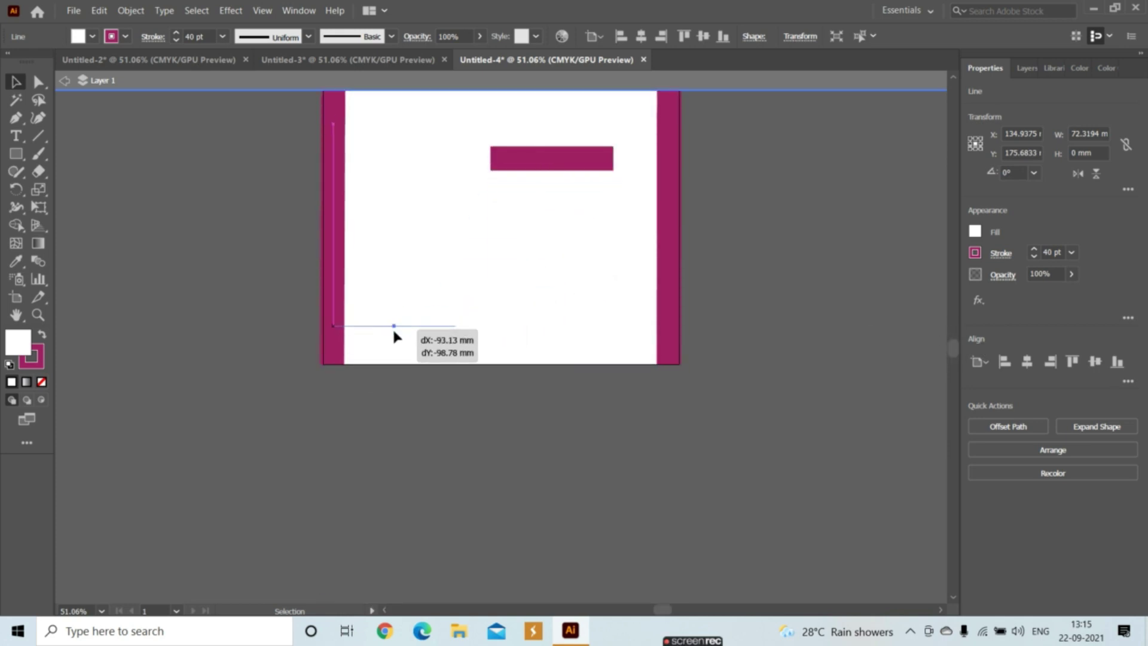
{"action": "left_click_drag", "start_coordinate": [387, 372], "coordinate": [381, 357]}
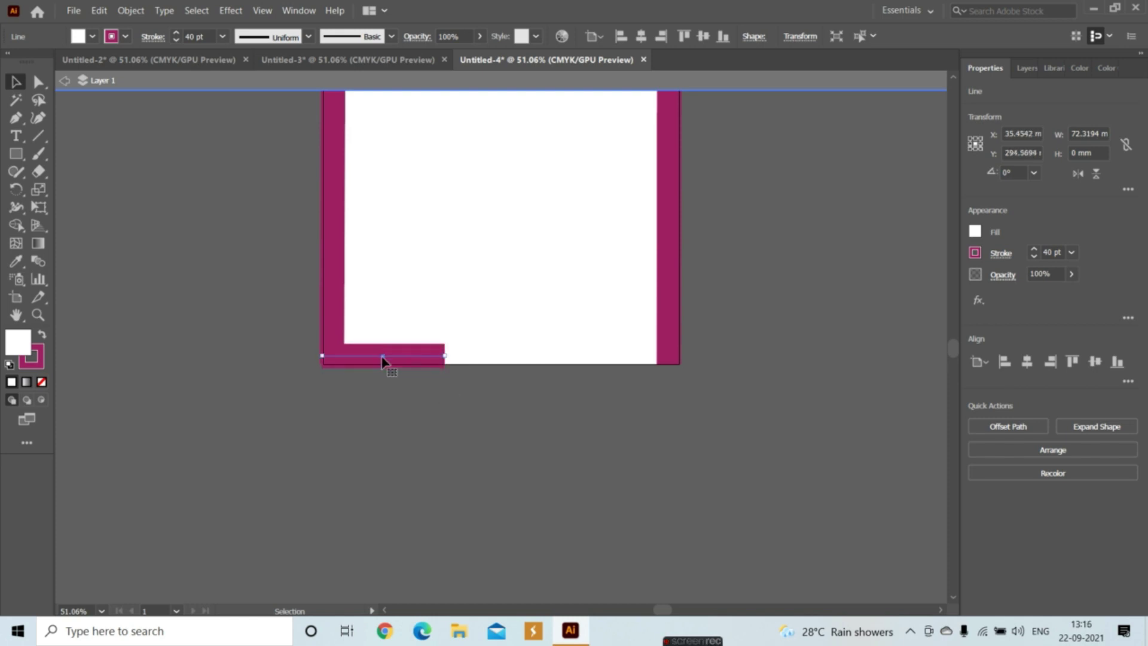
Stretch the bottom magenta bar rightward to the bottom-right corner
{"action": "right_click", "coordinate": [383, 358]}
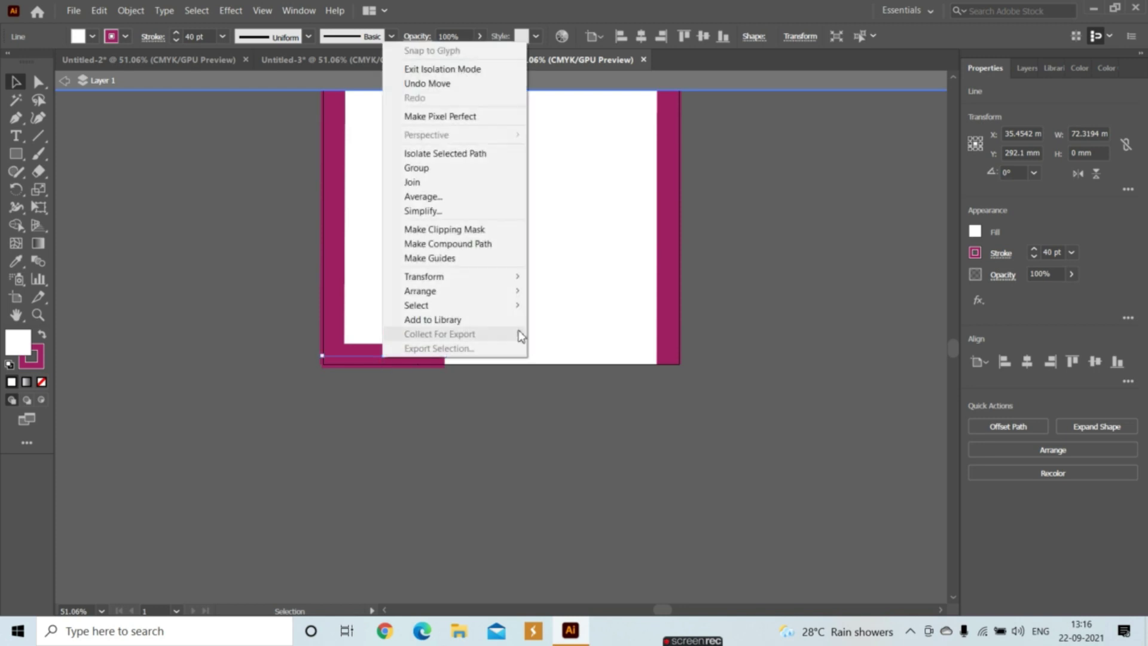
{"action": "left_click", "coordinate": [570, 323]}
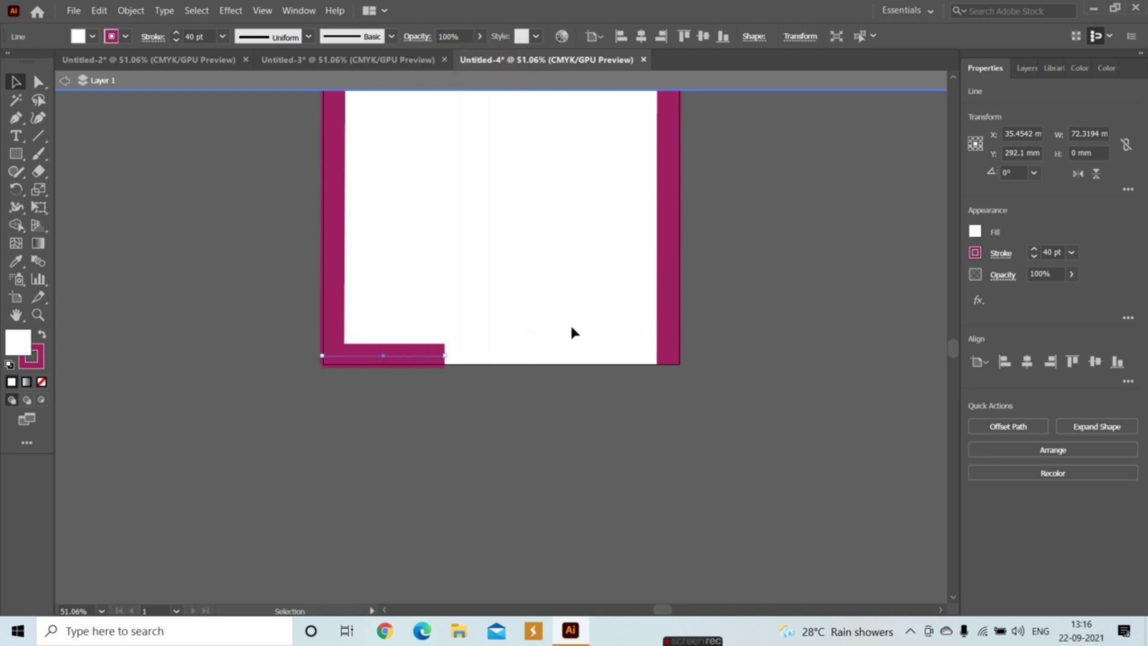
{"action": "left_click", "coordinate": [443, 356]}
{"action": "left_click_drag", "start_coordinate": [445, 358], "coordinate": [679, 358]}
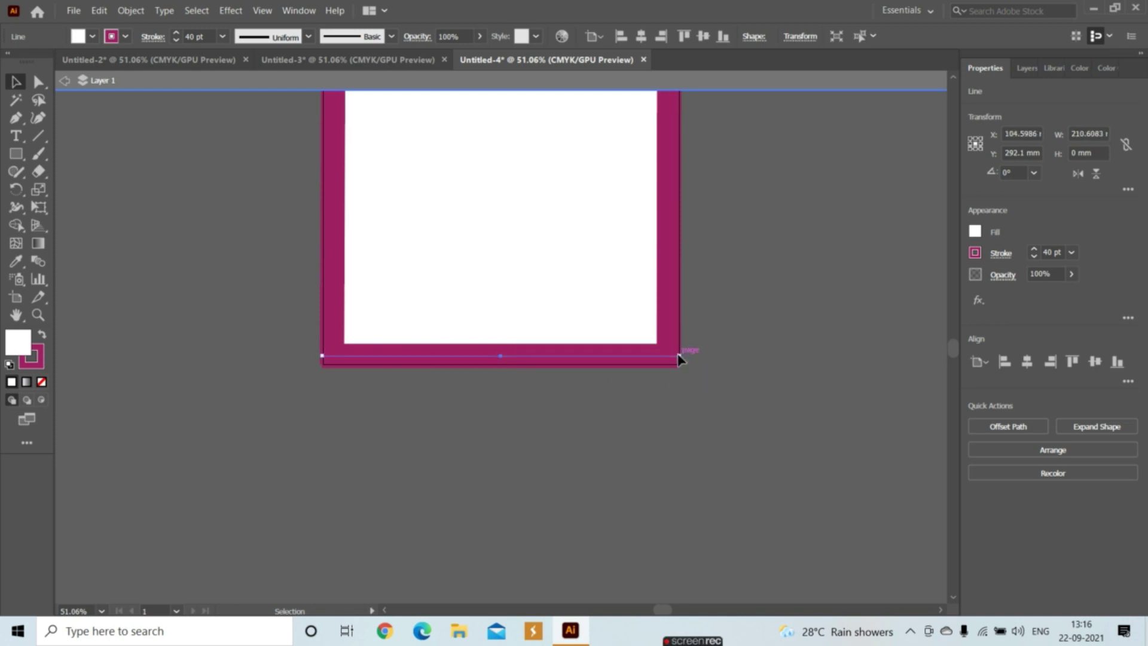
{"action": "left_click", "coordinate": [803, 377]}
{"action": "mouse_move", "coordinate": [956, 354]}
{"action": "left_mouse_down"}
{"action": "mouse_move", "coordinate": [945, 306]}
{"action": "mouse_move", "coordinate": [949, 339]}
{"action": "left_mouse_up"}
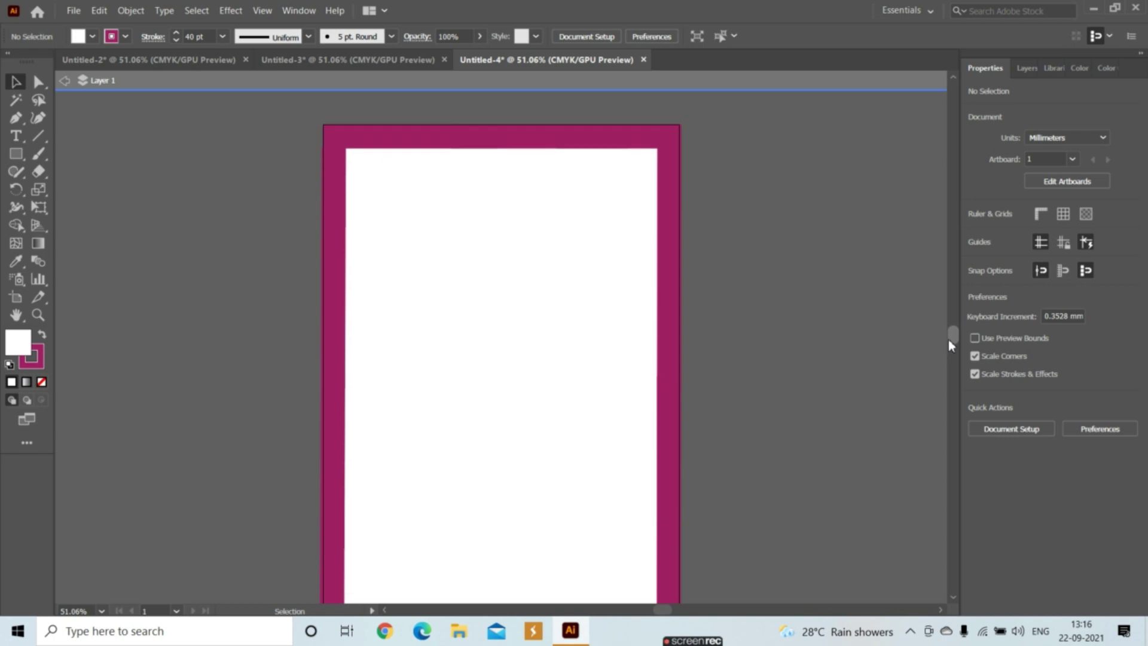
Exit Isolation Mode and select the Line Segment Tool
{"action": "left_click", "coordinate": [70, 83]}
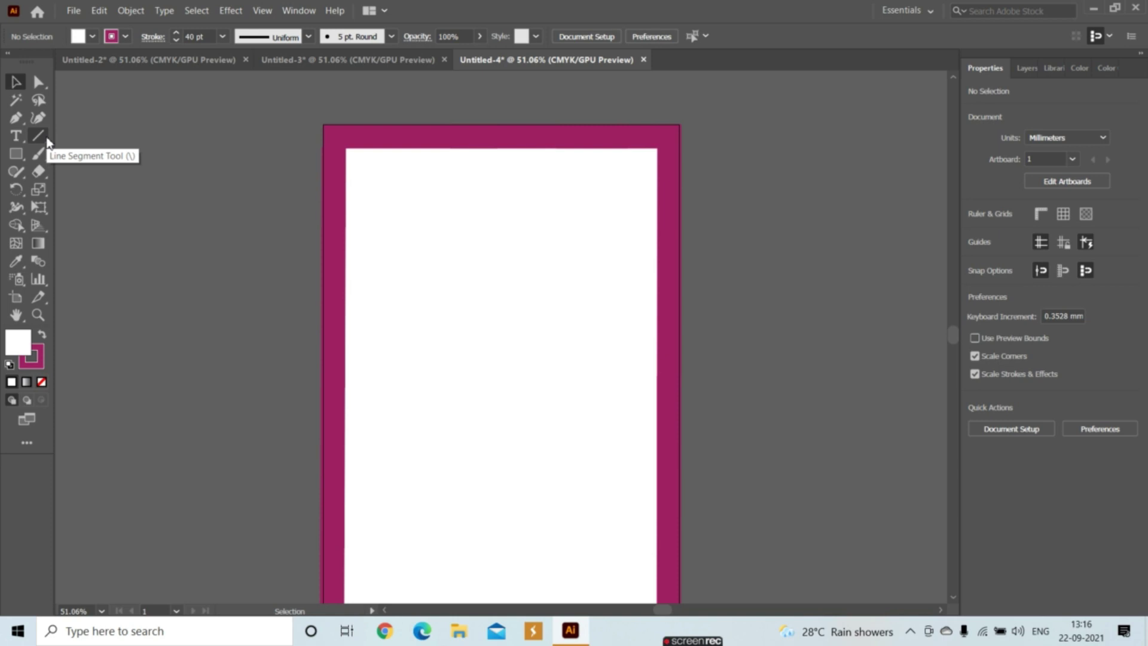
{"action": "left_click_drag", "start_coordinate": [47, 142], "coordinate": [93, 153]}
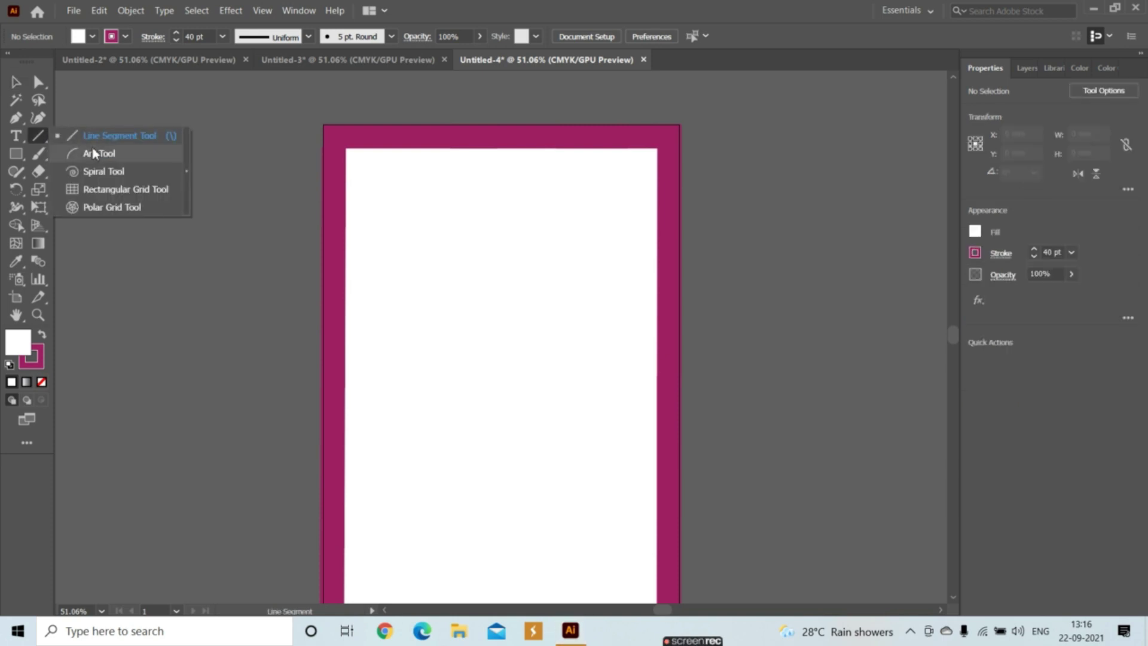
Draw a closed quarter-circle arc near the page top with a 5 pt stroke
{"action": "left_click", "coordinate": [94, 153]}
{"action": "left_click_drag", "start_coordinate": [403, 197], "coordinate": [552, 346]}
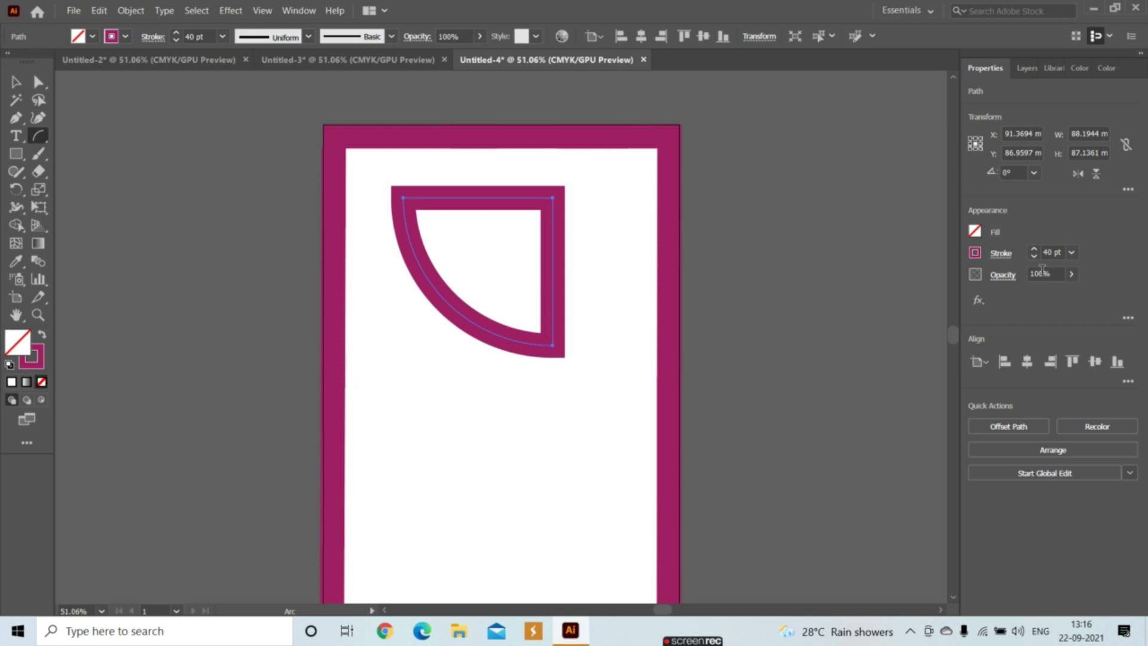
{"action": "left_click", "coordinate": [1073, 253]}
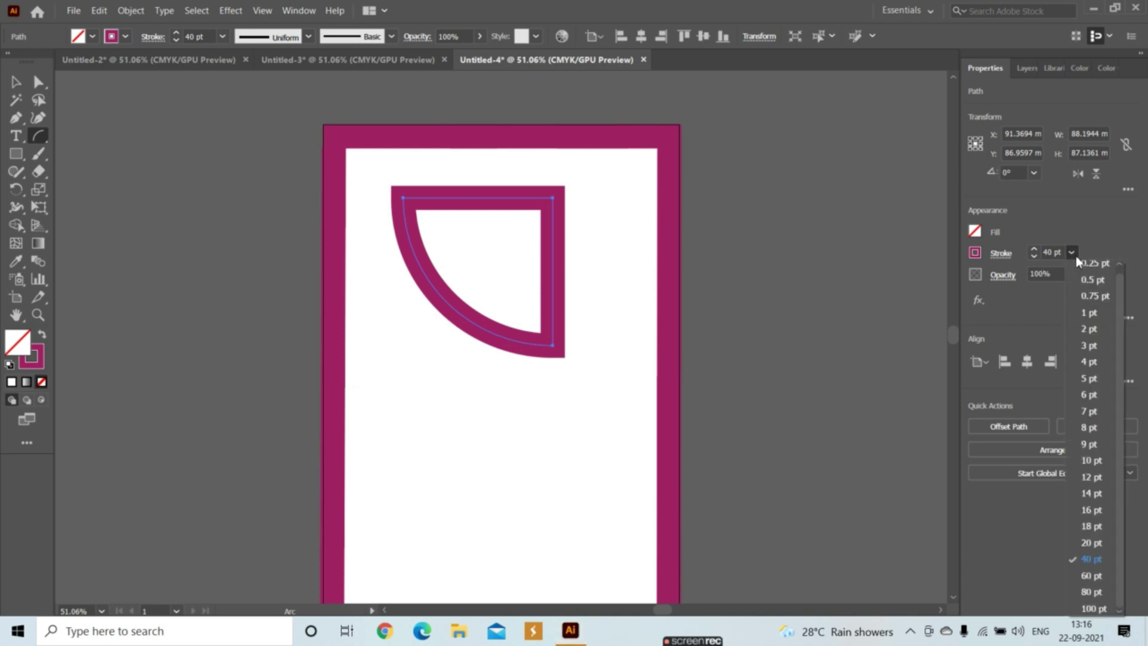
{"action": "left_click", "coordinate": [1100, 378]}
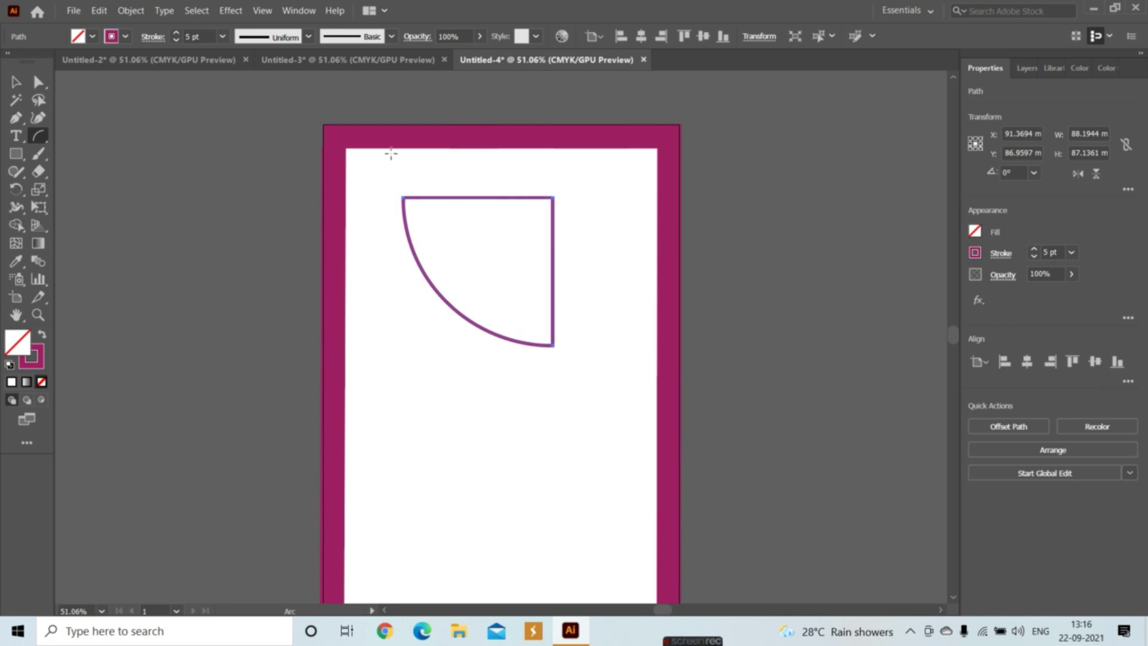
Create an arc with Arc Segment Tool Options Type set to Open
{"action": "left_click", "coordinate": [528, 198]}
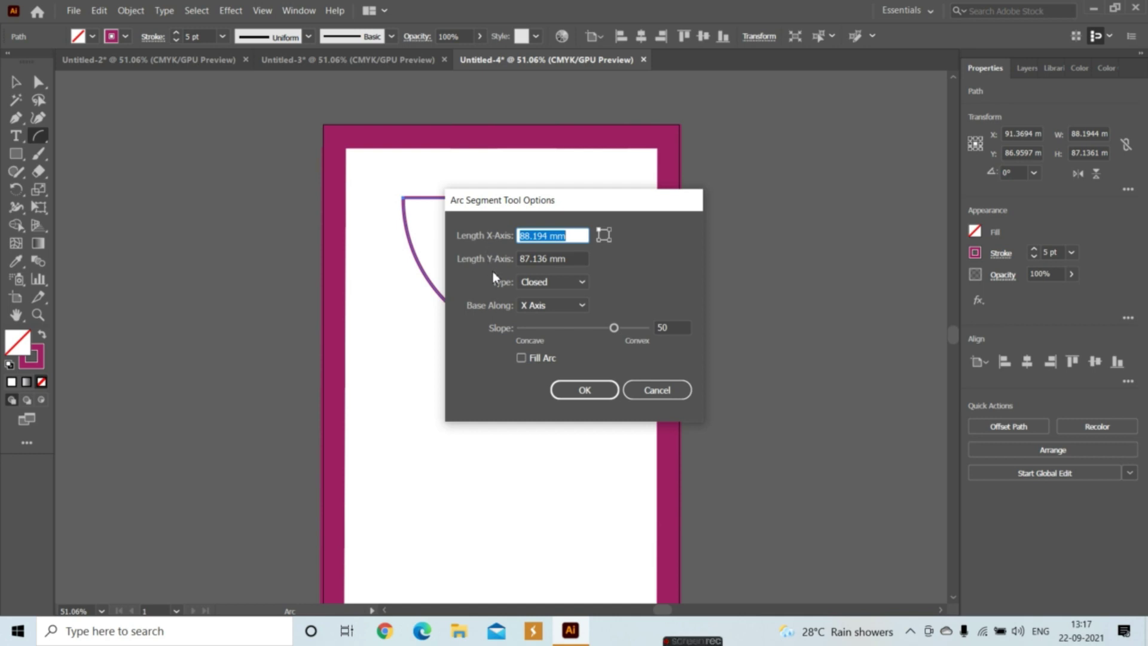
{"action": "left_click", "coordinate": [583, 282]}
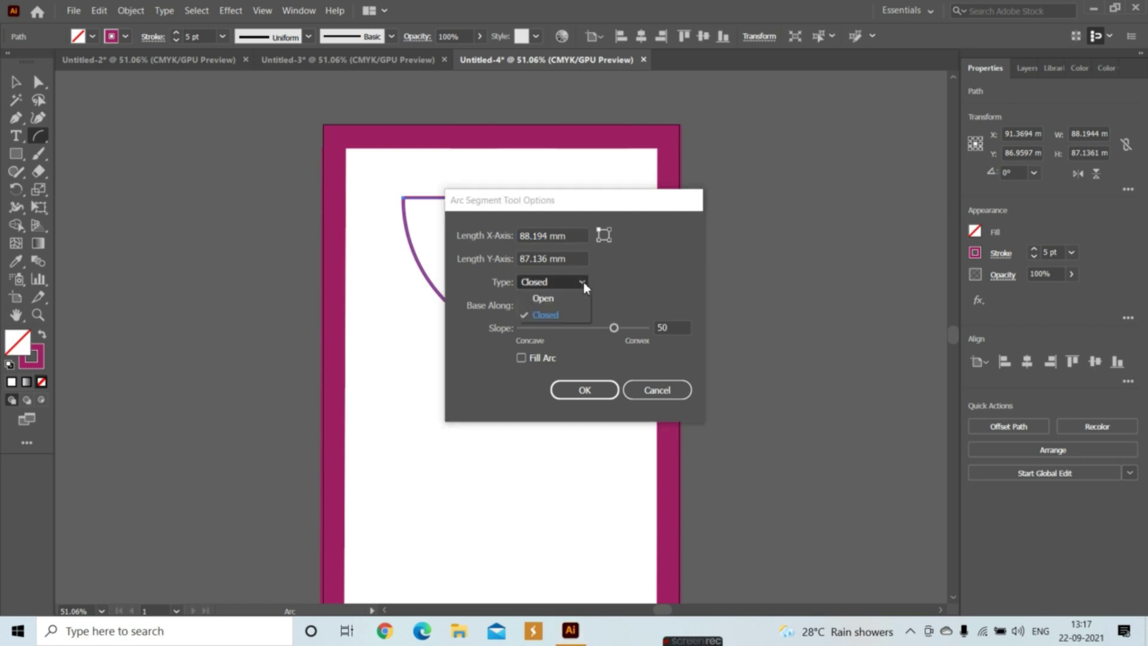
{"action": "left_click", "coordinate": [560, 304]}
{"action": "left_click", "coordinate": [591, 393]}
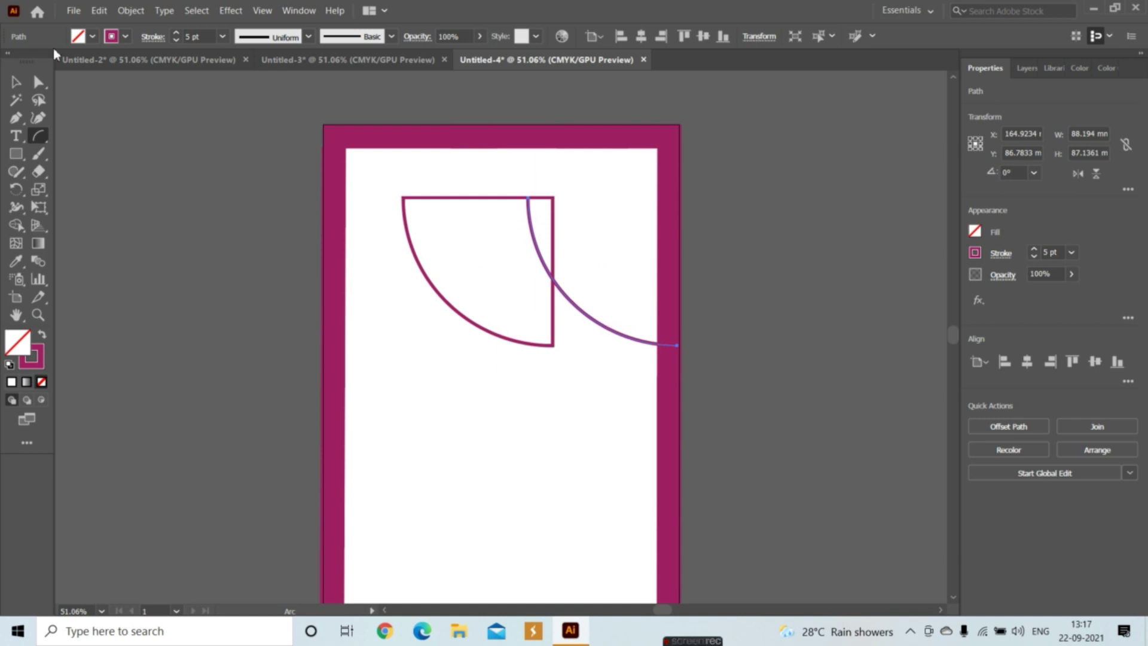
Move the open arc below the quarter shape, resize it, and copy it up-right
{"action": "left_click", "coordinate": [15, 83]}
{"action": "left_click_drag", "start_coordinate": [567, 305], "coordinate": [462, 439]}
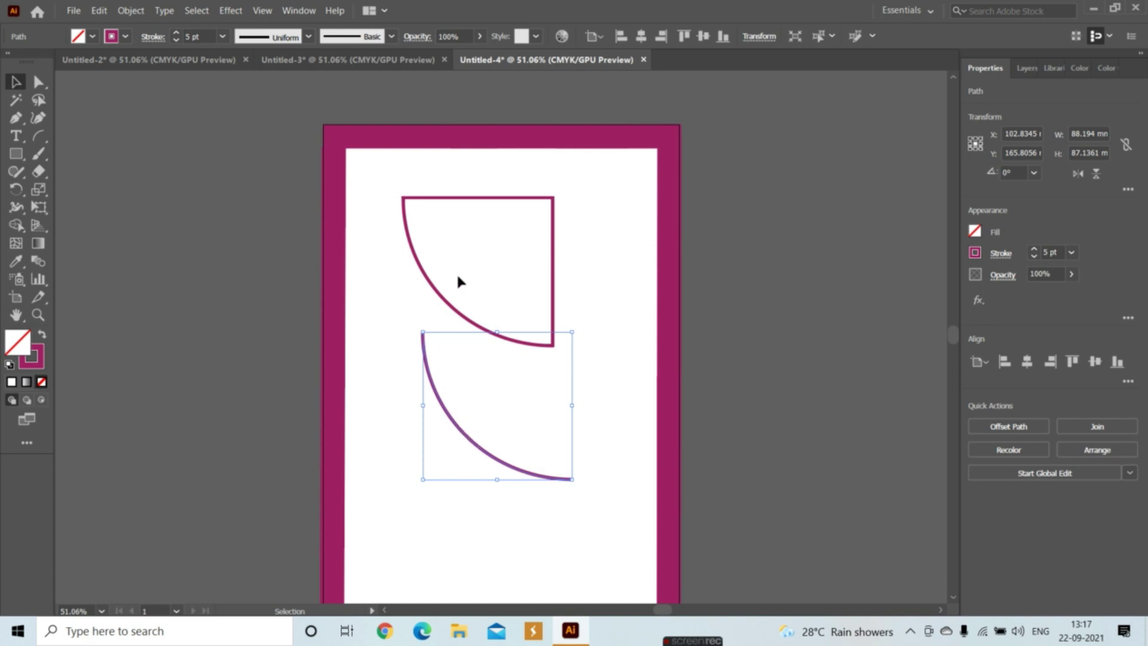
{"action": "left_click", "coordinate": [424, 274]}
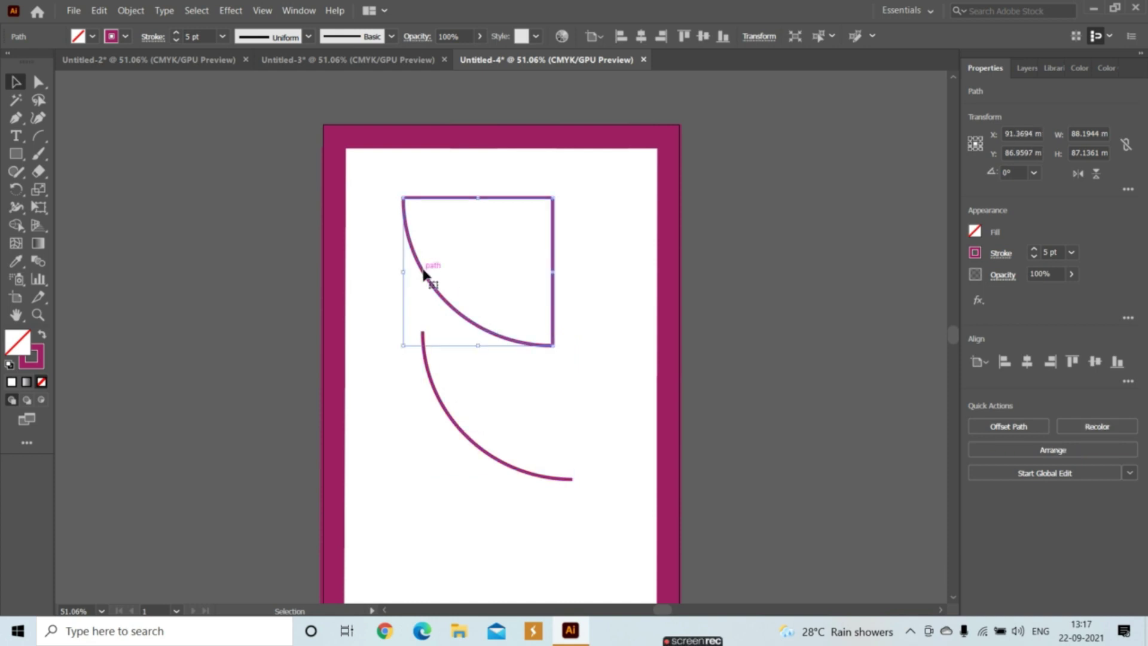
{"action": "left_click", "coordinate": [460, 428]}
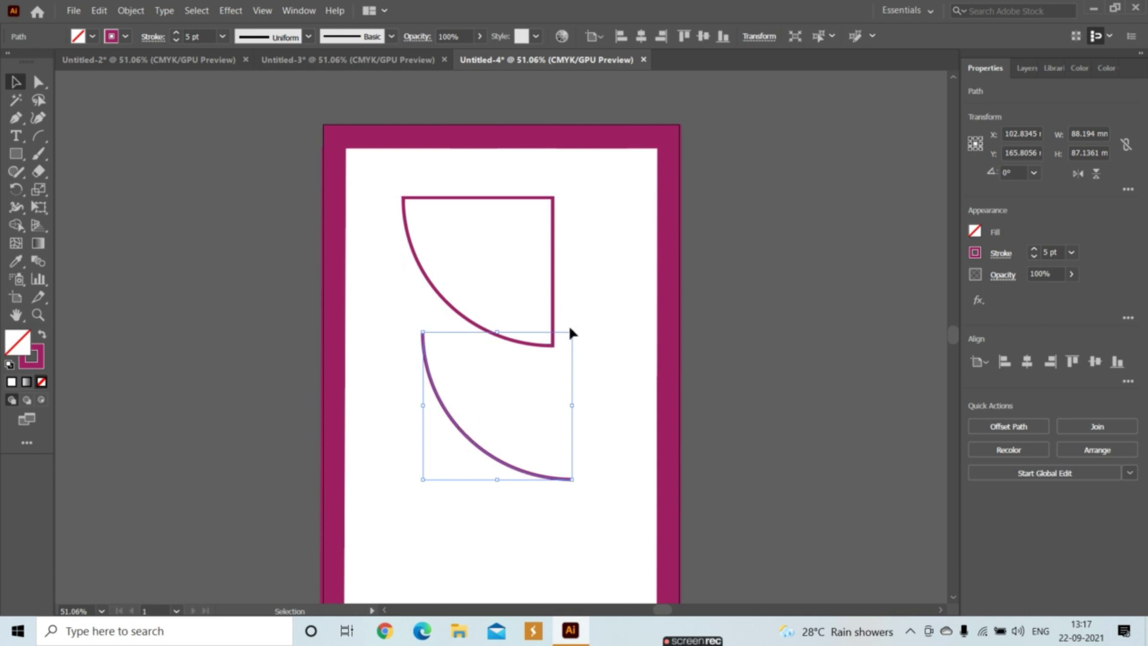
{"action": "left_click_drag", "start_coordinate": [572, 331], "coordinate": [546, 388]}
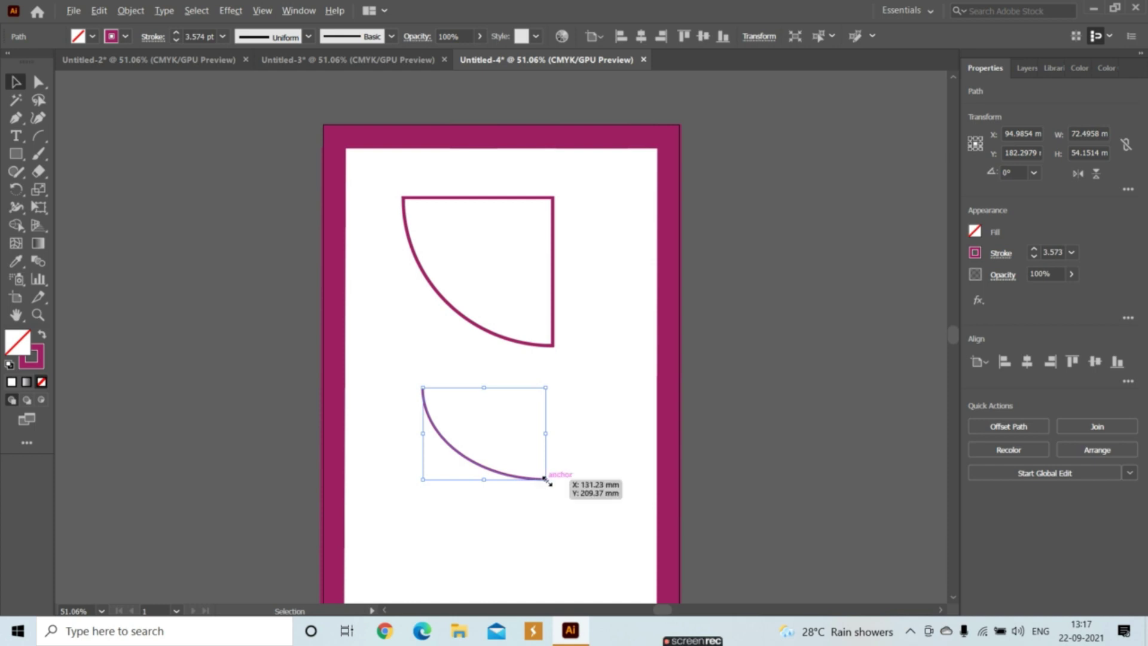
{"action": "left_click_drag", "start_coordinate": [546, 480], "coordinate": [555, 485]}
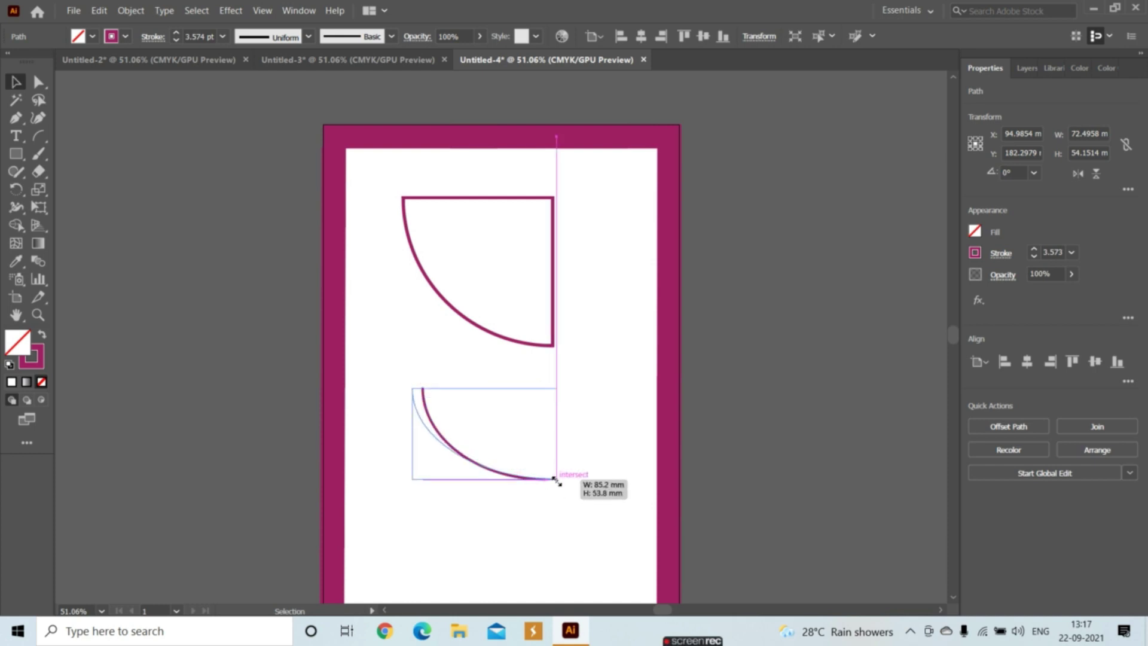
{"action": "left_click_drag", "start_coordinate": [519, 483], "coordinate": [550, 468]}
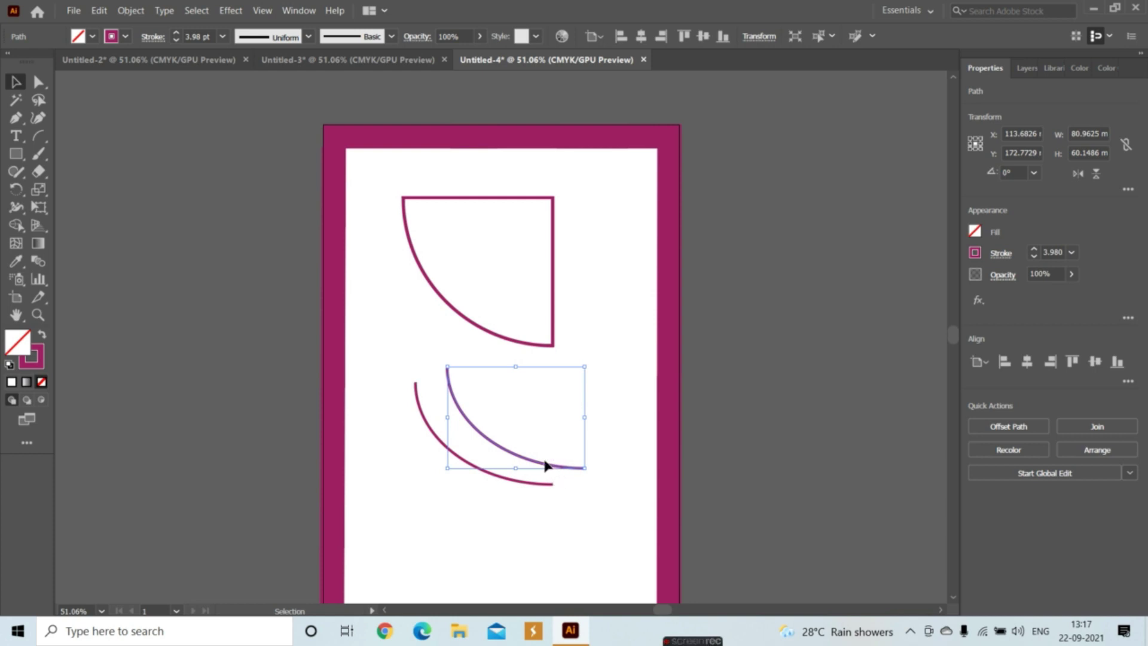
{"action": "left_click", "coordinate": [561, 460]}
Add another arc copy higher up and move the outermost arc to the lower left
{"action": "left_click_drag", "start_coordinate": [565, 466], "coordinate": [591, 408]}
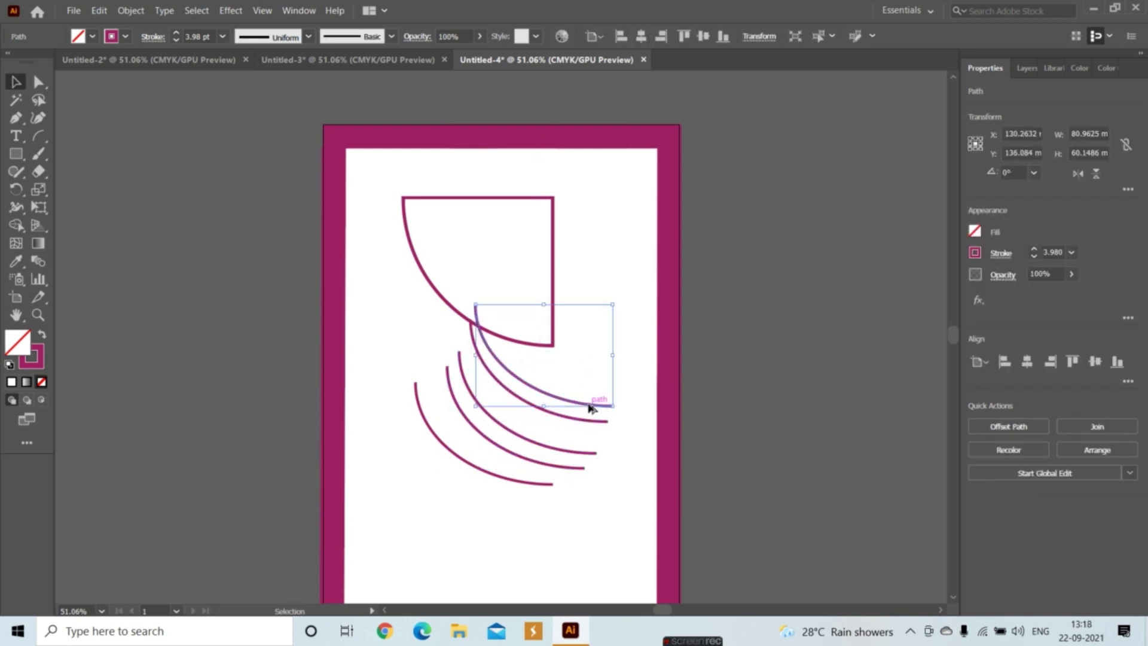
{"action": "left_click", "coordinate": [517, 481]}
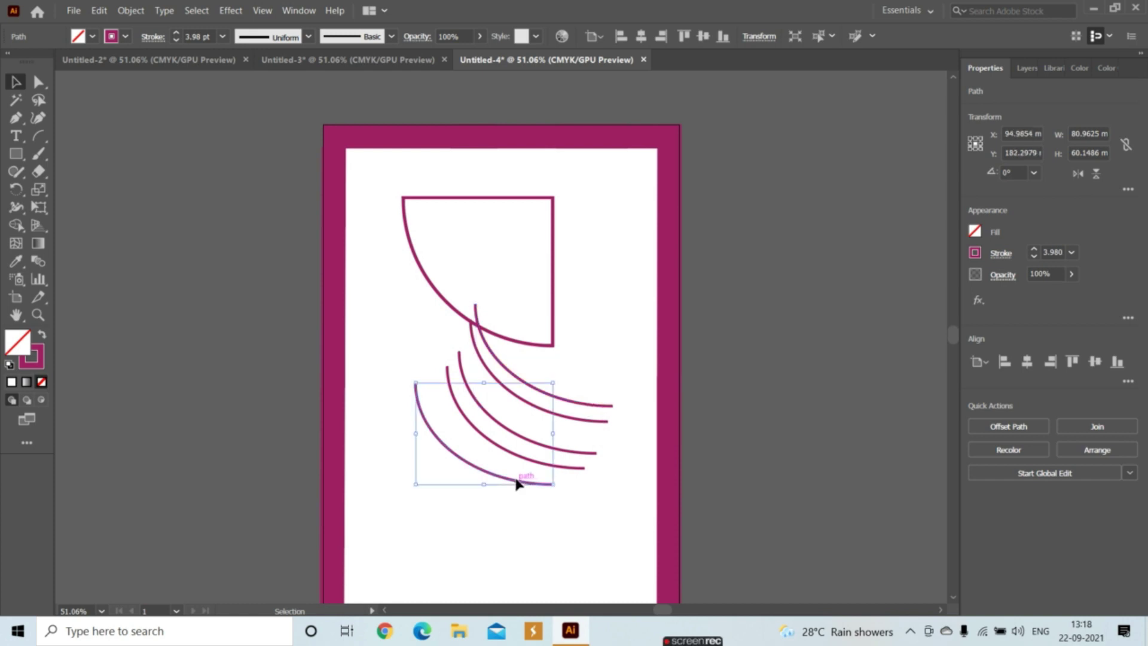
{"action": "left_click_drag", "start_coordinate": [515, 483], "coordinate": [460, 532]}
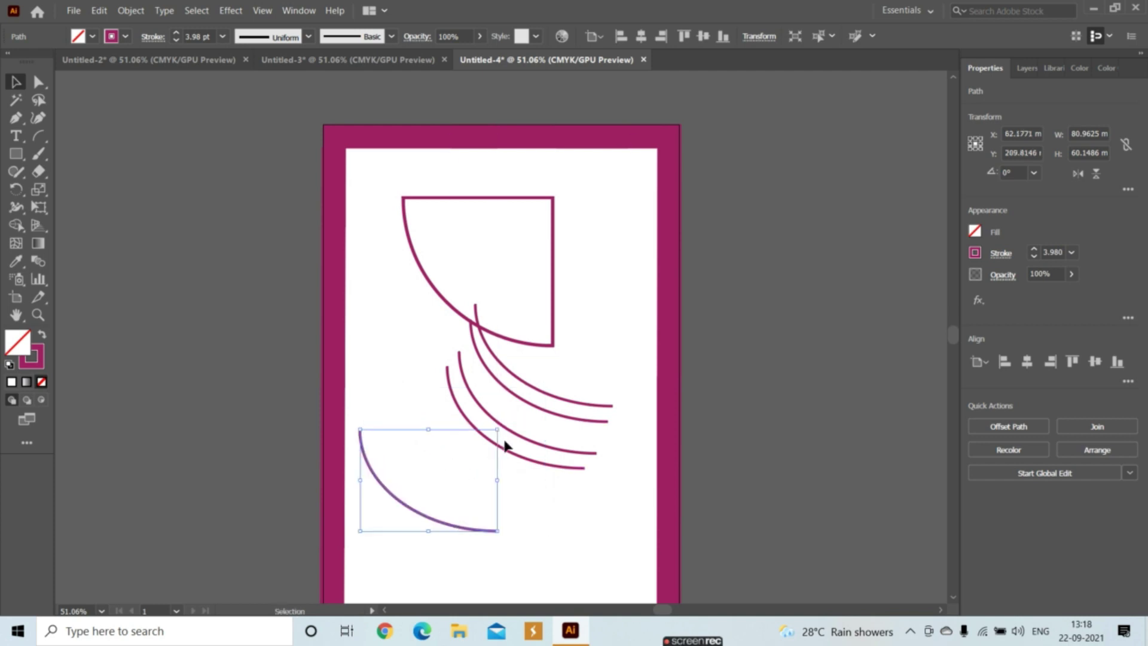
{"action": "left_click", "coordinate": [509, 456]}
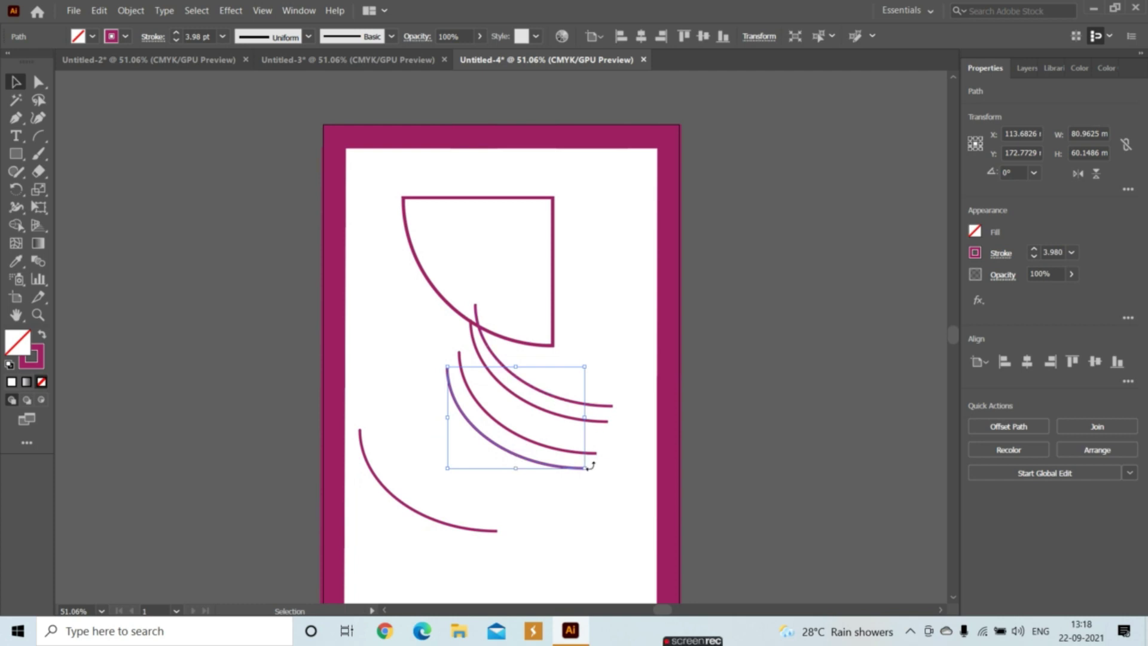
Rotate an arc about 191° onto the lower-left arc to form a leaf, selecting both
{"action": "left_click_drag", "start_coordinate": [589, 468], "coordinate": [360, 353]}
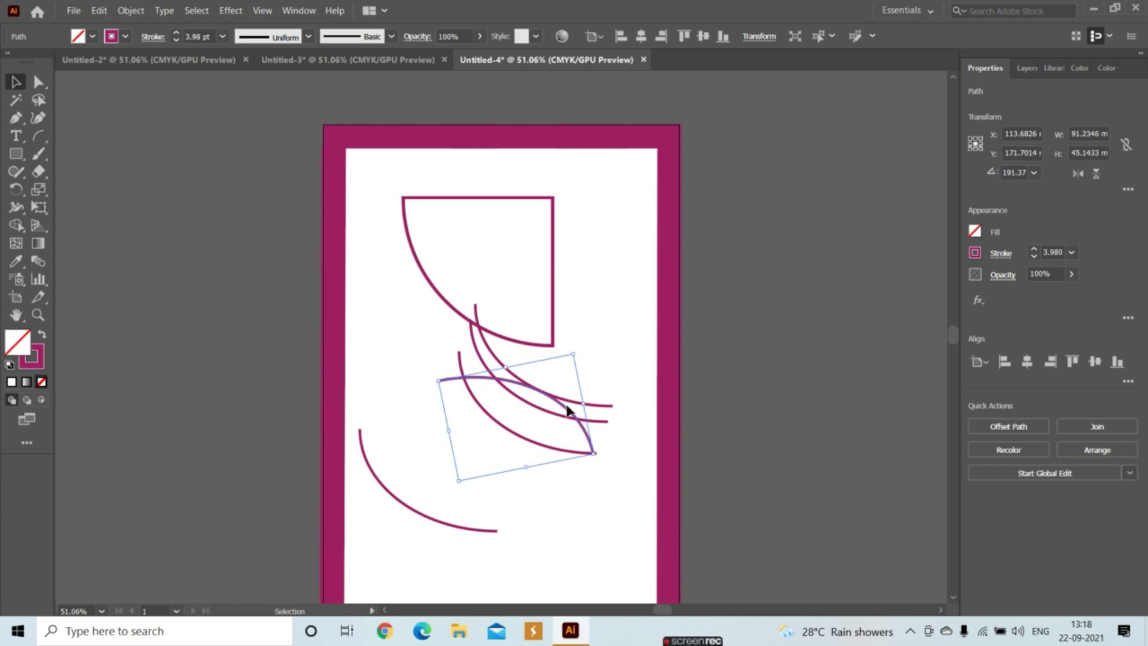
{"action": "mouse_move", "coordinate": [583, 434]}
{"action": "left_mouse_down"}
{"action": "mouse_move", "coordinate": [580, 446]}
{"action": "mouse_move", "coordinate": [487, 468]}
{"action": "mouse_move", "coordinate": [500, 471]}
{"action": "mouse_move", "coordinate": [496, 531]}
{"action": "left_mouse_up"}
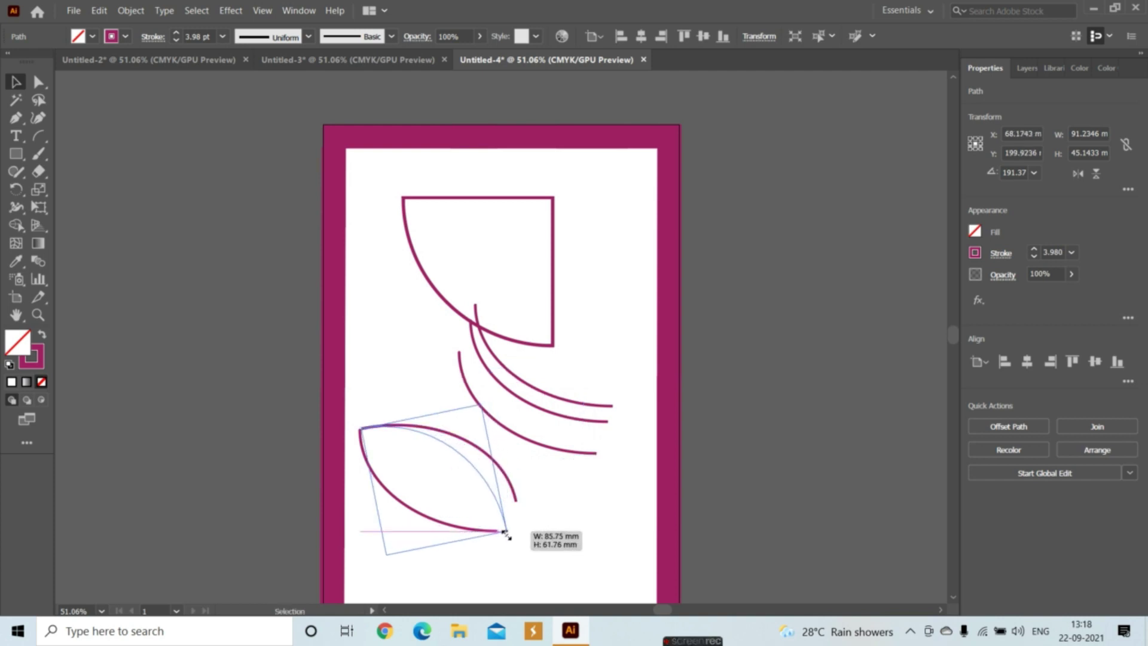
{"action": "left_click", "coordinate": [558, 550]}
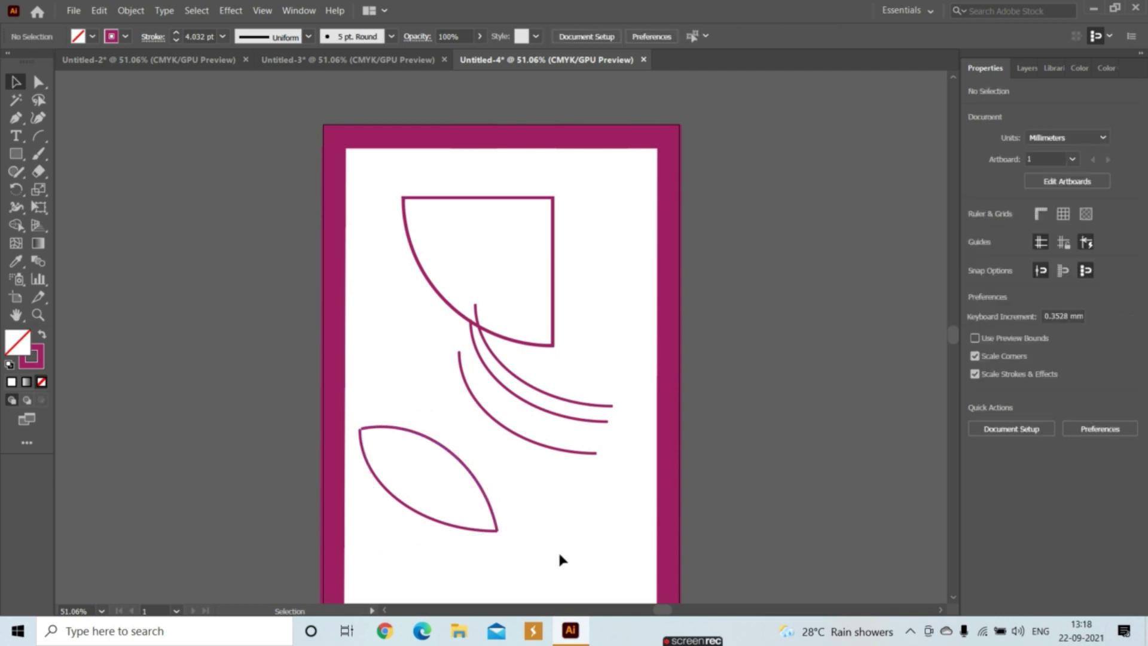
{"action": "left_click", "coordinate": [360, 438]}
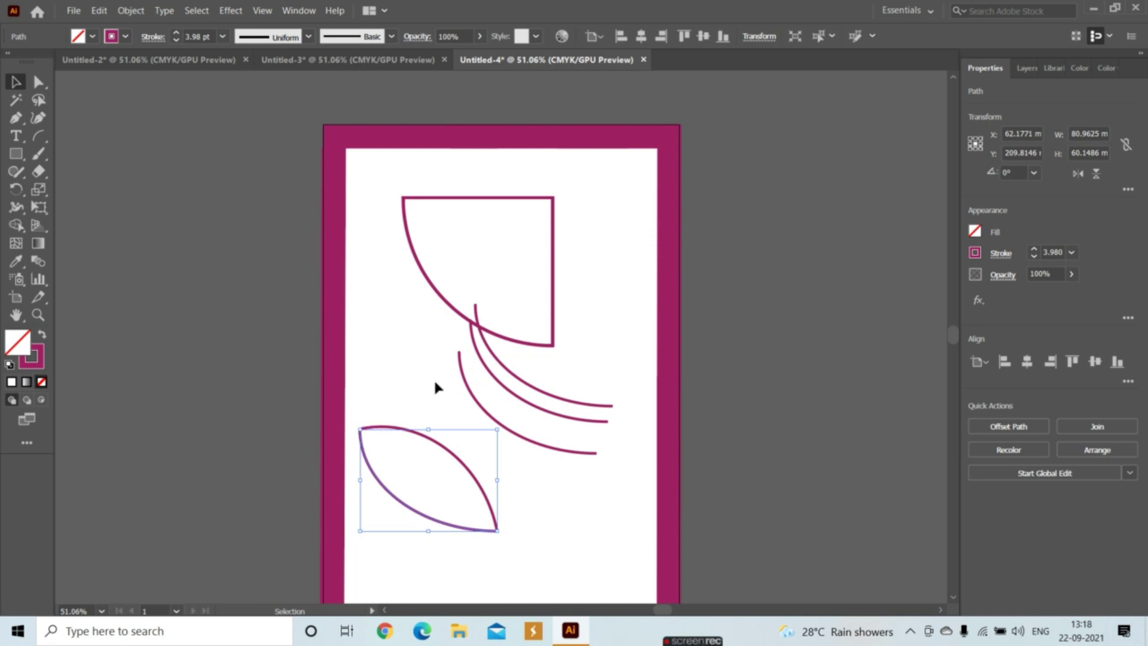
{"action": "left_click", "coordinate": [425, 361]}
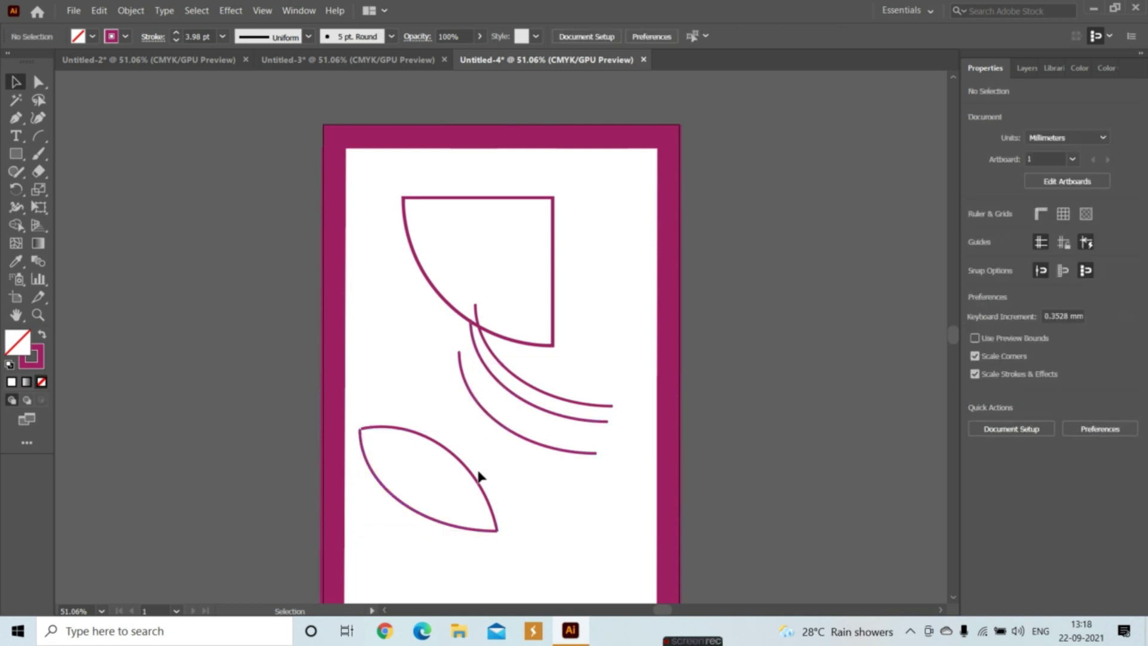
{"action": "left_click_drag", "start_coordinate": [349, 418], "coordinate": [510, 537]}
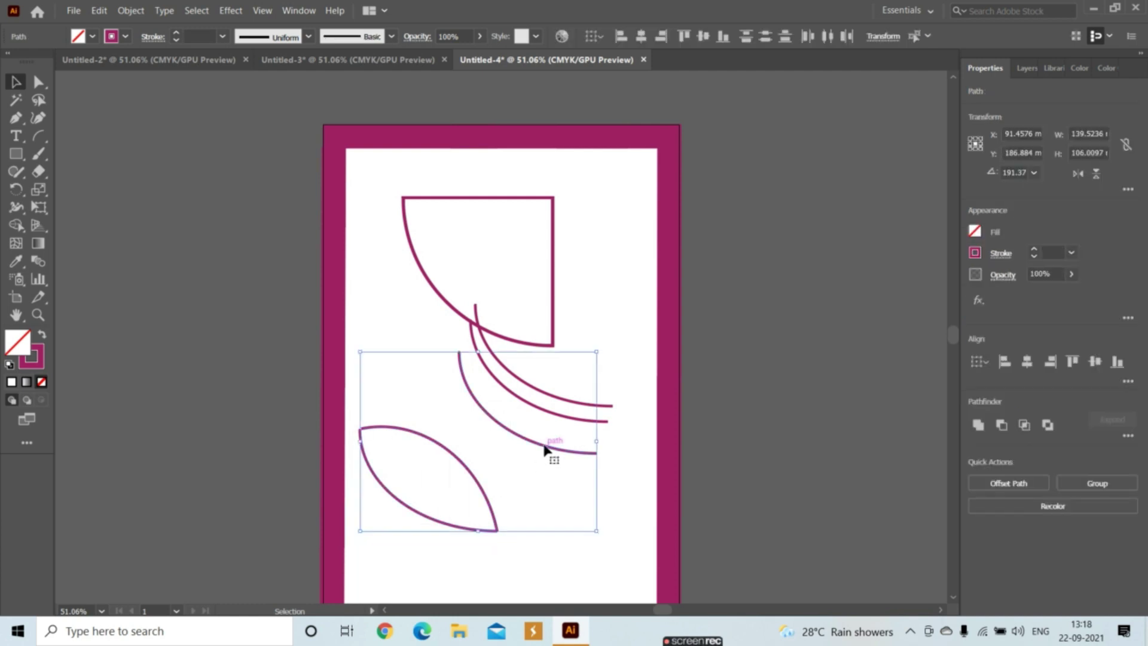
{"action": "left_click", "coordinate": [545, 486]}
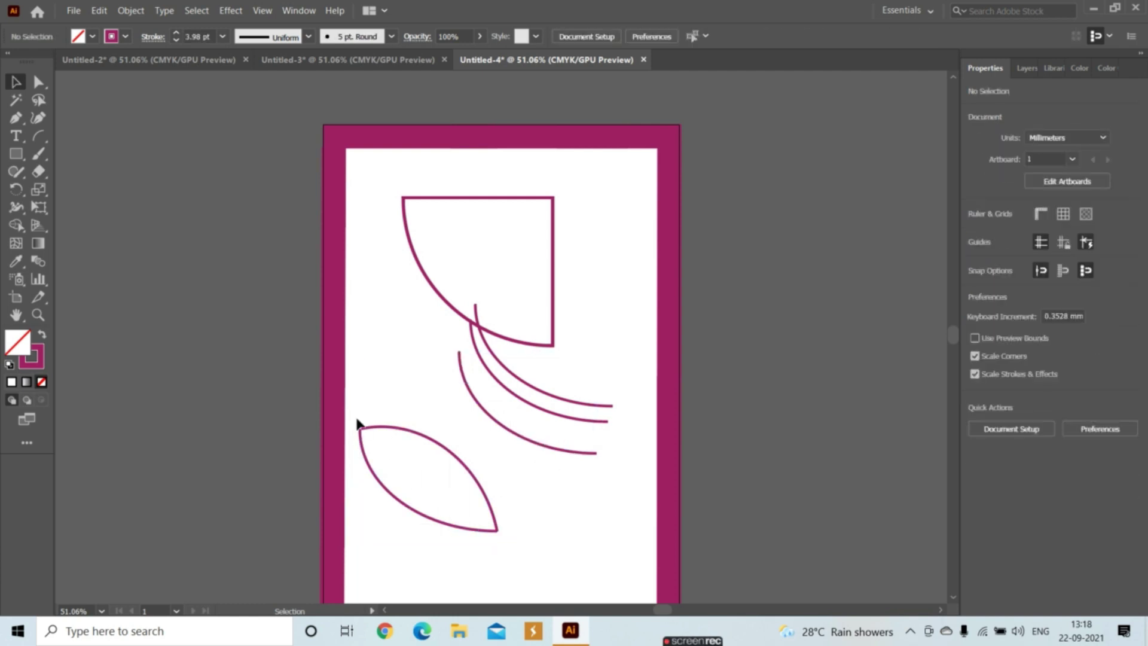
{"action": "left_click_drag", "start_coordinate": [398, 465], "coordinate": [491, 543]}
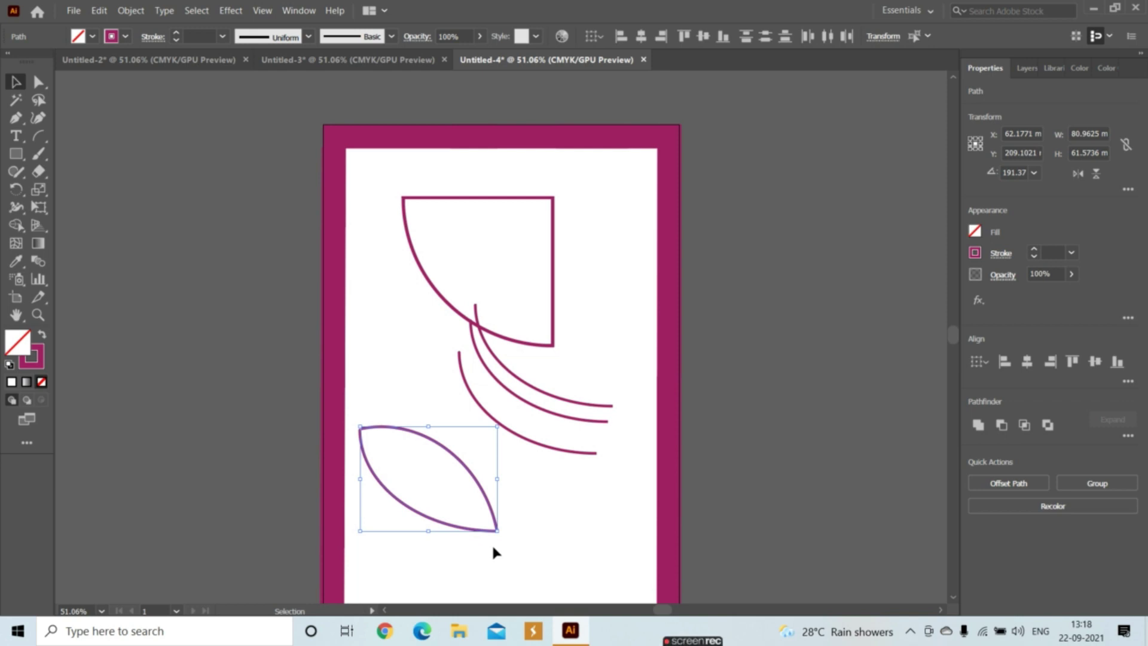
{"action": "key", "text": "a"}
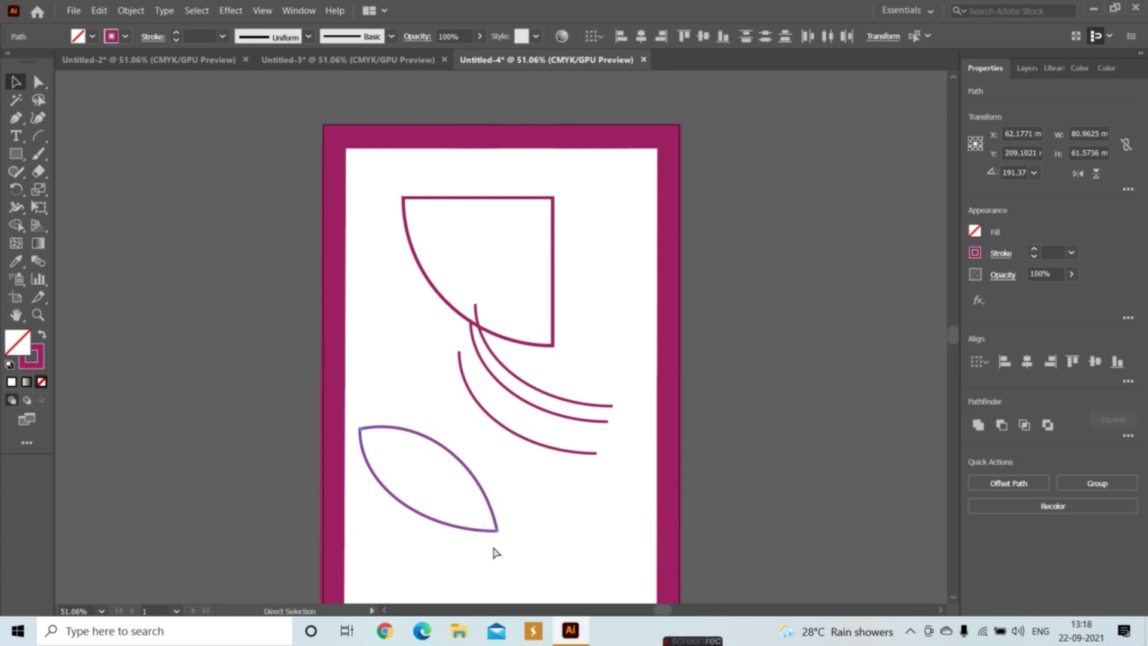
{"action": "key", "text": "v"}
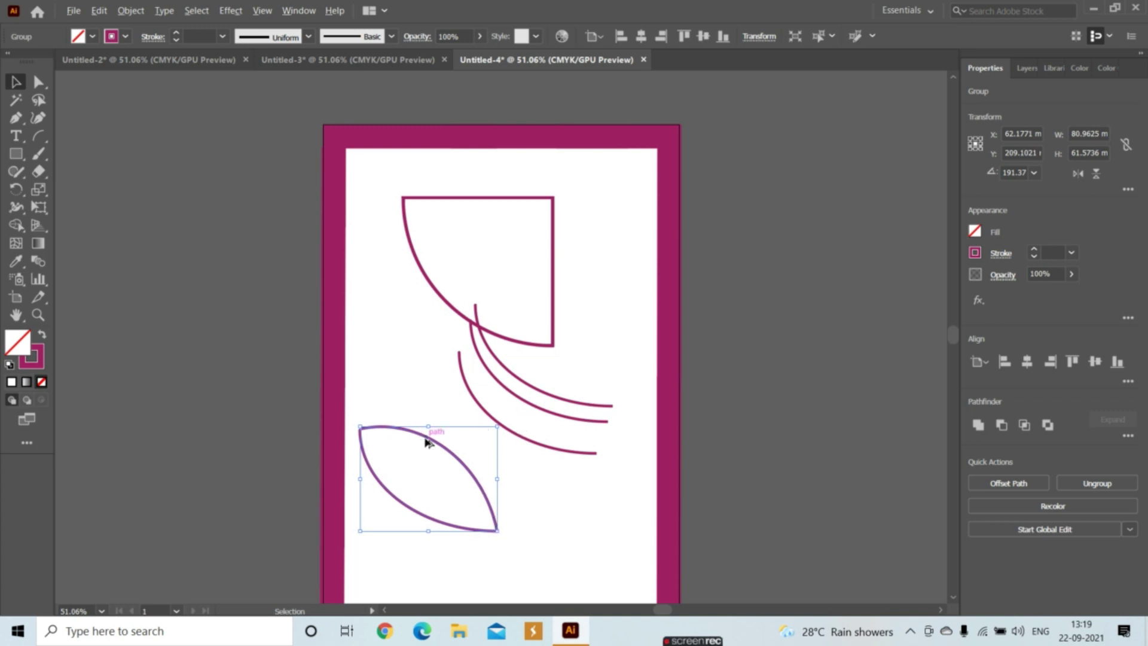
Copy the leaf to its lower right and delete the square and arcs at the top
{"action": "left_click_drag", "start_coordinate": [480, 490], "coordinate": [591, 528]}
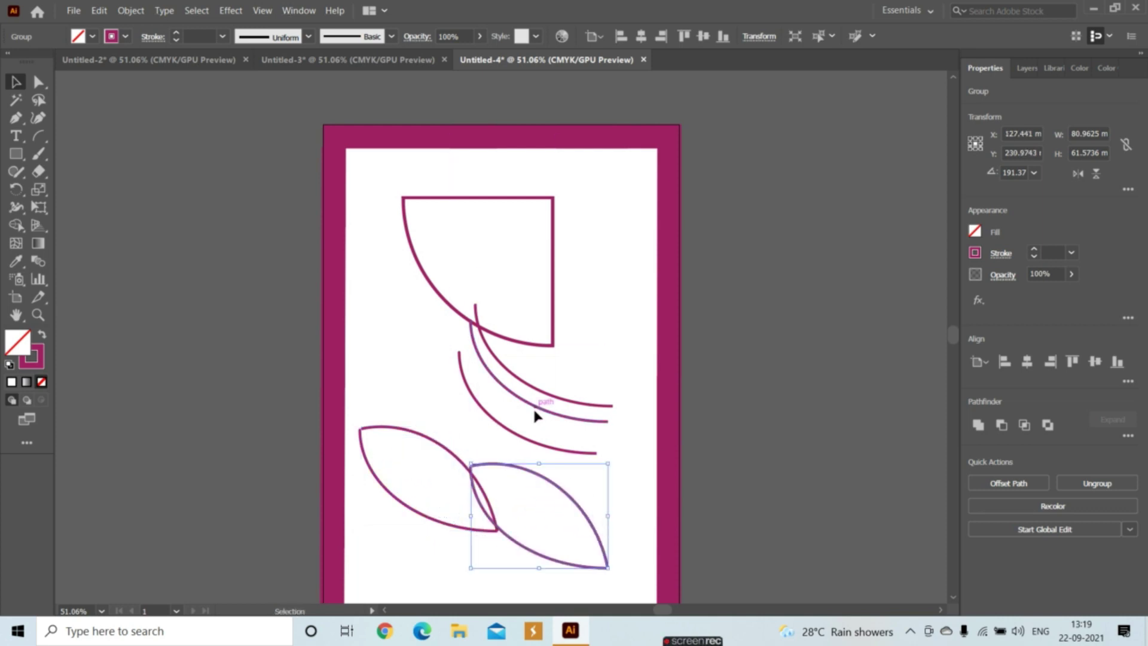
{"action": "left_click_drag", "start_coordinate": [394, 185], "coordinate": [652, 460]}
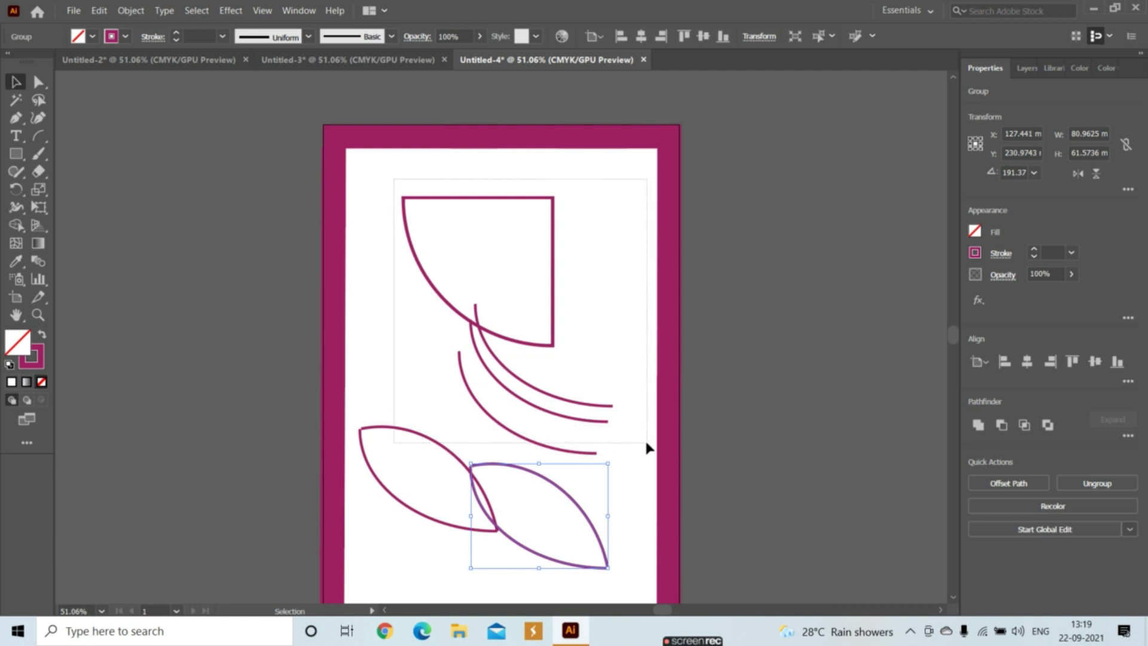
{"action": "left_click_drag", "start_coordinate": [652, 459], "coordinate": [641, 426]}
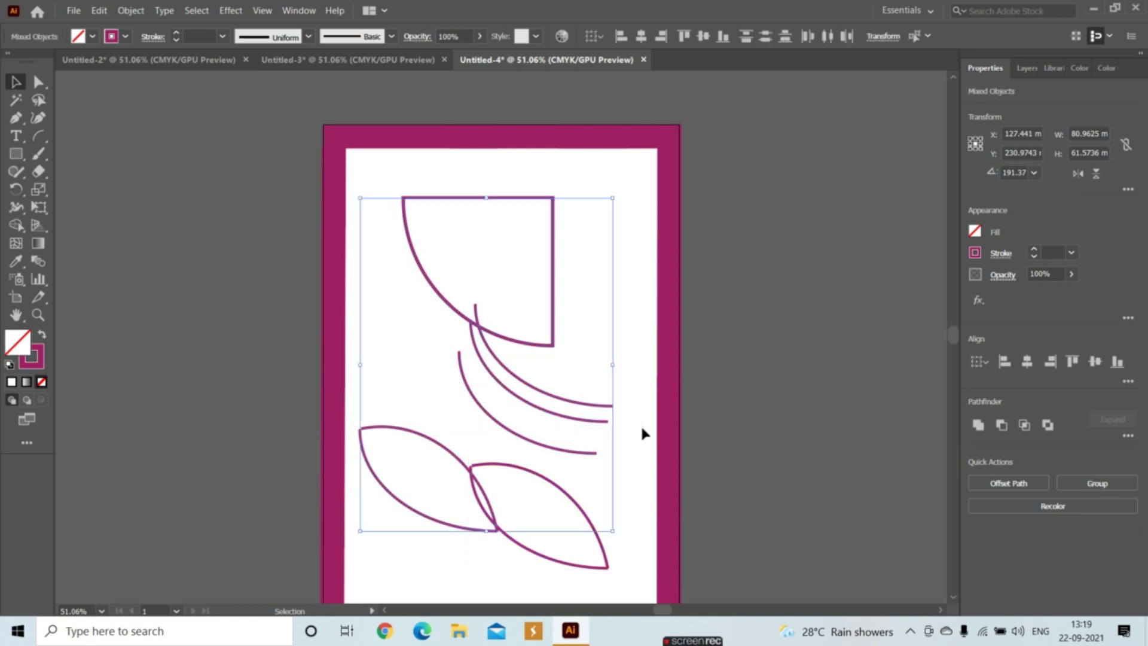
{"action": "left_click", "coordinate": [394, 253]}
{"action": "left_click_drag", "start_coordinate": [389, 188], "coordinate": [634, 423]}
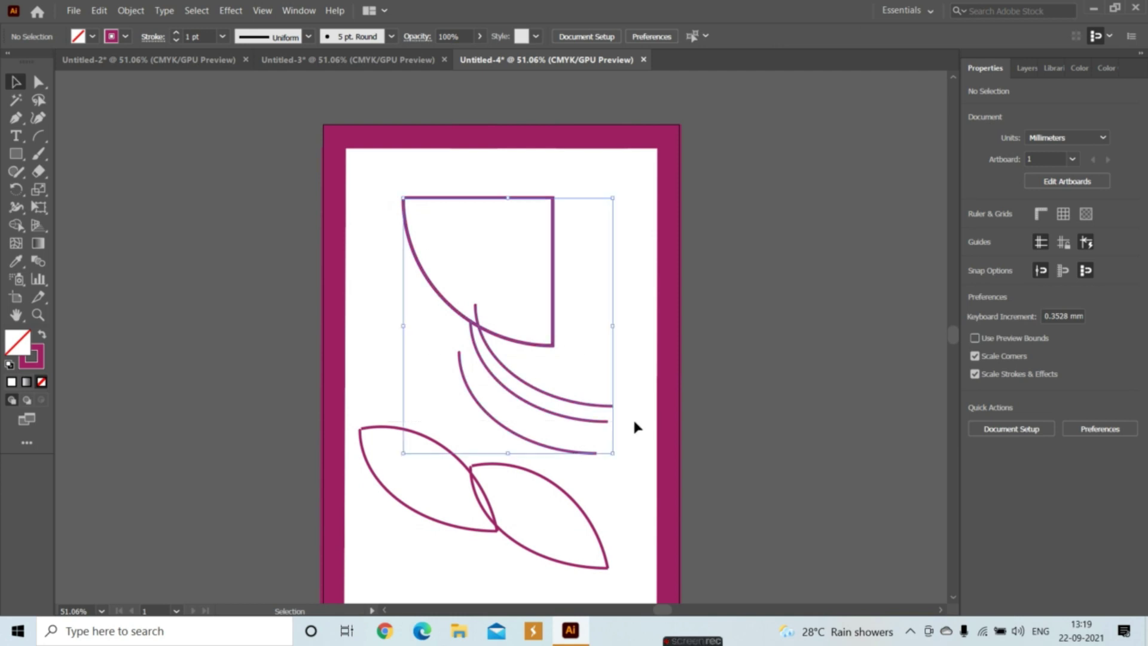
{"action": "key", "text": "Delete"}
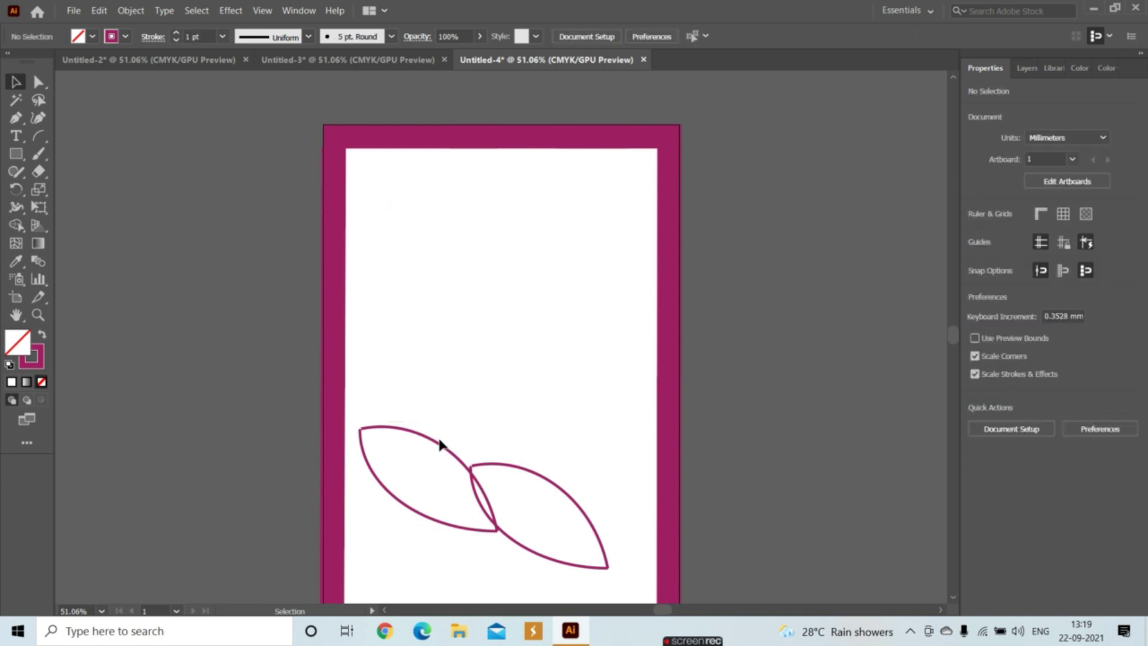
Move both leaves up, then rotate, resize and nudge the right leaf to tilt upward
{"action": "left_click_drag", "start_coordinate": [440, 451], "coordinate": [451, 341]}
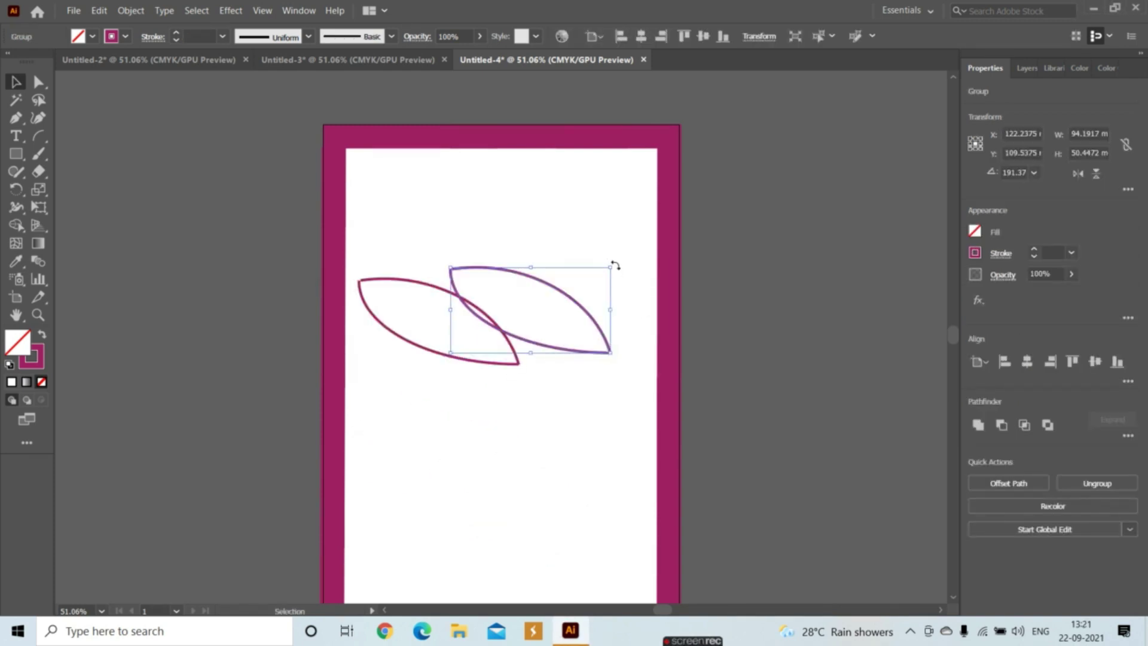
{"action": "left_click_drag", "start_coordinate": [631, 288], "coordinate": [527, 357]}
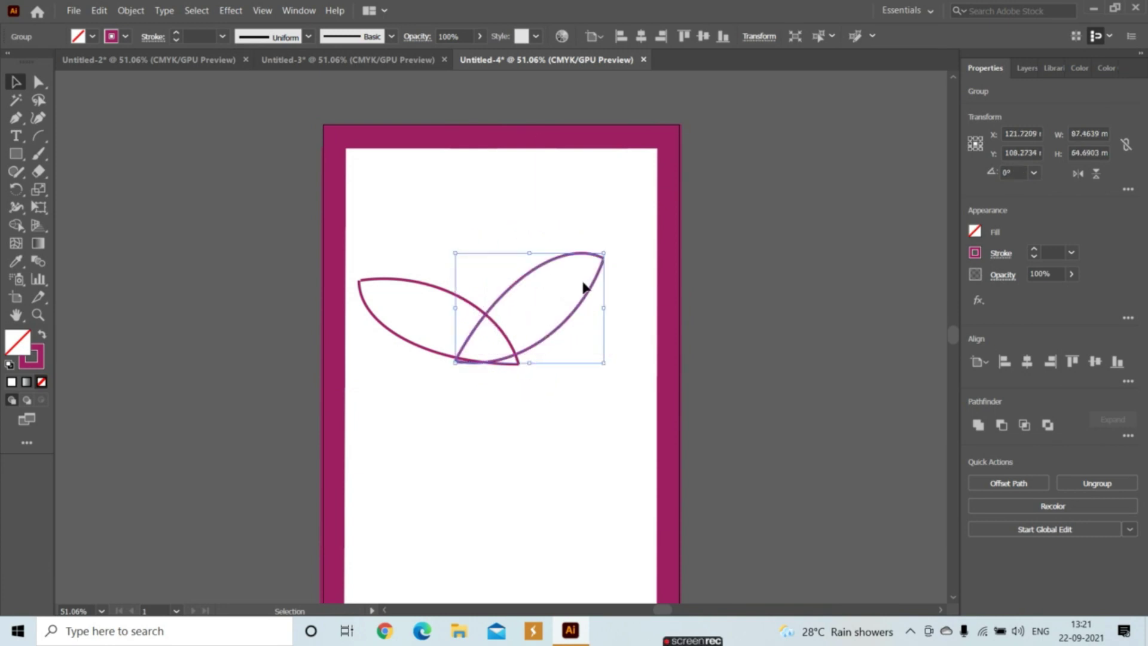
{"action": "left_click_drag", "start_coordinate": [604, 251], "coordinate": [644, 273]}
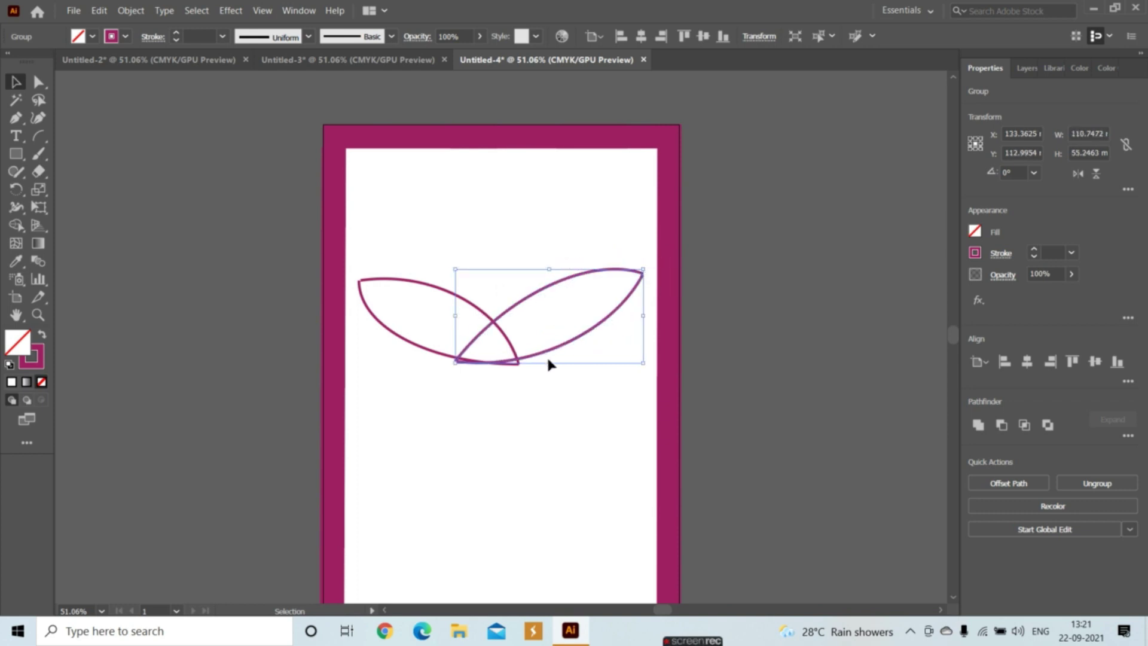
{"action": "left_click_drag", "start_coordinate": [549, 362], "coordinate": [549, 369]}
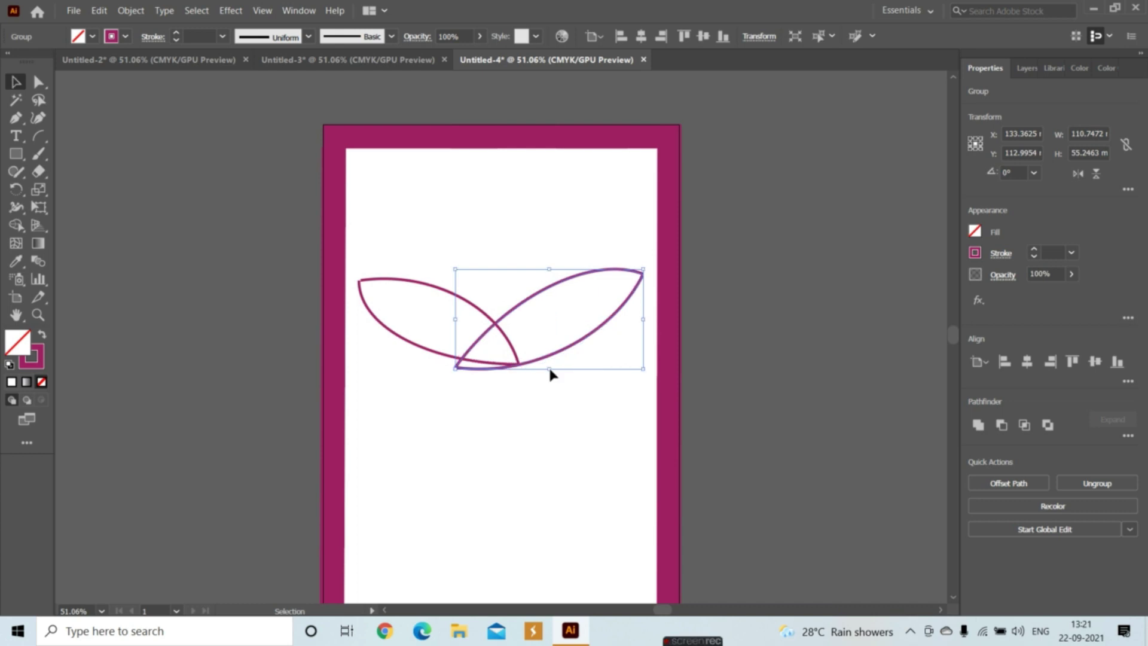
{"action": "left_click_drag", "start_coordinate": [452, 363], "coordinate": [463, 359]}
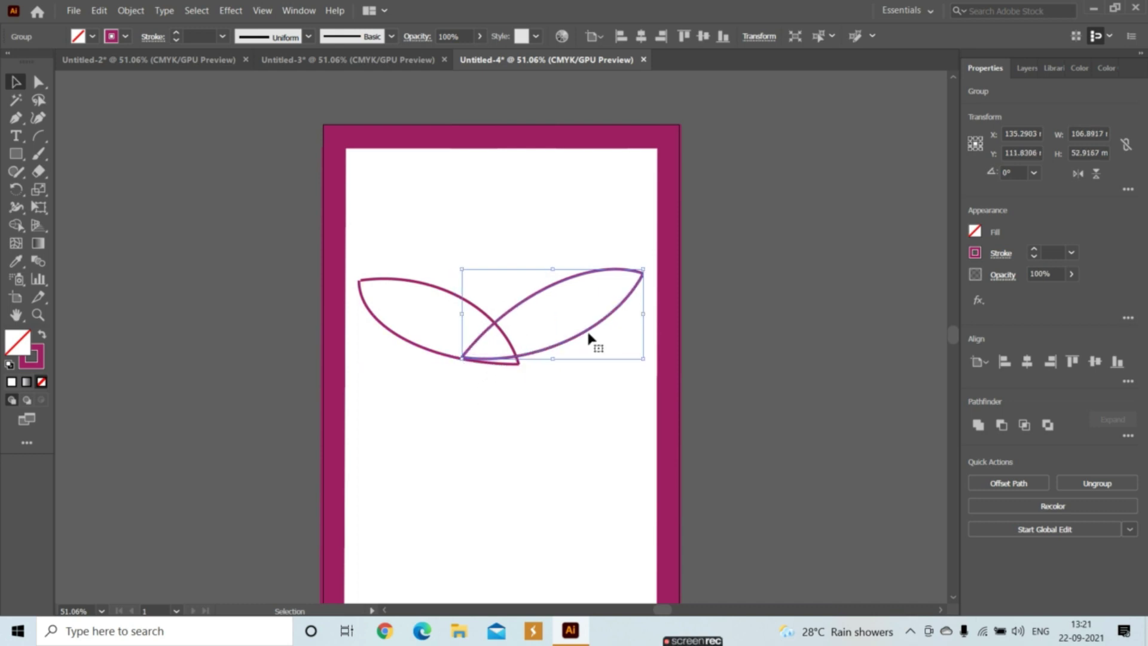
{"action": "left_click_drag", "start_coordinate": [643, 270], "coordinate": [639, 286]}
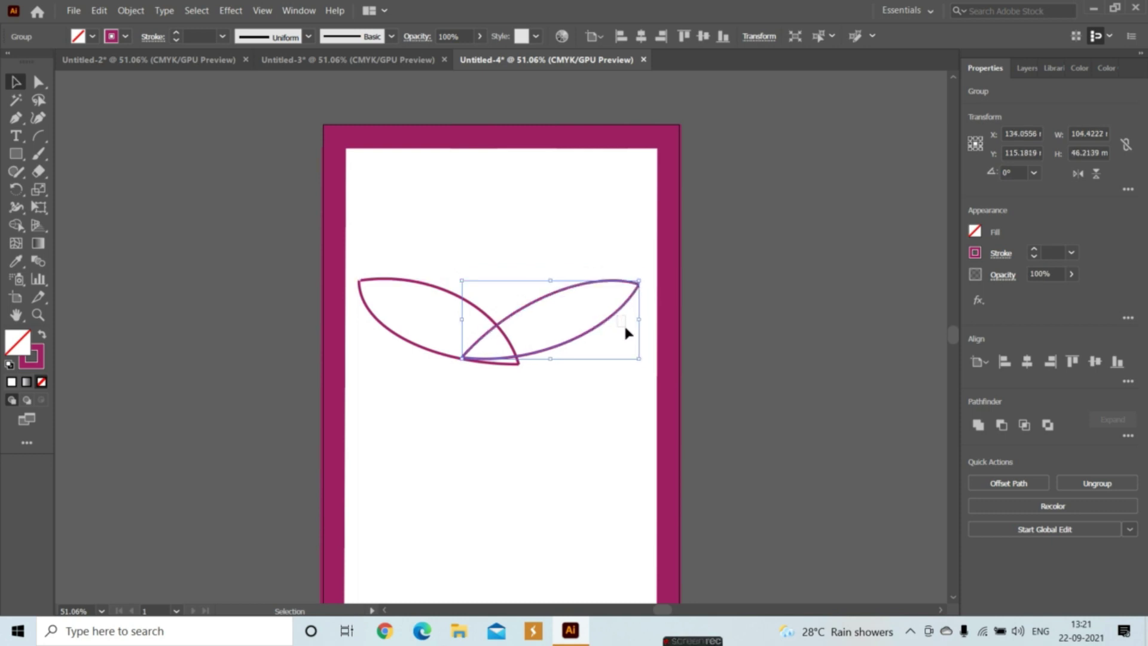
{"action": "left_click", "coordinate": [623, 326]}
{"action": "left_click_drag", "start_coordinate": [581, 344], "coordinate": [585, 345]}
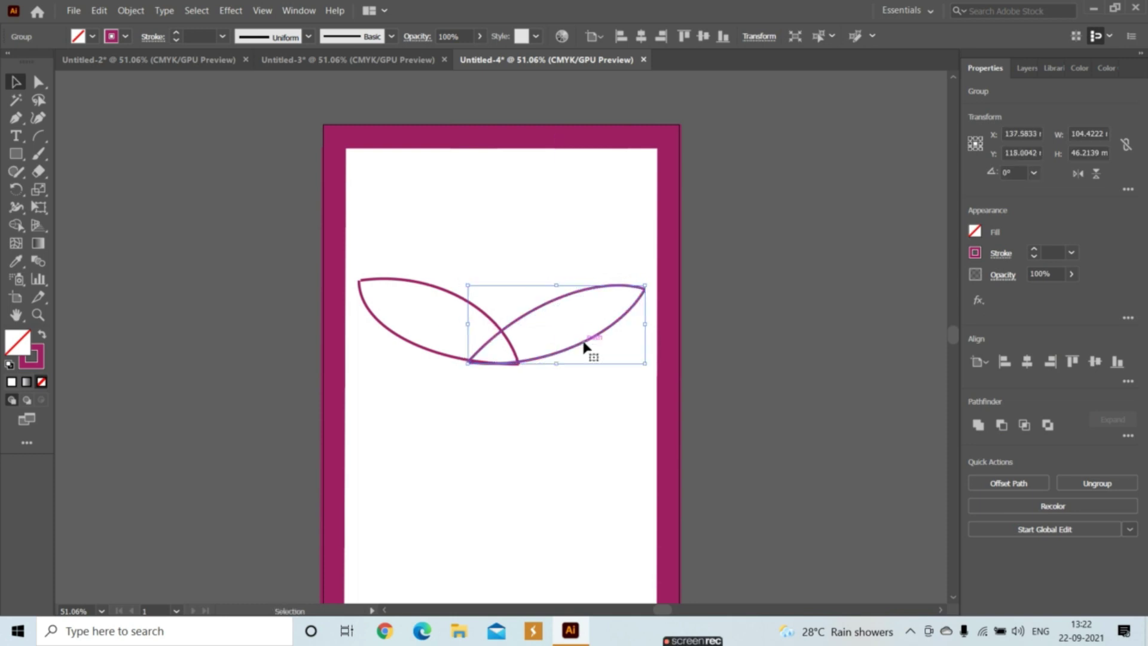
{"action": "left_click", "coordinate": [529, 256]}
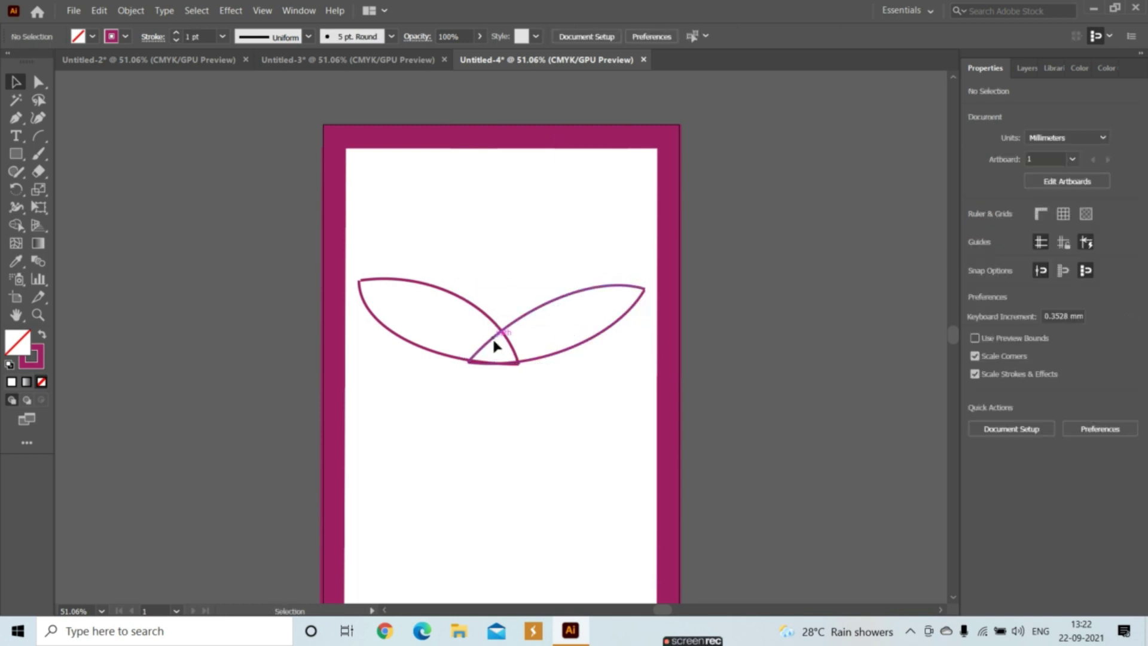
Shrink the left and right leaf outlines to matching sizes, then drag a copy of the left leaf upward
{"action": "left_click", "coordinate": [485, 363]}
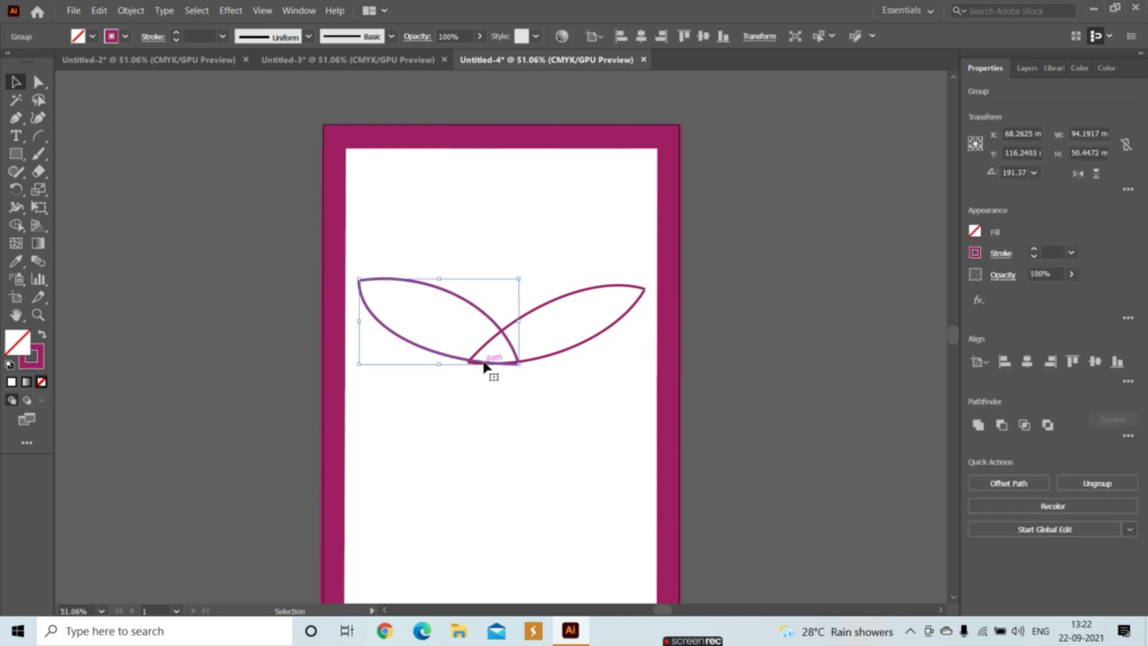
{"action": "left_click_drag", "start_coordinate": [359, 279], "coordinate": [401, 304]}
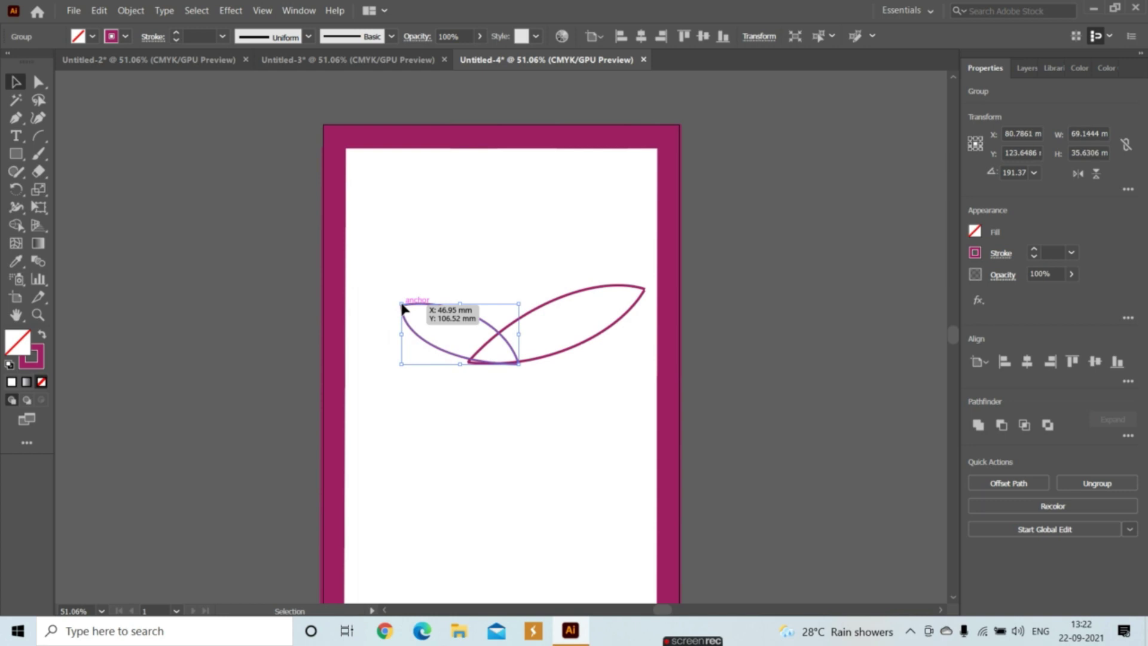
{"action": "left_click", "coordinate": [635, 299]}
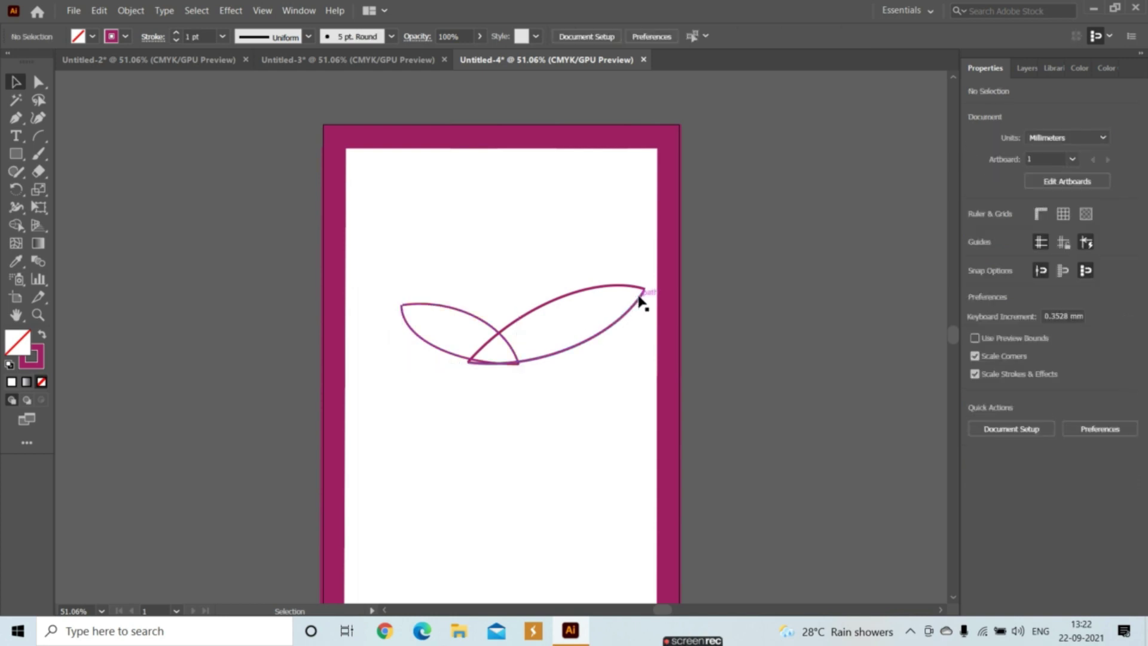
{"action": "left_click", "coordinate": [640, 301]}
{"action": "left_click_drag", "start_coordinate": [646, 283], "coordinate": [606, 306]}
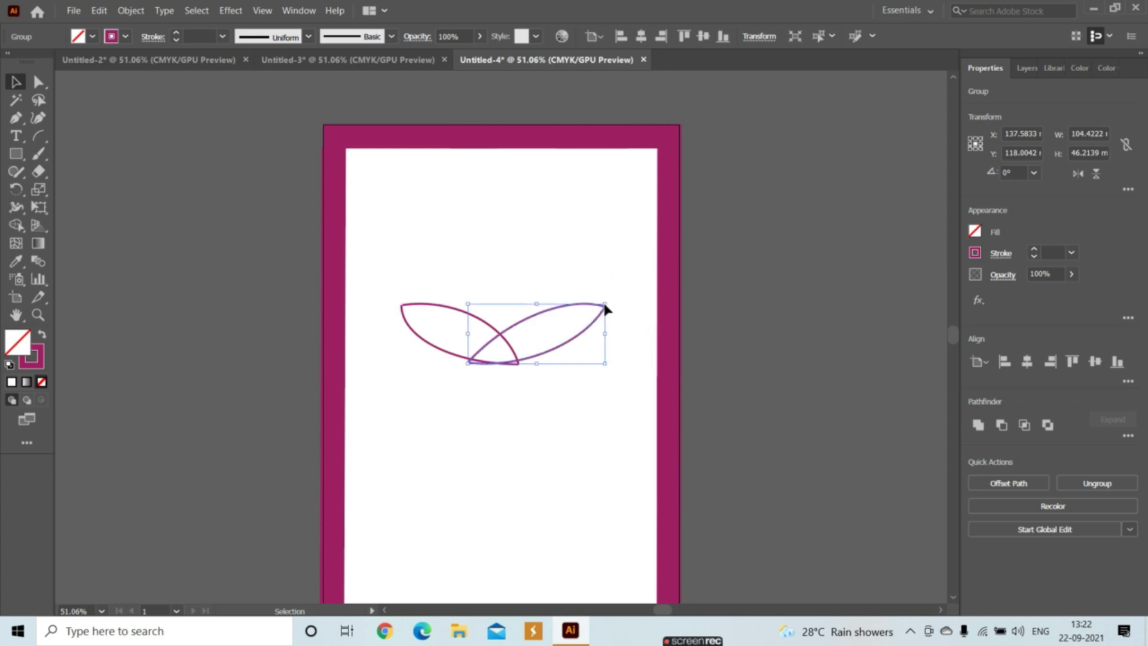
{"action": "left_click", "coordinate": [546, 266]}
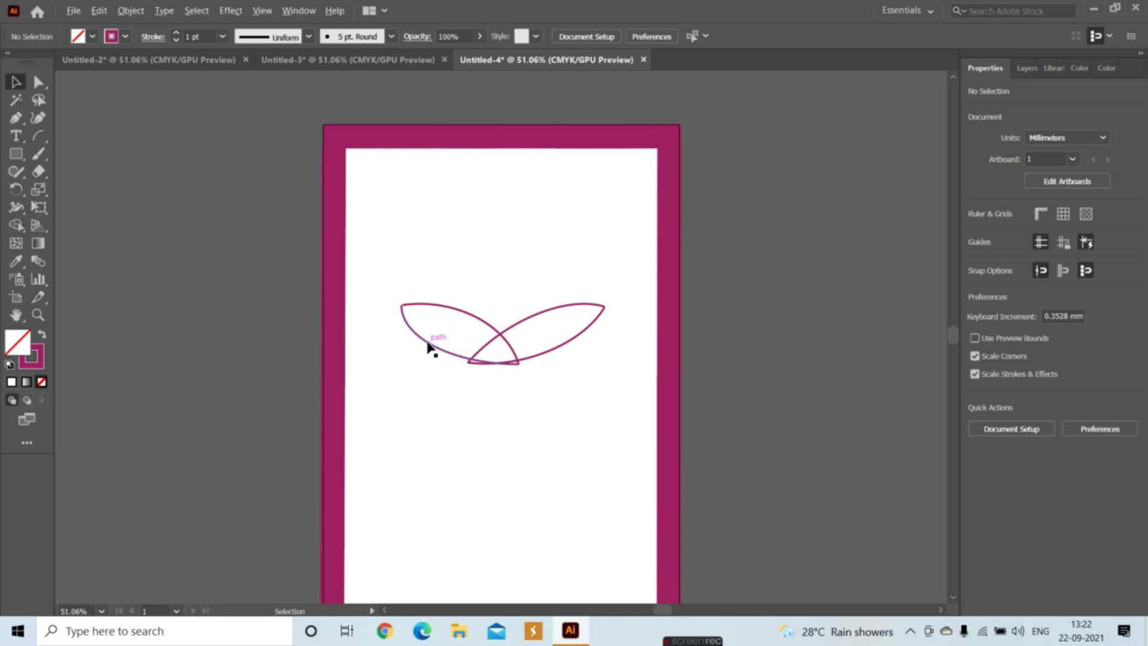
{"action": "left_click_drag", "start_coordinate": [428, 347], "coordinate": [423, 314]}
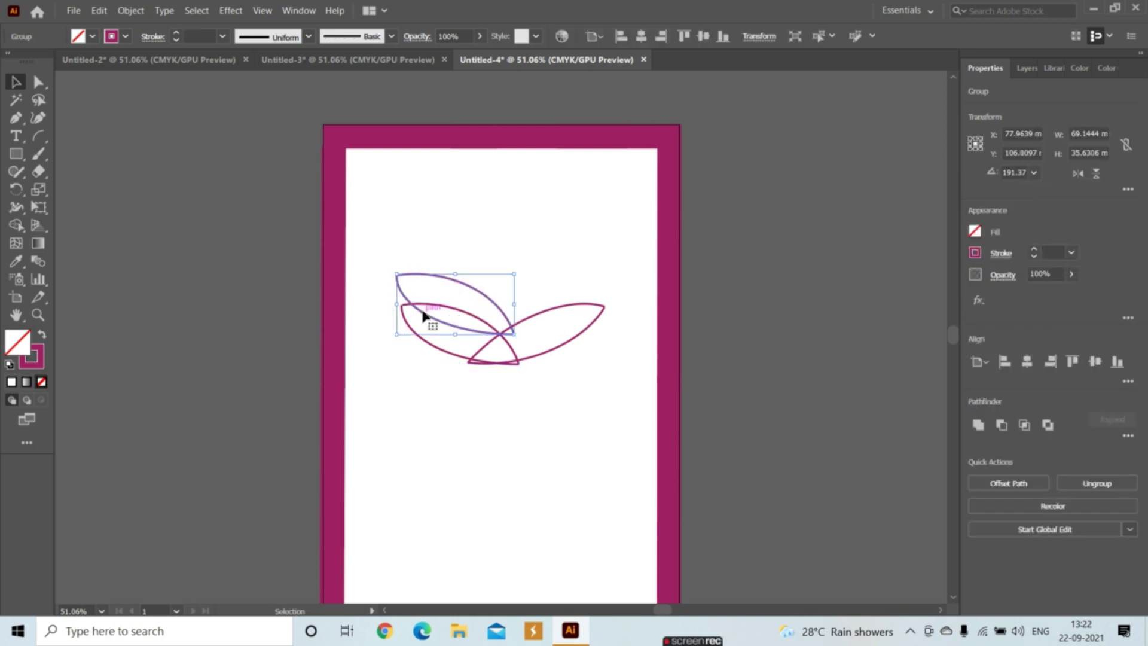
Rotate the copied leaf clockwise, move it up between the side leaves and shrink it
{"action": "left_click", "coordinate": [394, 274]}
{"action": "left_click", "coordinate": [397, 275]}
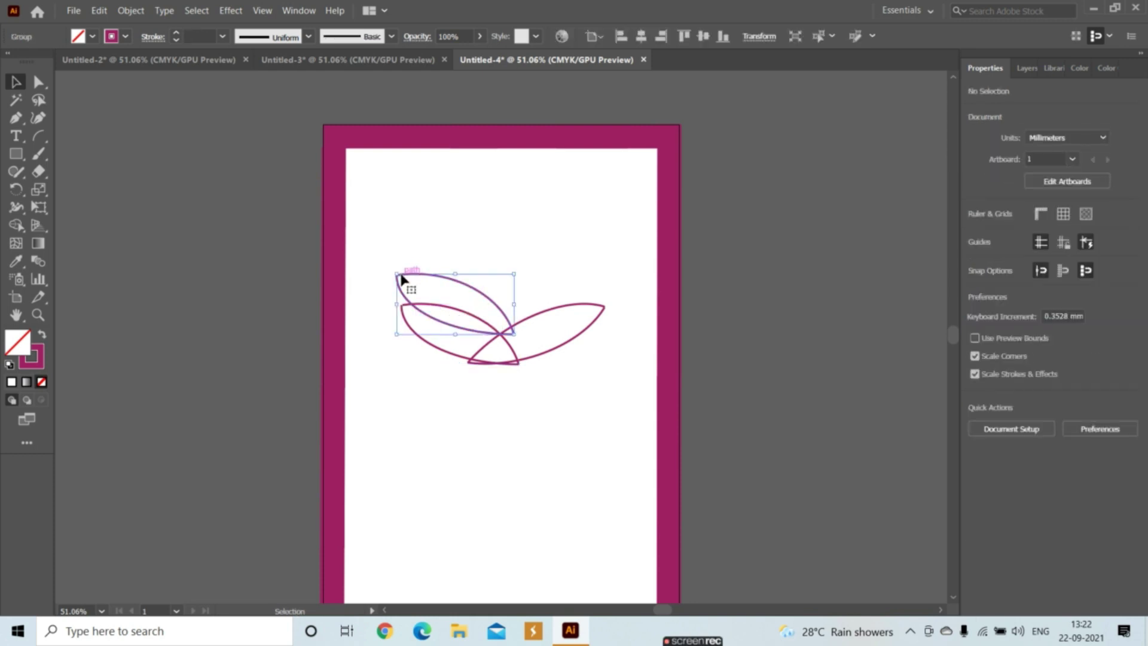
{"action": "left_click_drag", "start_coordinate": [390, 267], "coordinate": [420, 265]}
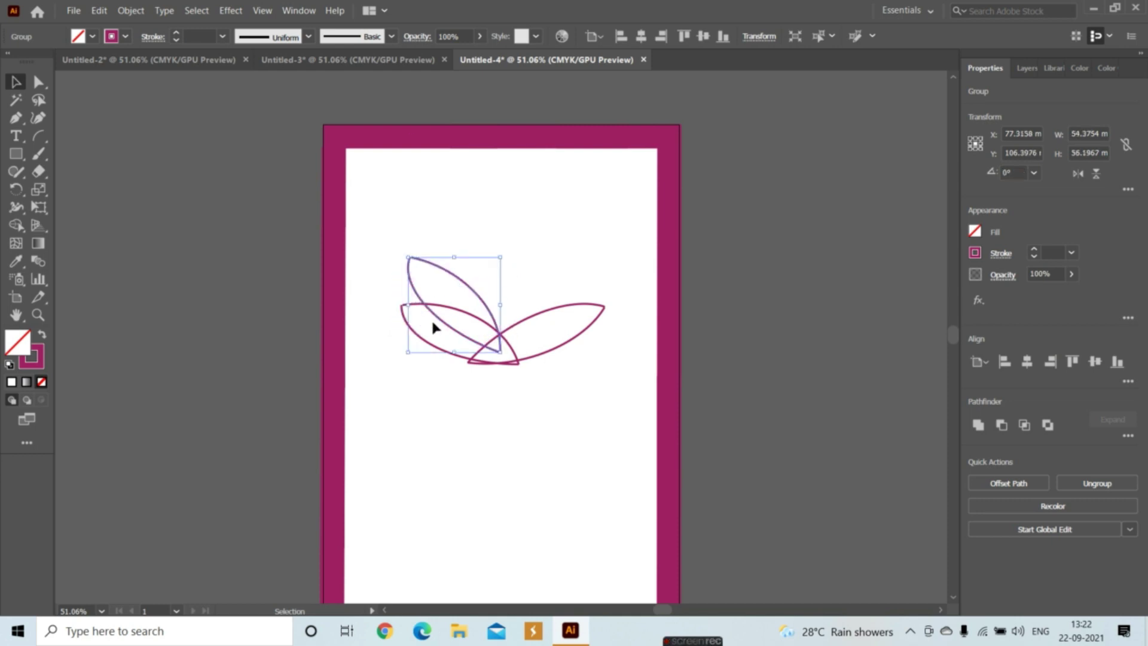
{"action": "left_click_drag", "start_coordinate": [479, 346], "coordinate": [472, 327]}
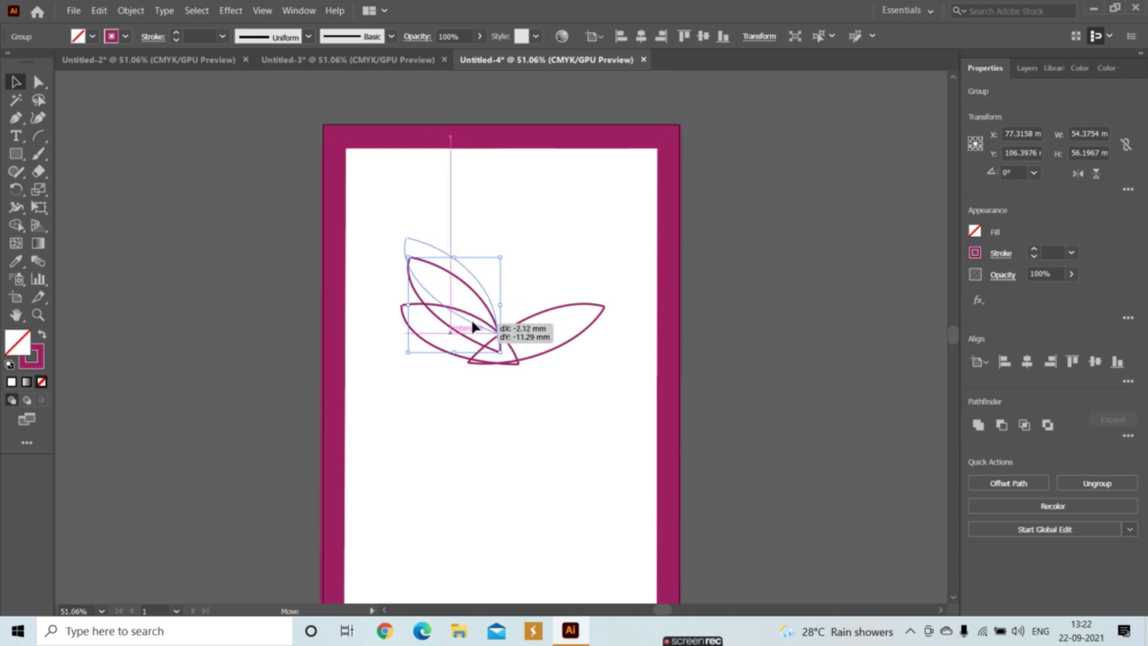
{"action": "left_click_drag", "start_coordinate": [473, 323], "coordinate": [504, 338]}
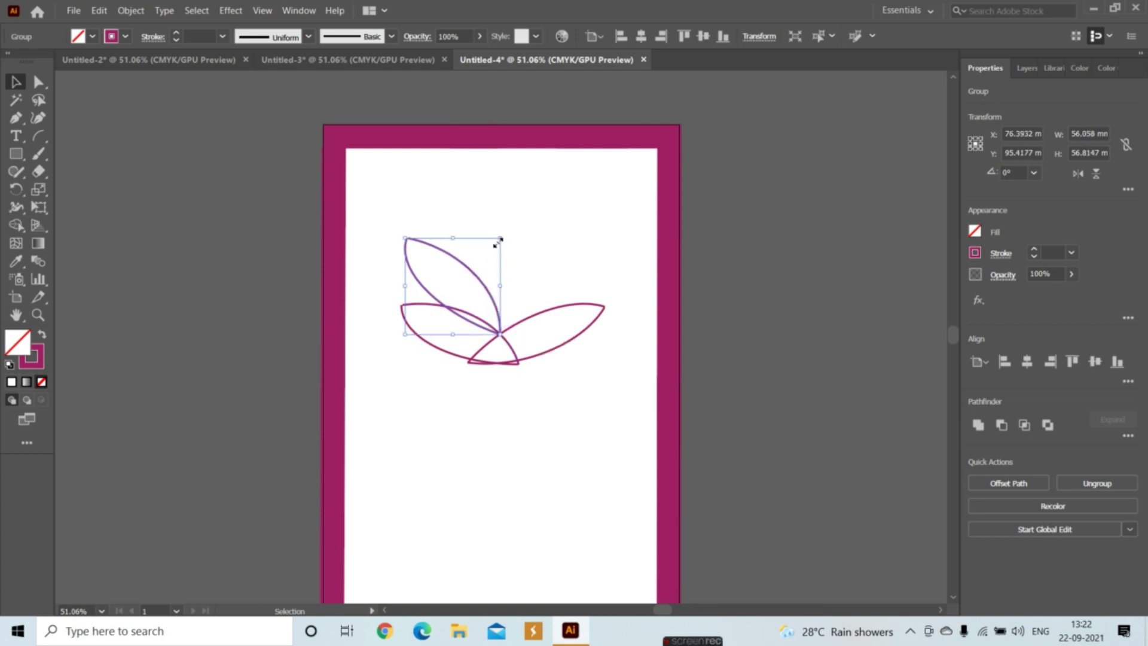
{"action": "left_click_drag", "start_coordinate": [403, 336], "coordinate": [411, 329]}
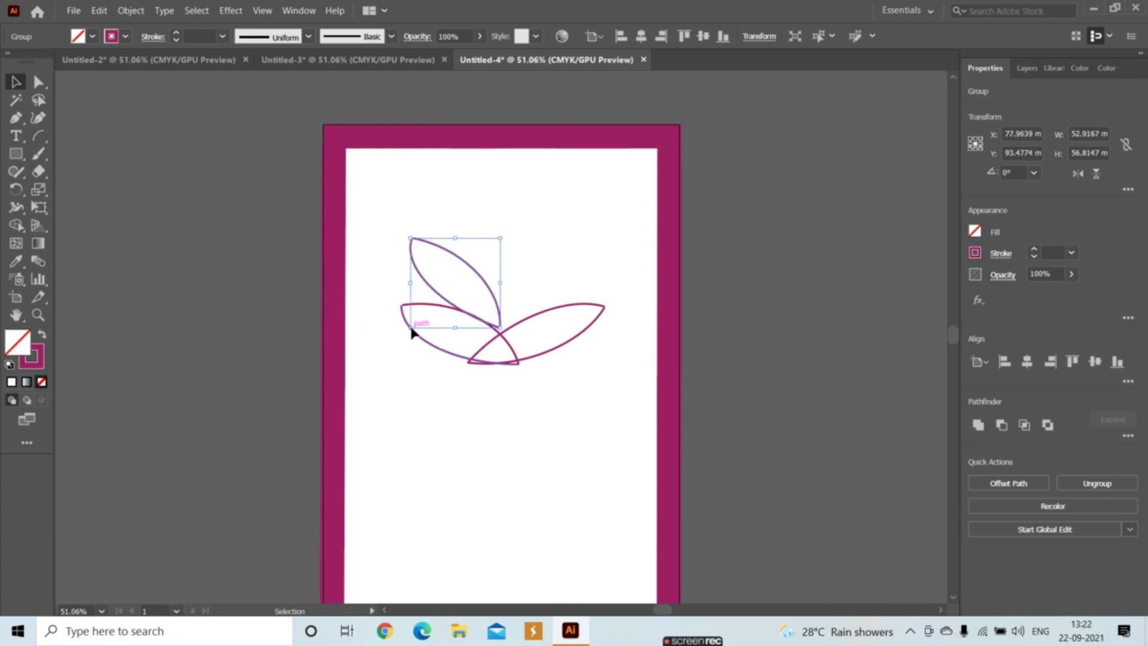
{"action": "left_click", "coordinate": [495, 242]}
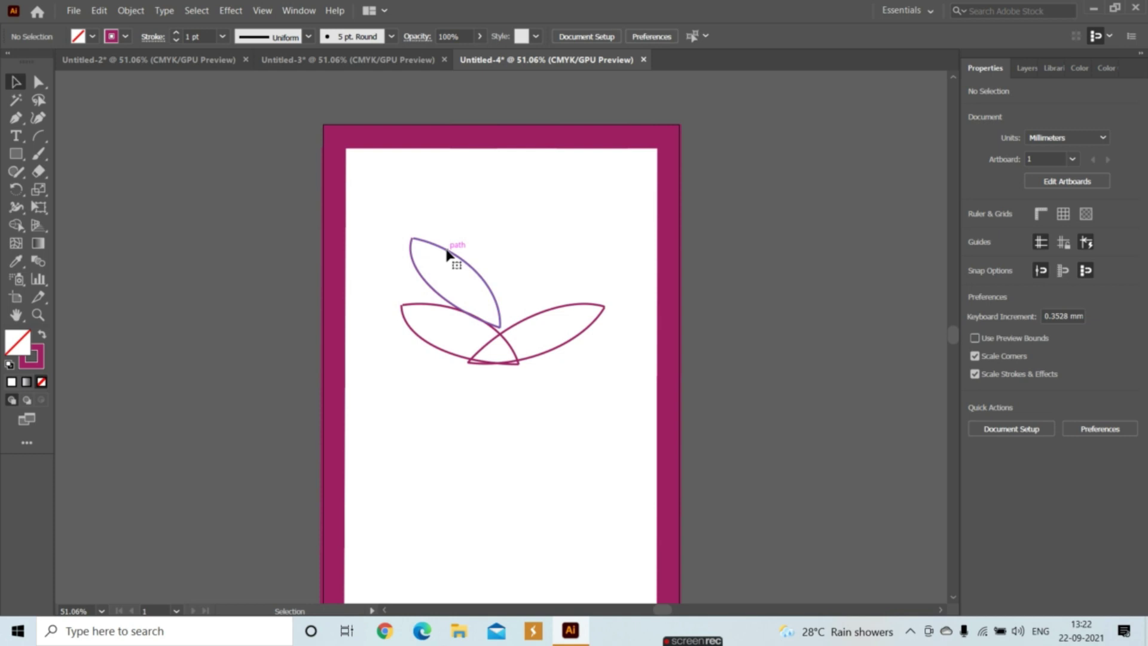
Scale the third leaf smaller and rotate it to stand upright at the centre
{"action": "left_click", "coordinate": [452, 252]}
{"action": "left_click_drag", "start_coordinate": [415, 239], "coordinate": [419, 253]}
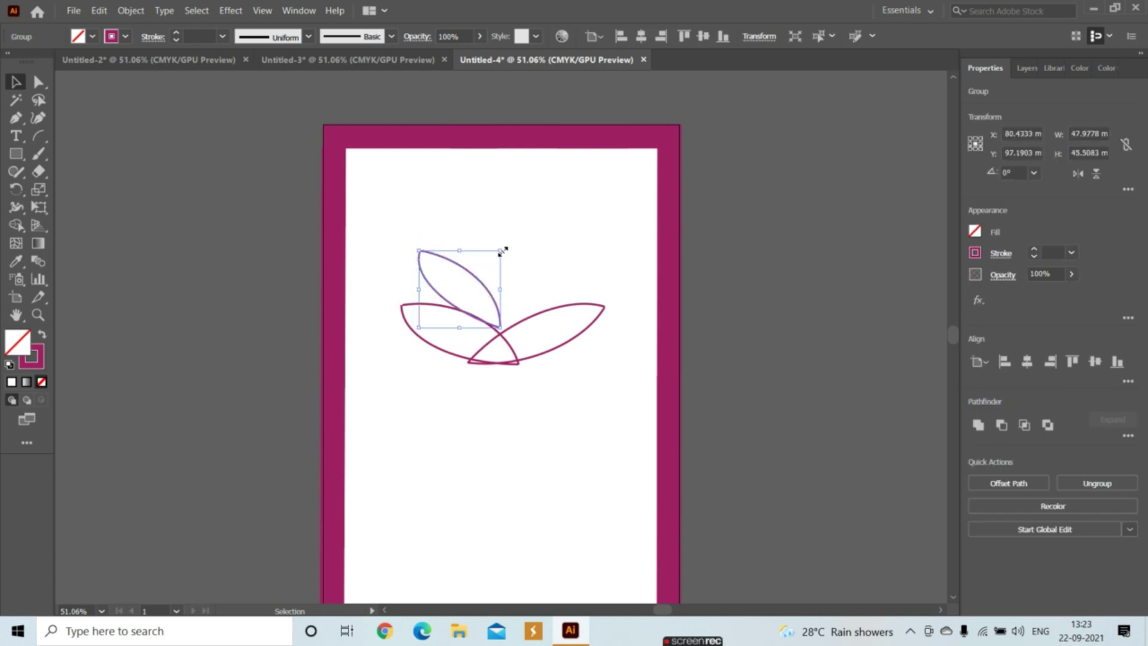
{"action": "left_click_drag", "start_coordinate": [501, 251], "coordinate": [505, 256]}
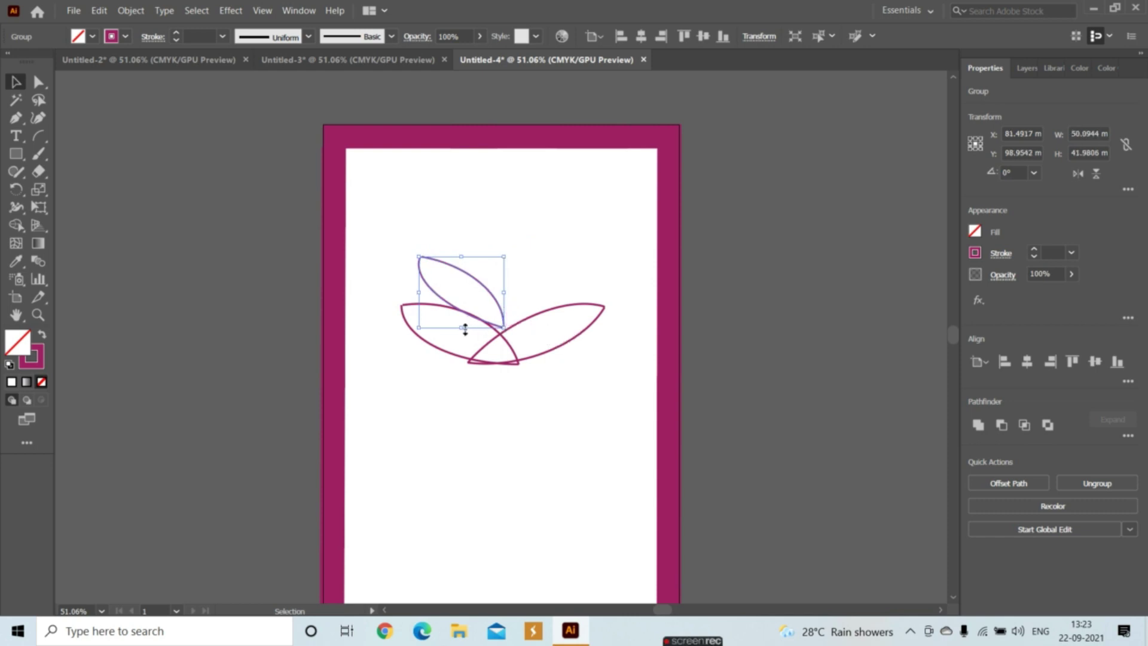
{"action": "left_click_drag", "start_coordinate": [510, 323], "coordinate": [503, 338]}
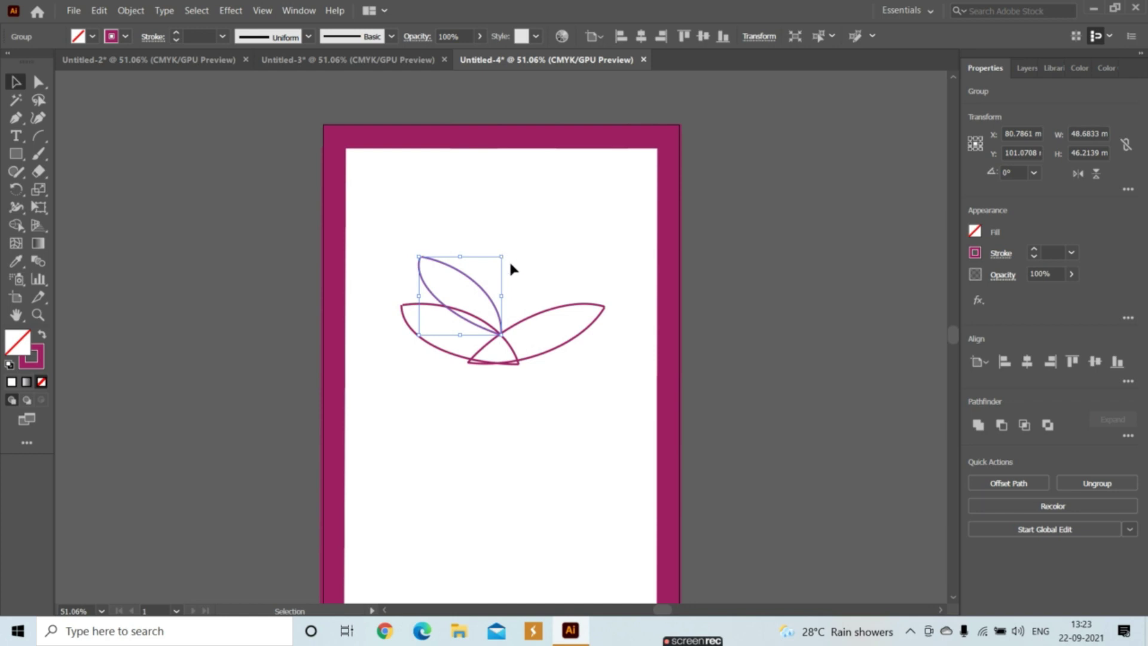
{"action": "mouse_move", "coordinate": [508, 254]}
{"action": "left_mouse_down"}
{"action": "mouse_move", "coordinate": [535, 302]}
{"action": "mouse_move", "coordinate": [515, 293]}
{"action": "left_mouse_up"}
{"action": "left_click", "coordinate": [567, 267]}
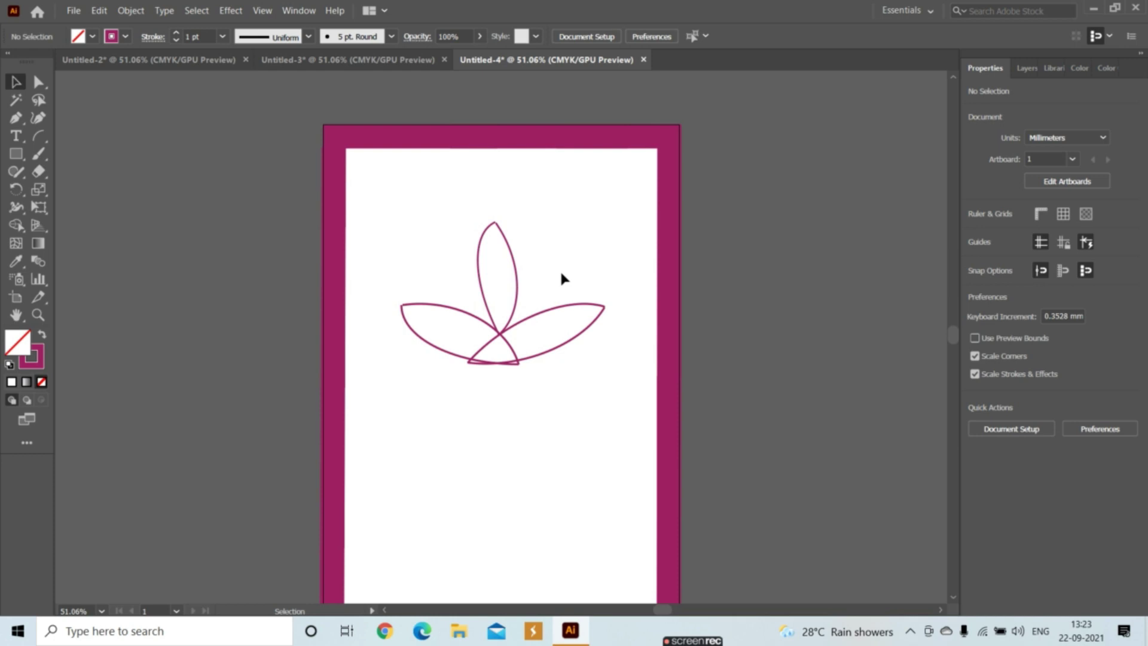
Fill the right leaf with red from the Fill swatches
{"action": "left_click", "coordinate": [531, 358]}
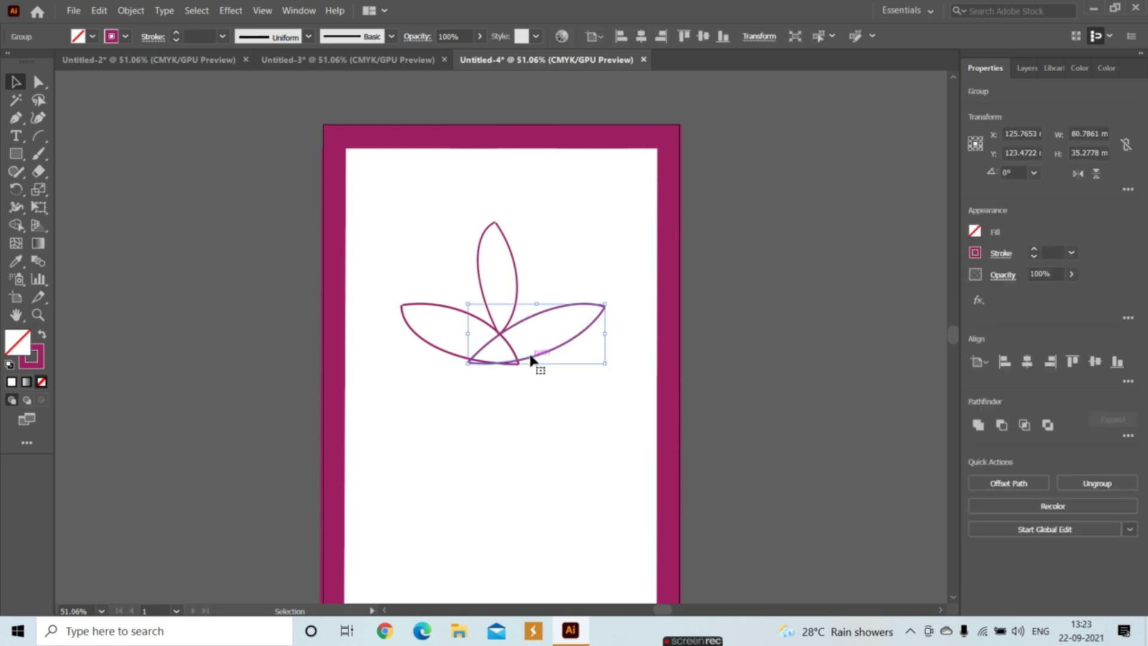
{"action": "left_click", "coordinate": [976, 232]}
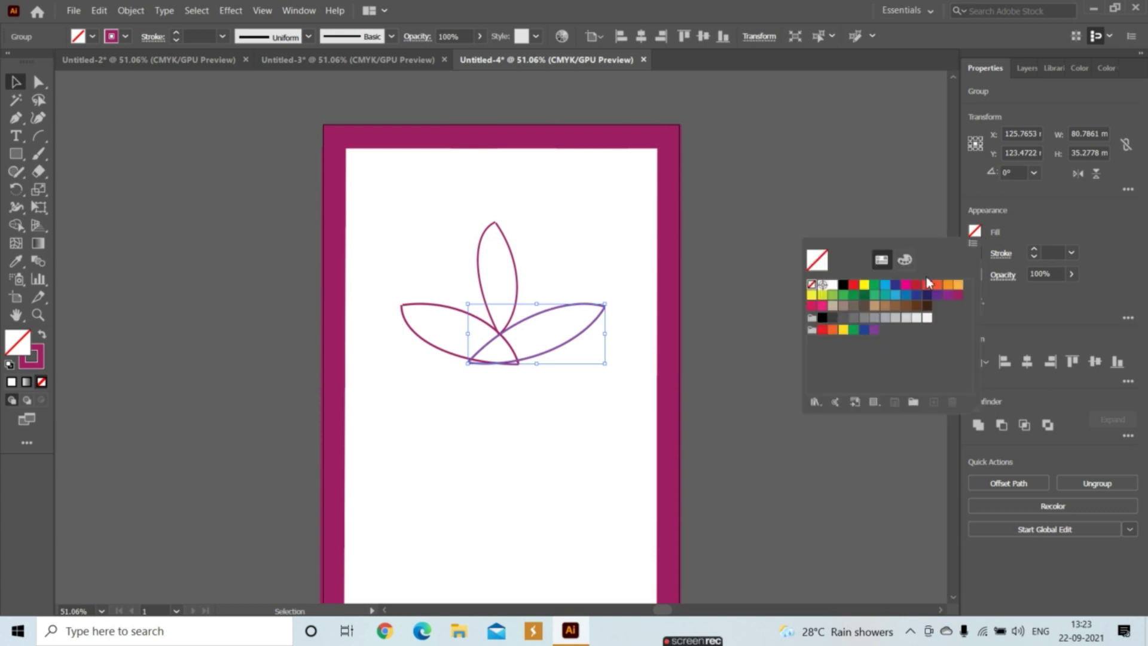
{"action": "left_click", "coordinate": [916, 289]}
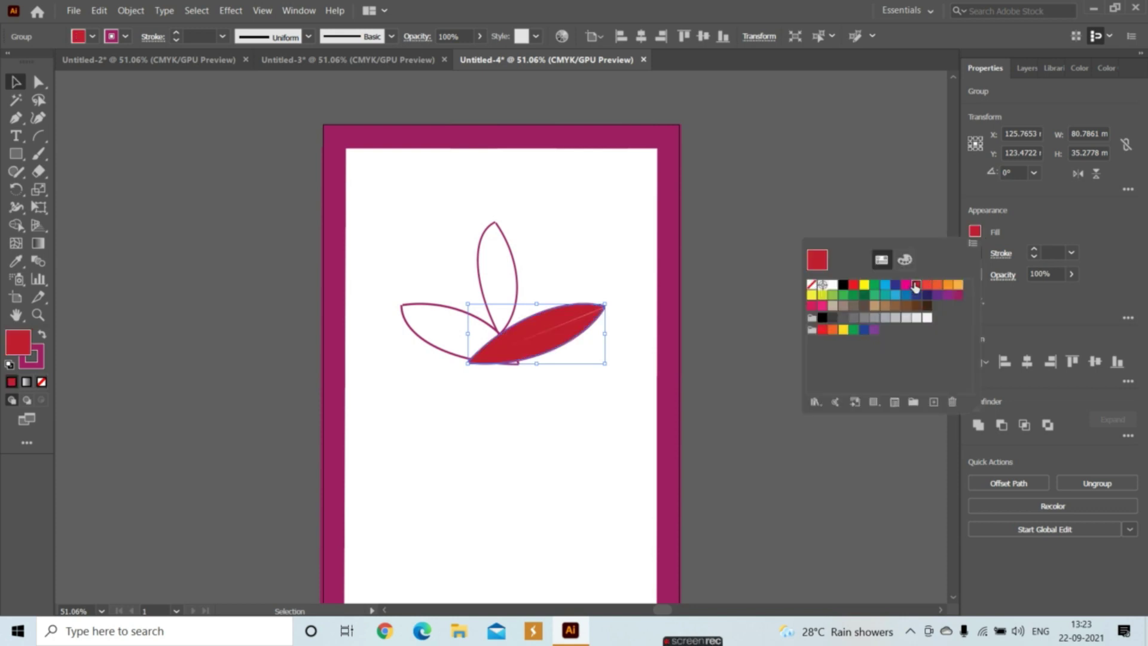
{"action": "left_click", "coordinate": [457, 335]}
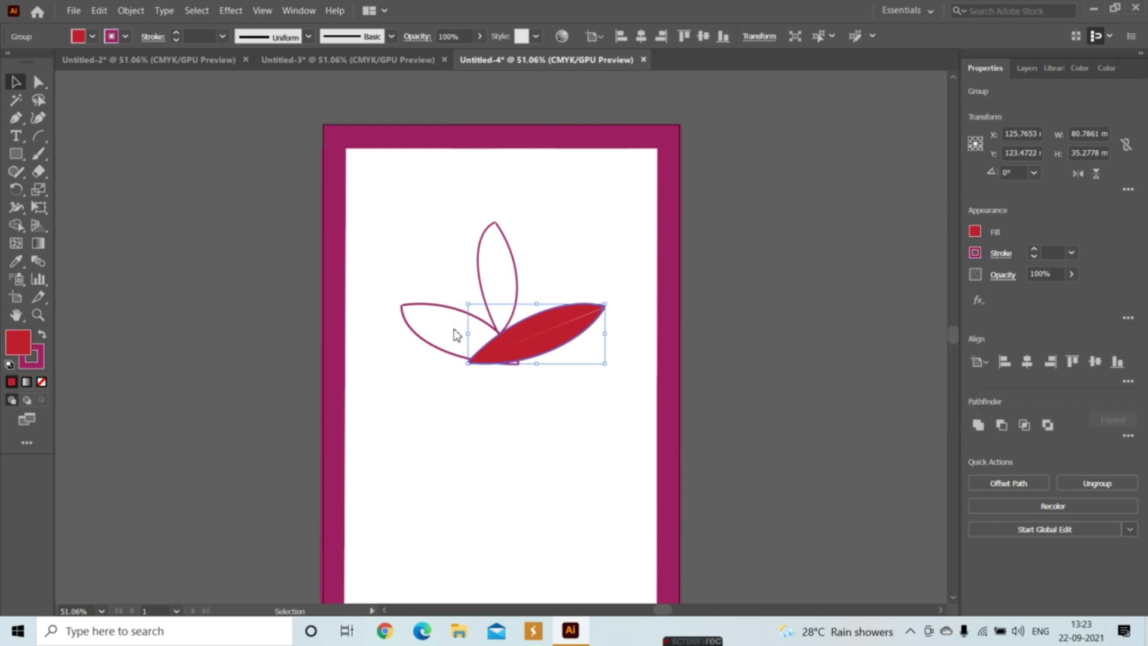
{"action": "left_click", "coordinate": [455, 334]}
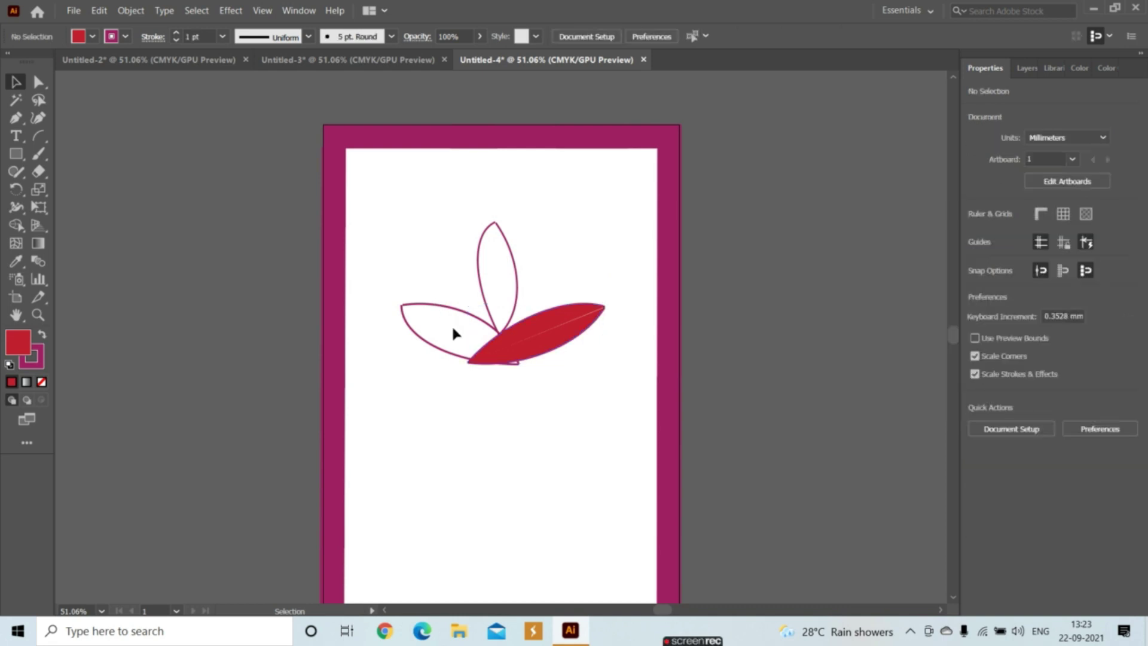
Fill the left leaf with CMYK Yellow, then enter the top leaf's group in isolation mode
{"action": "left_click", "coordinate": [479, 360]}
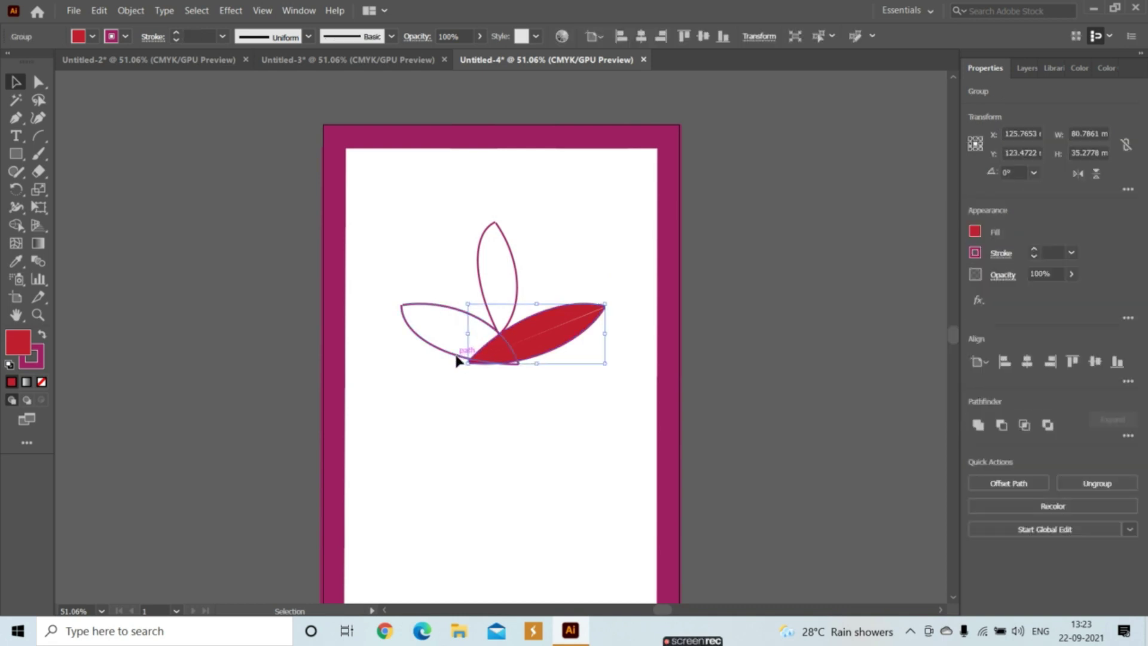
{"action": "left_click", "coordinate": [456, 361]}
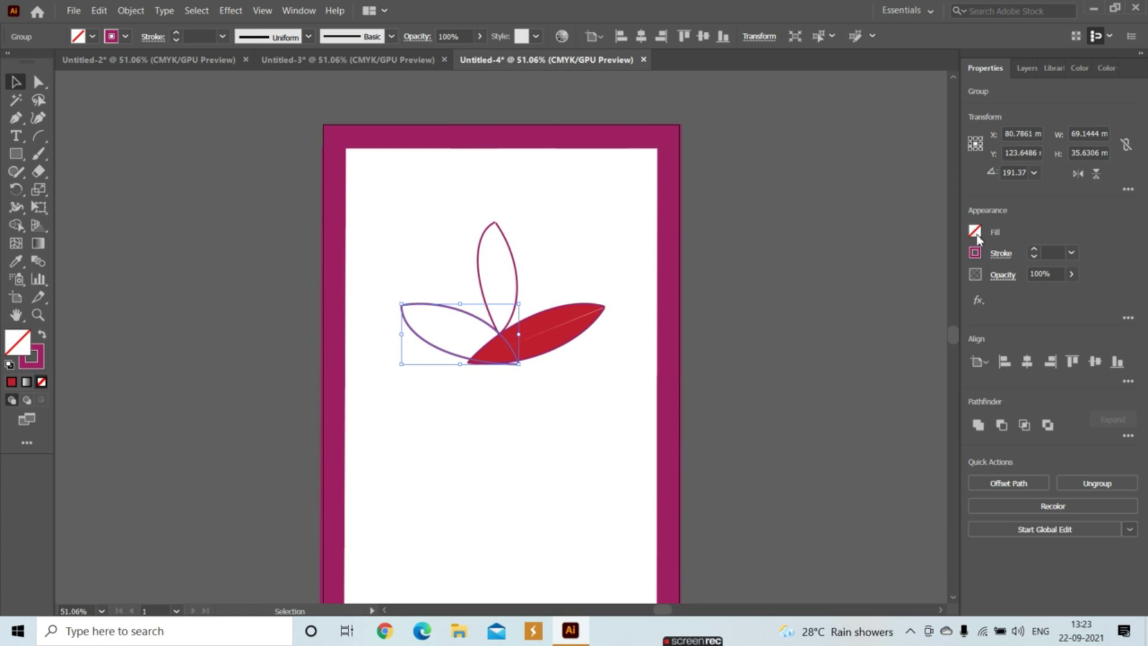
{"action": "left_click", "coordinate": [976, 232]}
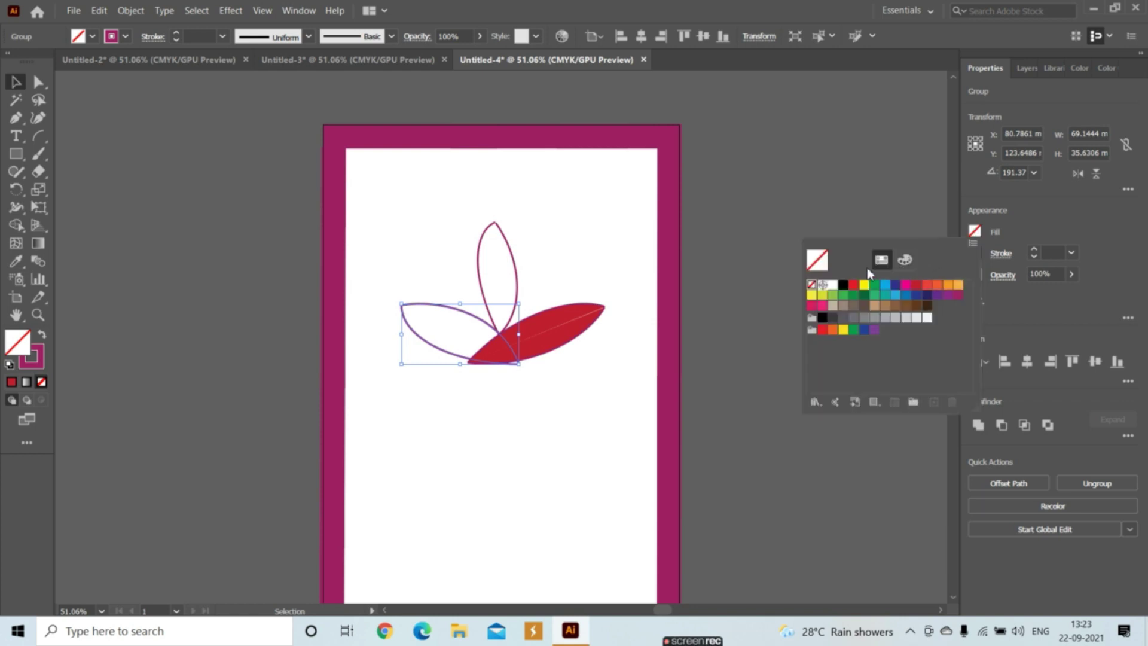
{"action": "left_click", "coordinate": [864, 287]}
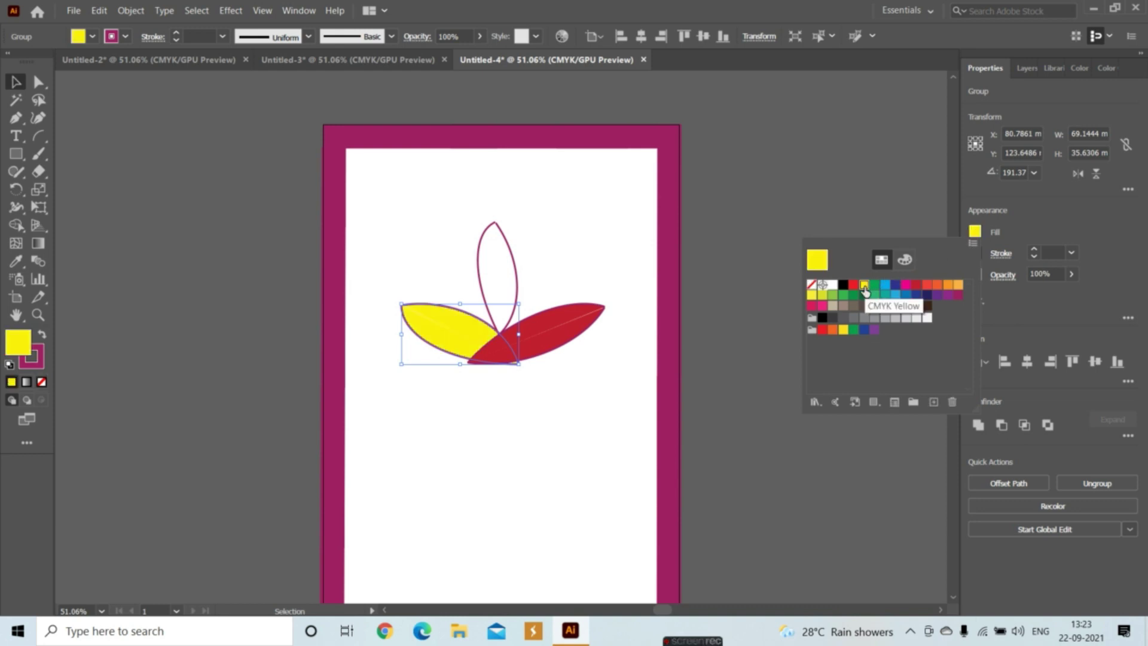
{"action": "double_click", "coordinate": [518, 294]}
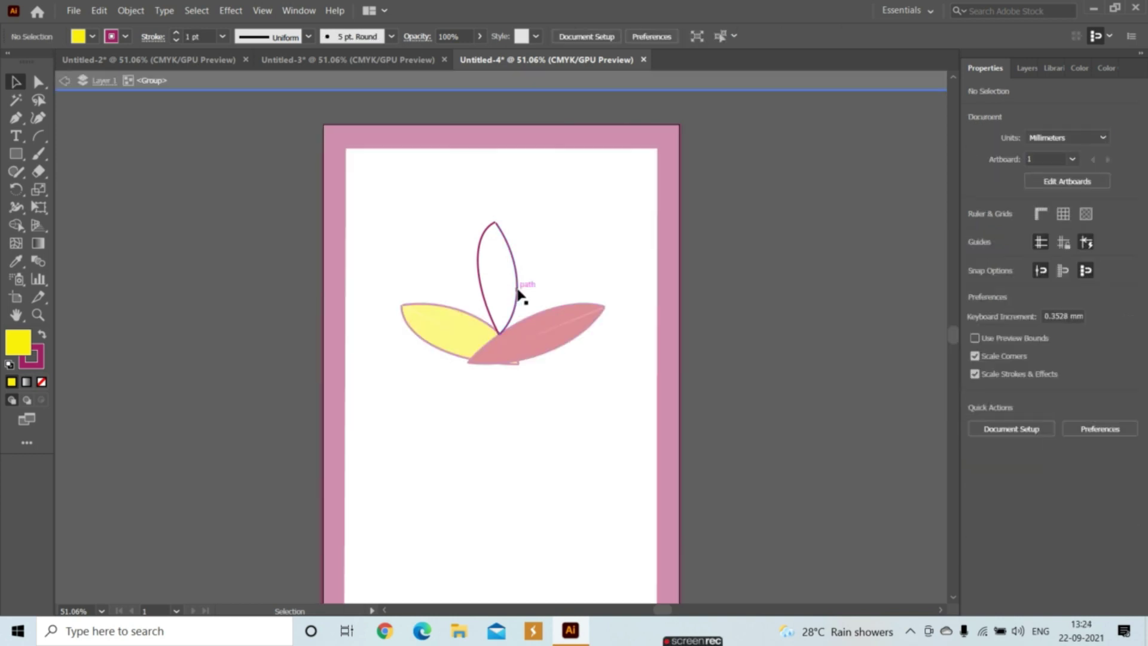
Fill one half of the top leaf green in isolation mode, then exit isolation
{"action": "left_click", "coordinate": [498, 334]}
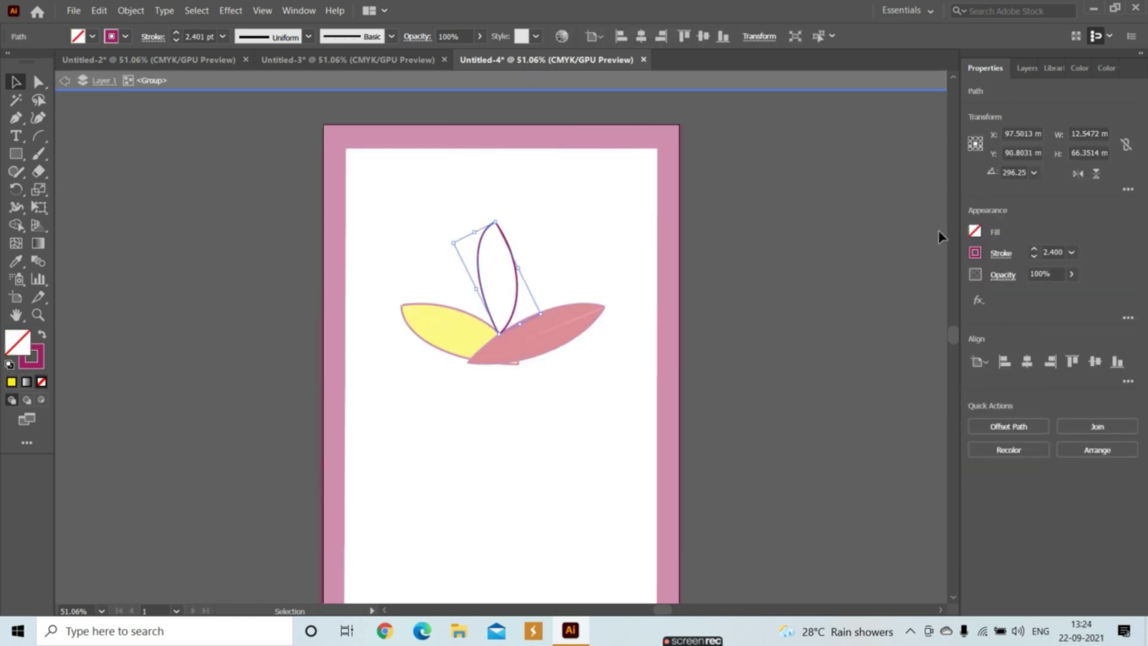
{"action": "left_click", "coordinate": [976, 232]}
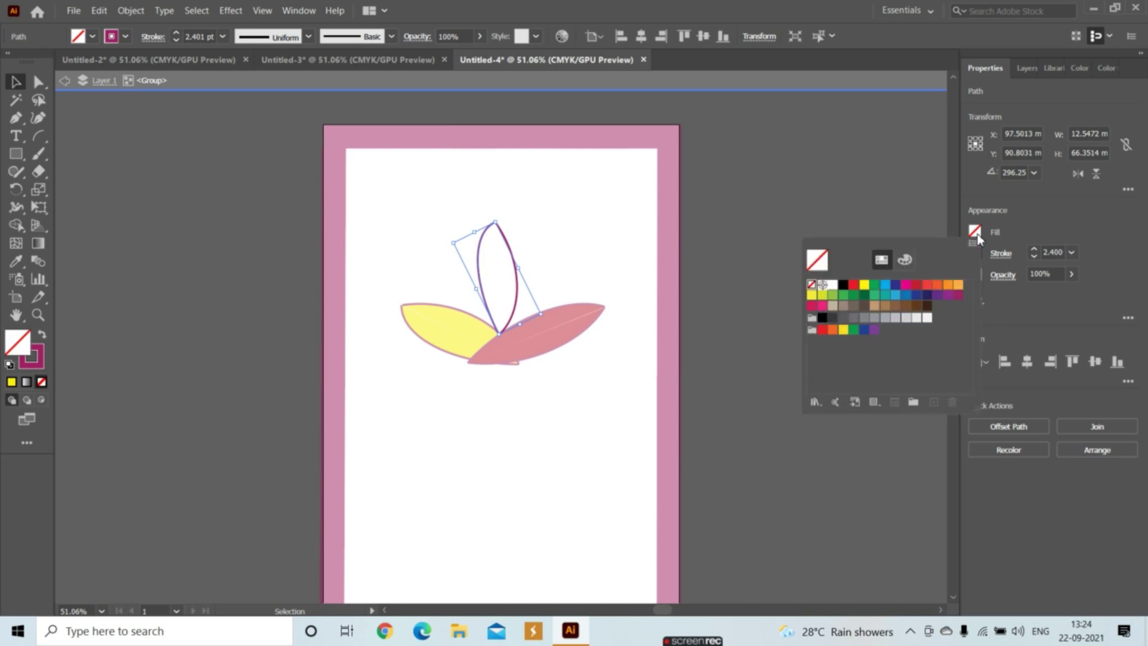
{"action": "left_click", "coordinate": [876, 286]}
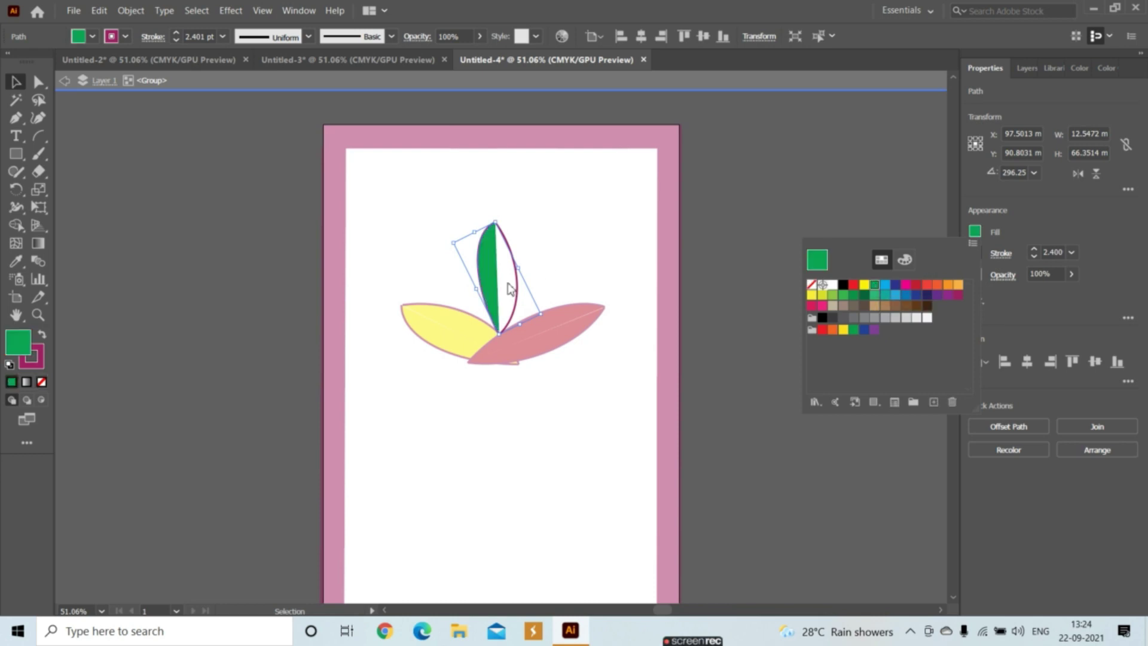
{"action": "left_click", "coordinate": [562, 253]}
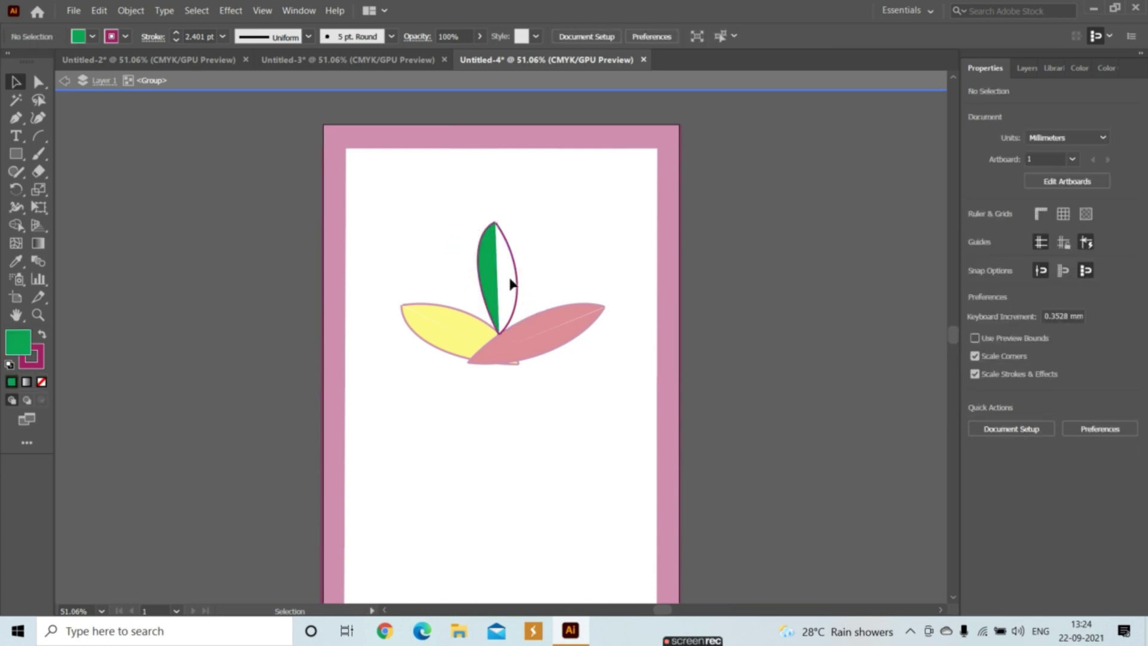
{"action": "left_click", "coordinate": [499, 298]}
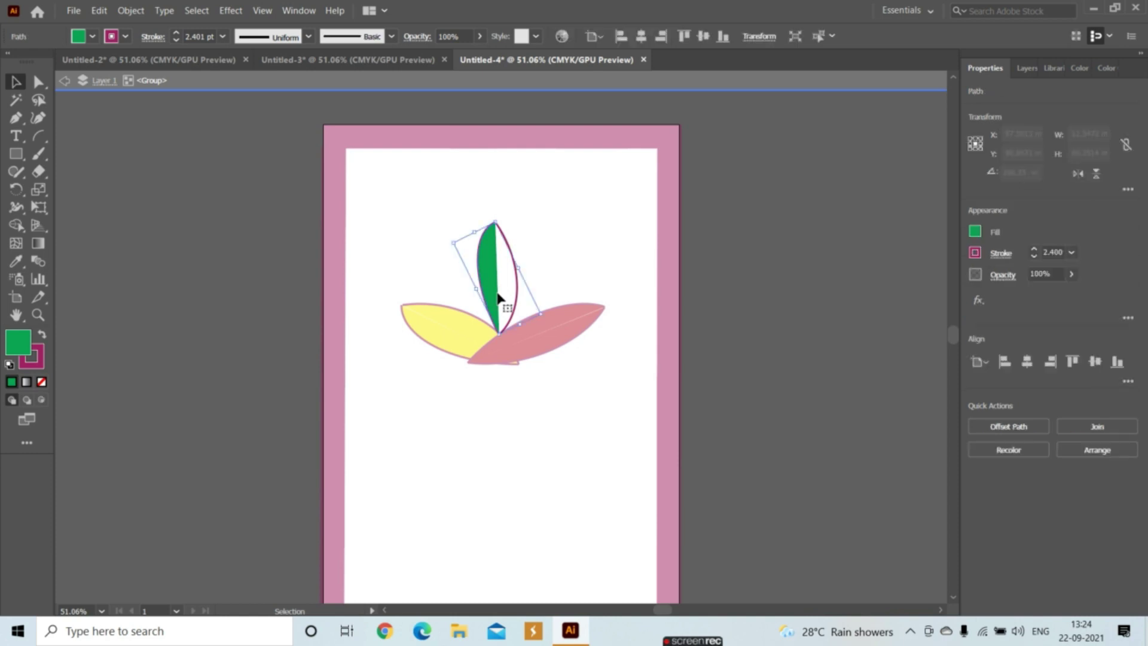
{"action": "double_click", "coordinate": [106, 120]}
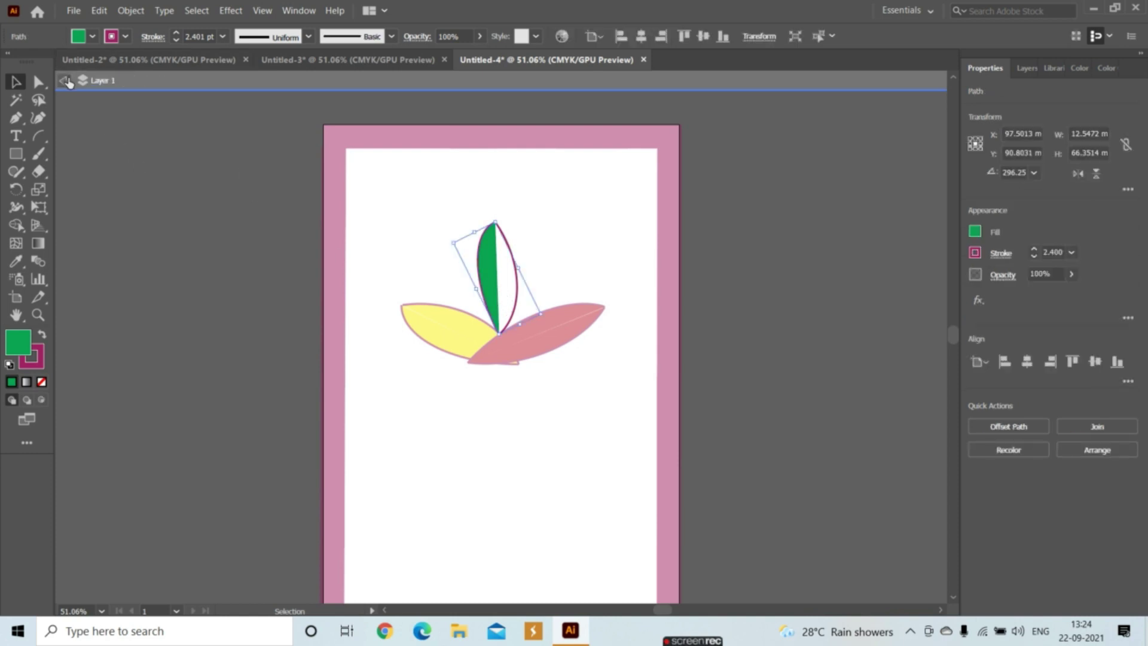
Fill the whole top leaf group light green from the Fill swatches
{"action": "left_click", "coordinate": [503, 292]}
{"action": "left_click", "coordinate": [506, 296]}
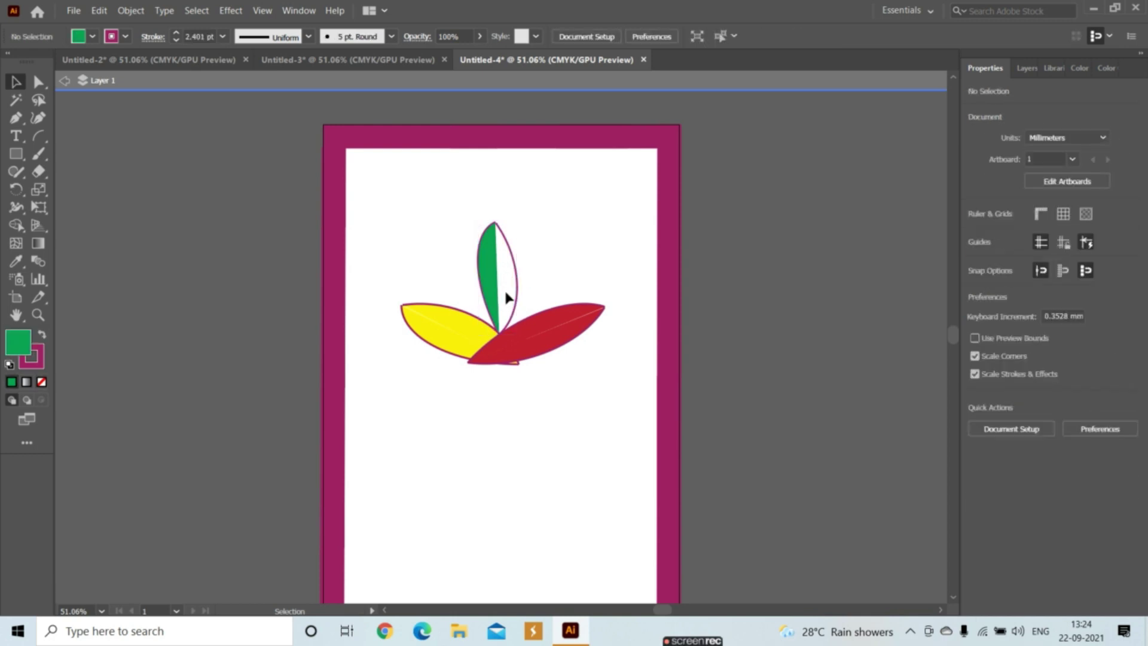
{"action": "left_click", "coordinate": [497, 302]}
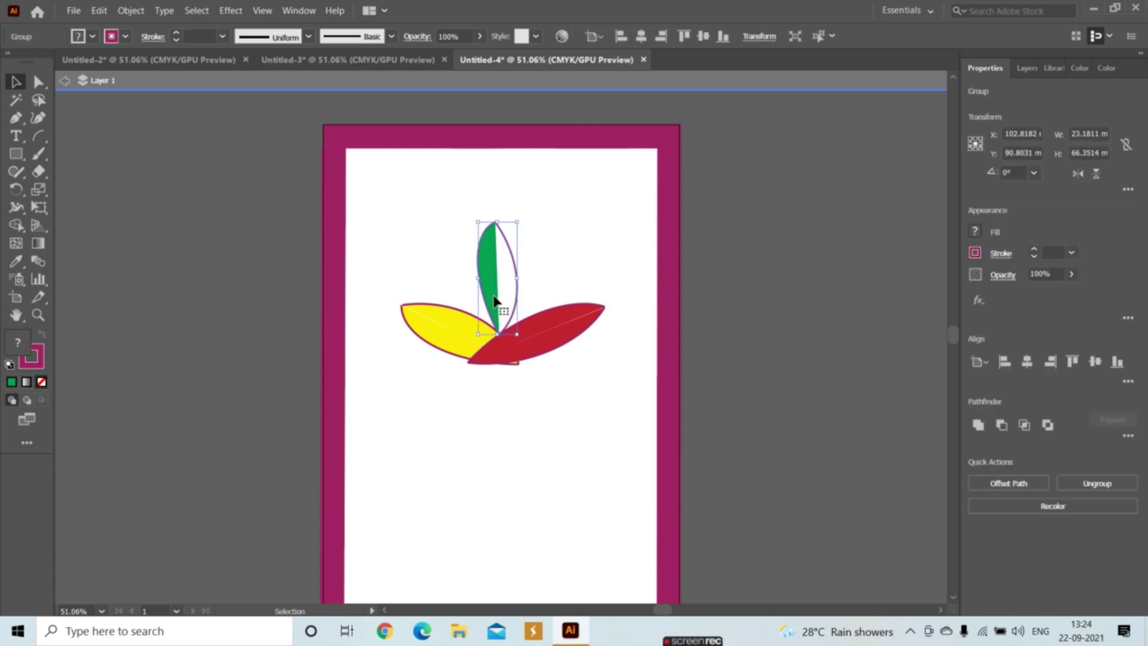
{"action": "left_click", "coordinate": [975, 231]}
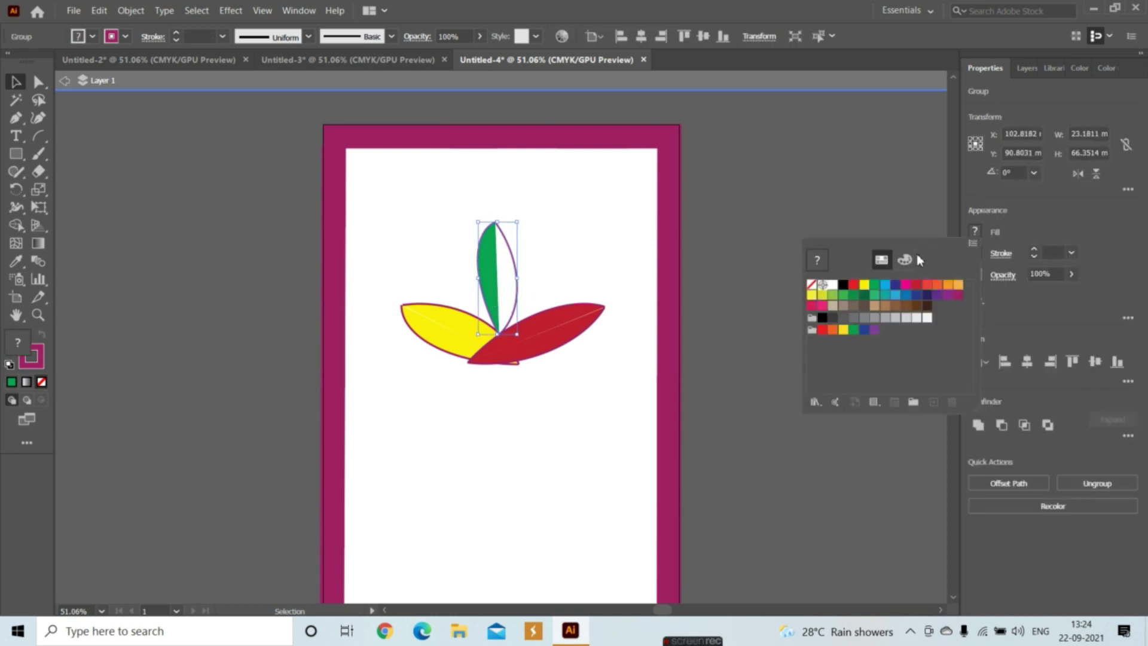
{"action": "left_click", "coordinate": [875, 287]}
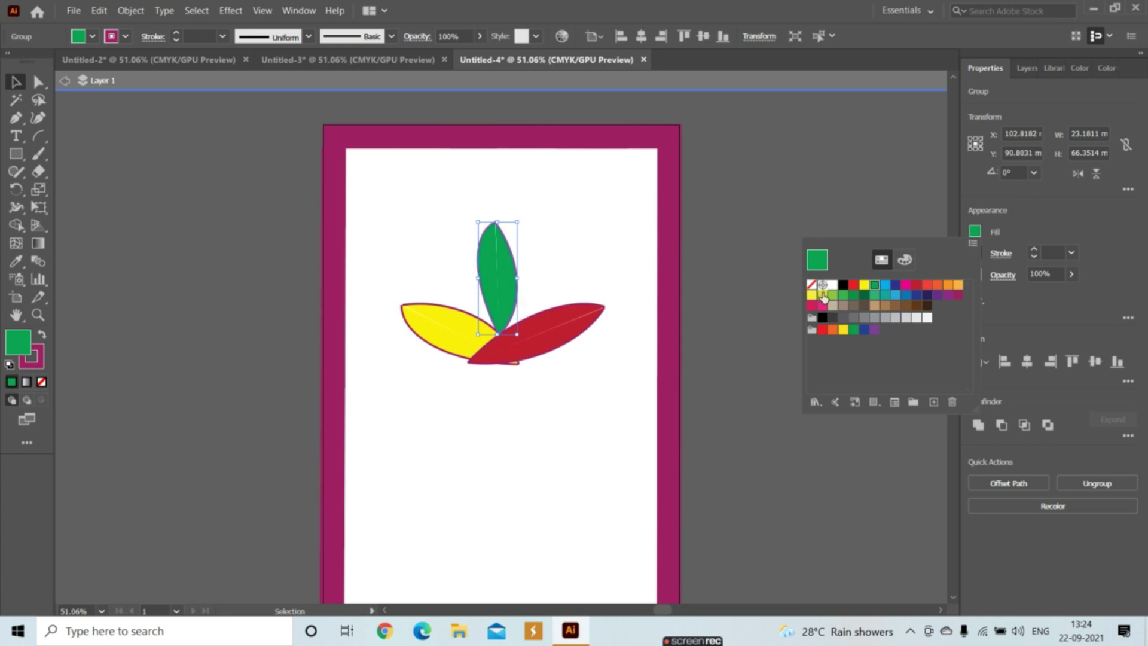
{"action": "left_click", "coordinate": [833, 295]}
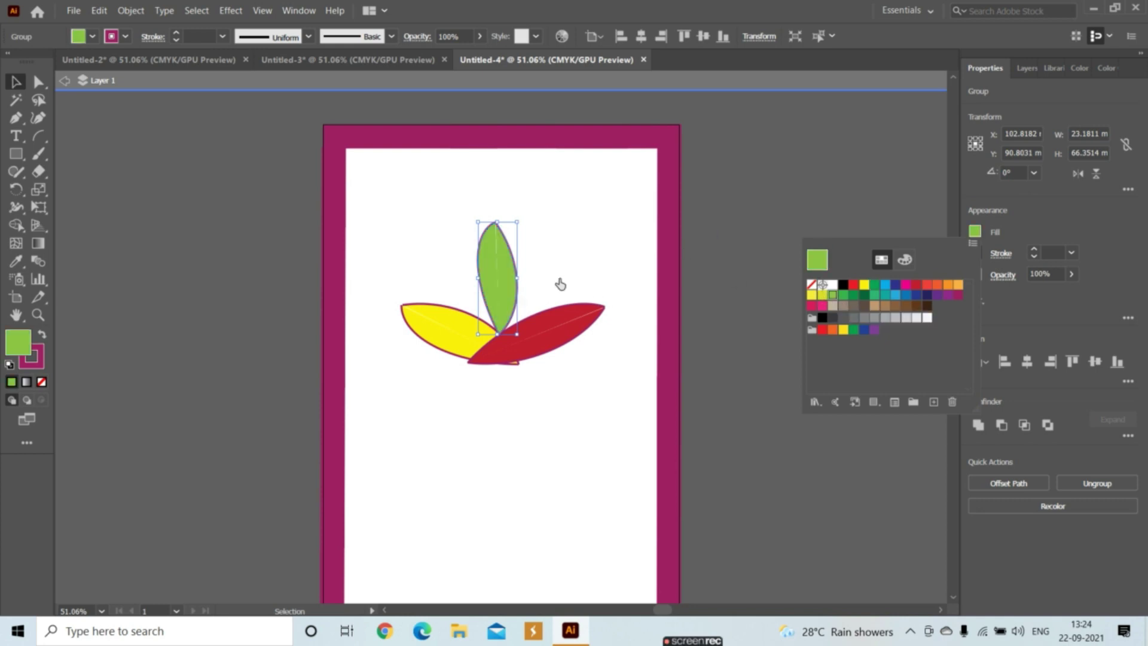
{"action": "left_click", "coordinate": [495, 293]}
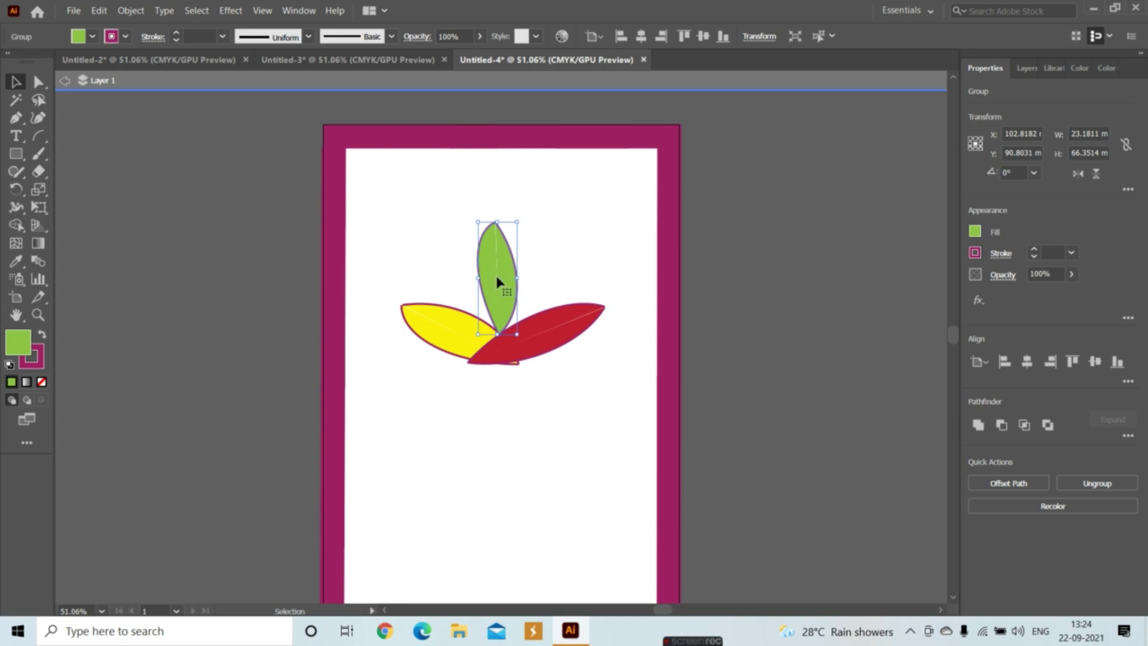
{"action": "left_click", "coordinate": [66, 81]}
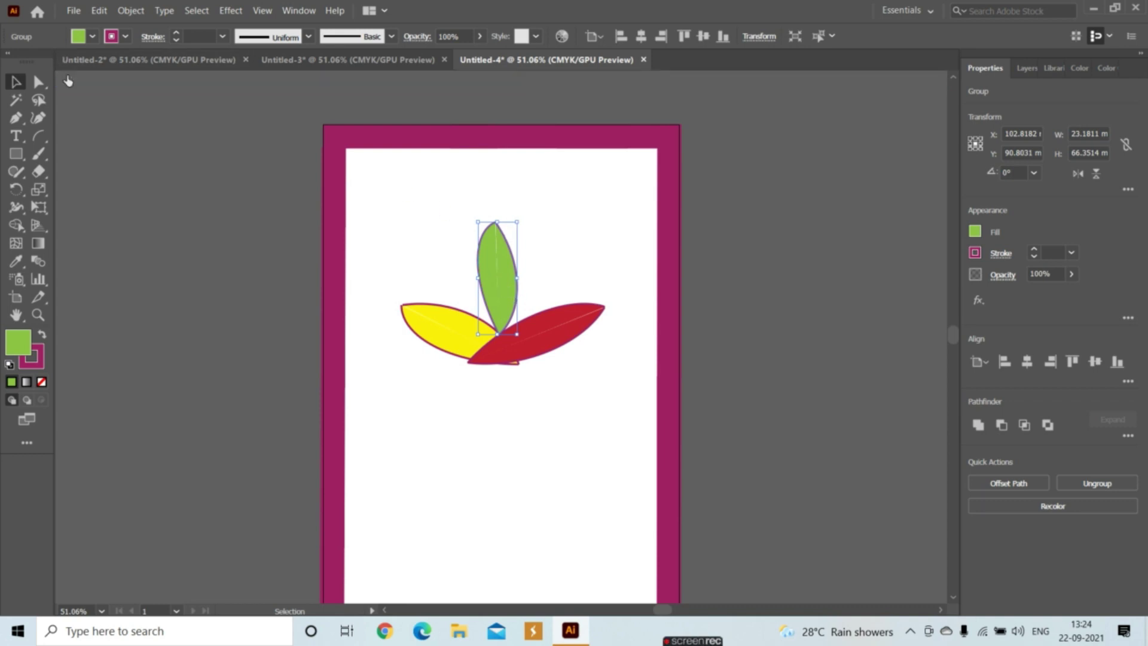
{"action": "left_click", "coordinate": [536, 273]}
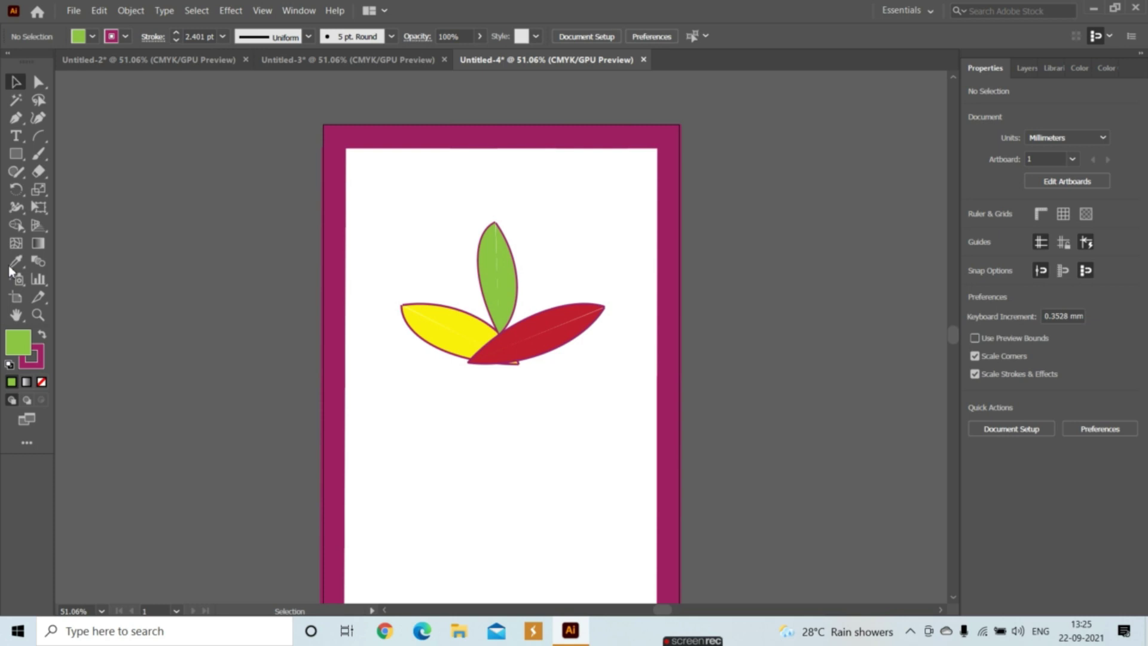
Draw an arc below the leaves and a straight line joining its two ends
{"action": "left_click", "coordinate": [40, 137]}
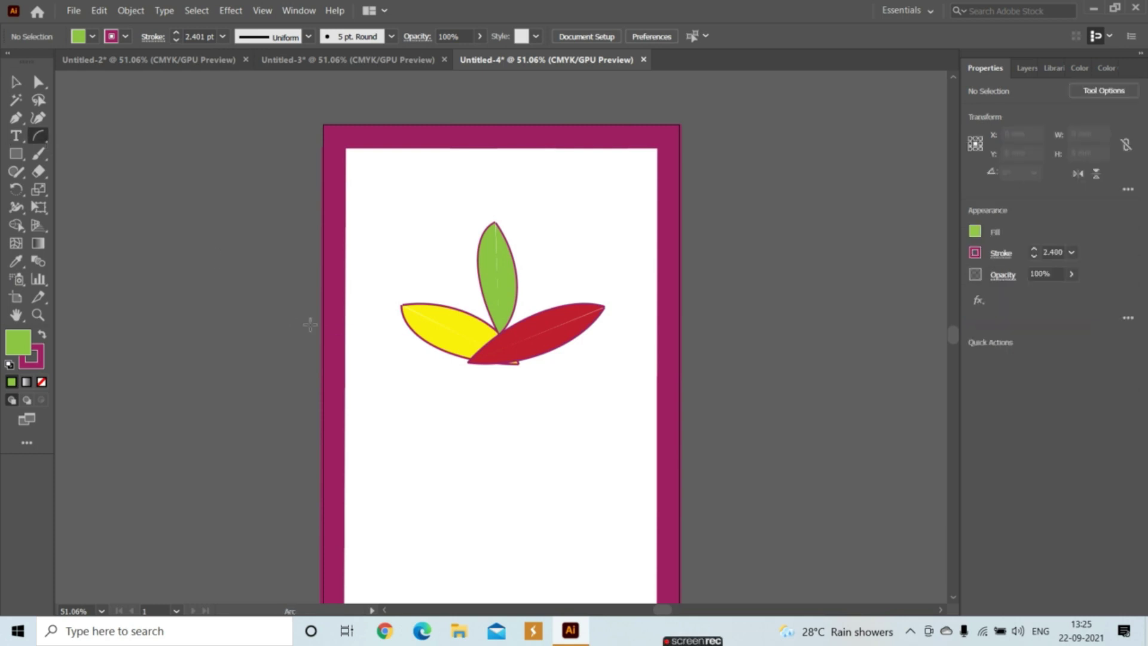
{"action": "left_click_drag", "start_coordinate": [399, 440], "coordinate": [531, 534]}
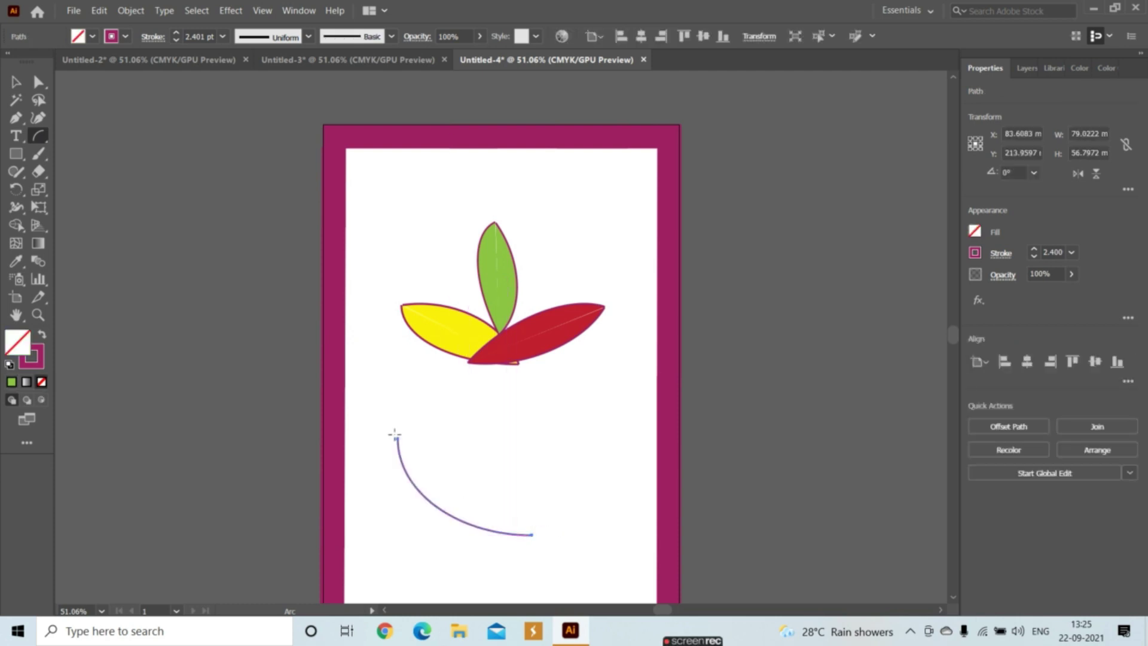
{"action": "left_click", "coordinate": [39, 135]}
{"action": "left_click", "coordinate": [108, 135]}
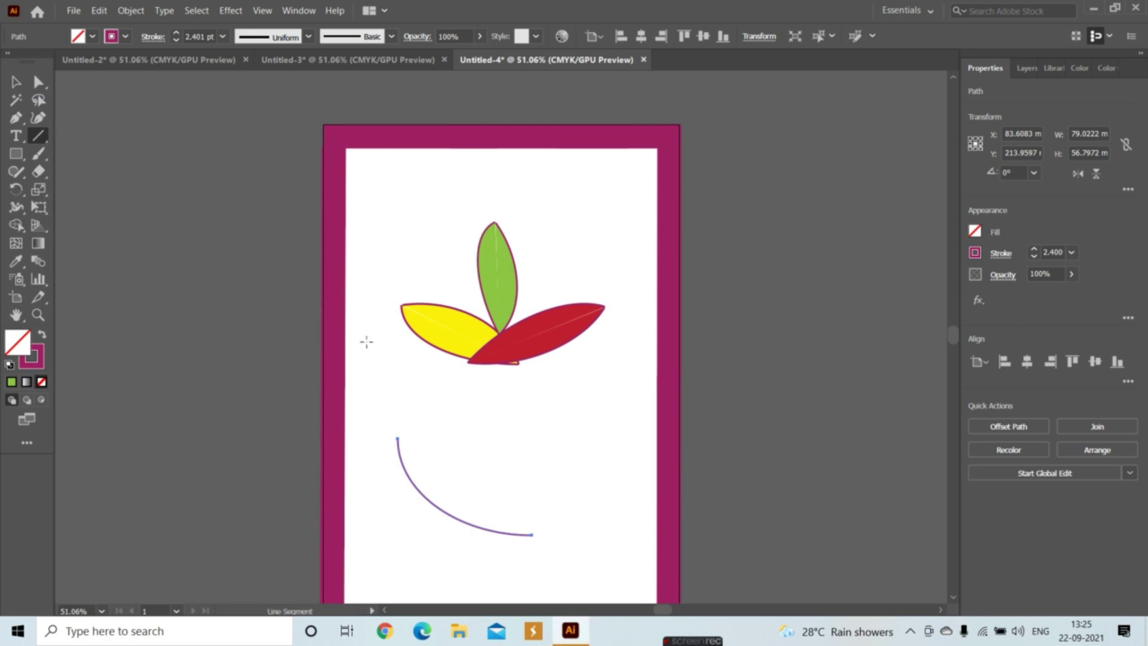
{"action": "left_click_drag", "start_coordinate": [398, 439], "coordinate": [532, 535]}
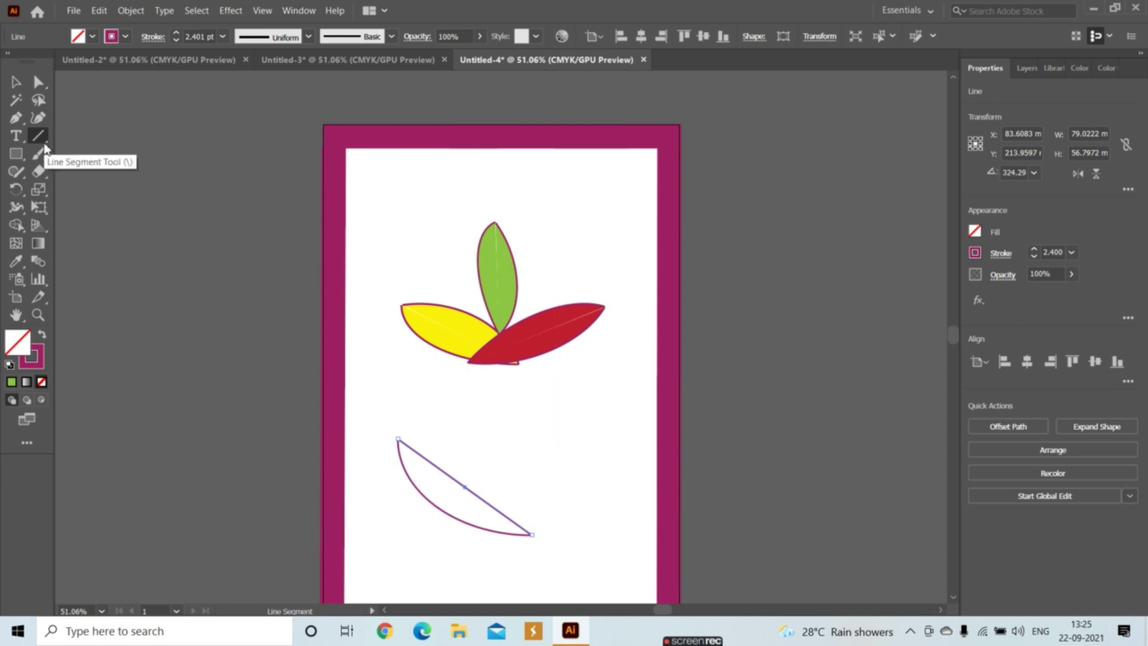
Draw a second arc curving up and right from the first arc's top end
{"action": "left_click_drag", "start_coordinate": [41, 139], "coordinate": [80, 152]}
{"action": "mouse_move", "coordinate": [398, 439]}
{"action": "left_mouse_down"}
{"action": "mouse_move", "coordinate": [441, 443]}
{"action": "mouse_move", "coordinate": [497, 414]}
{"action": "left_mouse_up"}
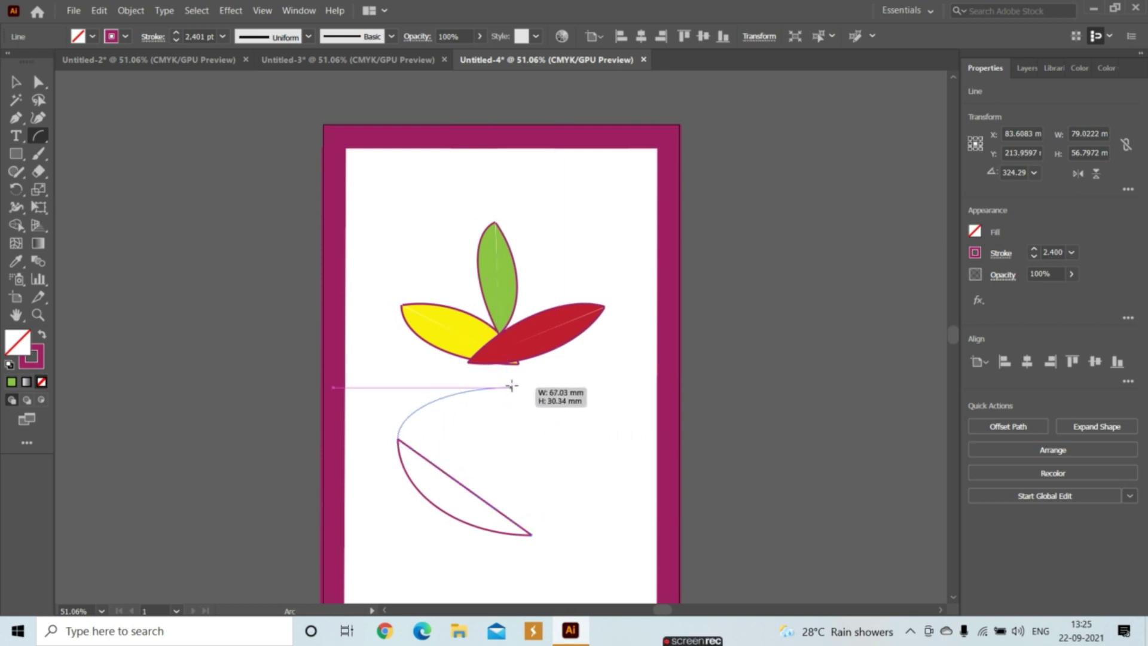
{"action": "left_click_drag", "start_coordinate": [497, 413], "coordinate": [570, 382]}
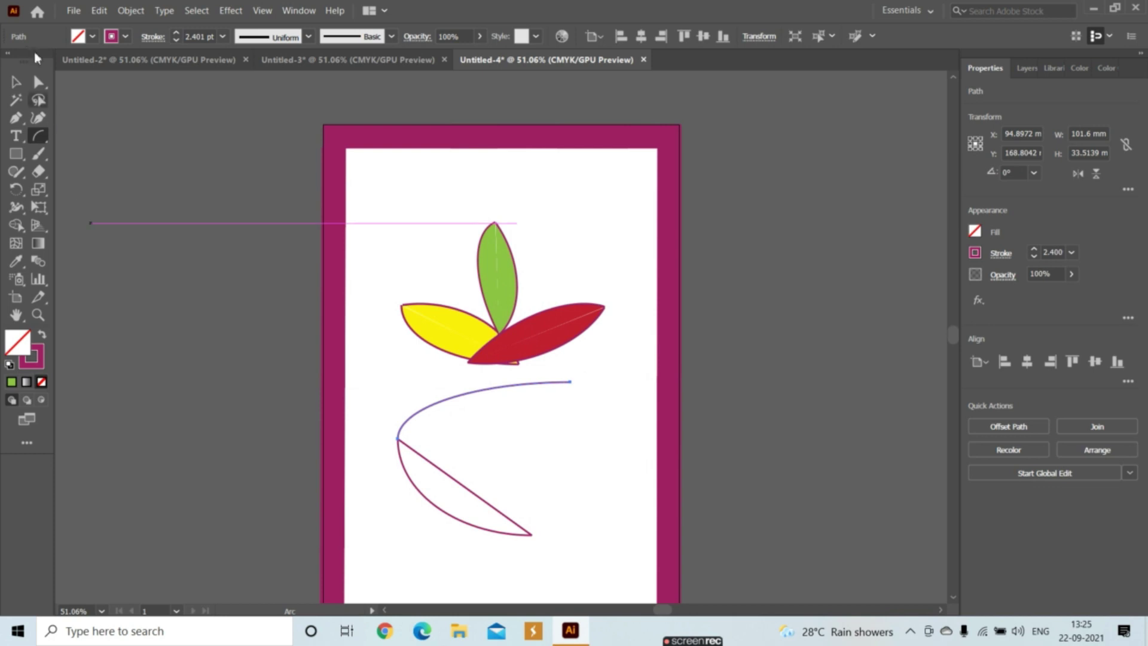
Rotate and move the second arc onto the leaf tips as its upper edge, stretching it to fit
{"action": "left_click", "coordinate": [18, 82]}
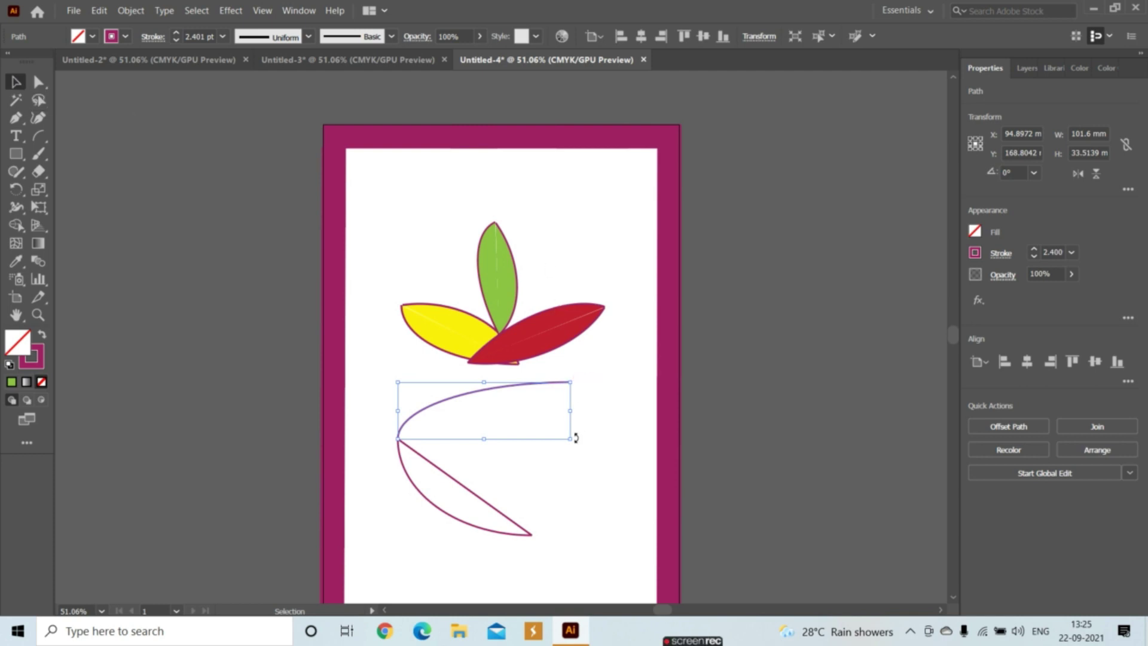
{"action": "left_click_drag", "start_coordinate": [575, 438], "coordinate": [556, 601]}
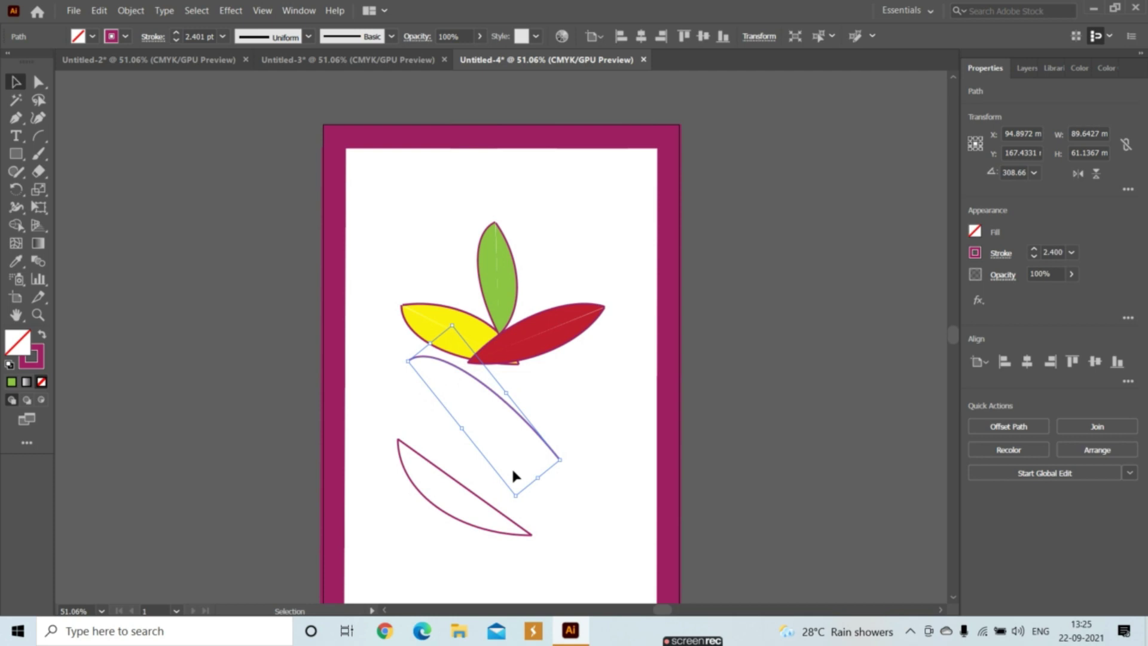
{"action": "left_click", "coordinate": [513, 489]}
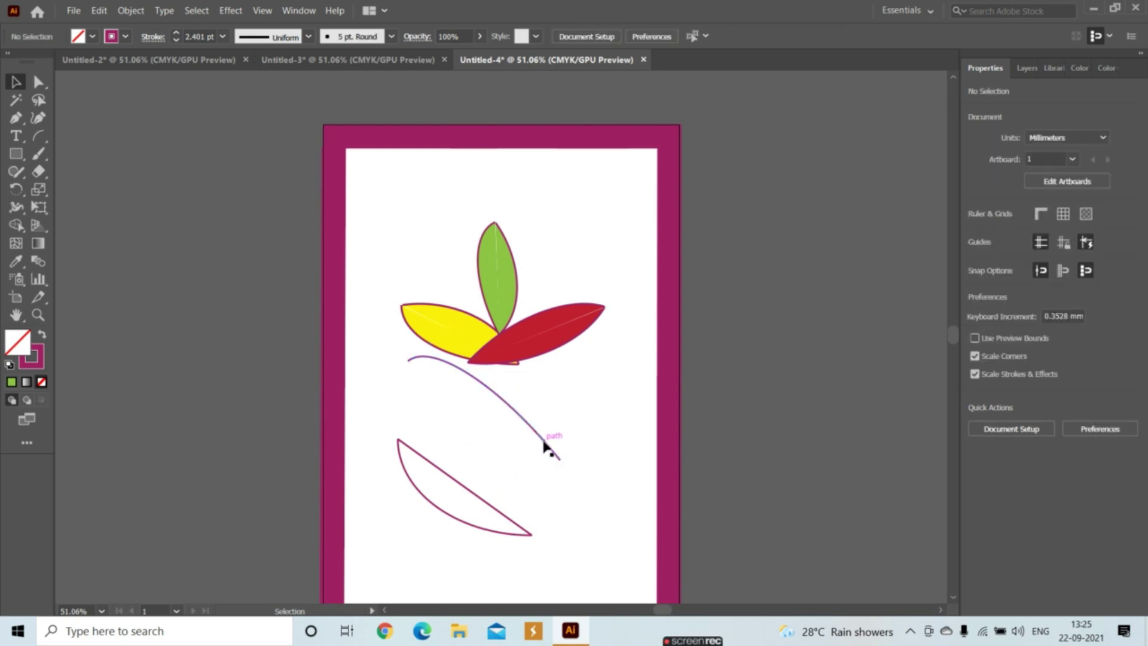
{"action": "left_click_drag", "start_coordinate": [547, 442], "coordinate": [535, 517]}
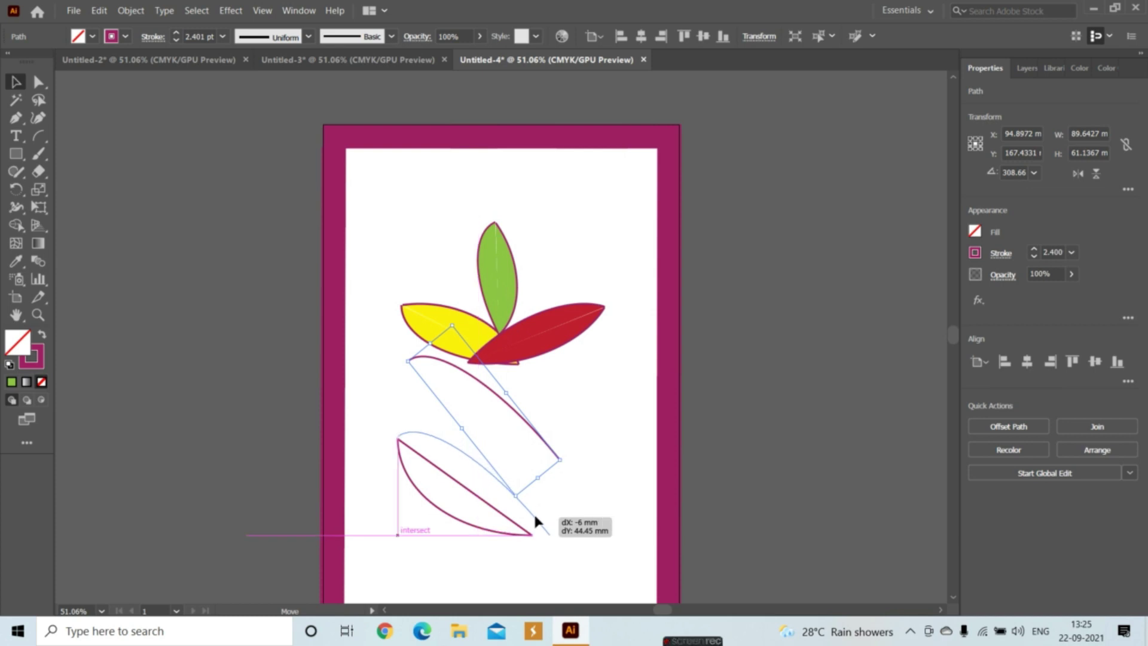
{"action": "left_click_drag", "start_coordinate": [535, 517], "coordinate": [532, 533]}
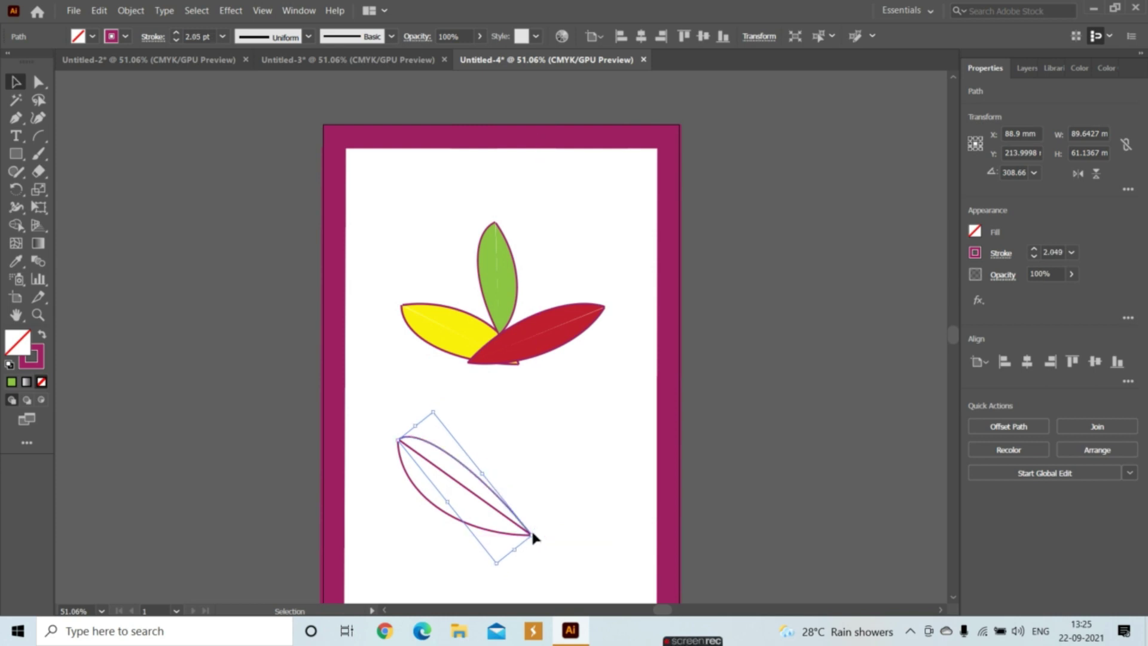
{"action": "left_click", "coordinate": [576, 487]}
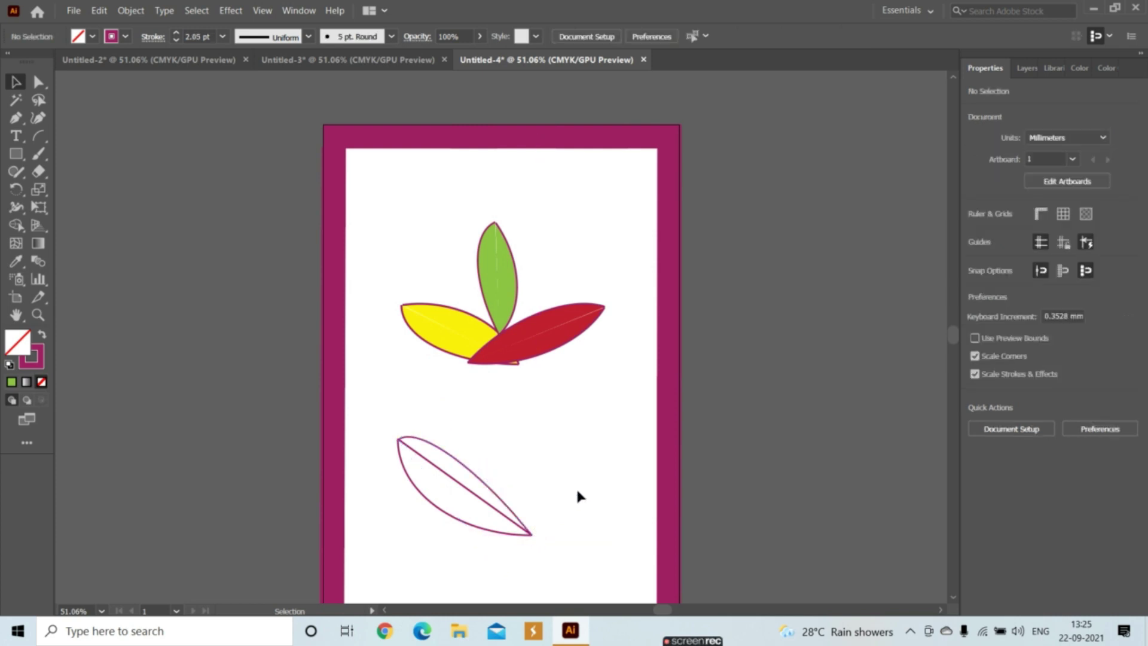
{"action": "left_click", "coordinate": [480, 477]}
{"action": "left_click_drag", "start_coordinate": [480, 478], "coordinate": [487, 473]}
Finish fitting the upper arc, then marquee-select the bottom leaf and its midrib line
{"action": "left_click_drag", "start_coordinate": [535, 531], "coordinate": [532, 535]}
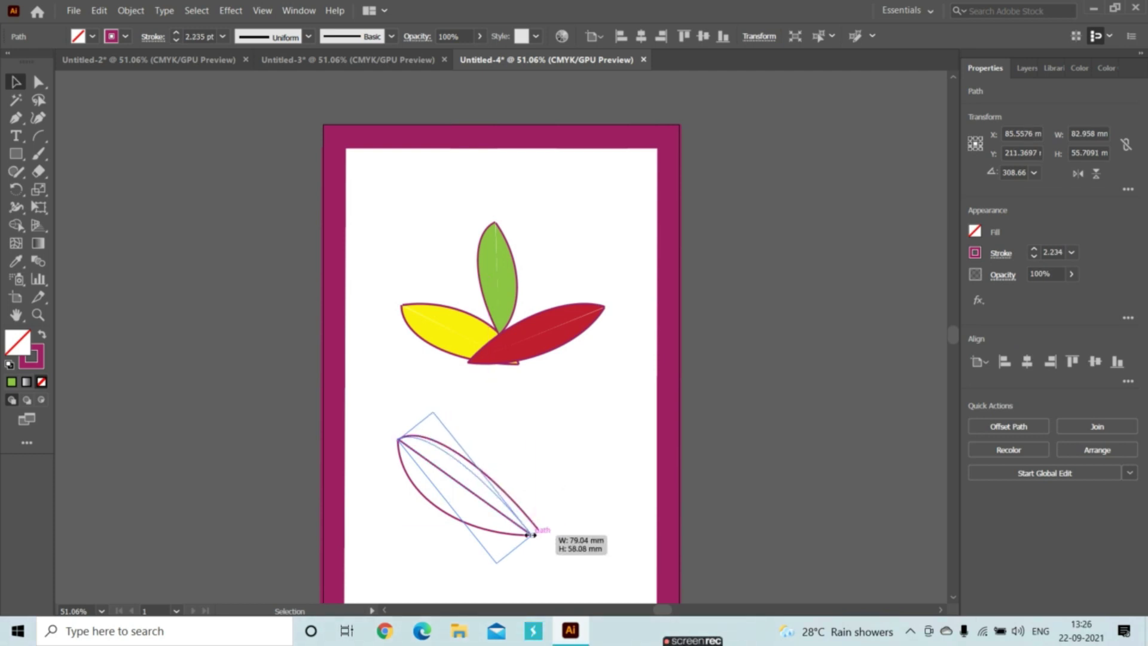
{"action": "left_click", "coordinate": [591, 492]}
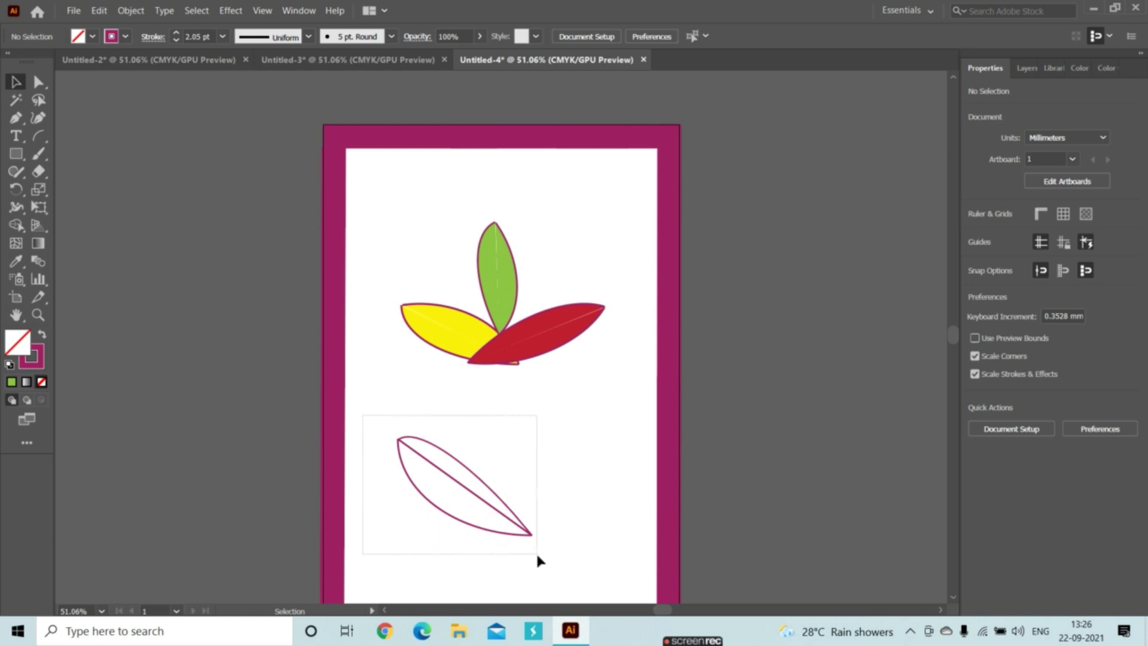
{"action": "left_click_drag", "start_coordinate": [405, 488], "coordinate": [538, 556]}
{"action": "key", "text": "a"}
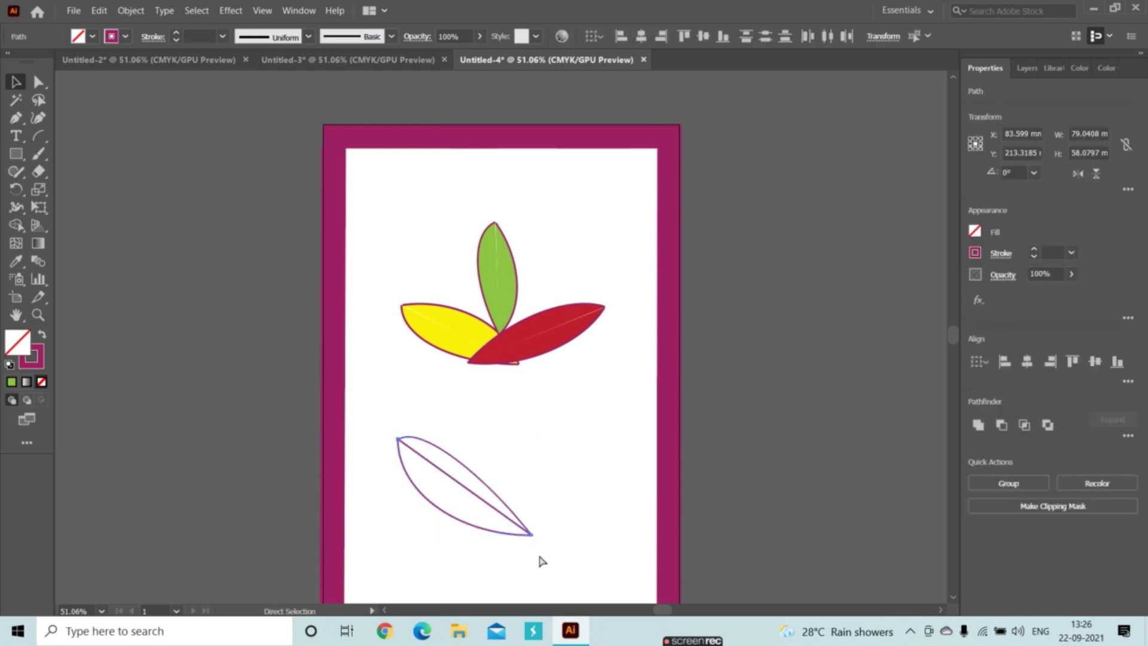
{"action": "key", "text": "v"}
{"action": "left_click", "coordinate": [498, 519]}
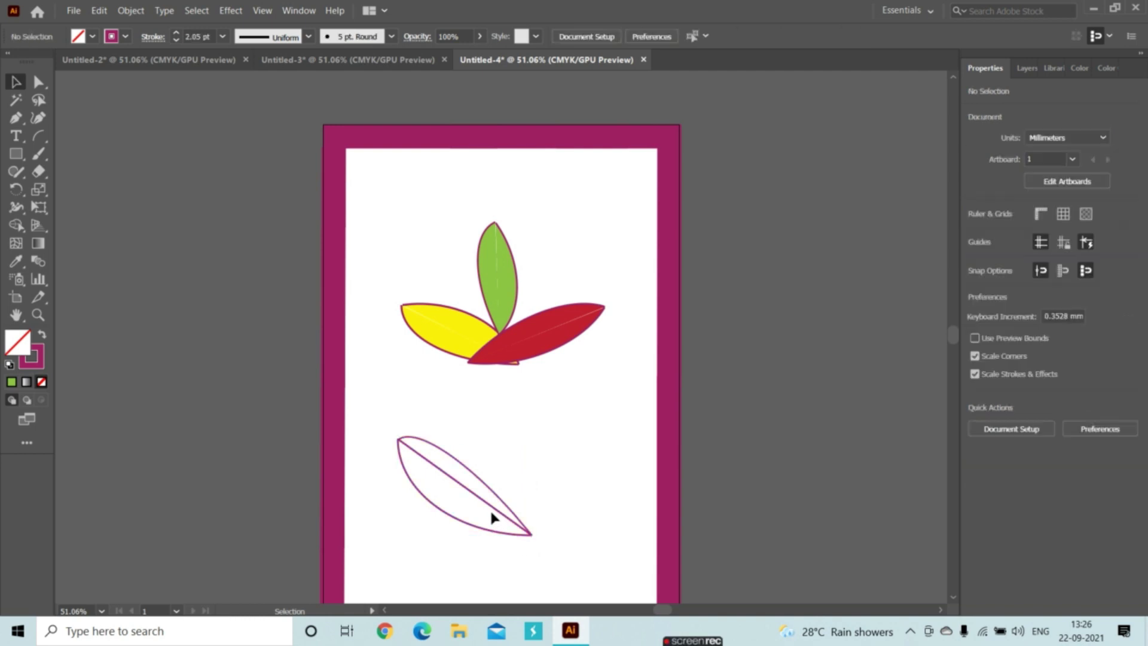
Ungroup the bottom leaf with the right-click Undo Group command
{"action": "left_click", "coordinate": [494, 507]}
{"action": "left_click", "coordinate": [473, 520]}
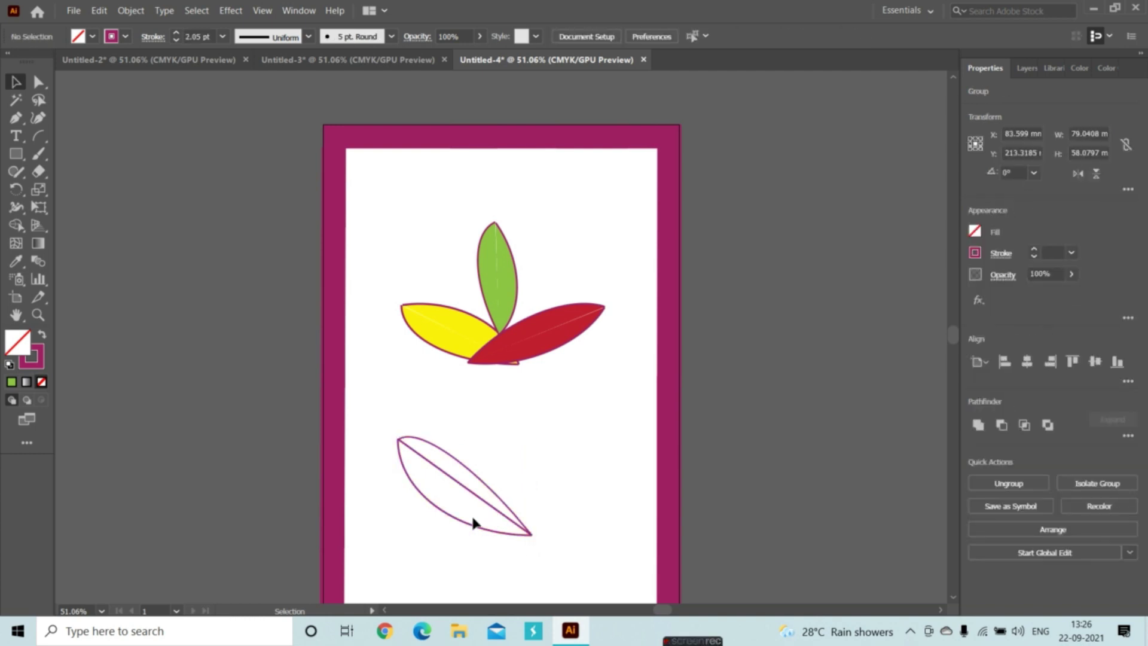
{"action": "right_click", "coordinate": [474, 524]}
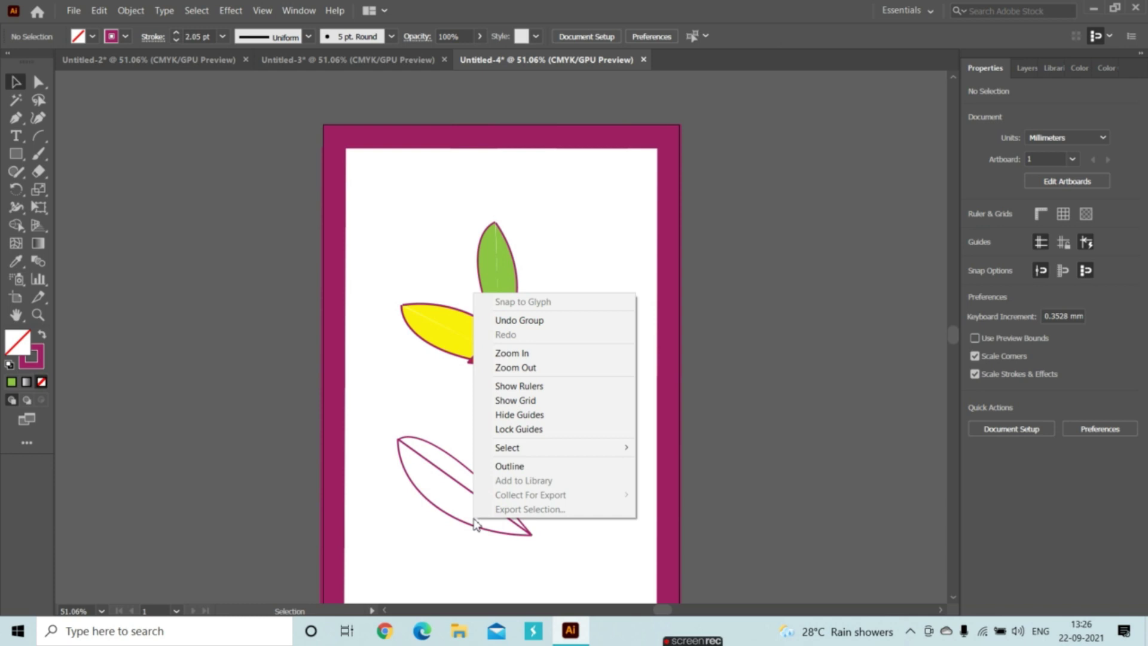
{"action": "left_click", "coordinate": [514, 323]}
Fill the diagonal midrib line with CMYK Yellow, then select the leaf outline
{"action": "left_click", "coordinate": [445, 512]}
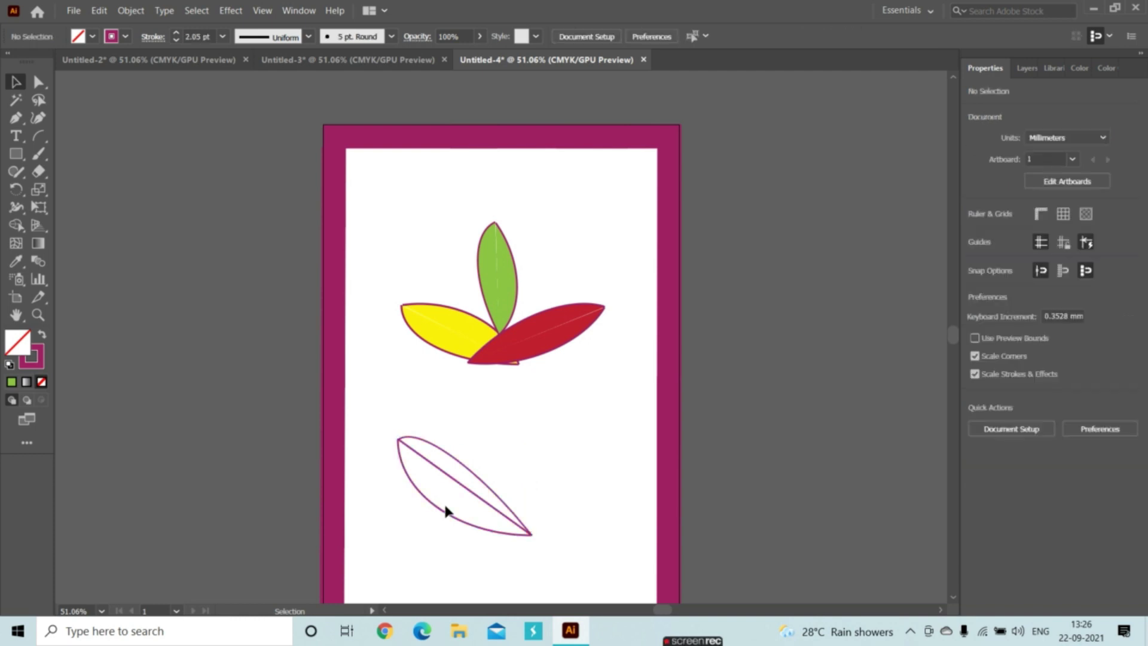
{"action": "left_click", "coordinate": [463, 492]}
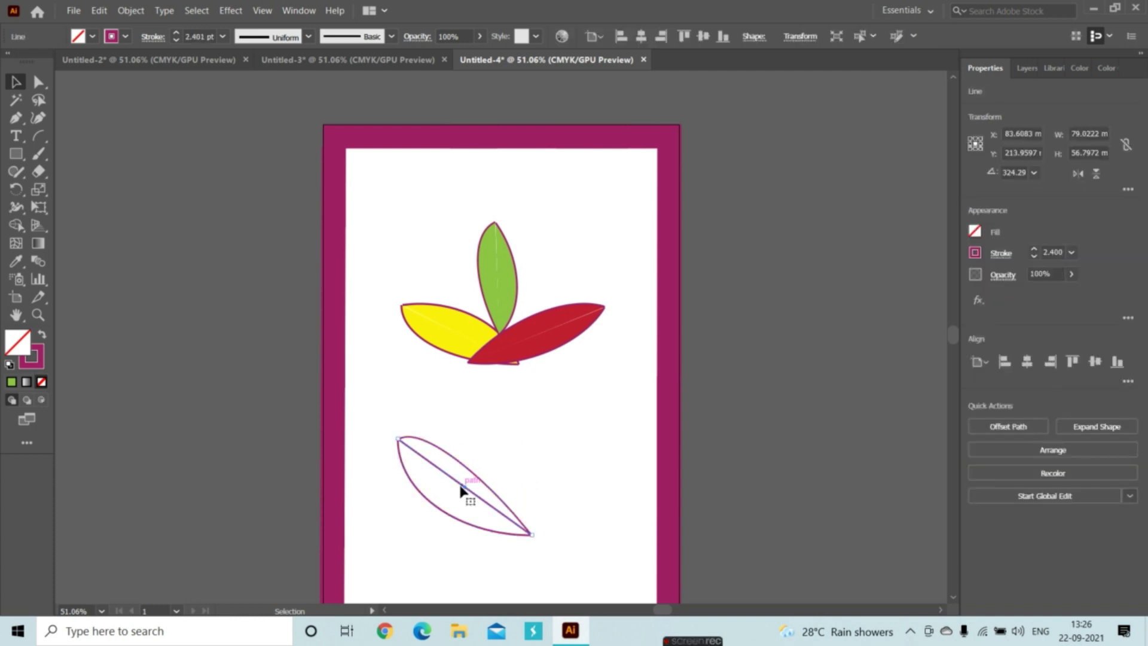
{"action": "left_click", "coordinate": [977, 231]}
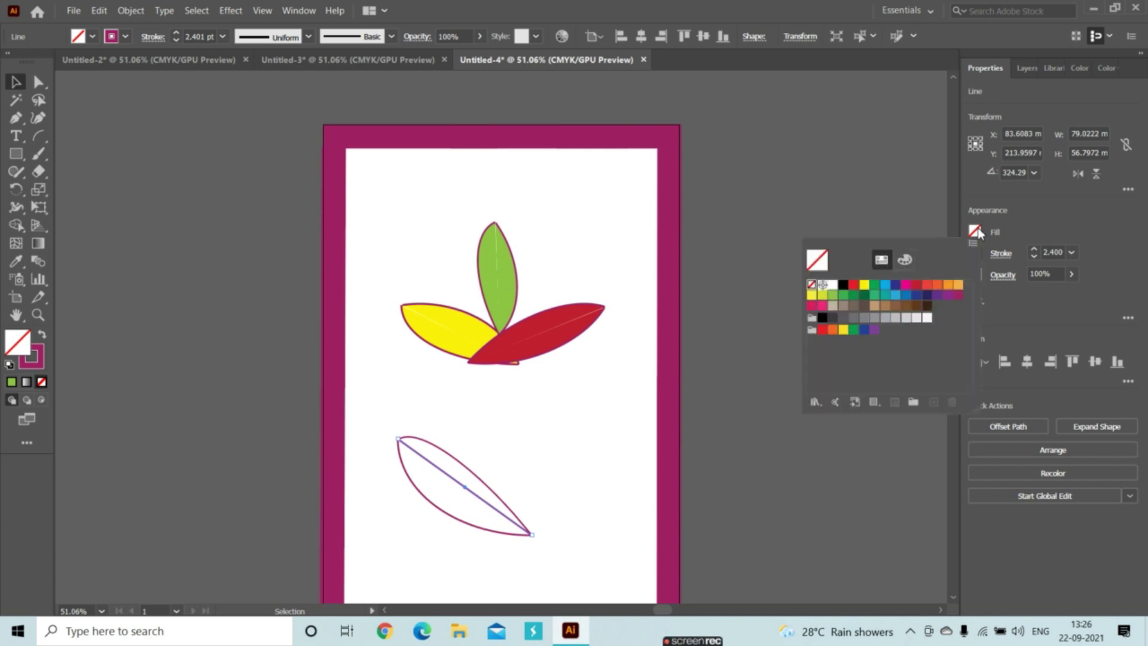
{"action": "left_click", "coordinate": [865, 285]}
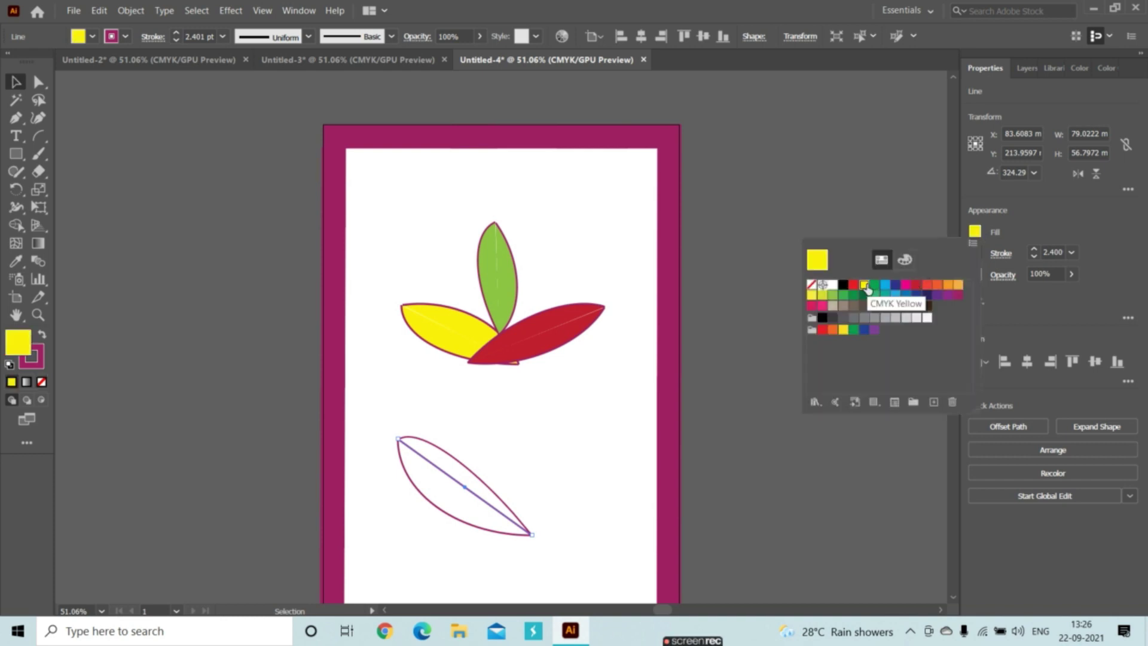
{"action": "left_click", "coordinate": [774, 389]}
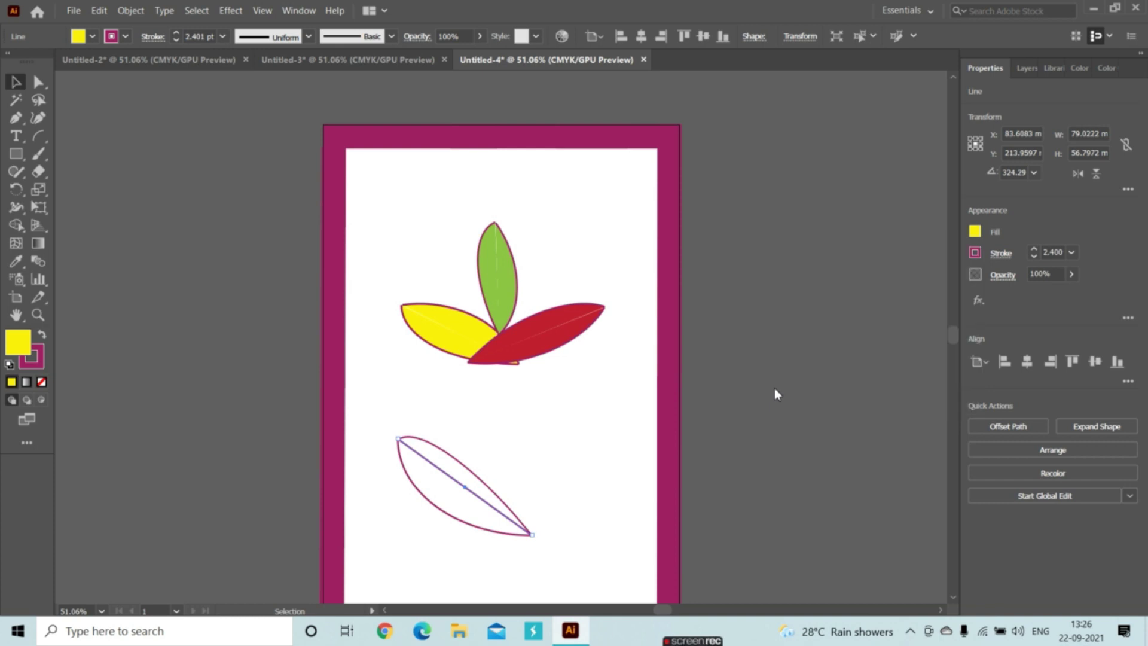
{"action": "left_click", "coordinate": [460, 504]}
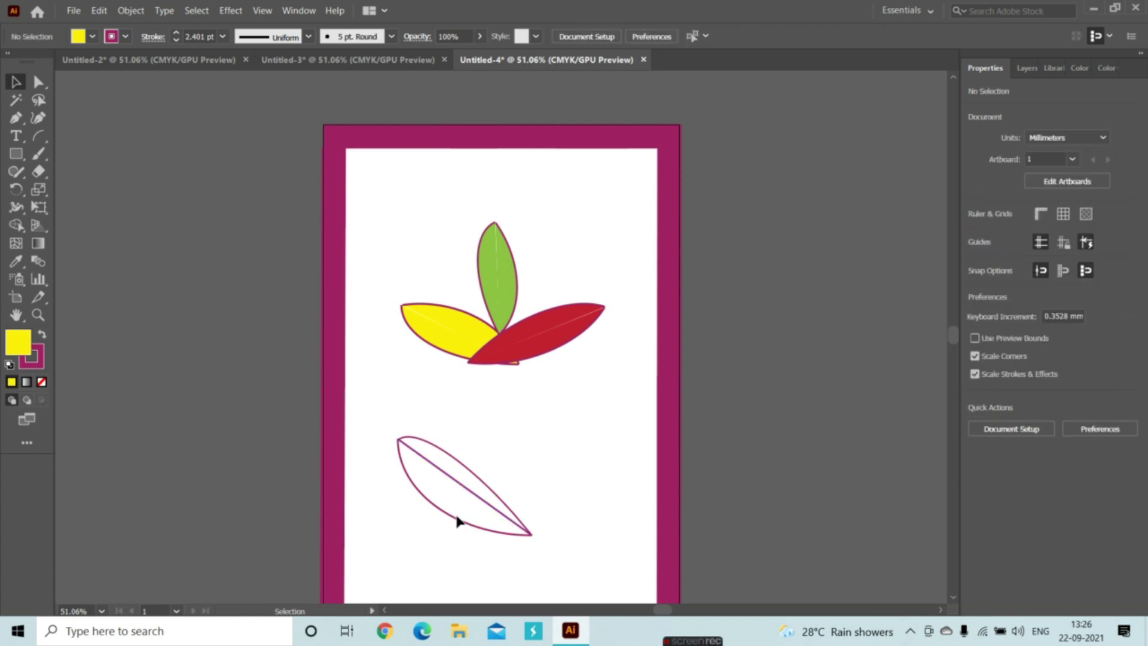
{"action": "left_click", "coordinate": [457, 526]}
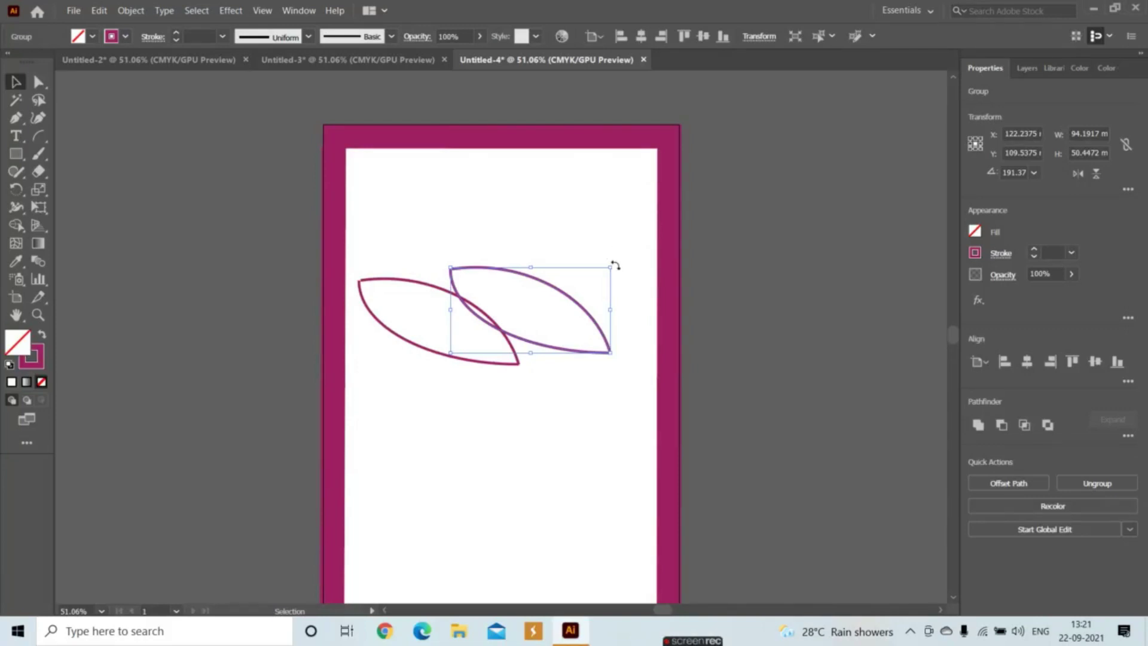
Rotate the right leaf upward, resize it and nudge it so its tip overlaps the left leaf
{"action": "left_click_drag", "start_coordinate": [628, 282], "coordinate": [526, 355]}
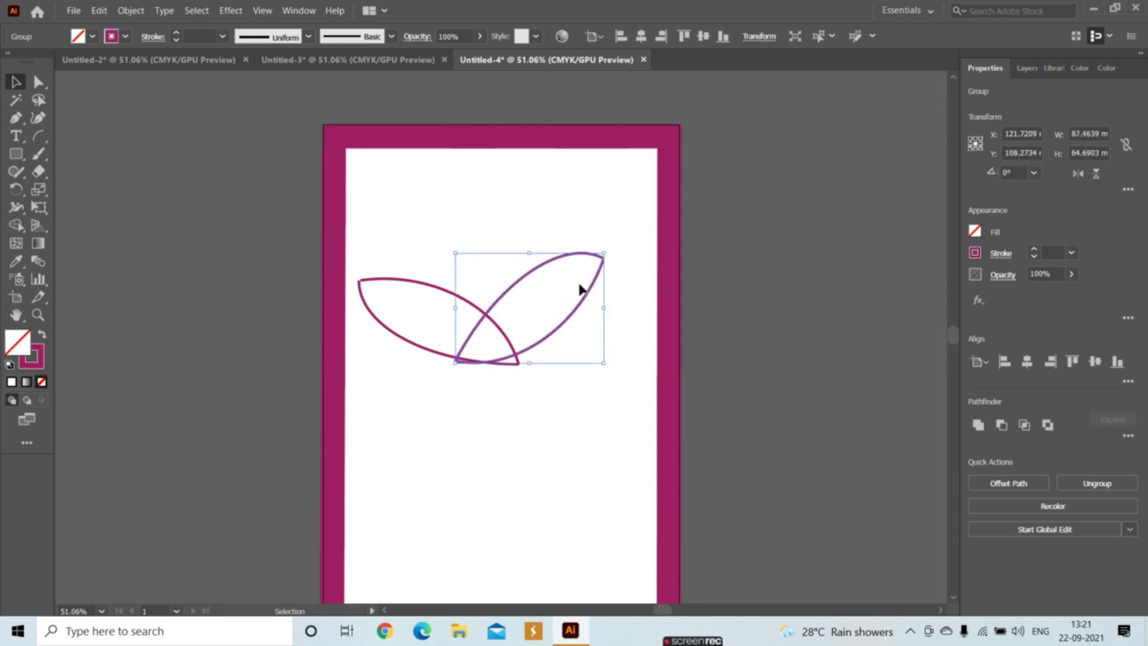
{"action": "left_click_drag", "start_coordinate": [604, 251], "coordinate": [638, 261]}
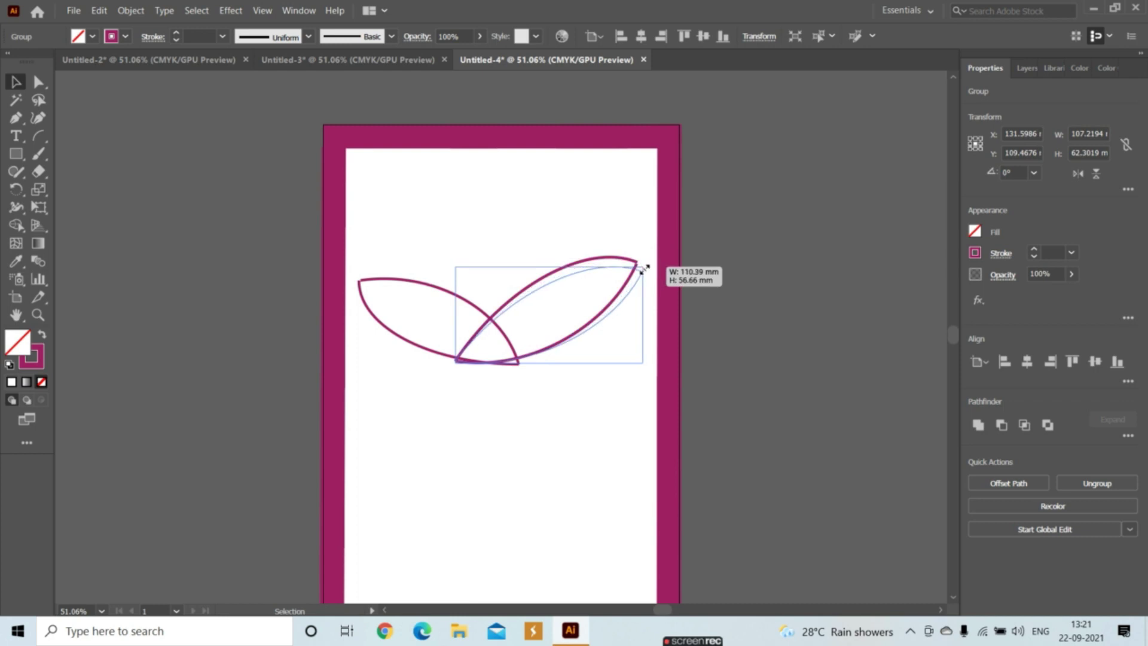
{"action": "left_click_drag", "start_coordinate": [639, 262], "coordinate": [645, 273]}
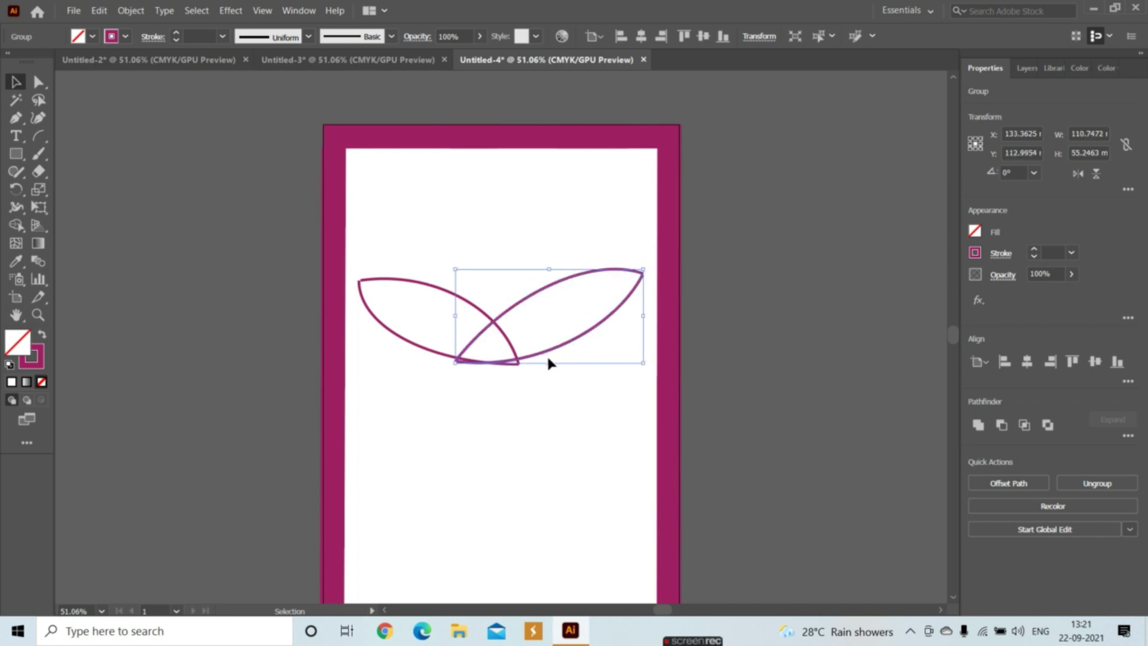
{"action": "left_click_drag", "start_coordinate": [550, 363], "coordinate": [549, 369]}
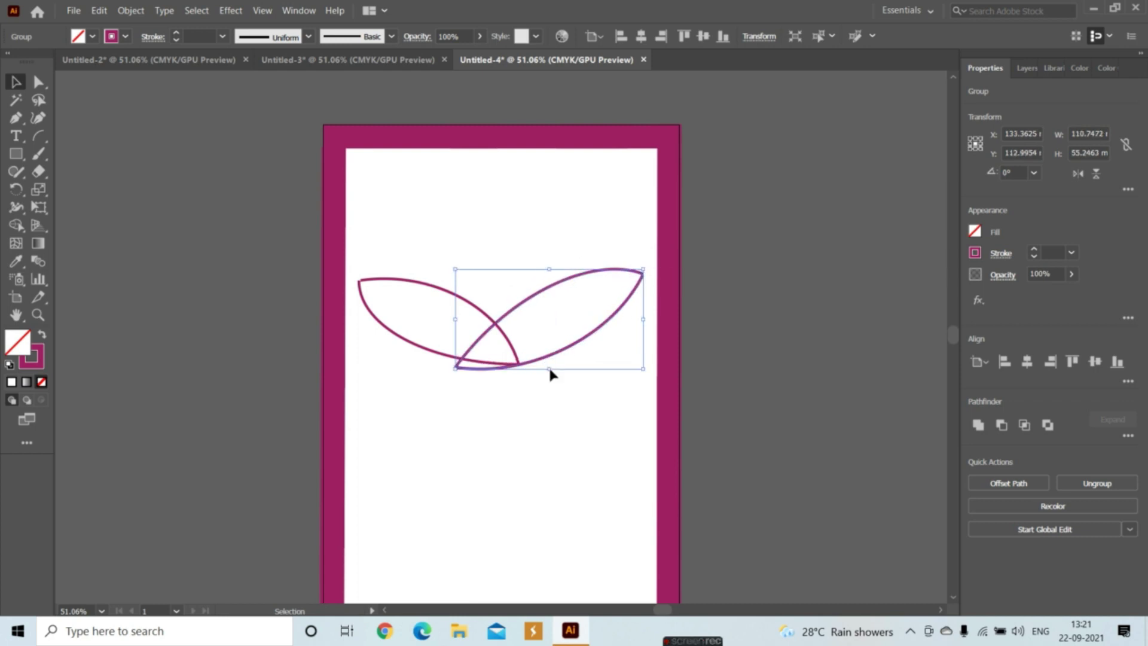
{"action": "left_click_drag", "start_coordinate": [453, 363], "coordinate": [461, 360]}
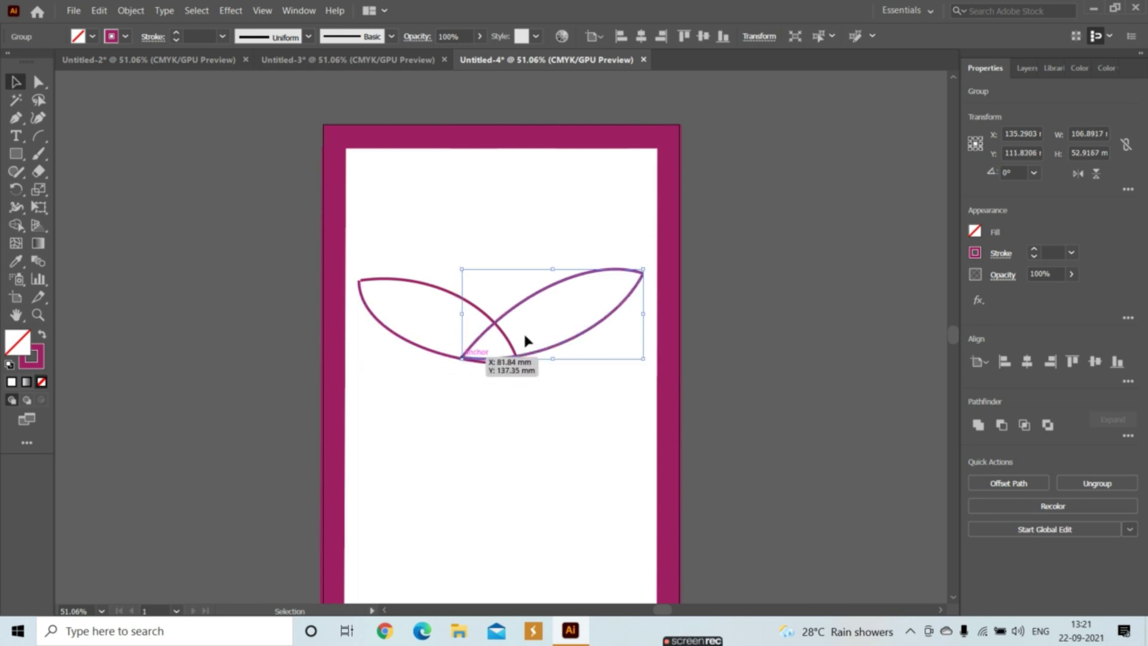
{"action": "left_click_drag", "start_coordinate": [643, 270], "coordinate": [639, 281]}
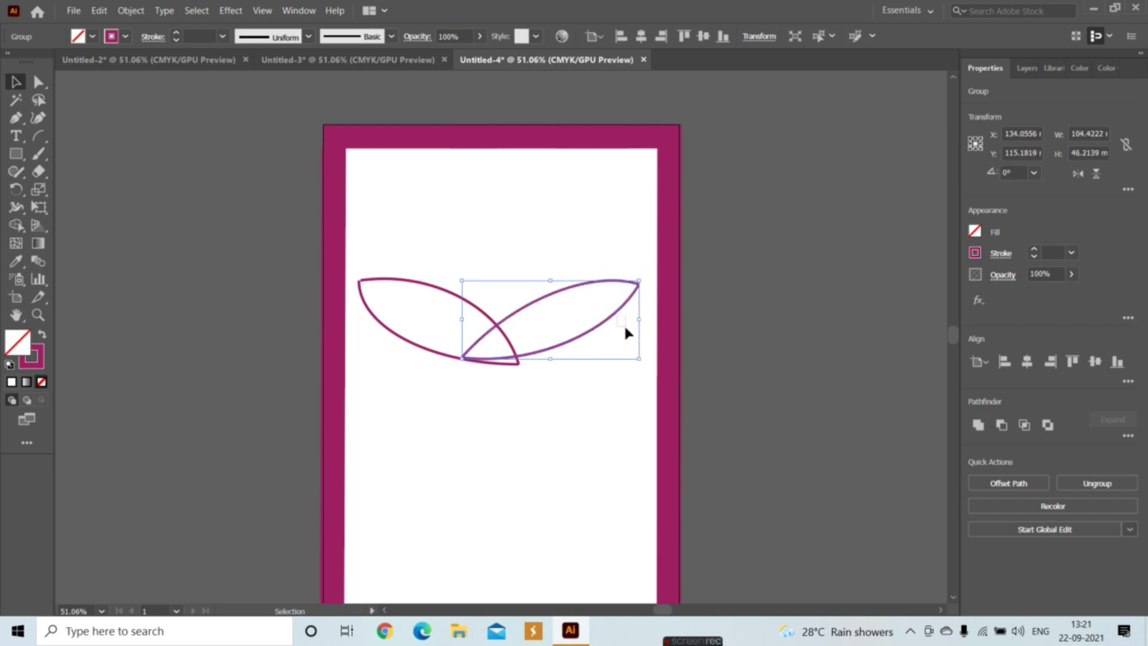
{"action": "left_click", "coordinate": [624, 327]}
{"action": "left_click", "coordinate": [581, 339]}
{"action": "left_click_drag", "start_coordinate": [581, 338], "coordinate": [586, 344]}
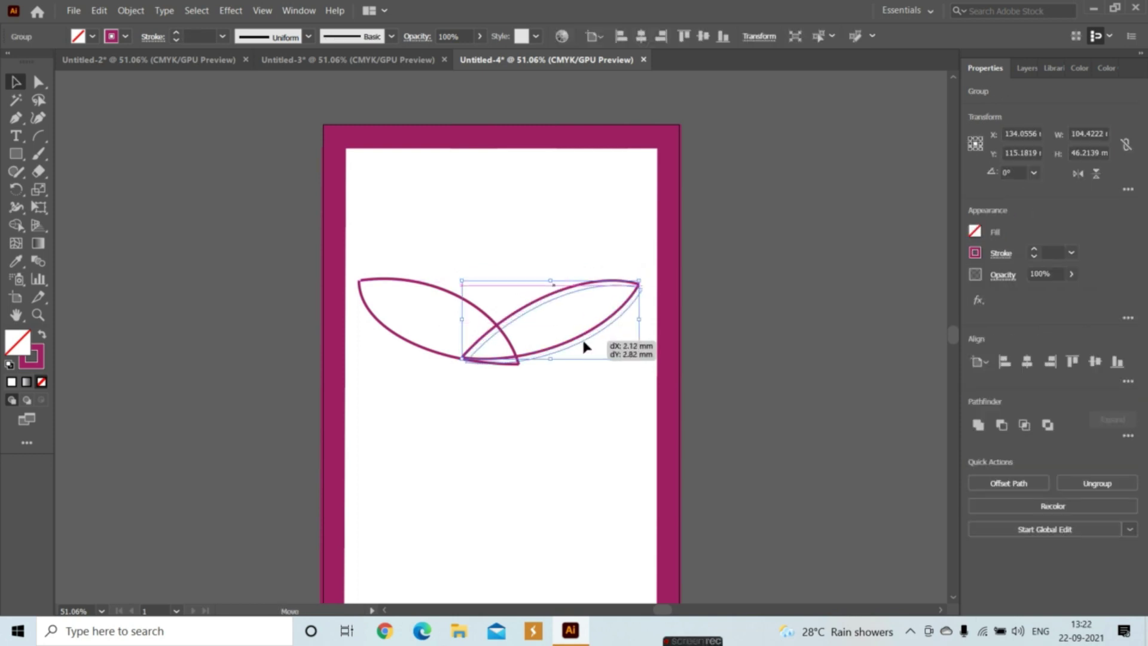
{"action": "left_click", "coordinate": [529, 253]}
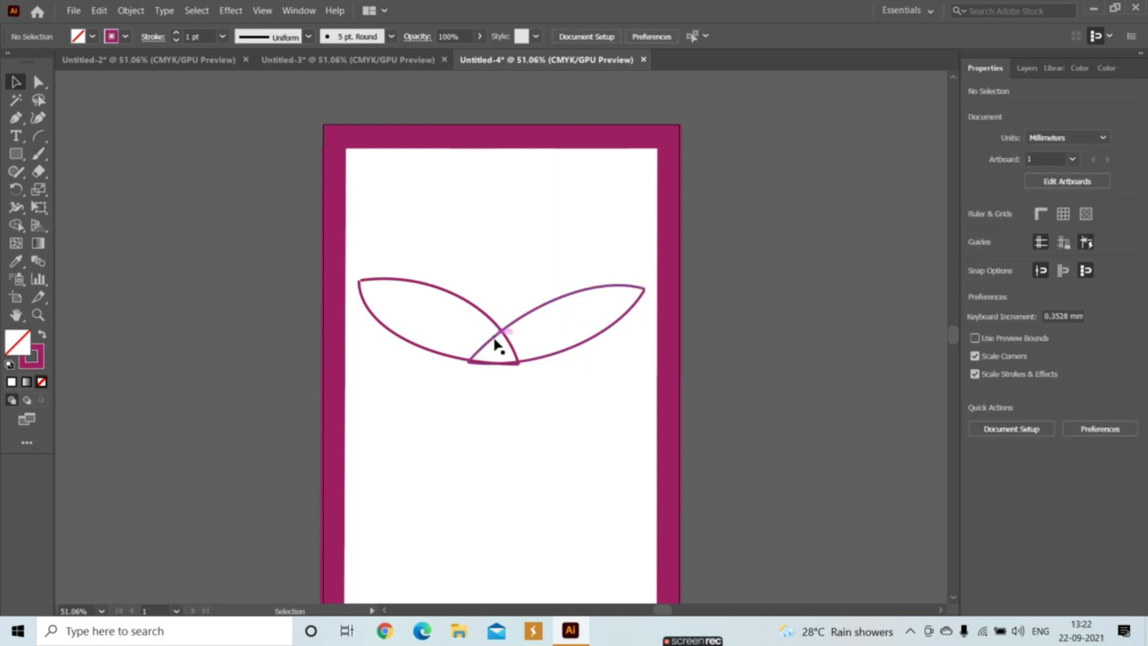
Scale the left leaf down toward its tip and shrink the right leaf to match
{"action": "left_click", "coordinate": [486, 366]}
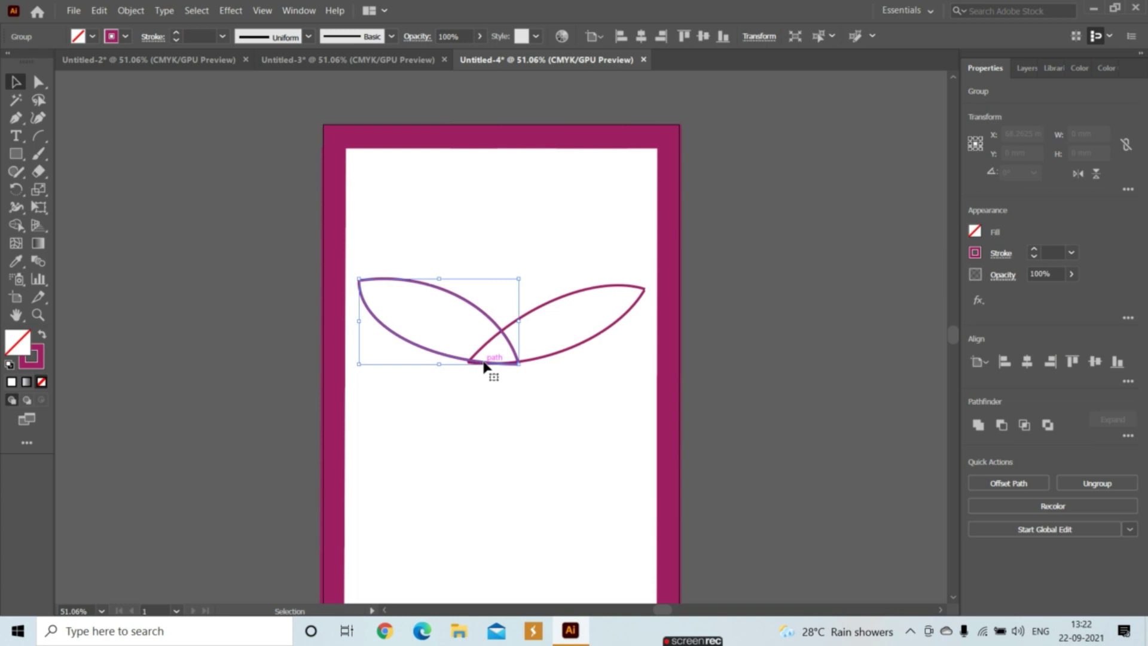
{"action": "left_click_drag", "start_coordinate": [359, 279], "coordinate": [401, 306]}
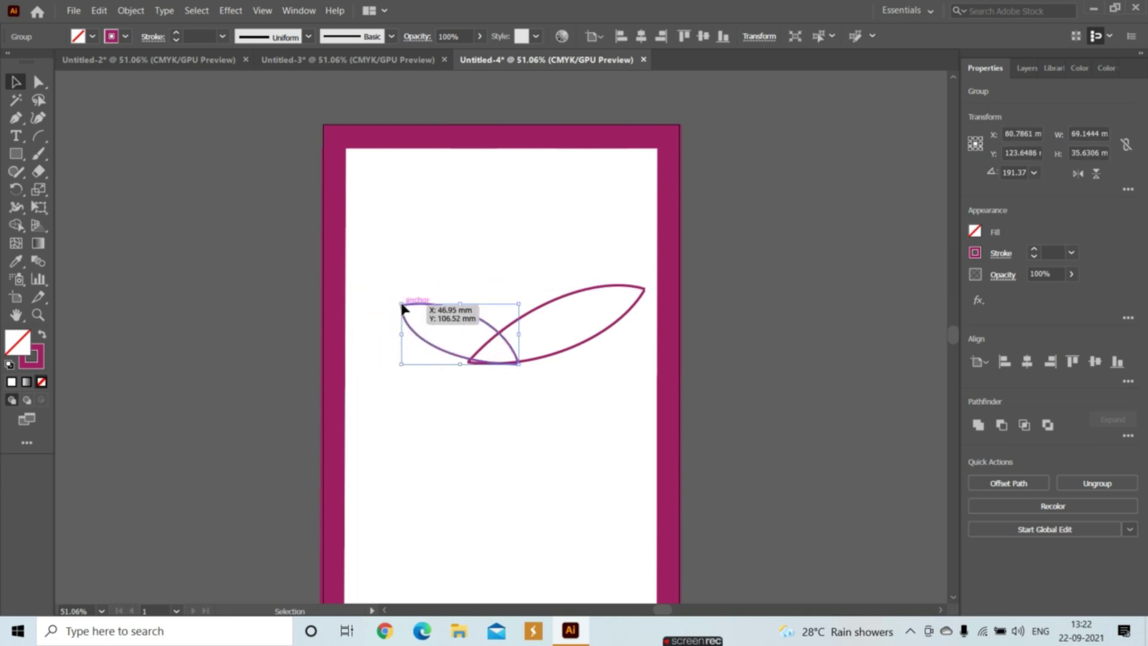
{"action": "left_click", "coordinate": [635, 299]}
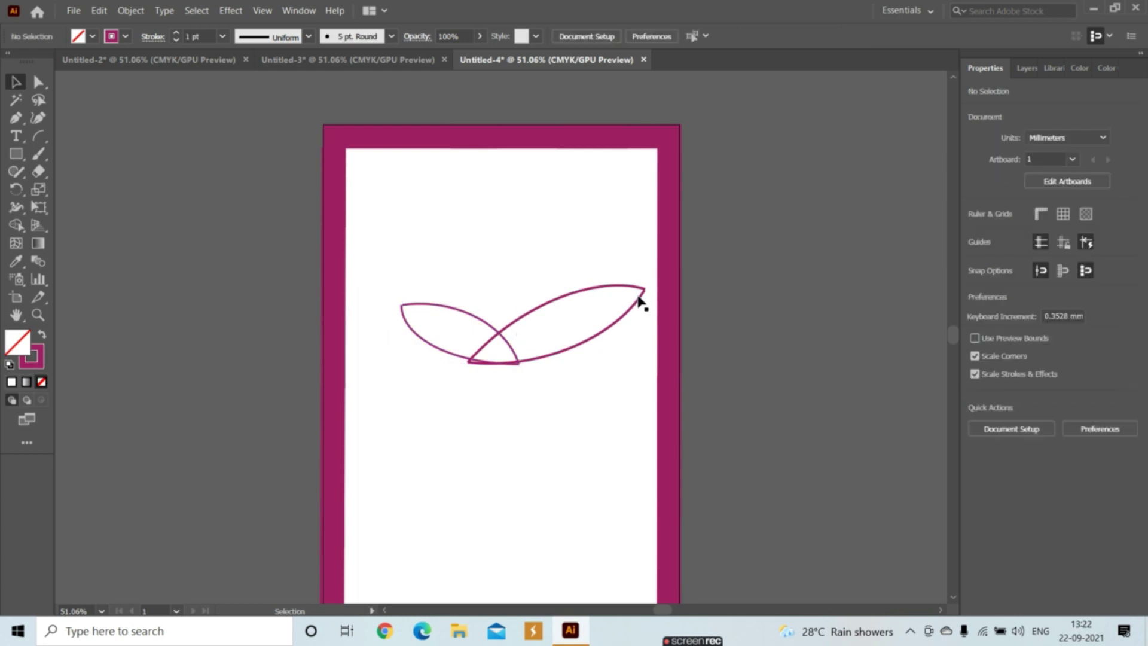
{"action": "left_click", "coordinate": [642, 293]}
{"action": "left_click_drag", "start_coordinate": [646, 281], "coordinate": [605, 306]}
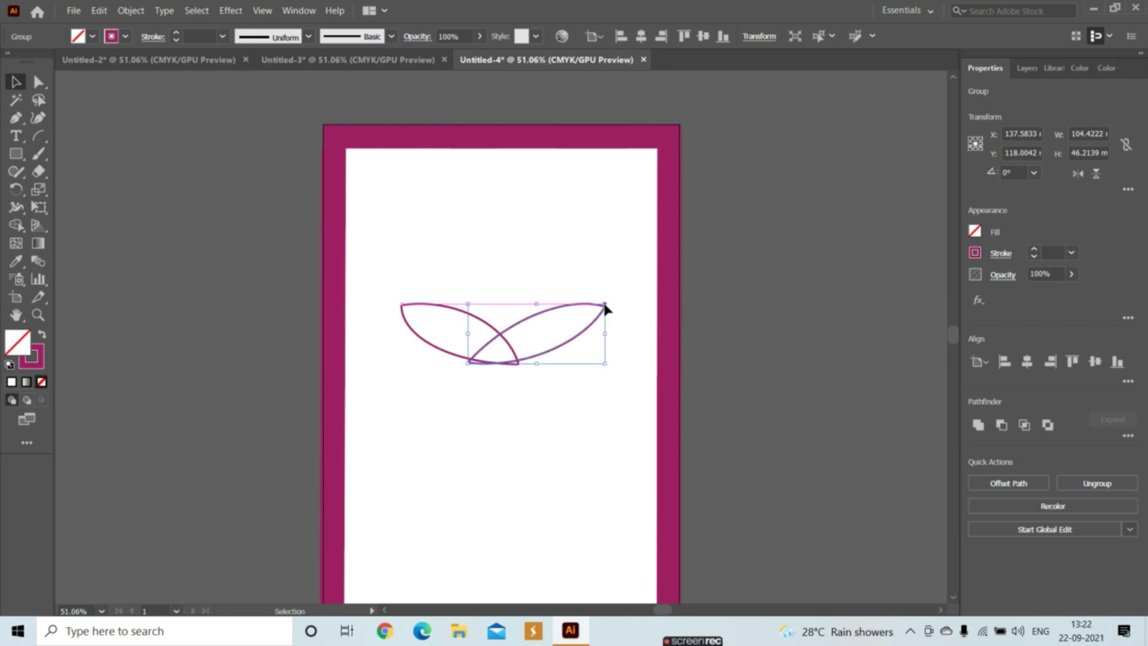
{"action": "left_click", "coordinate": [545, 262]}
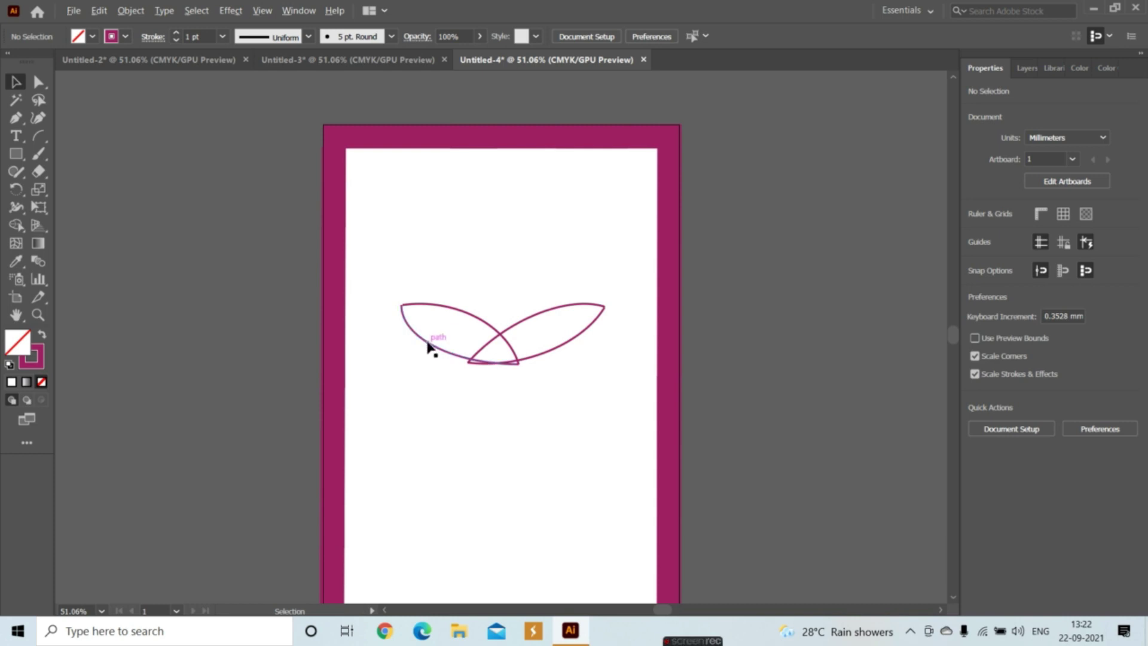
Copy the left leaf upward, rotate it, move it between the side leaves and shrink it
{"action": "left_click_drag", "start_coordinate": [430, 347], "coordinate": [428, 314]}
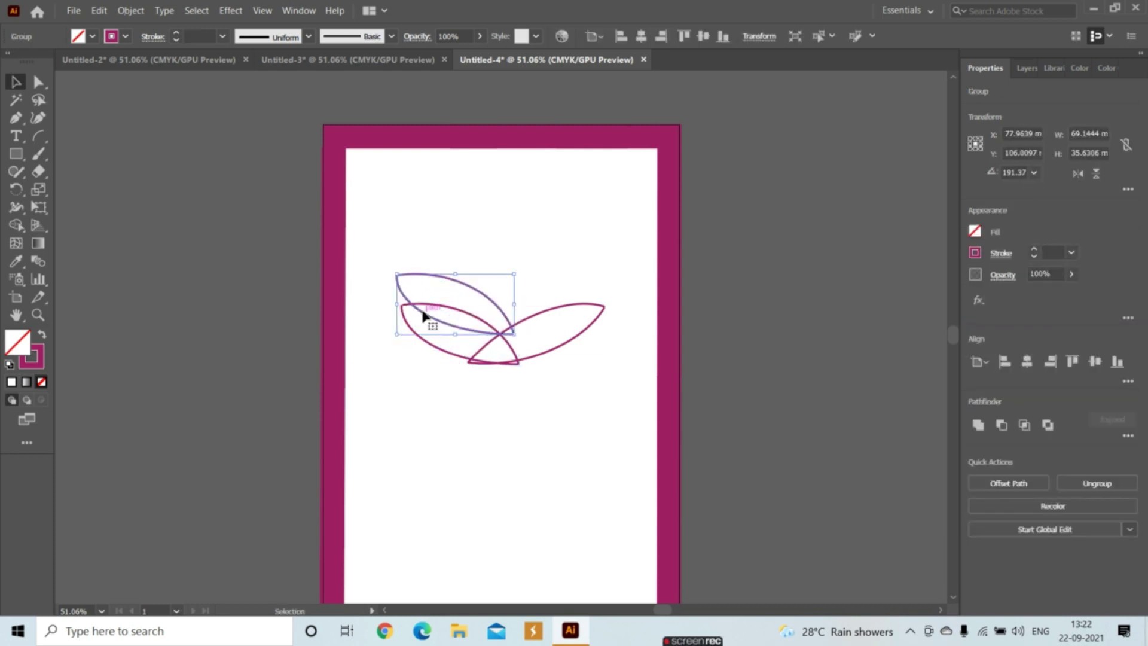
{"action": "left_click", "coordinate": [393, 270]}
{"action": "left_click", "coordinate": [398, 277]}
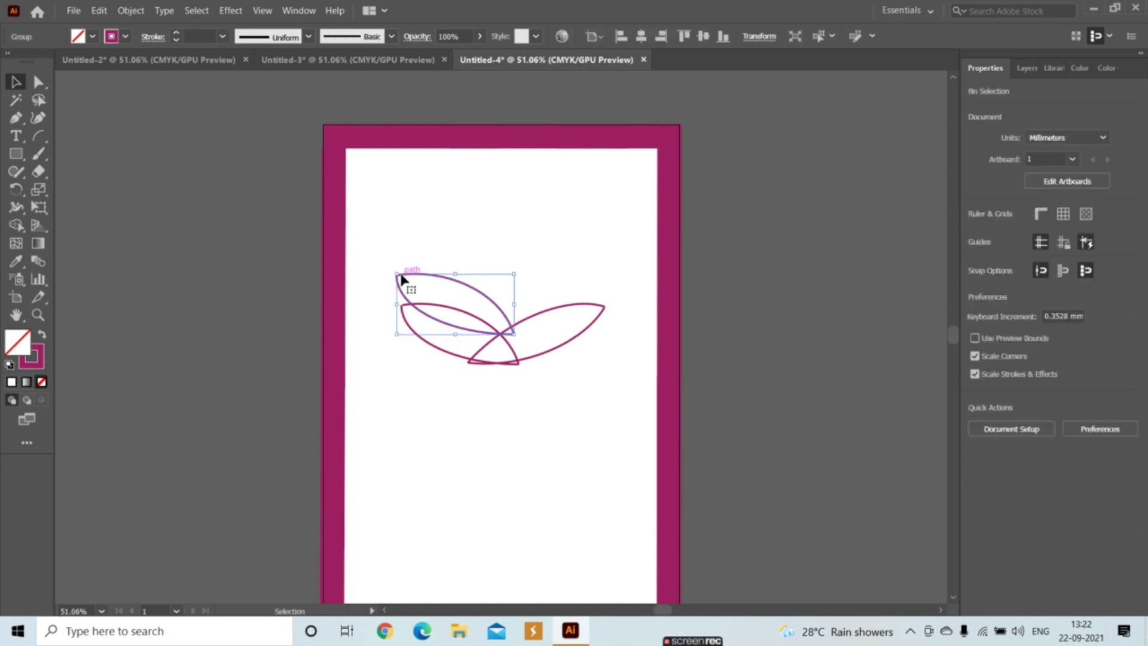
{"action": "left_click_drag", "start_coordinate": [390, 266], "coordinate": [418, 260]}
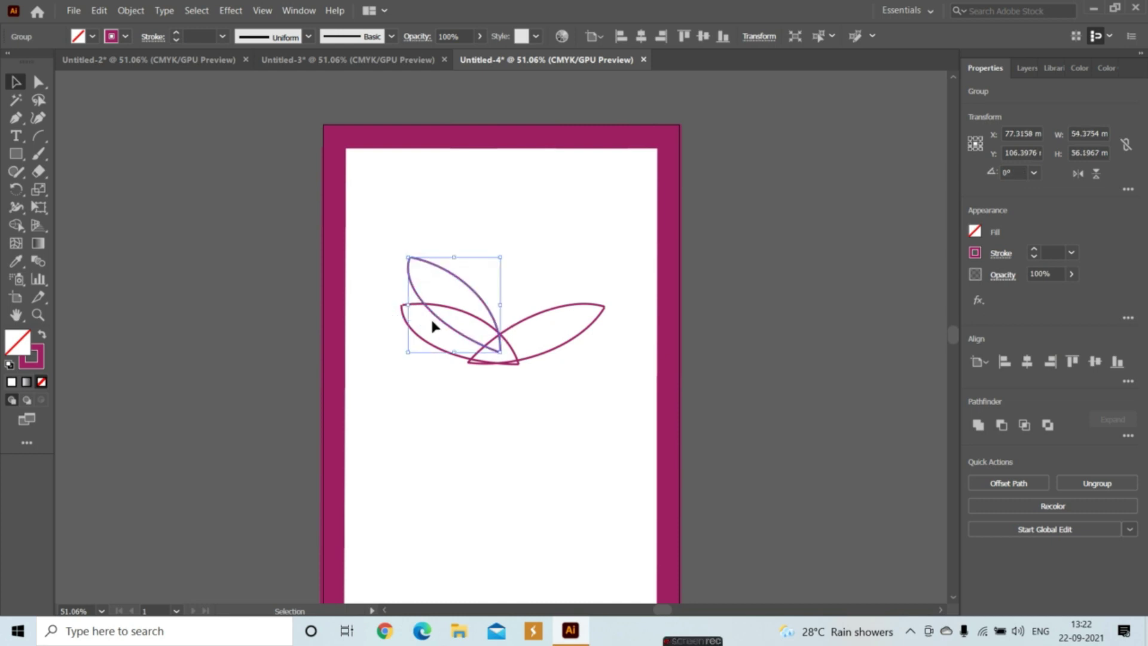
{"action": "mouse_move", "coordinate": [482, 352]}
{"action": "left_mouse_down"}
{"action": "mouse_move", "coordinate": [489, 358]}
{"action": "mouse_move", "coordinate": [473, 328]}
{"action": "left_mouse_up"}
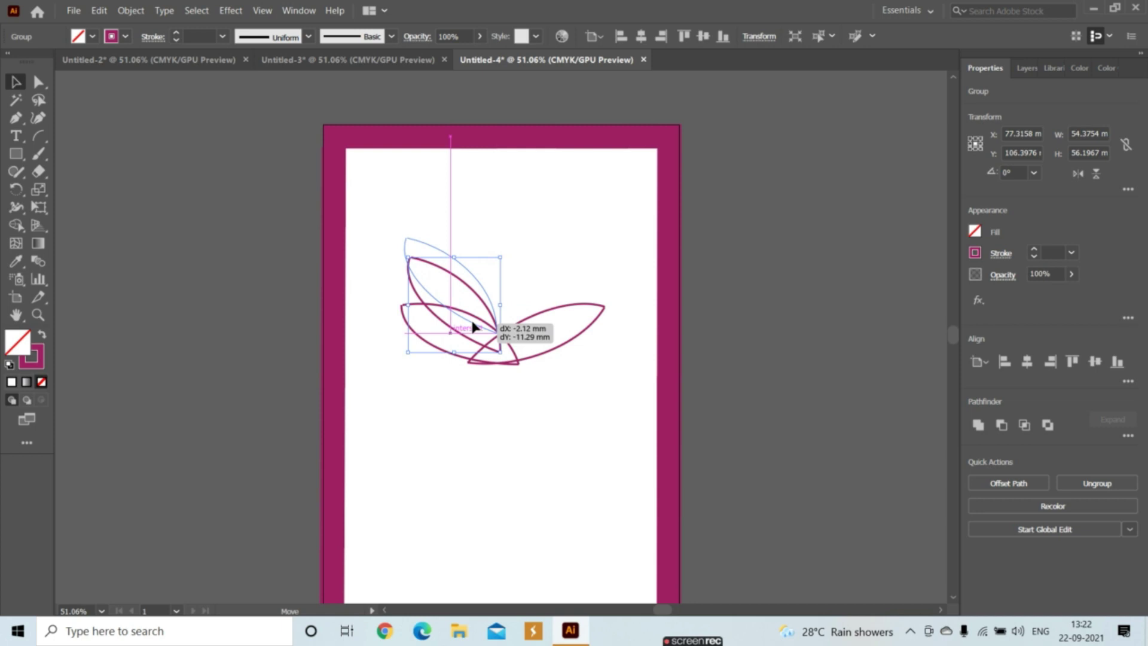
{"action": "left_click_drag", "start_coordinate": [472, 326], "coordinate": [502, 336]}
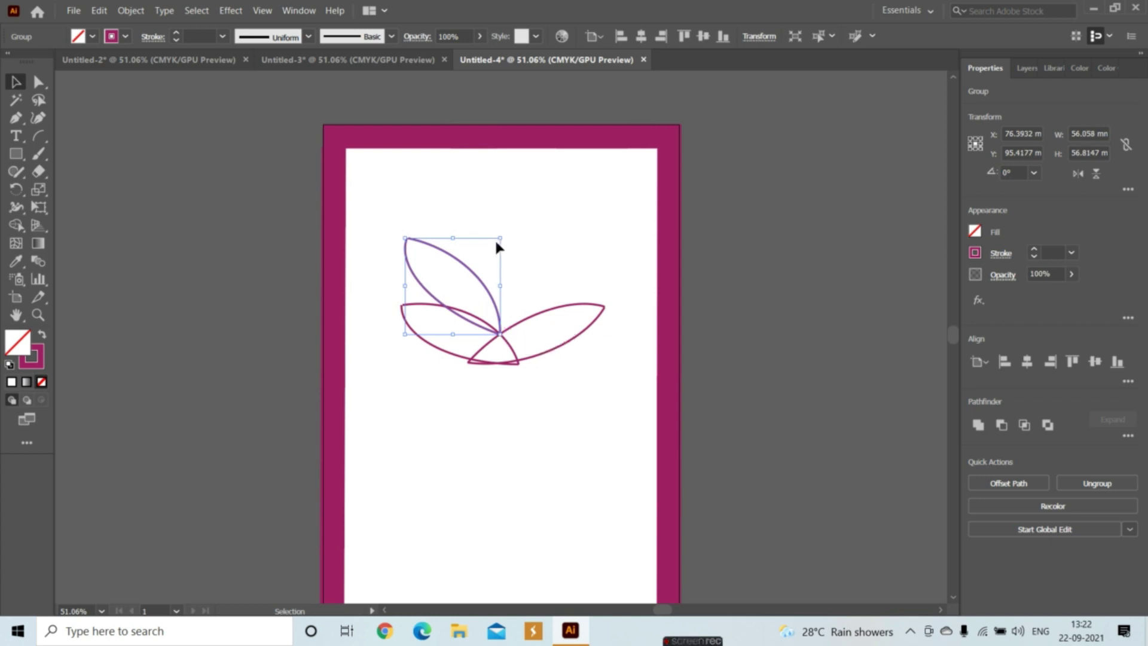
{"action": "left_click_drag", "start_coordinate": [404, 335], "coordinate": [411, 328]}
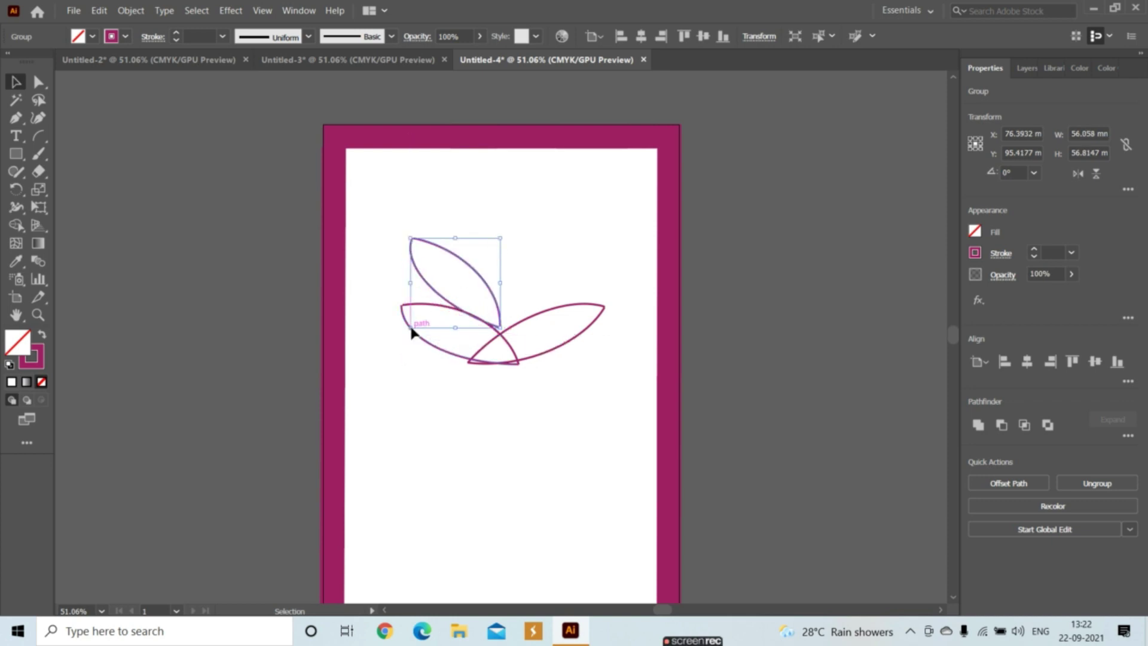
{"action": "left_click", "coordinate": [493, 241]}
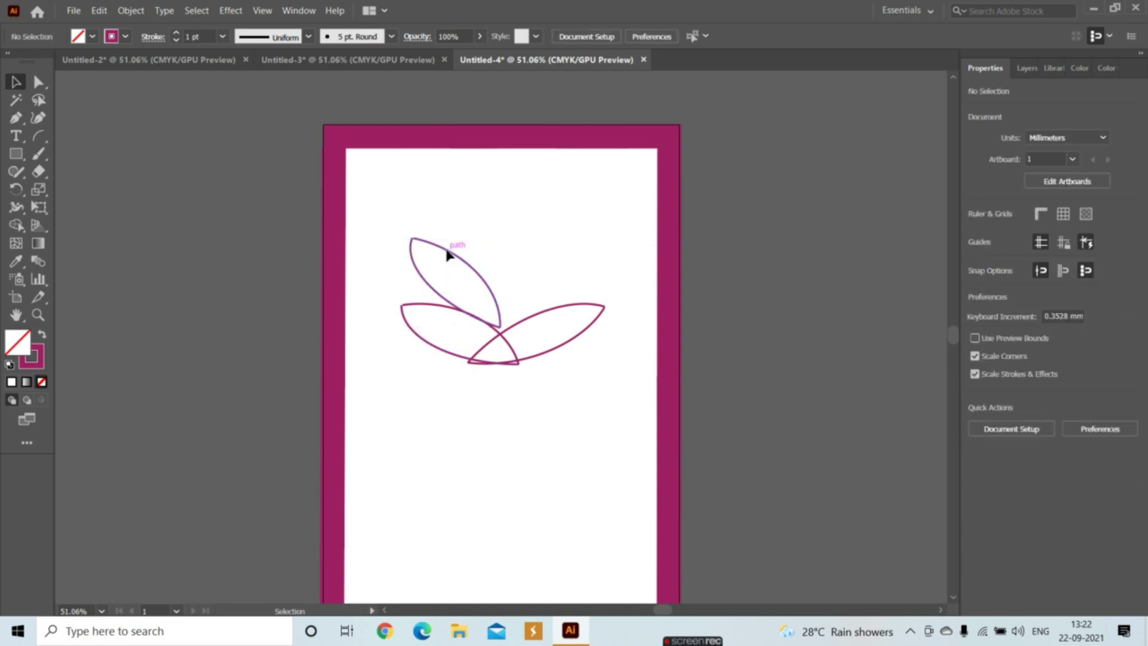
Scale the third leaf further and rotate it to stand upright
{"action": "left_click", "coordinate": [451, 255]}
{"action": "left_click_drag", "start_coordinate": [410, 238], "coordinate": [419, 251]}
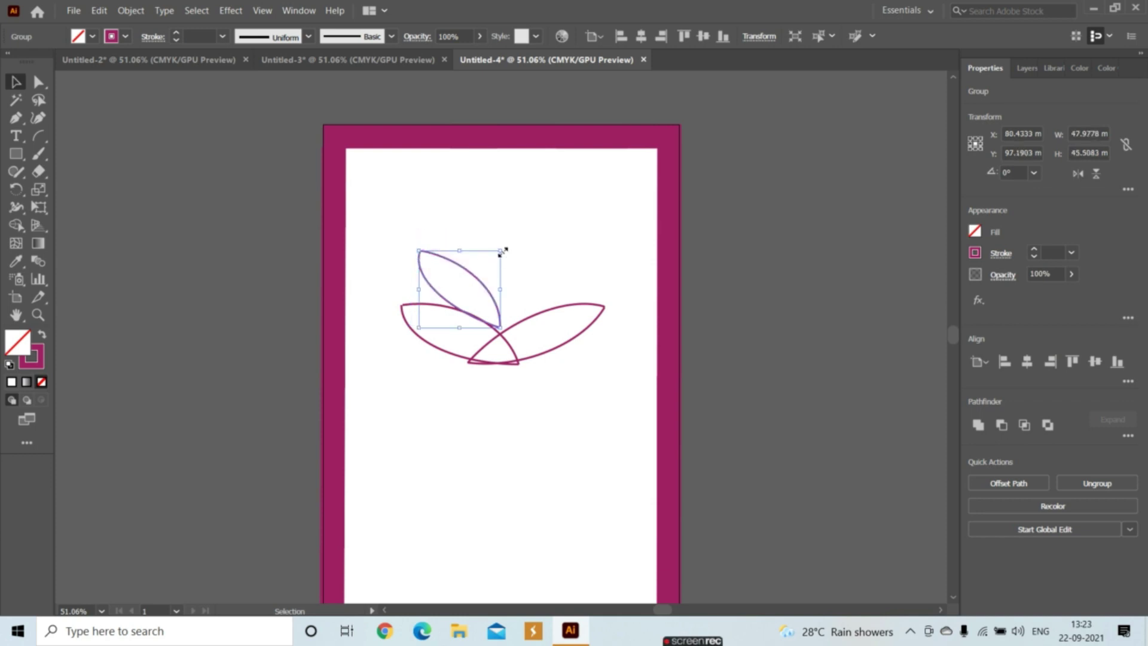
{"action": "left_click_drag", "start_coordinate": [503, 251], "coordinate": [506, 258]}
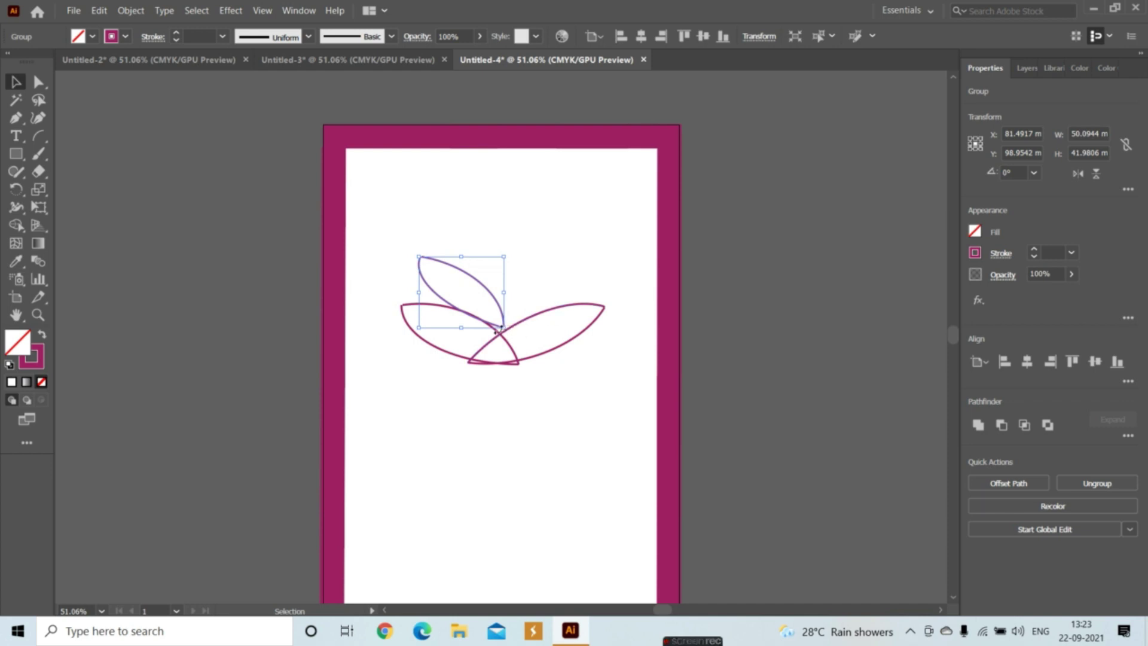
{"action": "left_click_drag", "start_coordinate": [502, 327], "coordinate": [502, 334]}
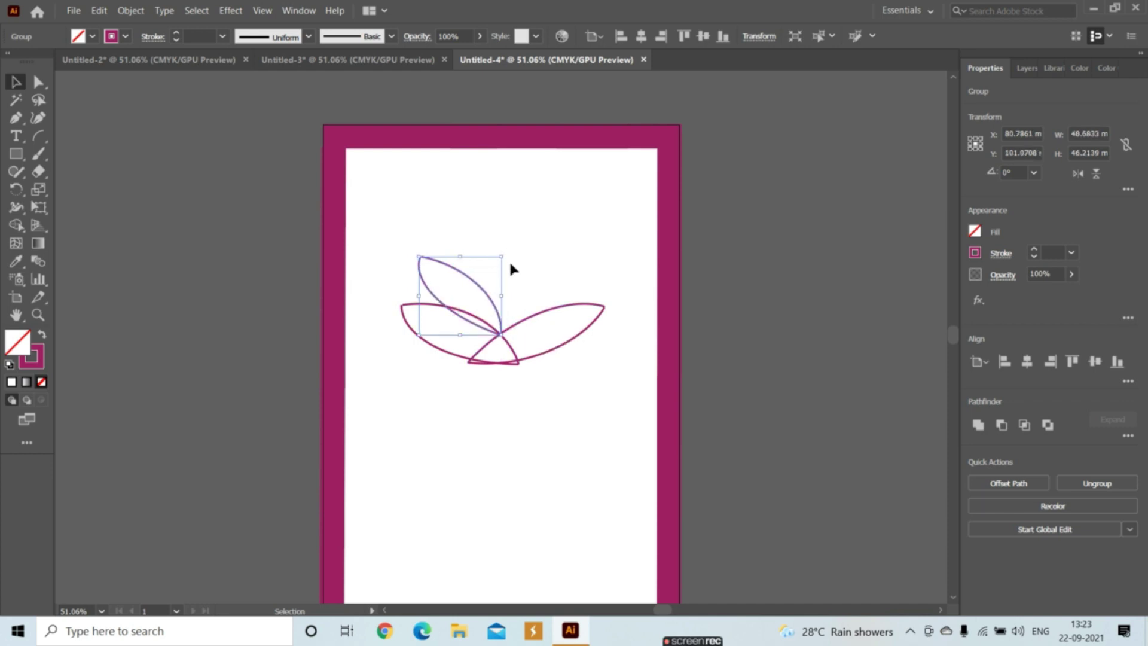
{"action": "mouse_move", "coordinate": [508, 253]}
{"action": "left_mouse_down"}
{"action": "mouse_move", "coordinate": [535, 305]}
{"action": "mouse_move", "coordinate": [514, 290]}
{"action": "left_mouse_up"}
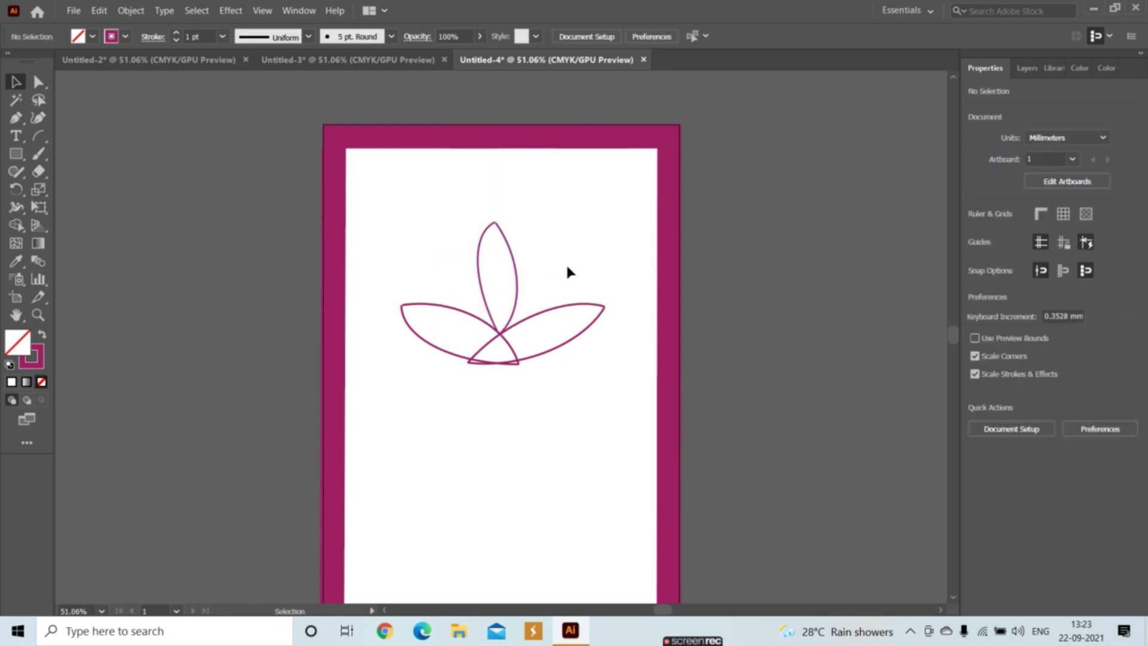
Fill the right leaf with red from the Fill swatches
{"action": "left_click", "coordinate": [531, 358]}
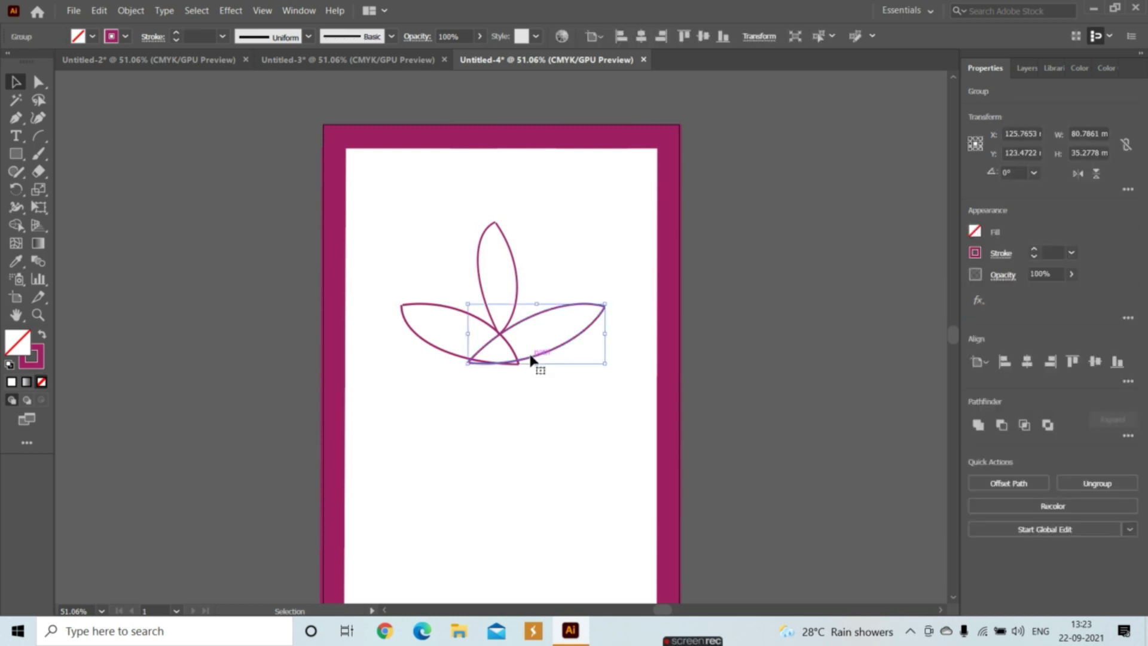
{"action": "left_click", "coordinate": [976, 232]}
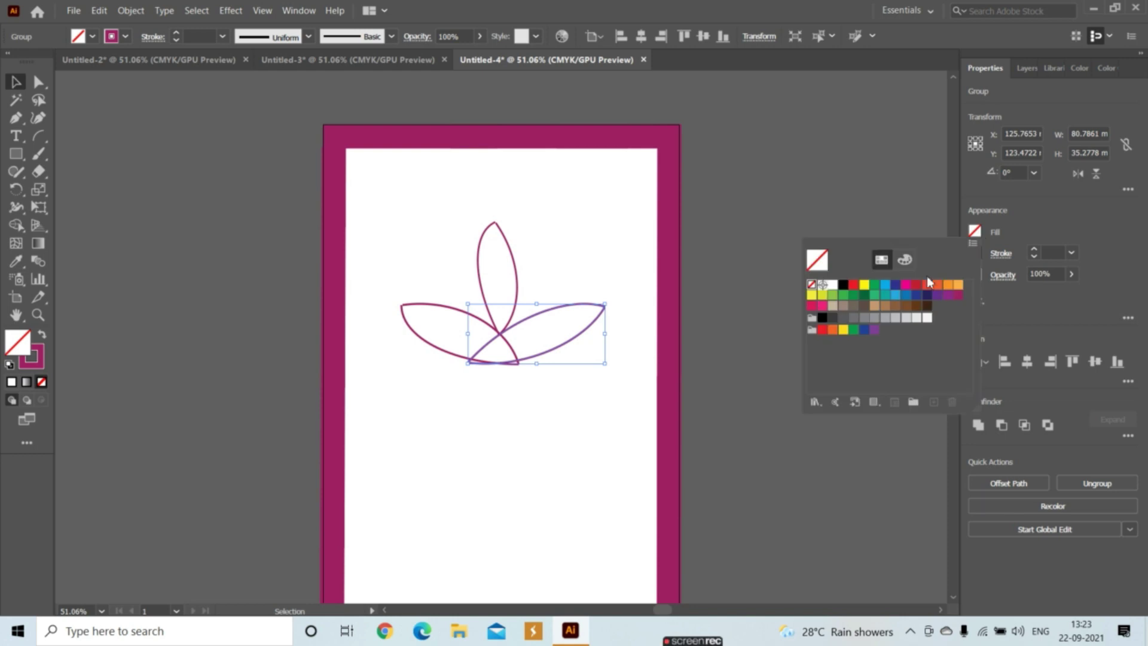
{"action": "left_click", "coordinate": [915, 285]}
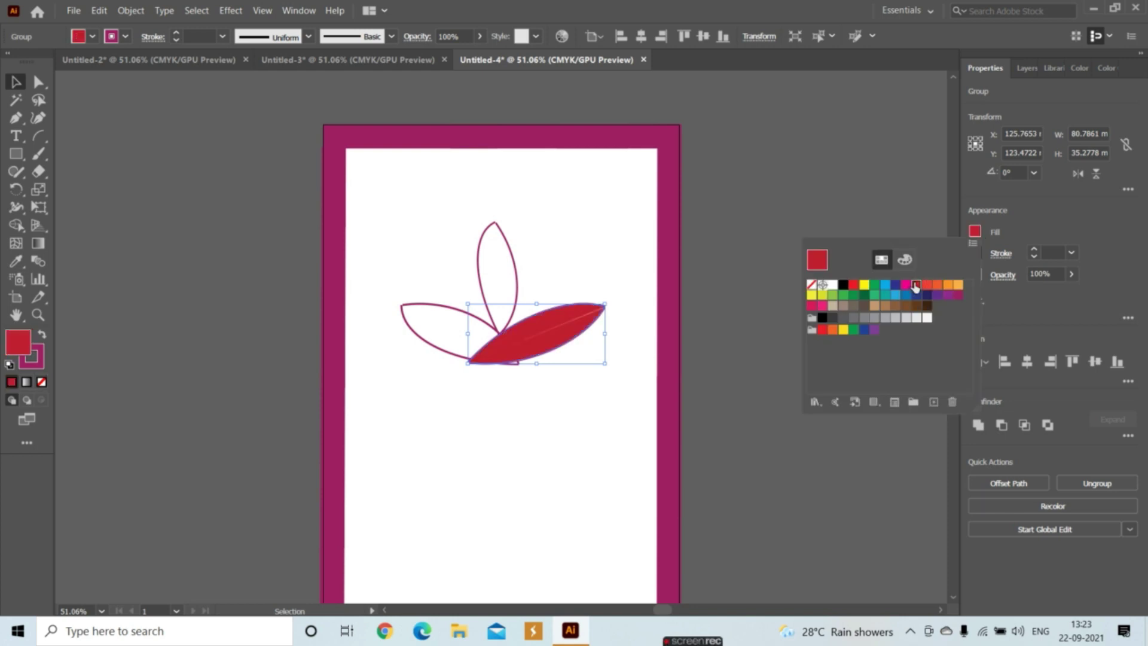
{"action": "left_click", "coordinate": [454, 332]}
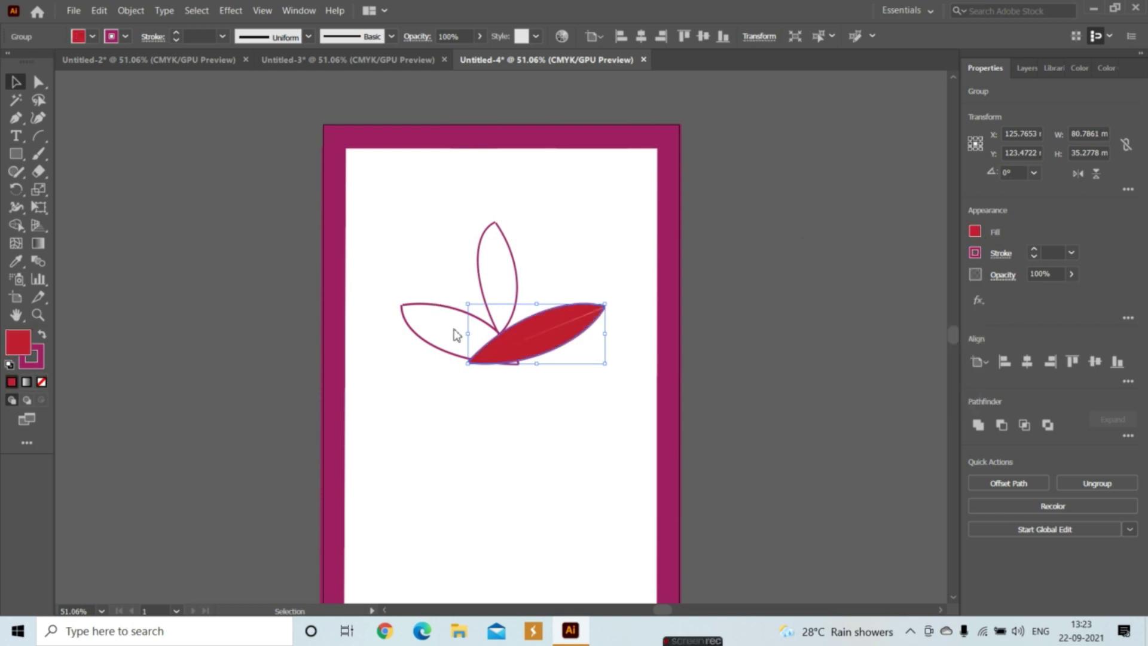
{"action": "left_click", "coordinate": [453, 330]}
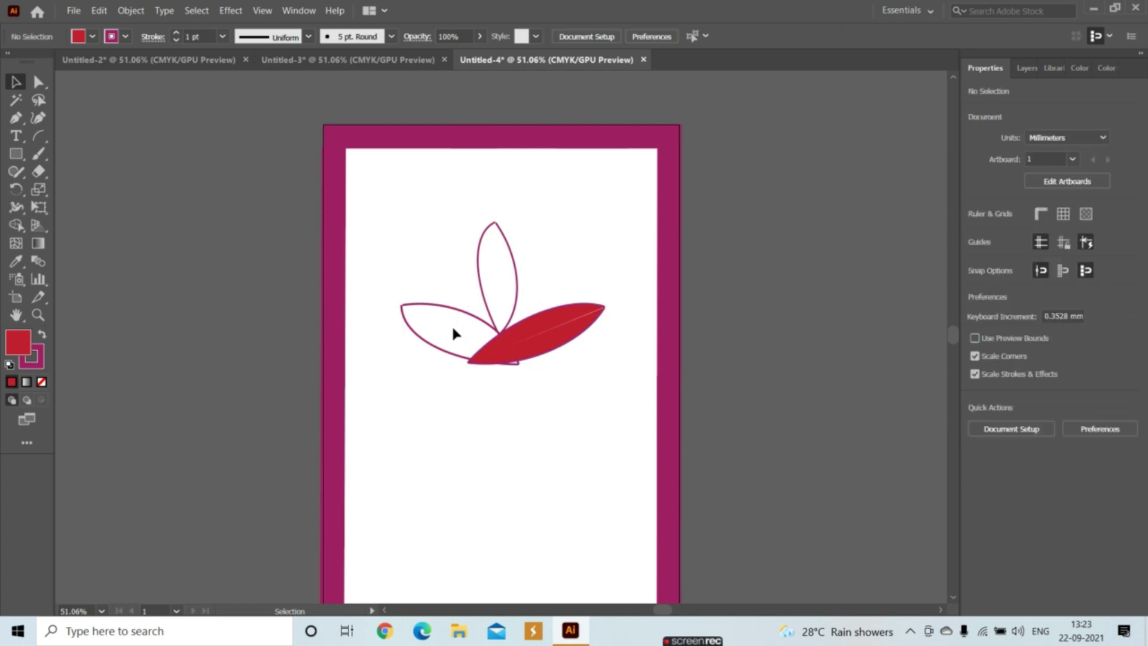
Fill the left leaf with yellow
{"action": "left_click", "coordinate": [488, 359]}
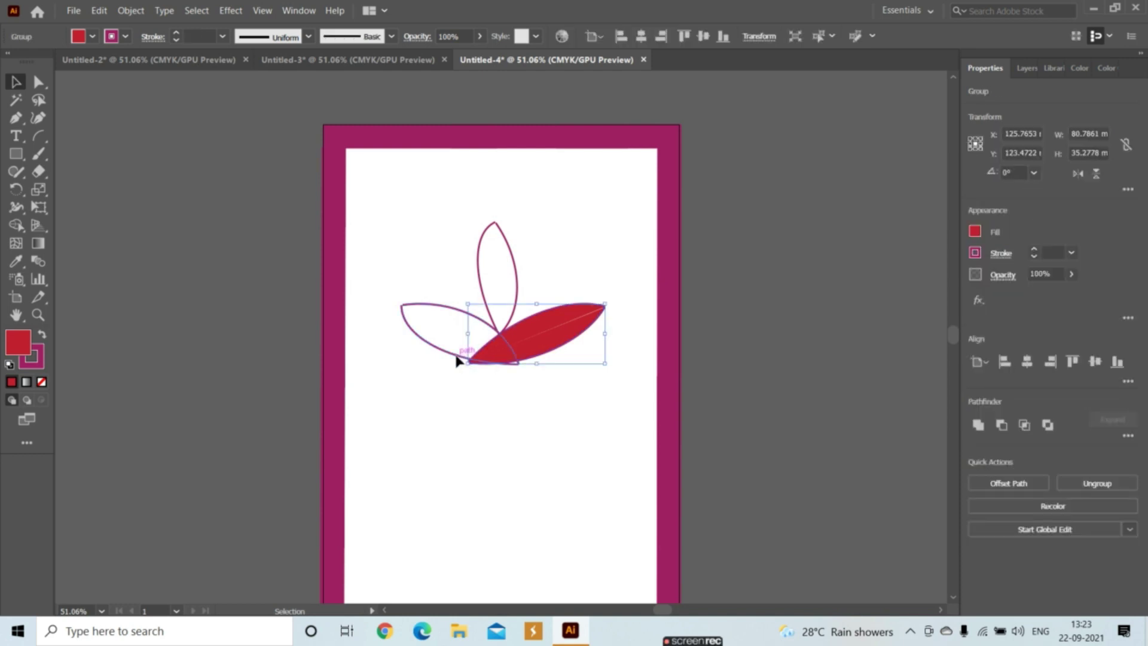
{"action": "left_click", "coordinate": [458, 360]}
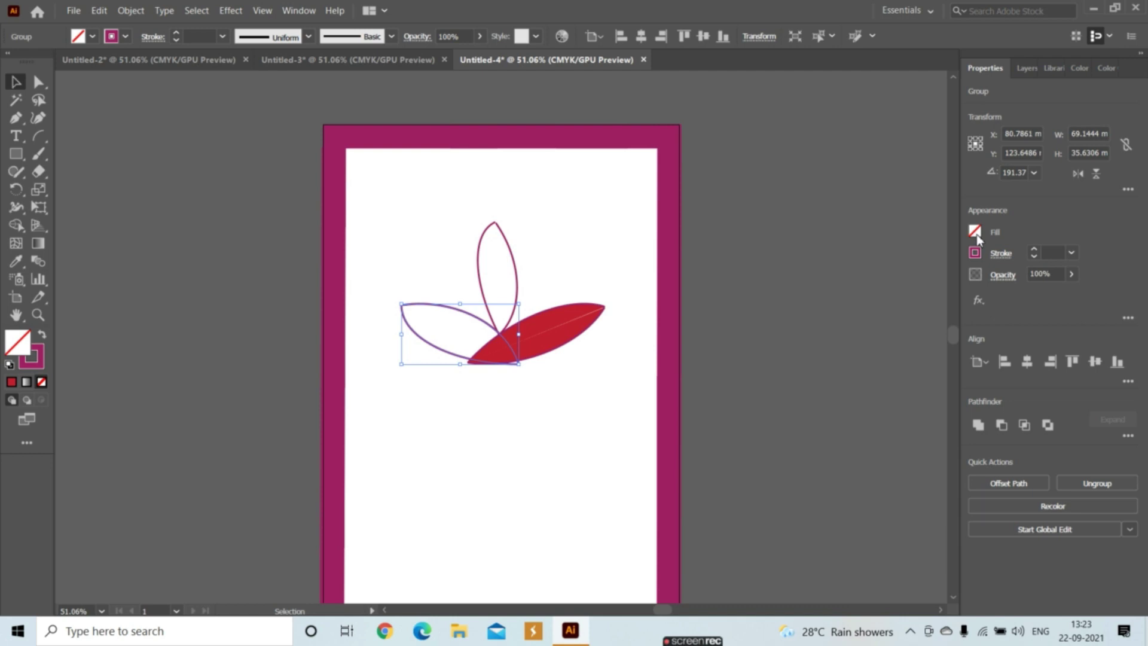
{"action": "left_click", "coordinate": [975, 232]}
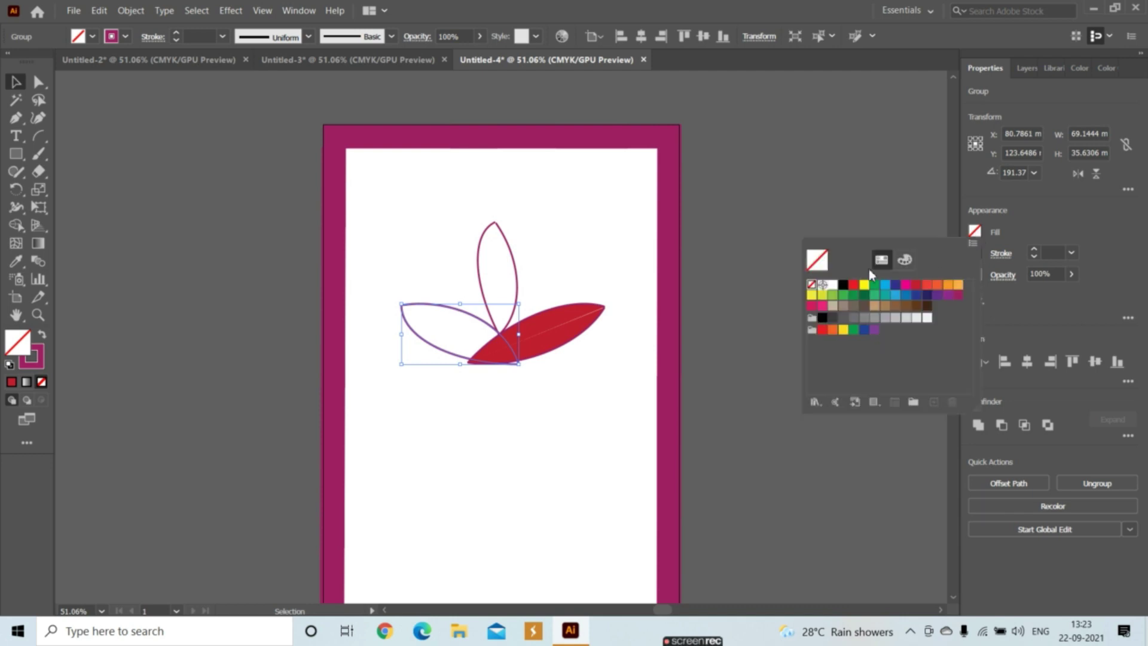
{"action": "left_click", "coordinate": [864, 285]}
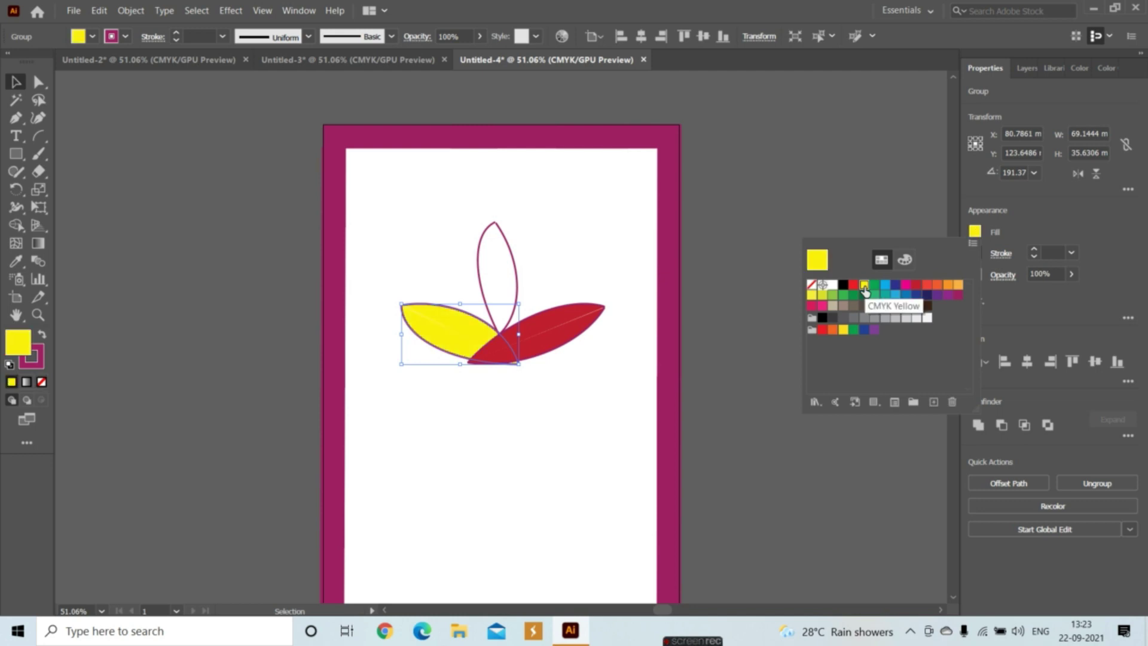
In isolation mode, fill the upright leaf's path green, then exit the group
{"action": "double_click", "coordinate": [518, 293]}
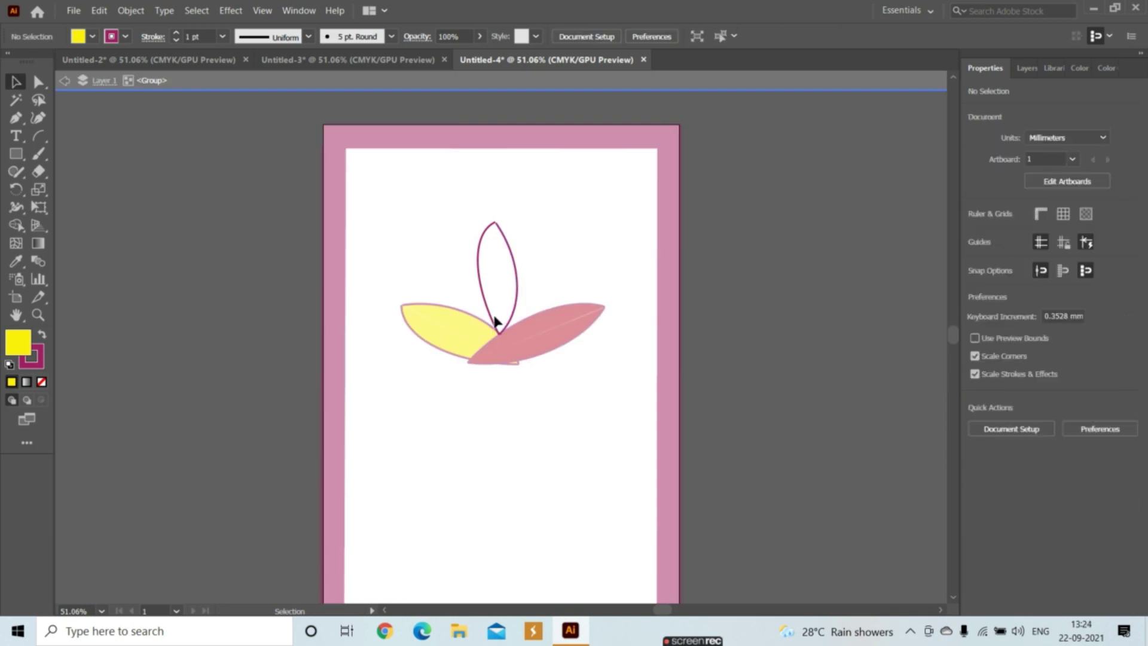
{"action": "left_click", "coordinate": [497, 335]}
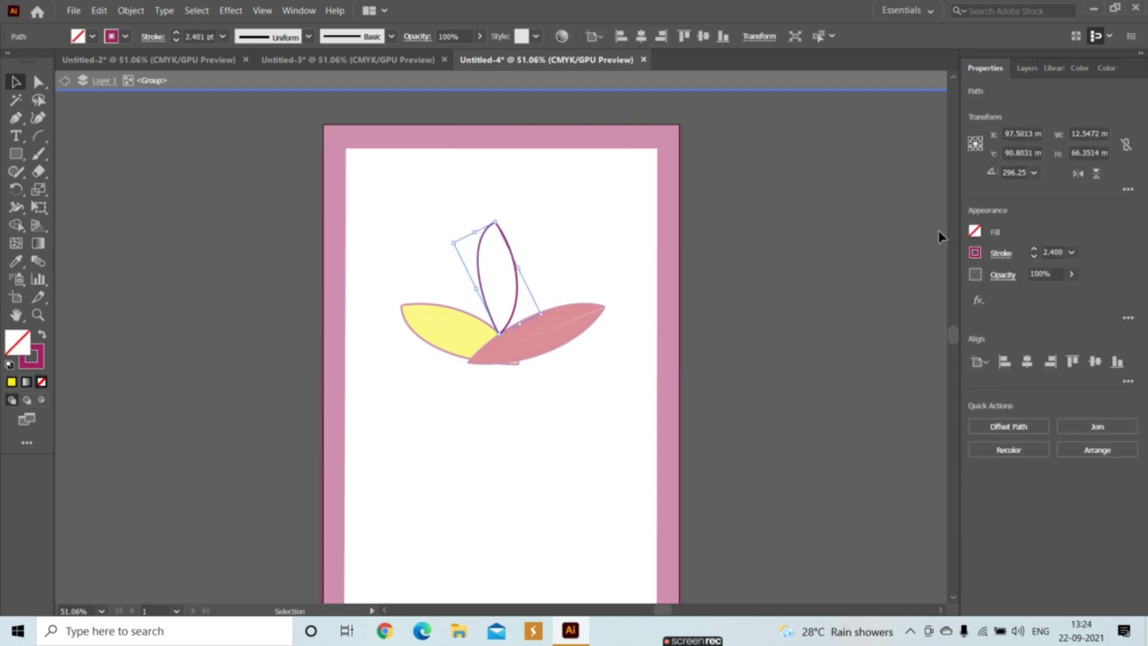
{"action": "left_click", "coordinate": [976, 232]}
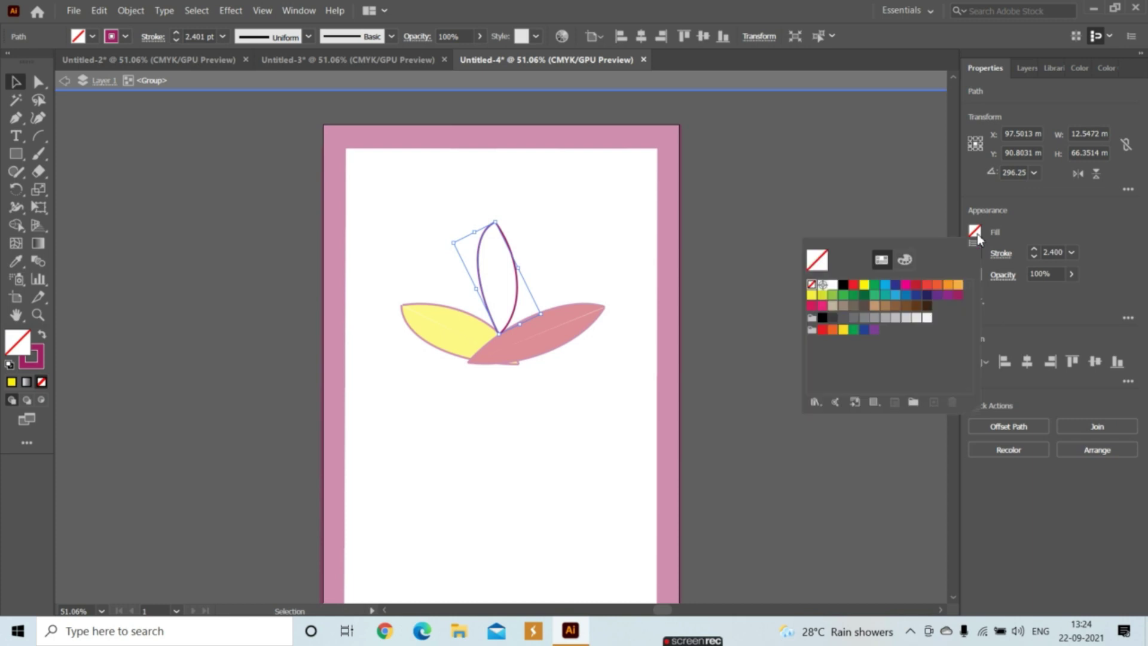
{"action": "left_click", "coordinate": [875, 286]}
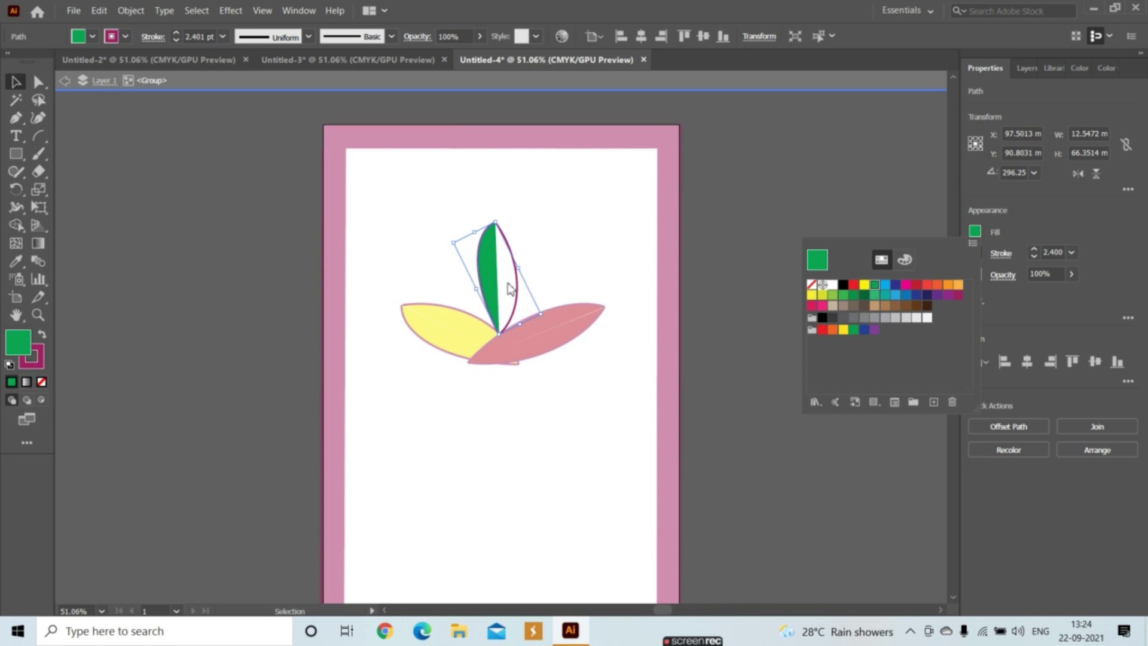
{"action": "left_click", "coordinate": [562, 253]}
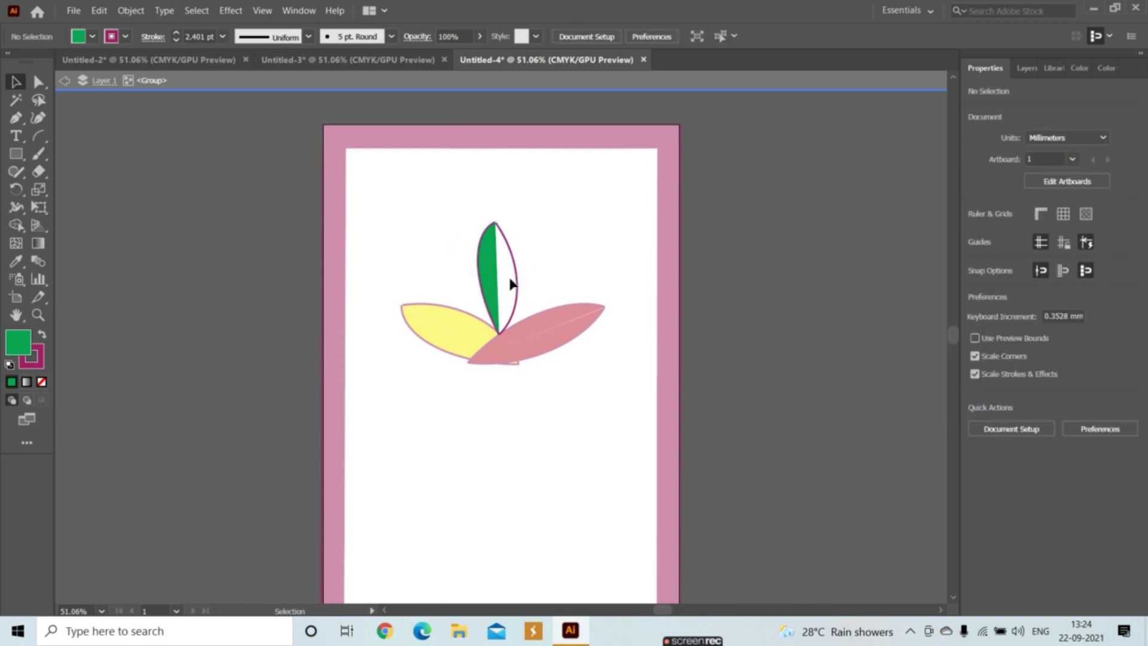
{"action": "left_click", "coordinate": [500, 300]}
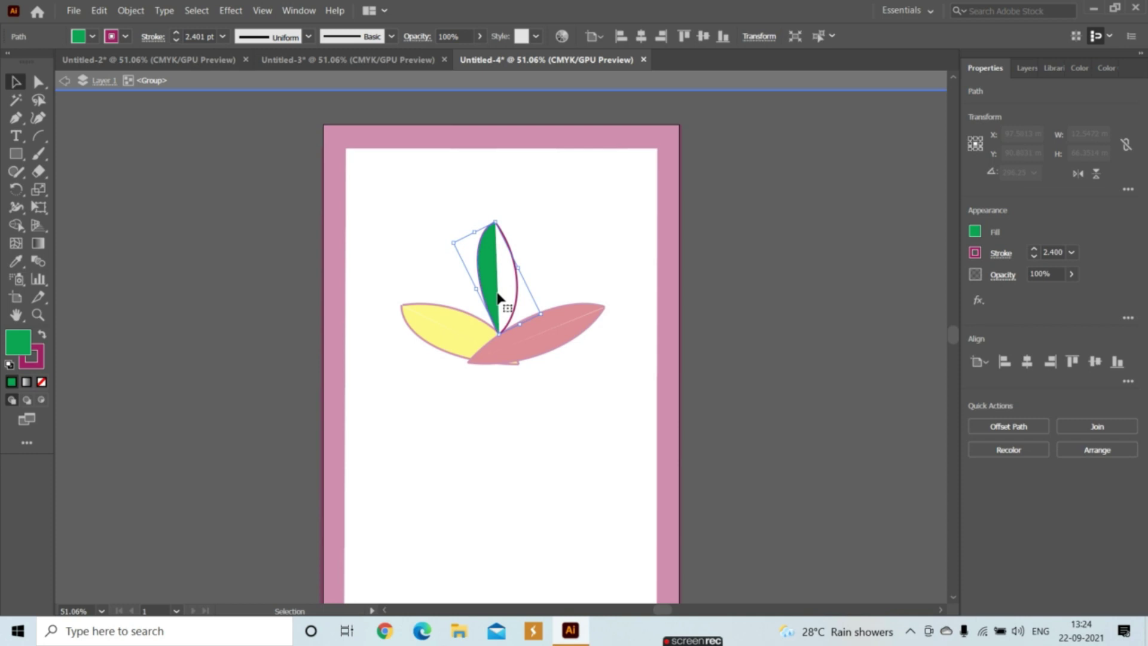
{"action": "left_click", "coordinate": [65, 80]}
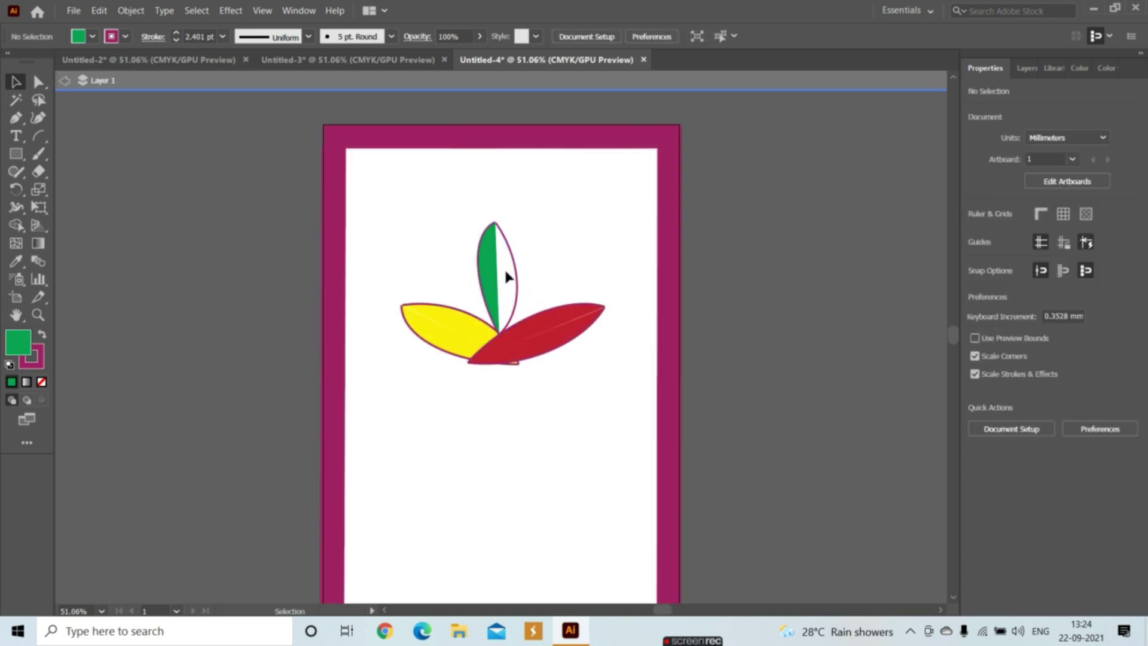
Fill the whole upright leaf group light green
{"action": "left_click", "coordinate": [499, 287]}
{"action": "left_click", "coordinate": [503, 294]}
{"action": "left_click", "coordinate": [495, 301]}
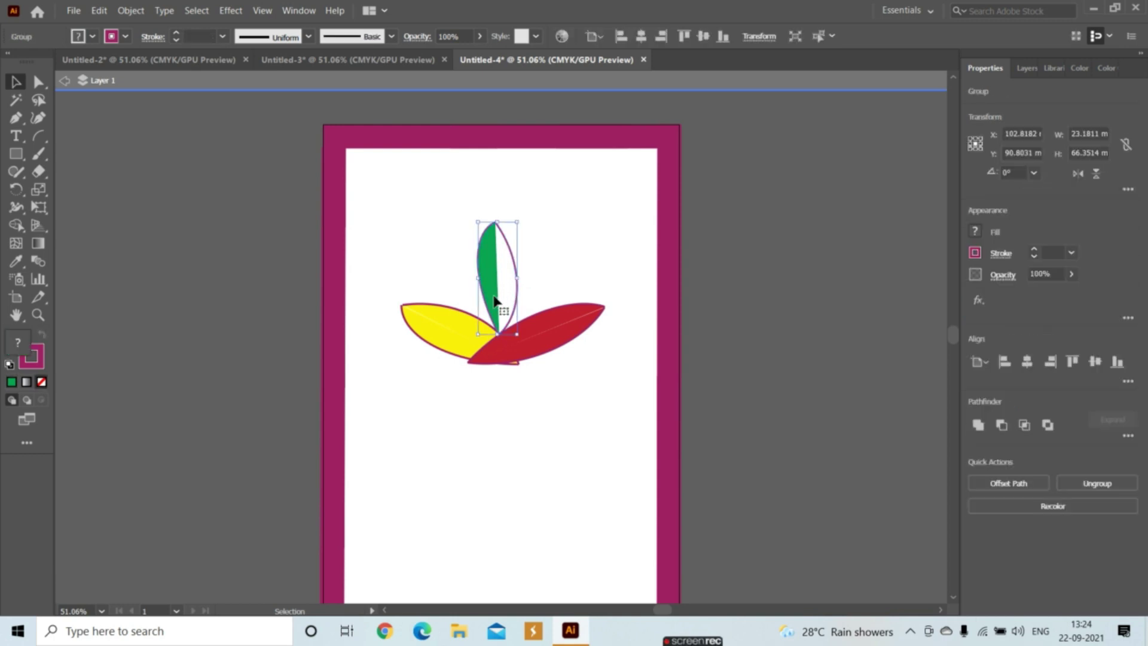
{"action": "left_click", "coordinate": [975, 232]}
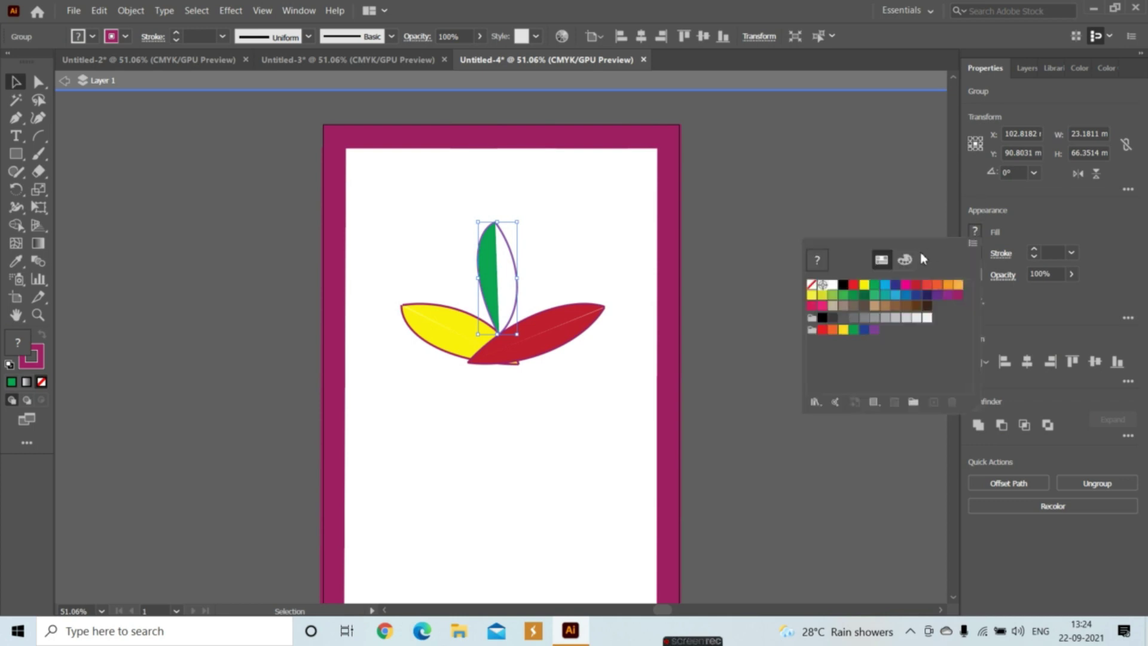
{"action": "left_click", "coordinate": [875, 286]}
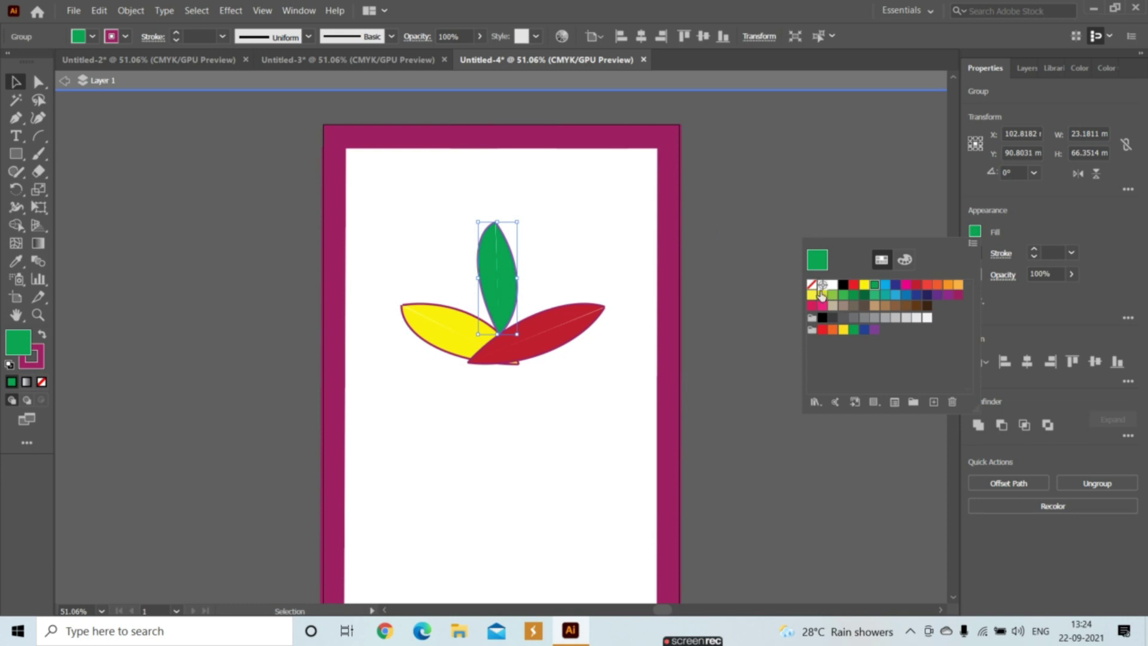
{"action": "left_click", "coordinate": [833, 295]}
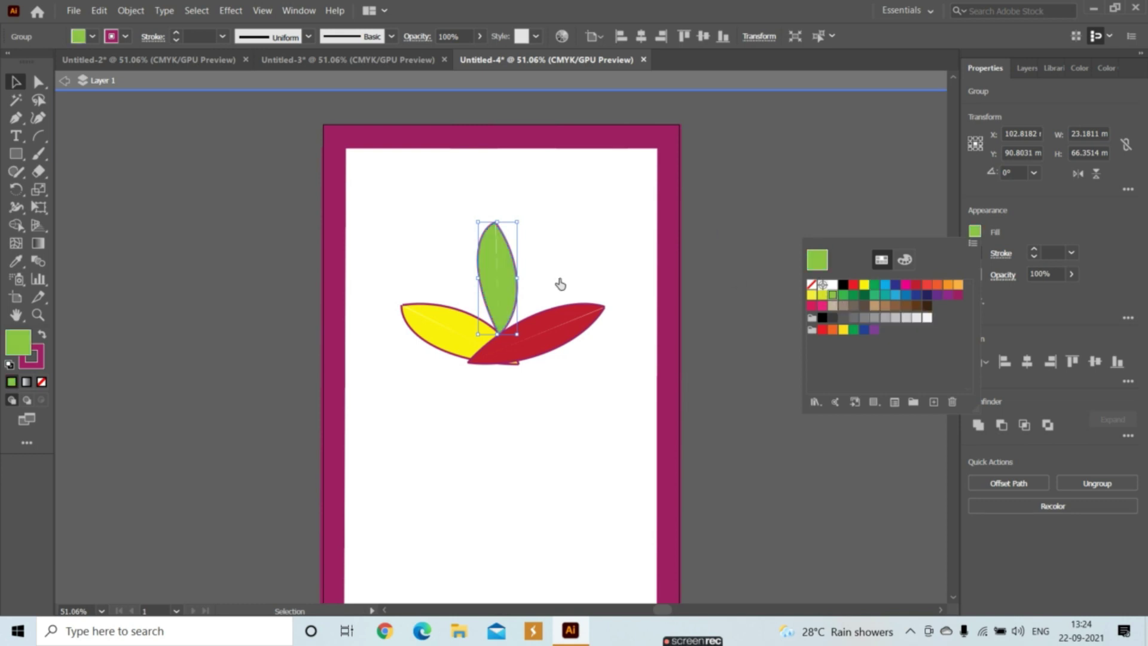
{"action": "left_click", "coordinate": [495, 293]}
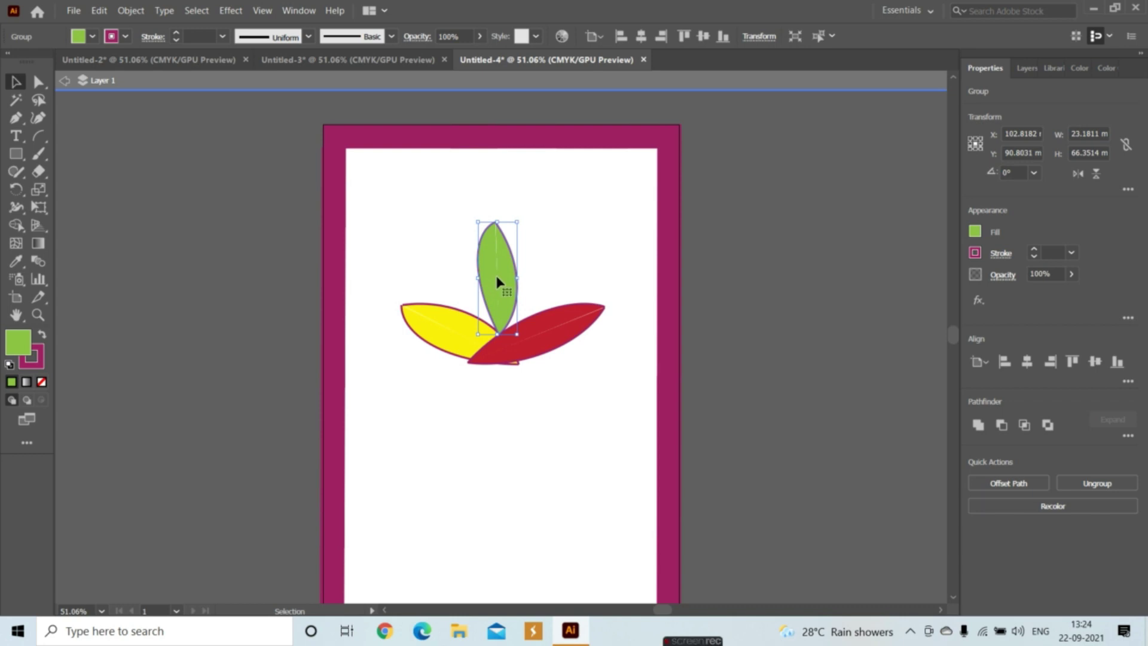
{"action": "left_click", "coordinate": [65, 81]}
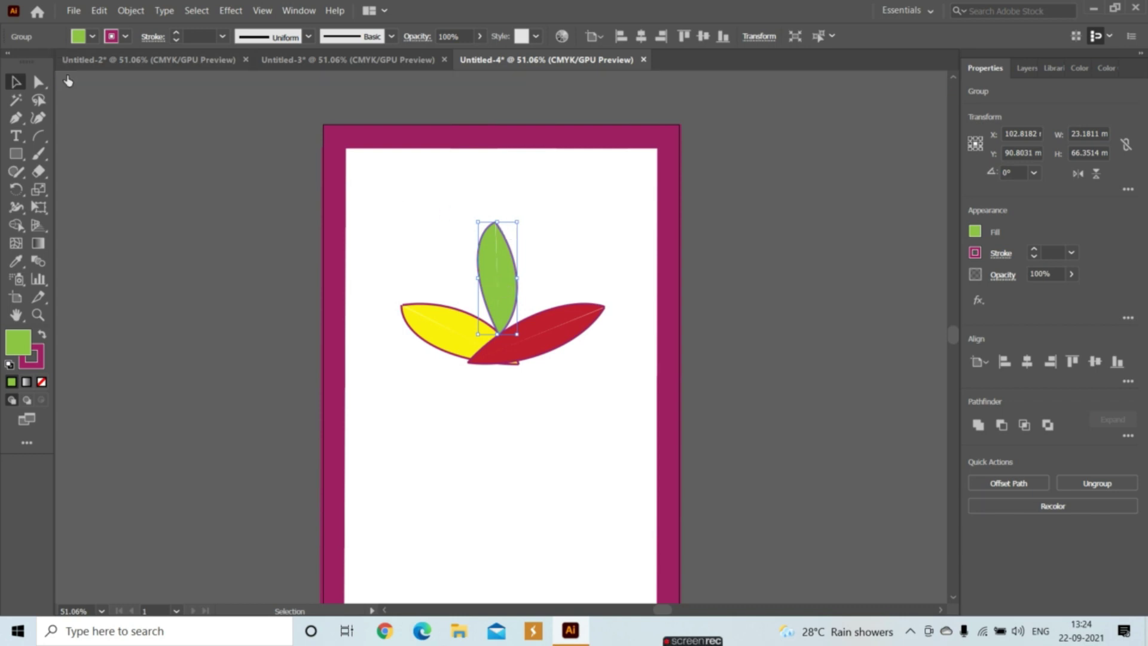
{"action": "left_click", "coordinate": [535, 269]}
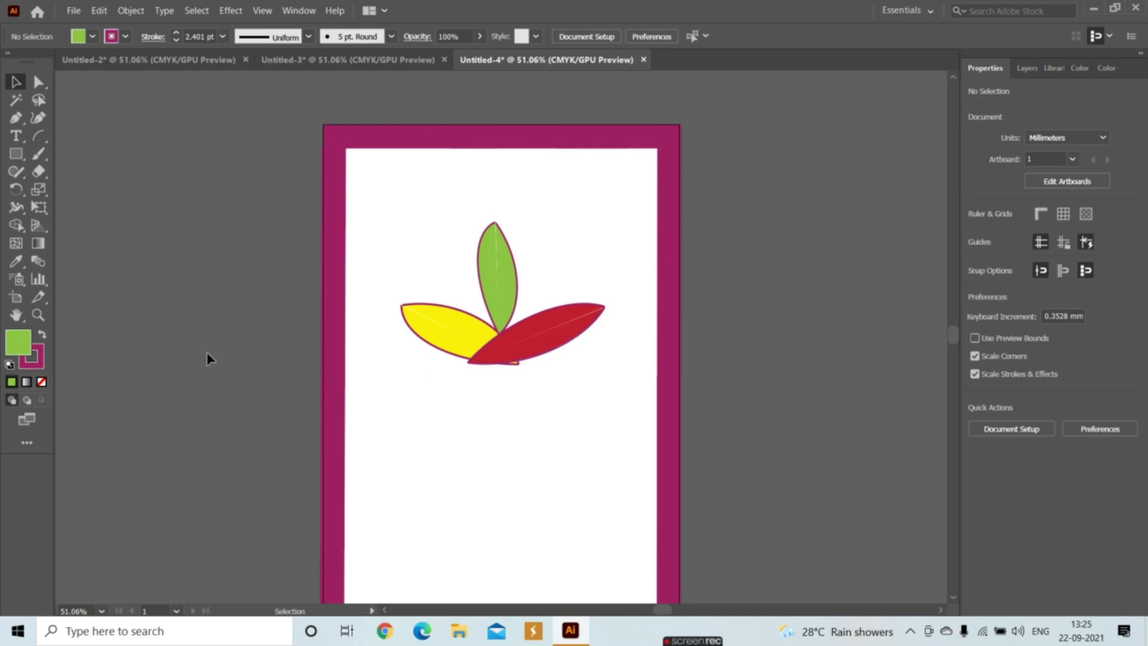
Draw a curved arc below the leaves and close its ends with a straight line
{"action": "left_click", "coordinate": [42, 137]}
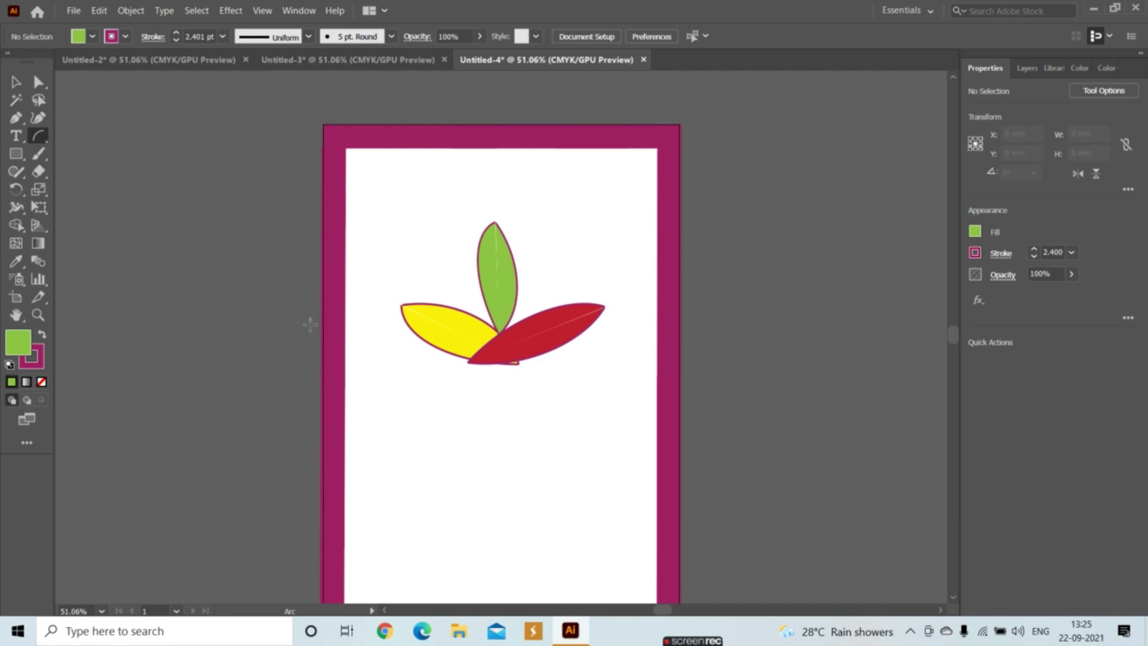
{"action": "left_click_drag", "start_coordinate": [398, 440], "coordinate": [531, 535]}
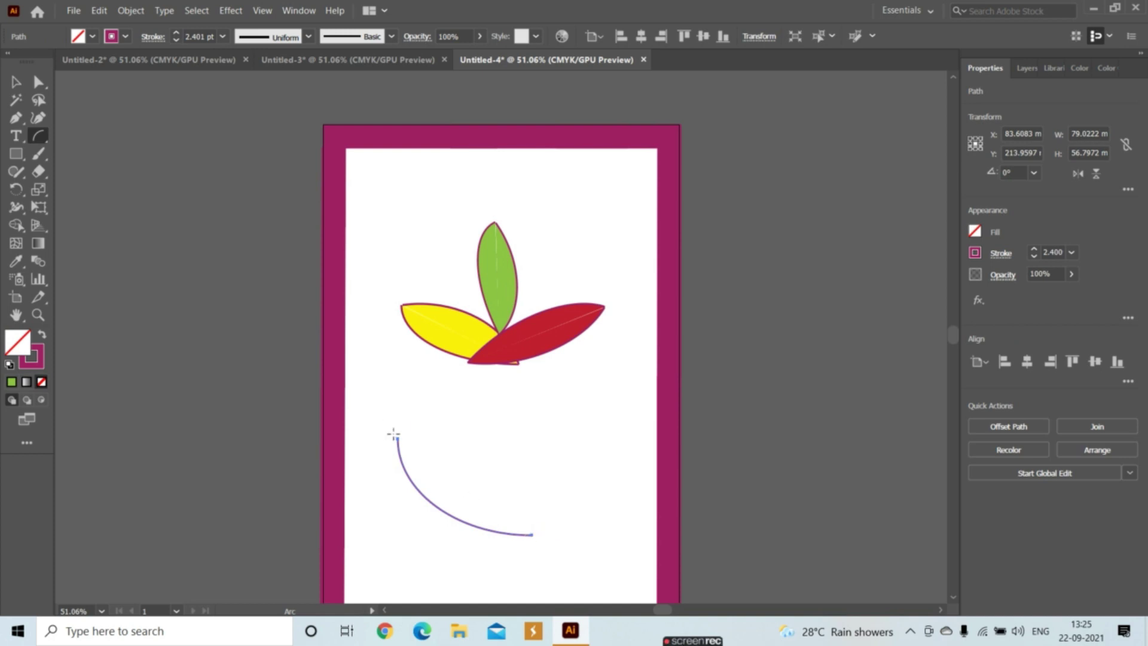
{"action": "left_click", "coordinate": [39, 136]}
{"action": "left_click", "coordinate": [114, 136]}
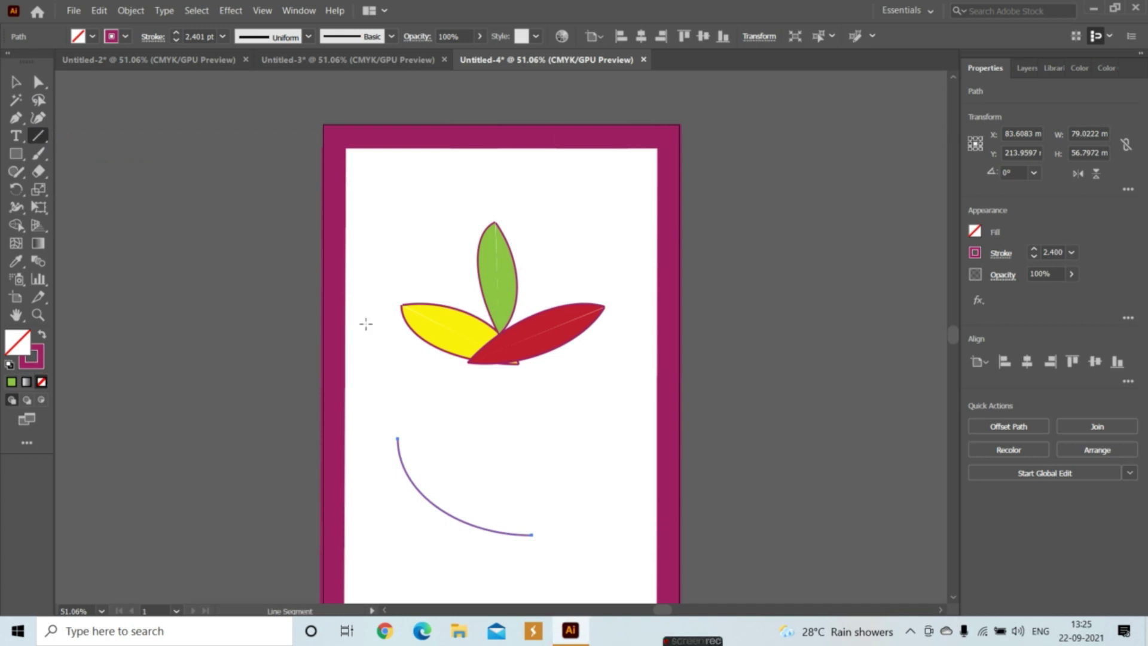
{"action": "left_click_drag", "start_coordinate": [399, 438], "coordinate": [532, 534]}
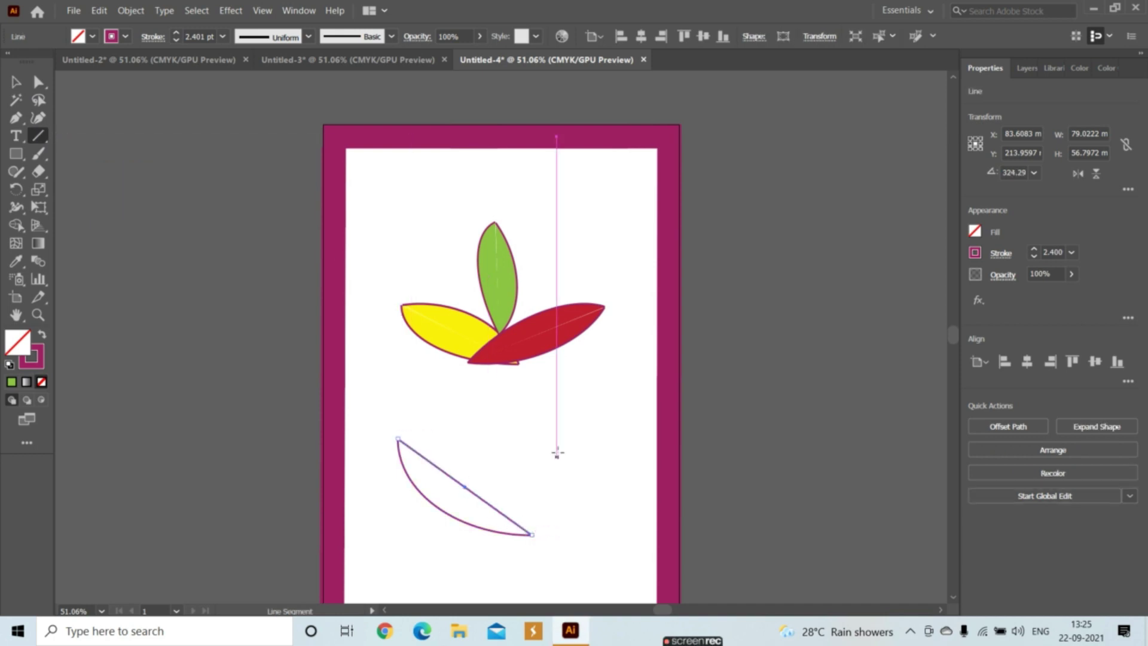
Draw a second arc from the same start point, sweeping up to the right
{"action": "left_click", "coordinate": [40, 138]}
{"action": "left_click", "coordinate": [84, 153]}
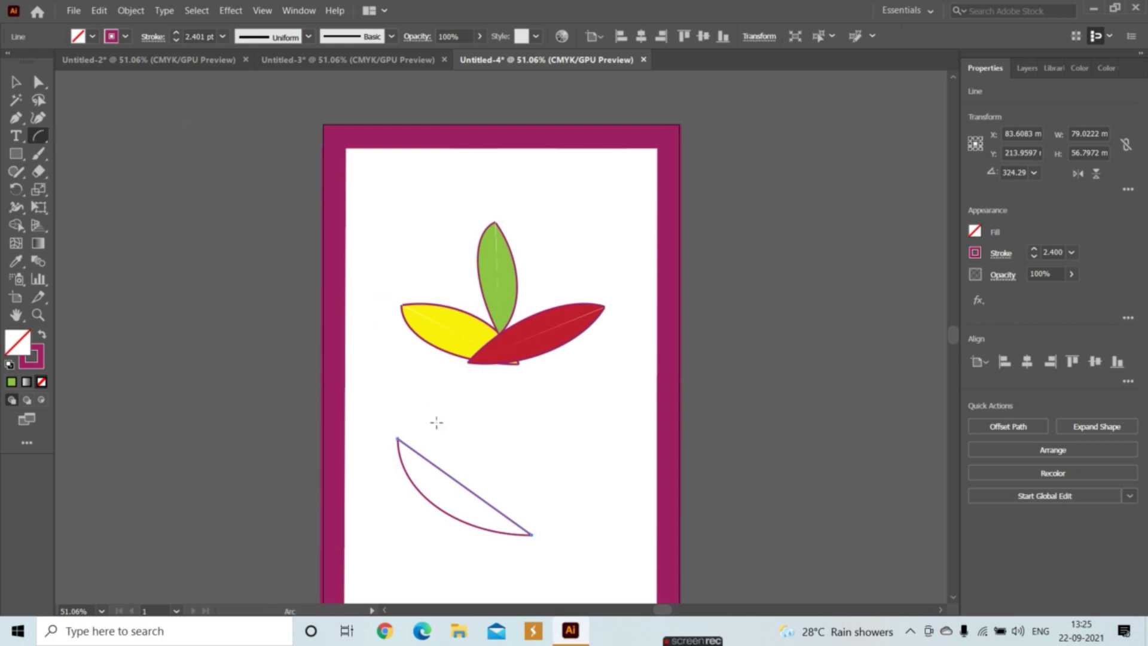
{"action": "mouse_move", "coordinate": [398, 439]}
{"action": "left_mouse_down"}
{"action": "mouse_move", "coordinate": [564, 425]}
{"action": "mouse_move", "coordinate": [571, 381]}
{"action": "left_mouse_up"}
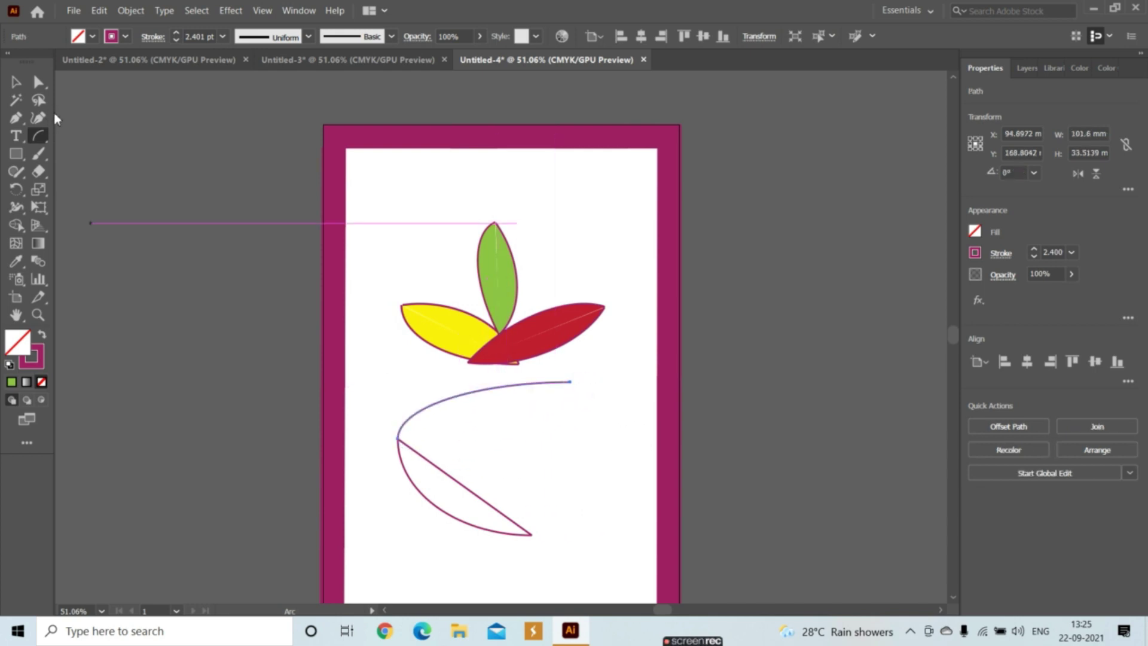
{"action": "left_click", "coordinate": [19, 81]}
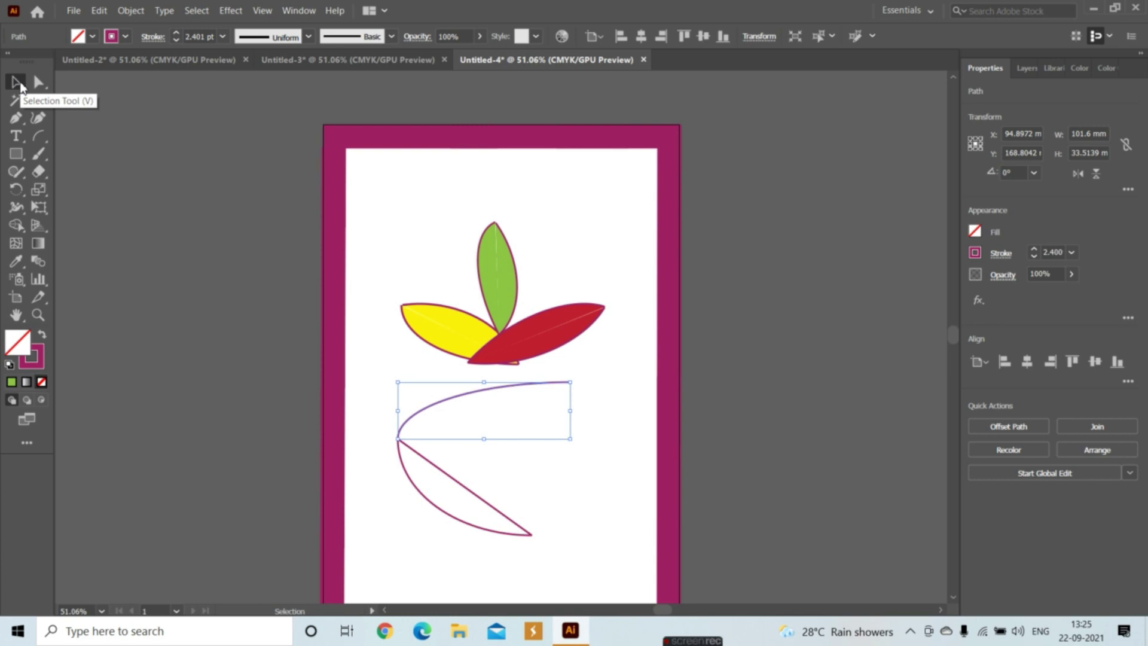
Rotate the second arc, move it onto the first arc, and scale it so the tips meet
{"action": "left_click_drag", "start_coordinate": [575, 438], "coordinate": [555, 561]}
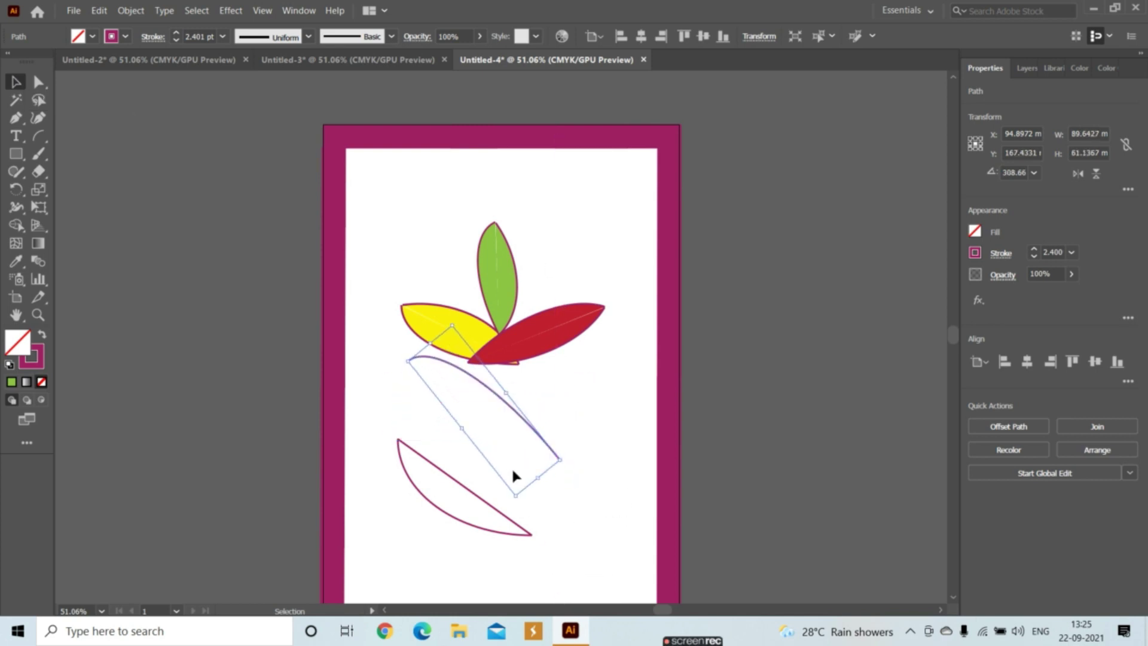
{"action": "left_click", "coordinate": [514, 489]}
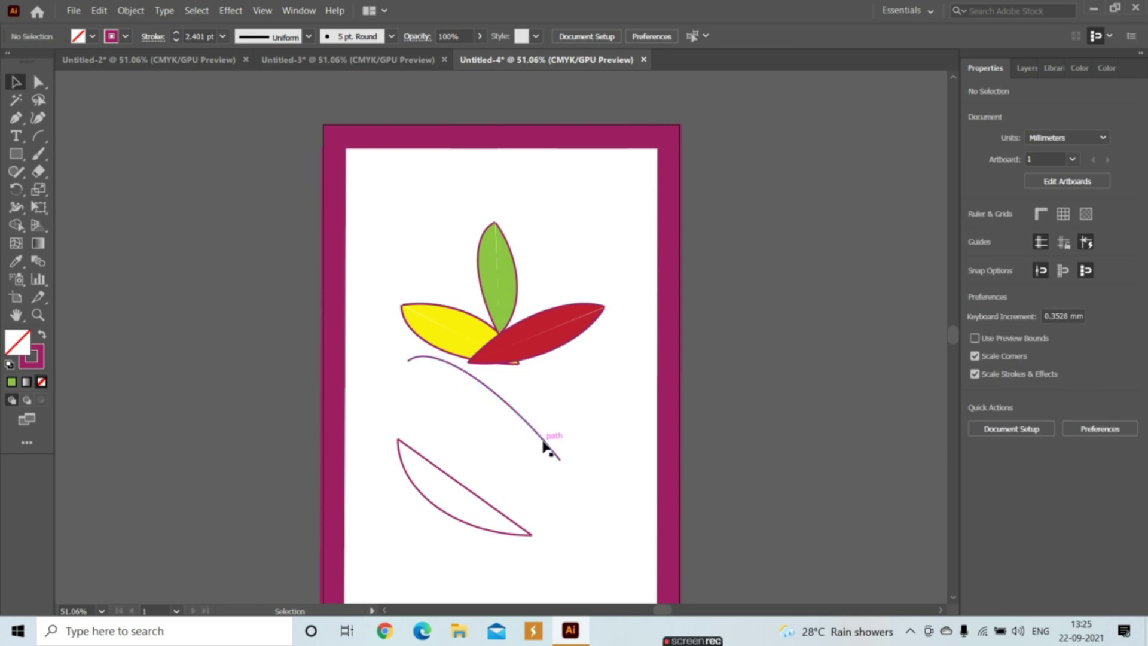
{"action": "left_click_drag", "start_coordinate": [547, 446], "coordinate": [542, 513]}
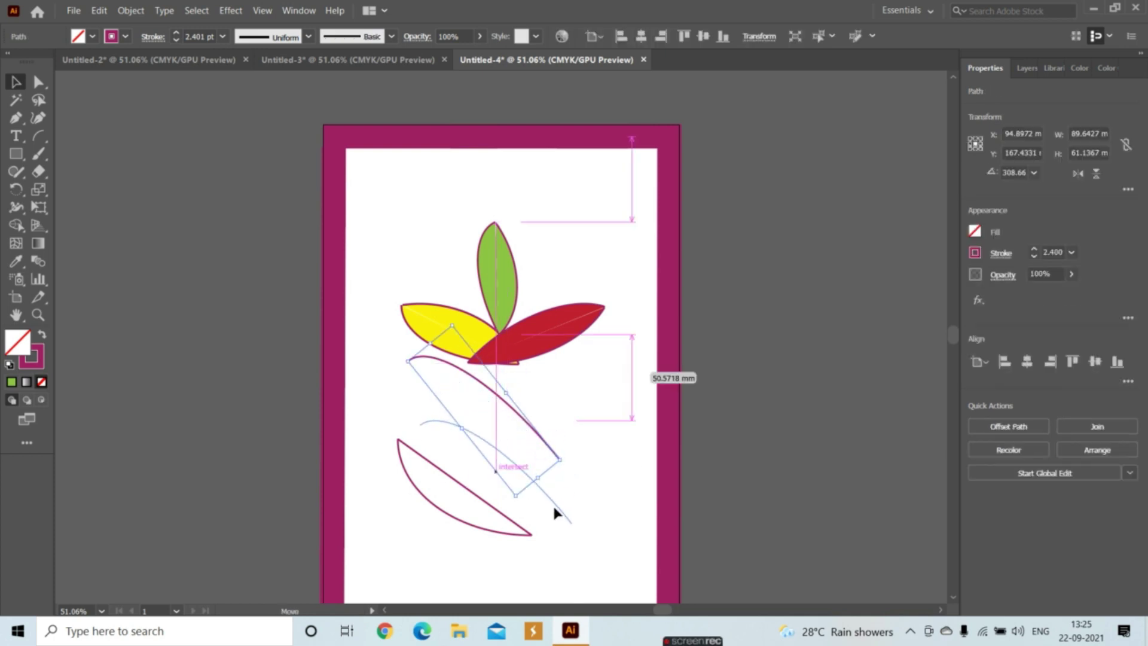
{"action": "left_click_drag", "start_coordinate": [539, 506], "coordinate": [534, 524]}
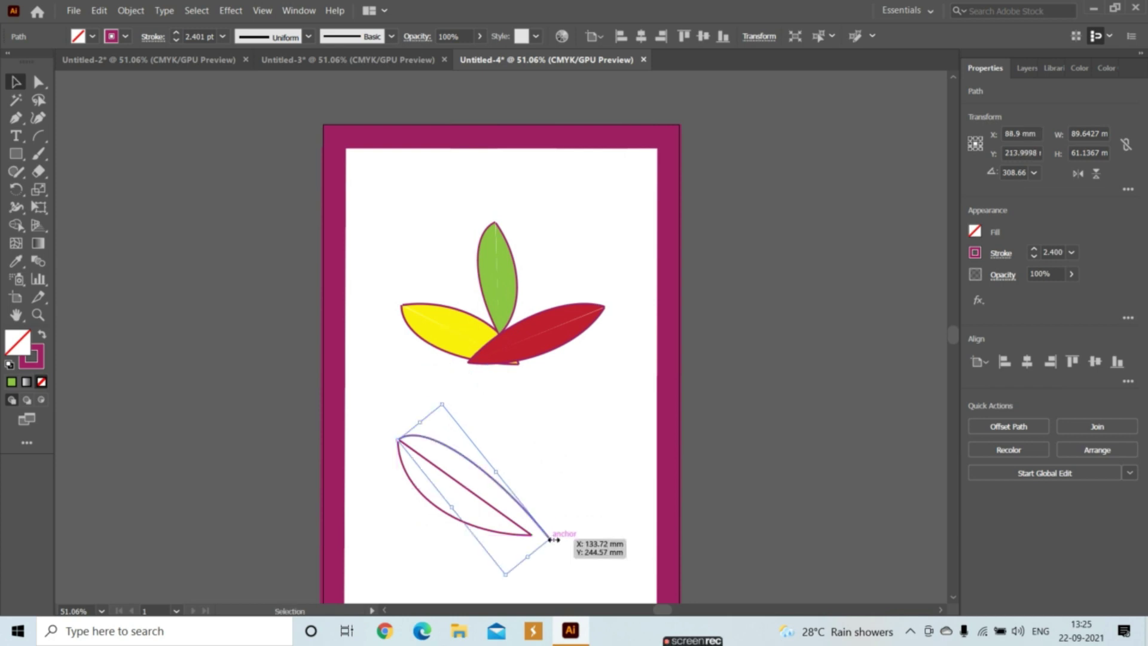
{"action": "left_click_drag", "start_coordinate": [551, 539], "coordinate": [531, 535]}
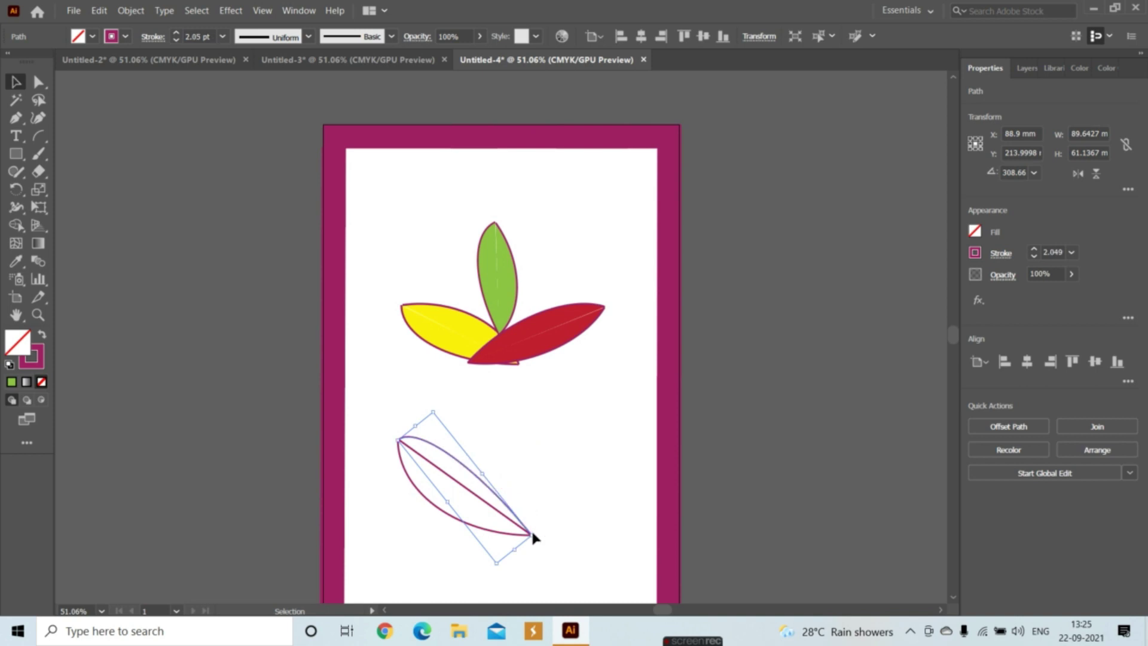
{"action": "left_click", "coordinate": [578, 492]}
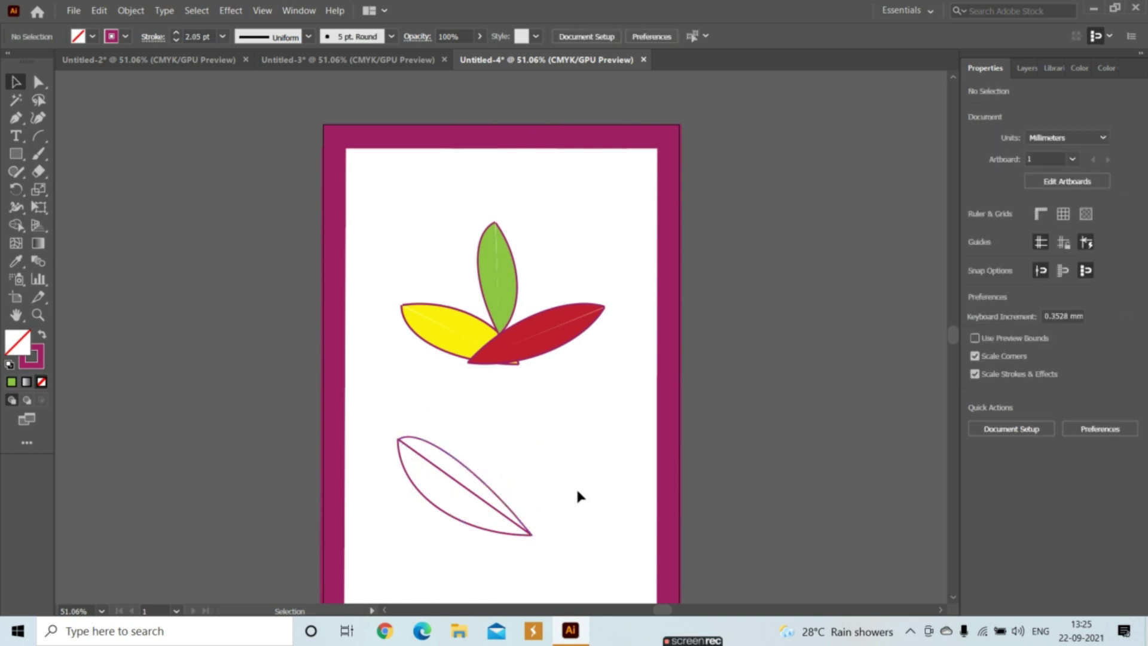
Readjust the upper arc so its tips meet the leaf ends, then select the whole outline
{"action": "left_click", "coordinate": [481, 479]}
{"action": "left_click_drag", "start_coordinate": [482, 474], "coordinate": [486, 469]}
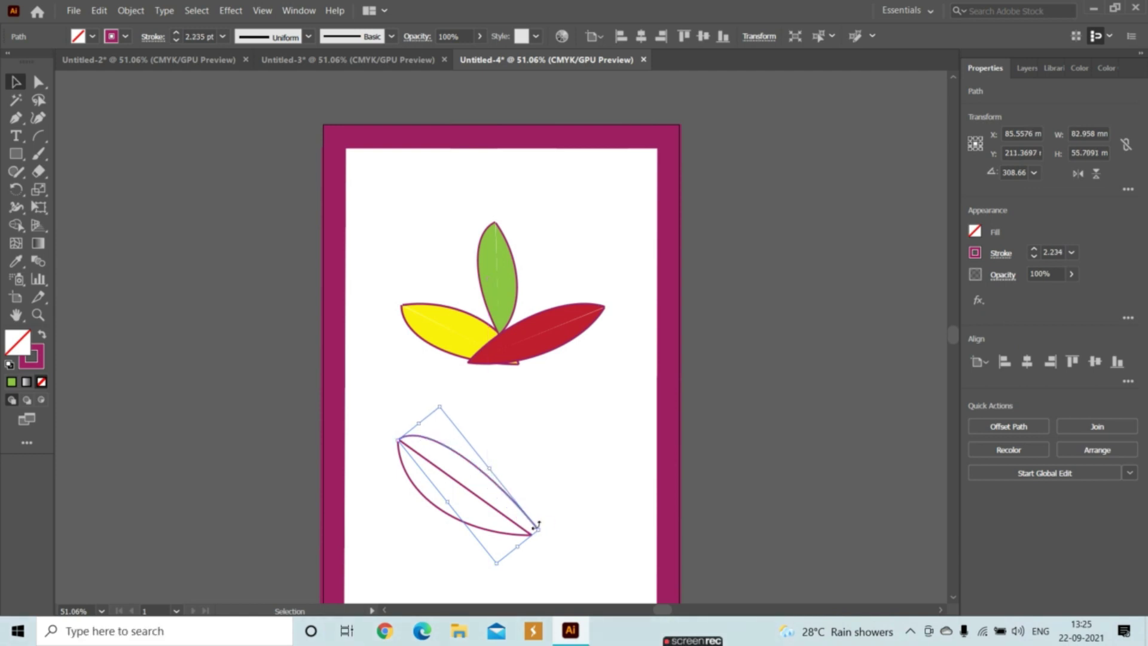
{"action": "left_click_drag", "start_coordinate": [537, 530], "coordinate": [532, 536]}
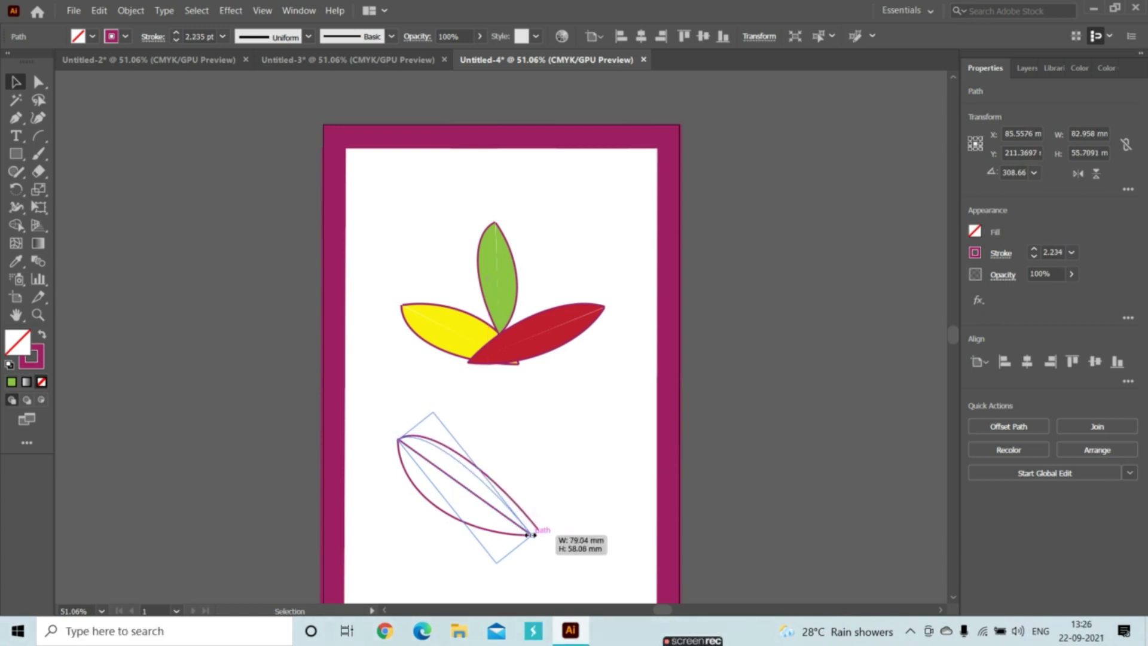
{"action": "left_click", "coordinate": [591, 493]}
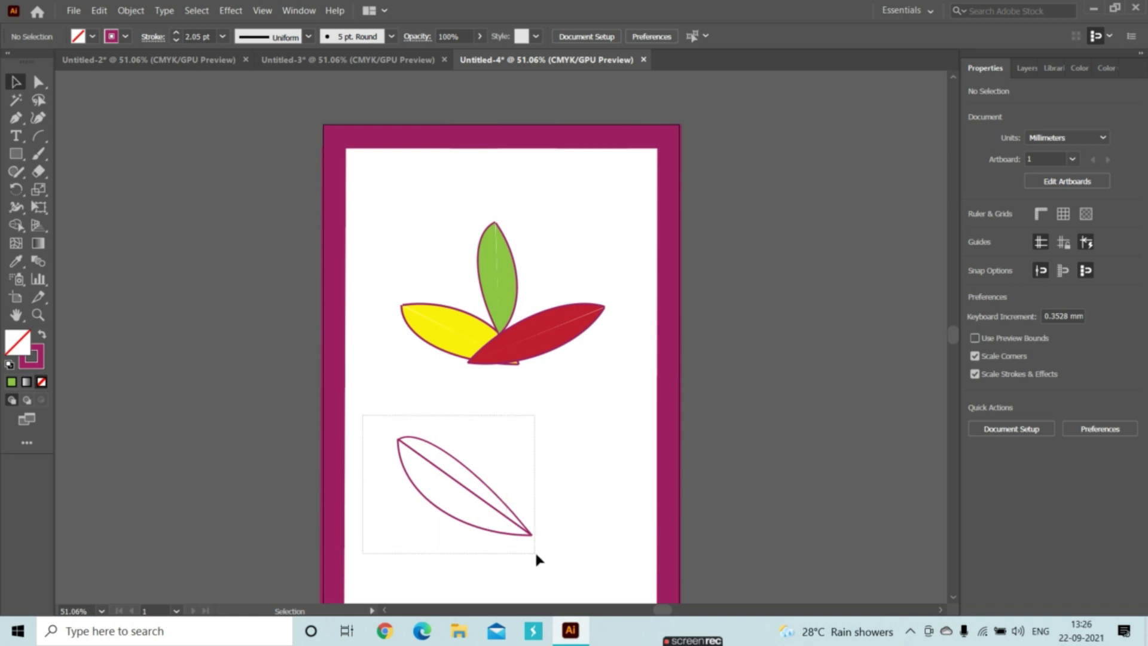
{"action": "left_click_drag", "start_coordinate": [365, 416], "coordinate": [537, 552]}
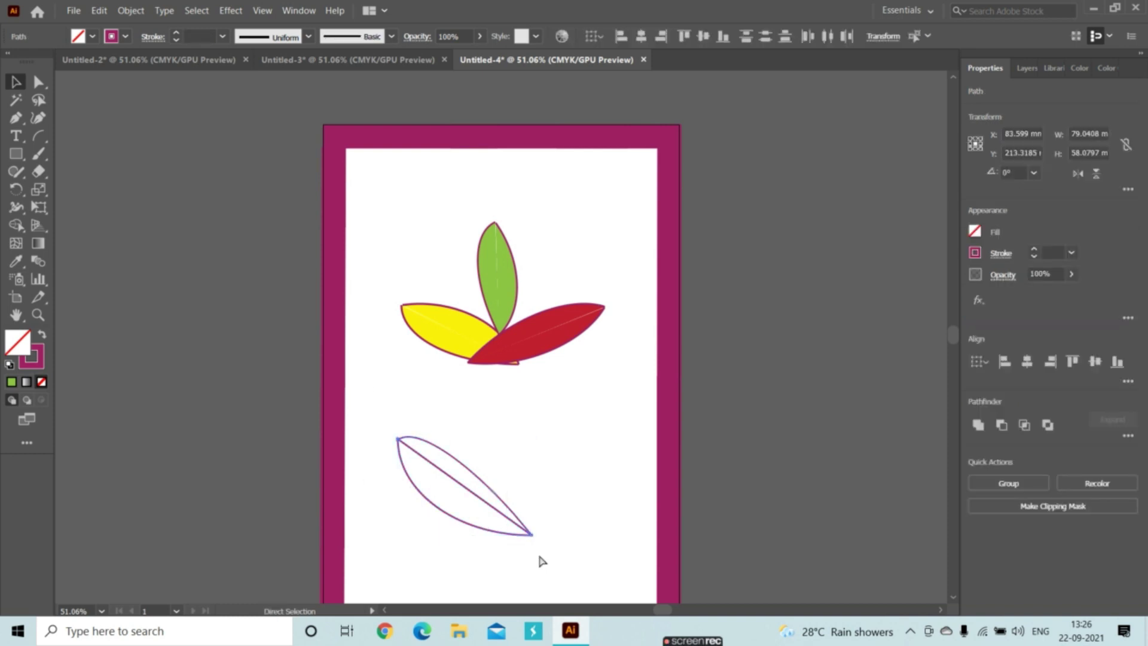
Undo the grouping of the new leaf's parts and select its diagonal vein
{"action": "left_click", "coordinate": [492, 513]}
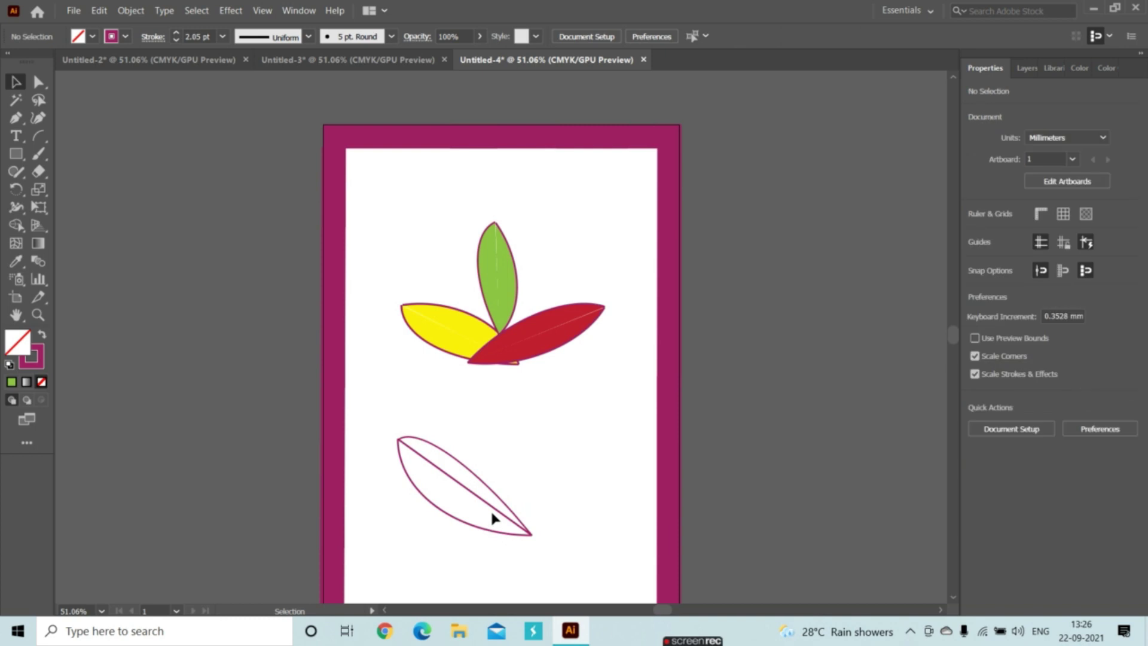
{"action": "left_click", "coordinate": [489, 510]}
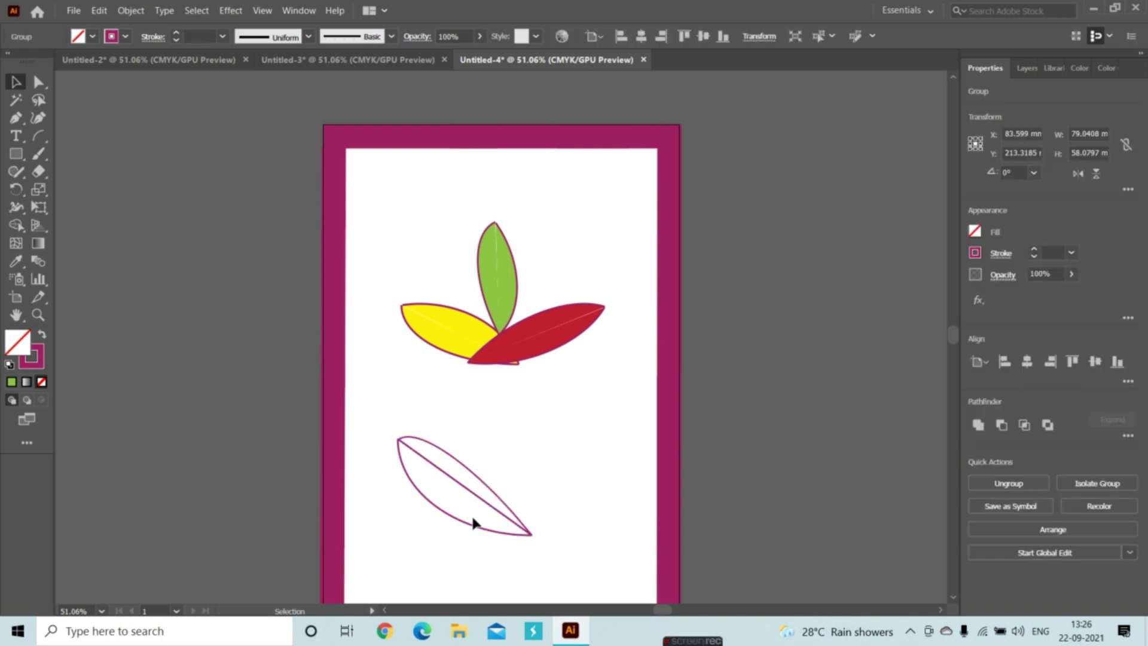
{"action": "left_click", "coordinate": [472, 523]}
{"action": "right_click", "coordinate": [474, 522]}
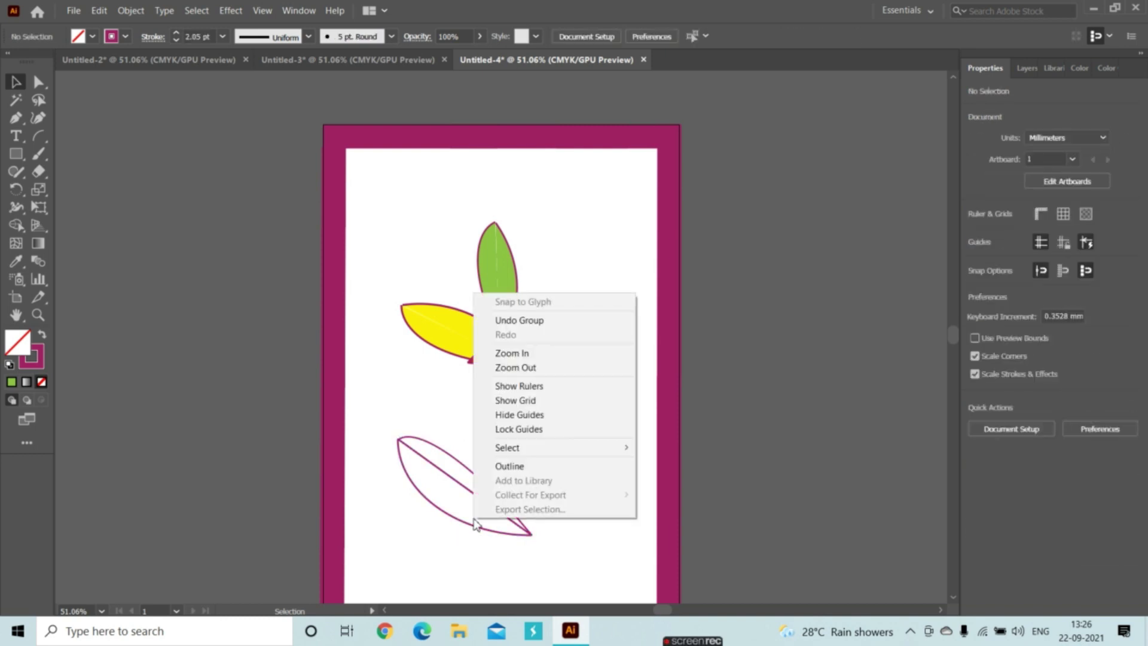
{"action": "left_click", "coordinate": [514, 324]}
{"action": "left_click", "coordinate": [446, 511]}
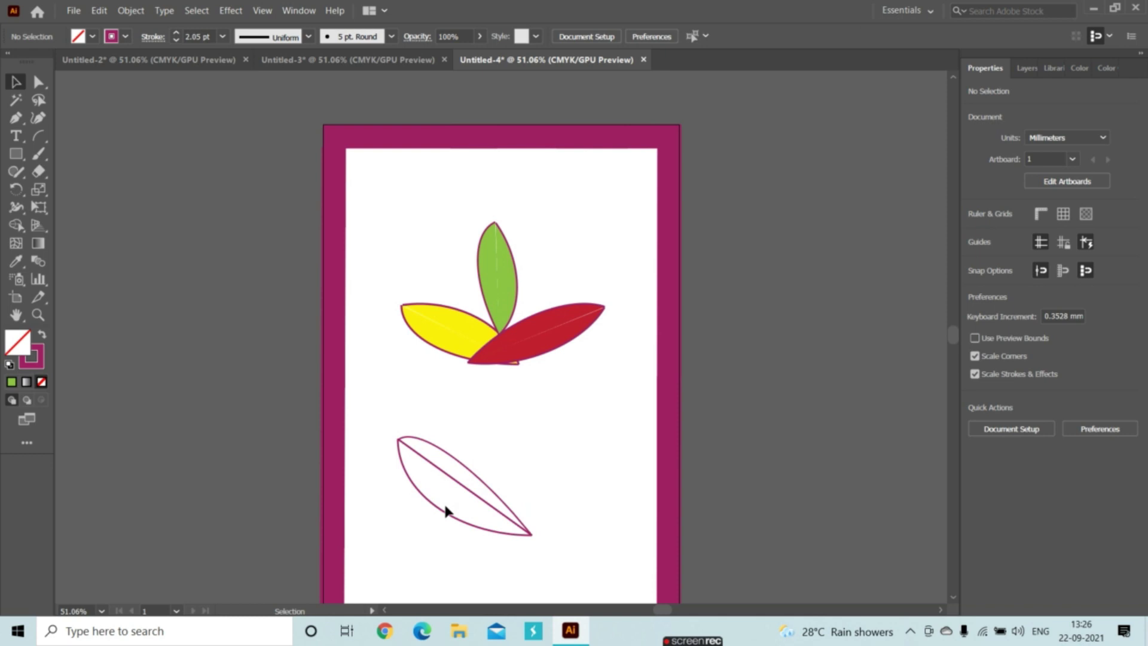
{"action": "left_click", "coordinate": [461, 490]}
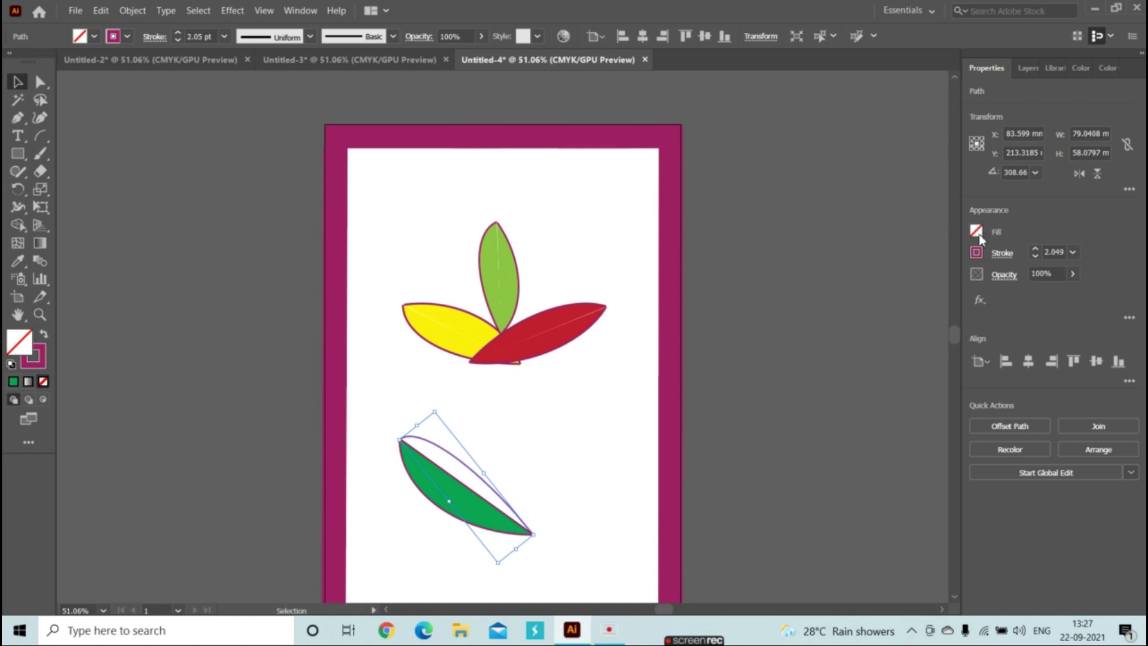
Fill the upper leaf half light green and give the dark lower half a green outline
{"action": "left_click", "coordinate": [977, 231]}
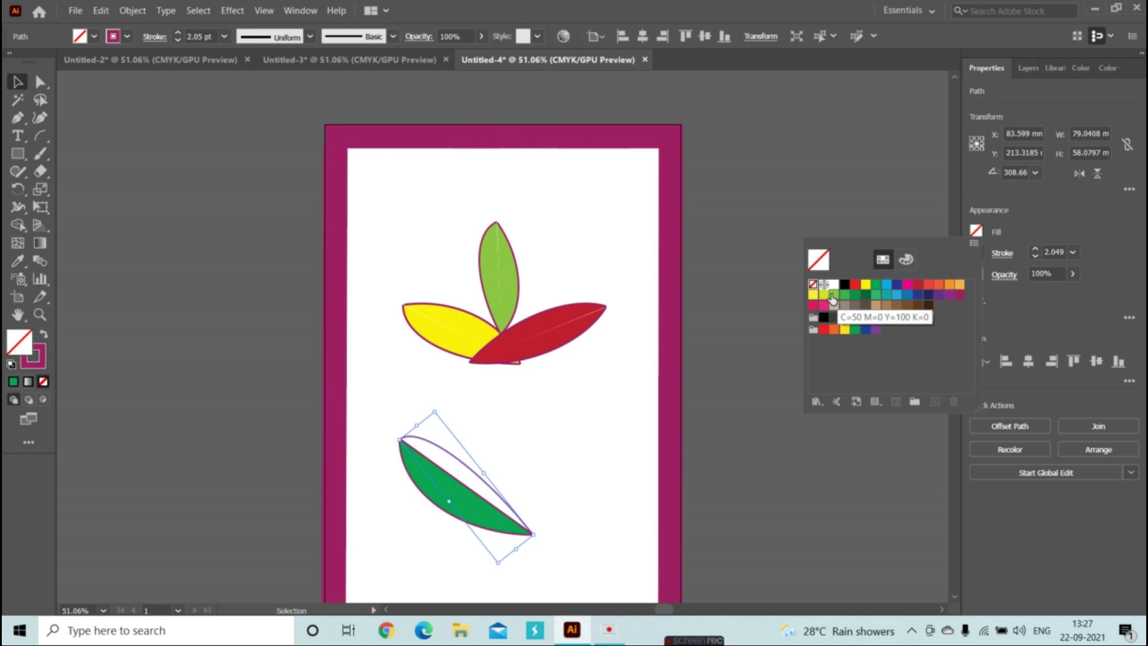
{"action": "left_click", "coordinate": [833, 295]}
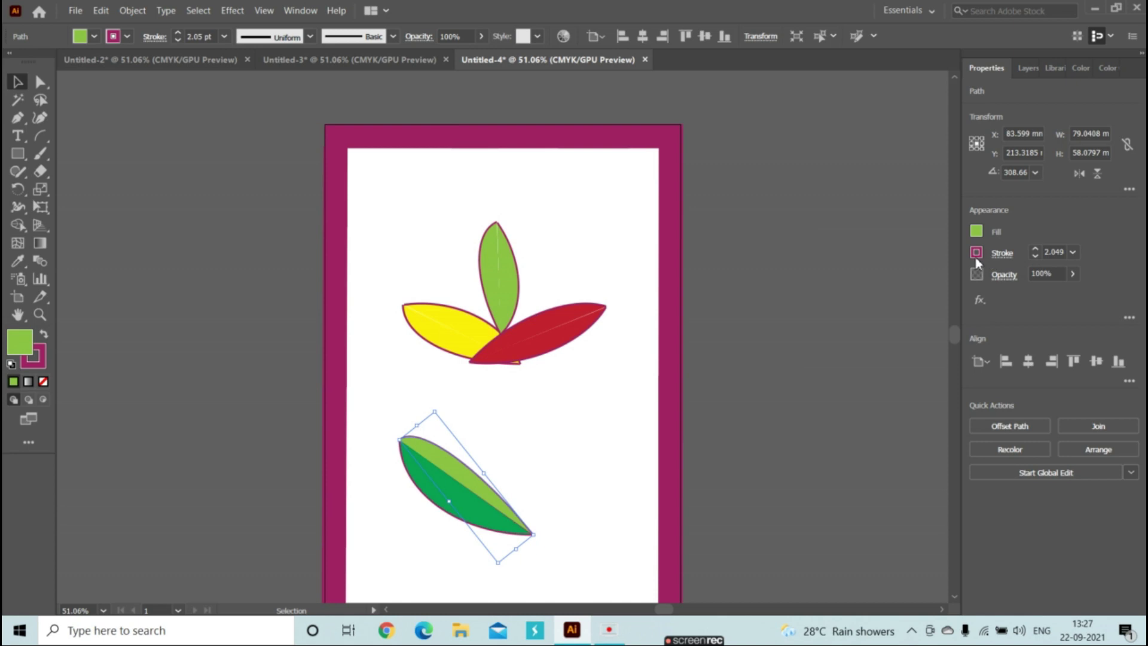
{"action": "left_click", "coordinate": [435, 509]}
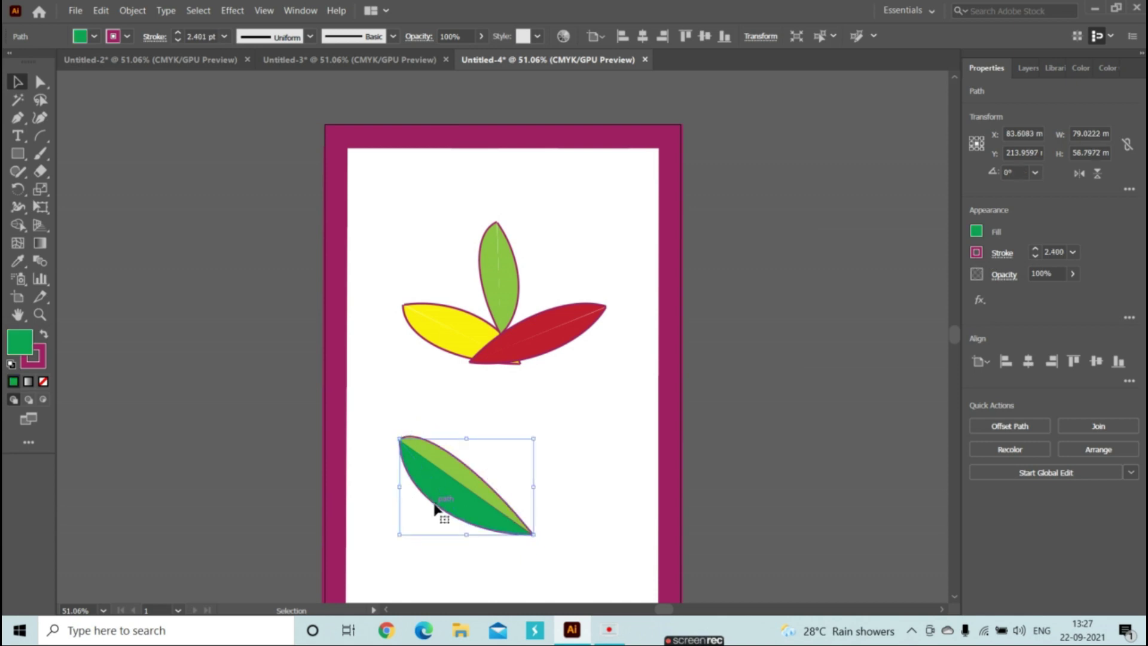
{"action": "left_click", "coordinate": [974, 252]}
{"action": "left_click", "coordinate": [875, 308]}
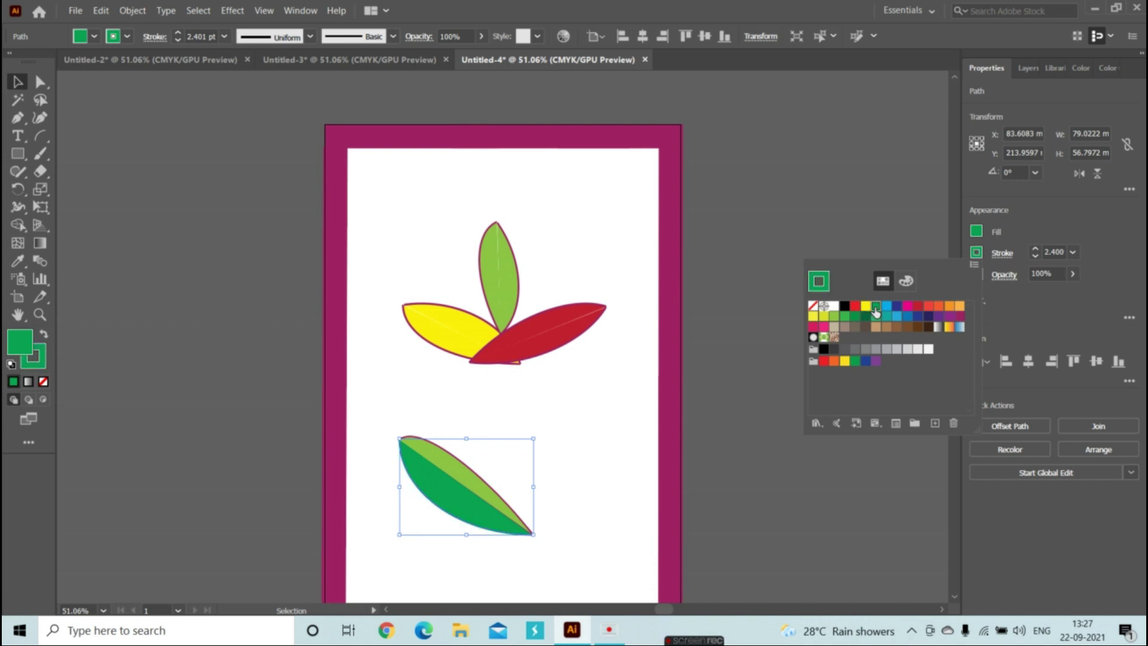
{"action": "left_click", "coordinate": [494, 496]}
Give the light upper half a matching light green outline, then deselect the leaf
{"action": "left_click", "coordinate": [494, 497]}
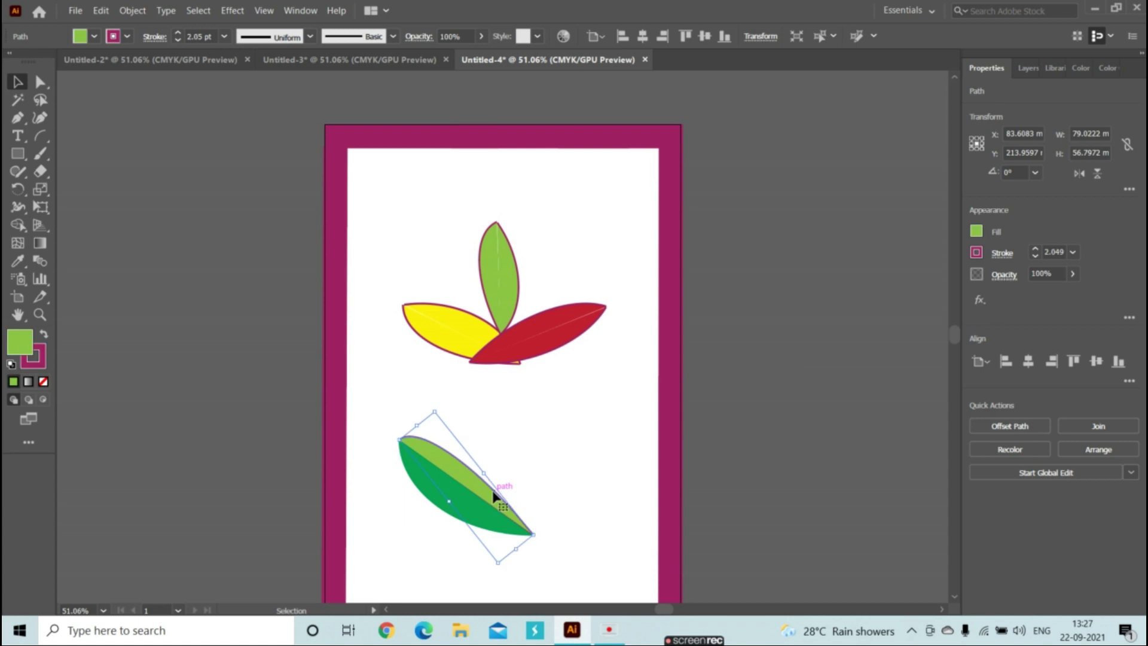
{"action": "left_click", "coordinate": [975, 254]}
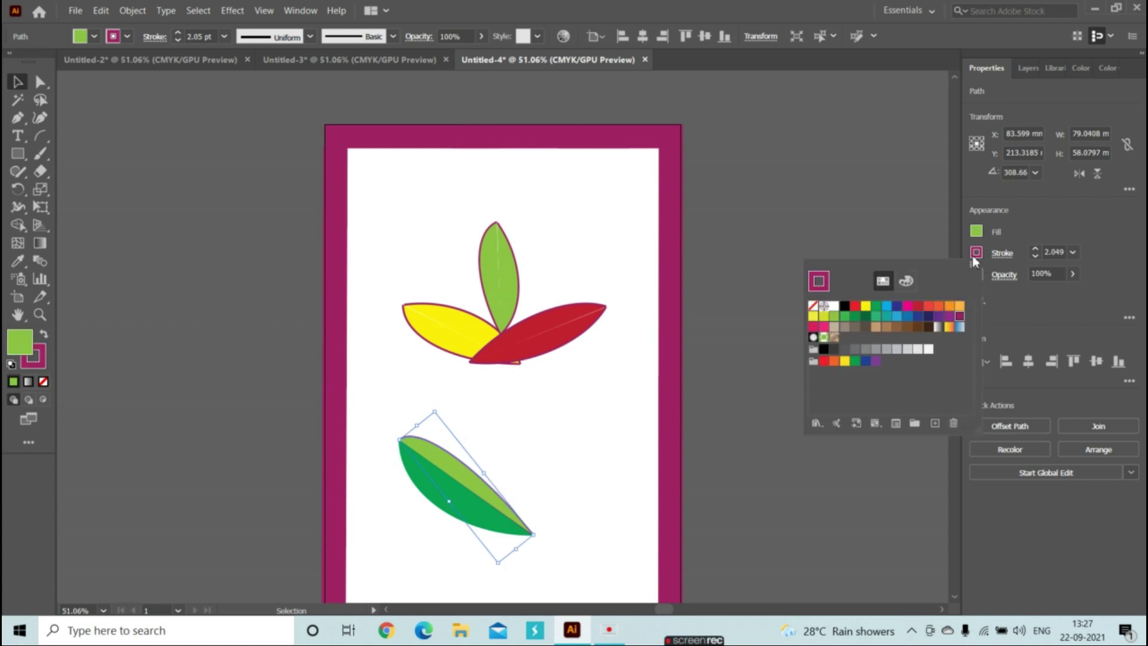
{"action": "left_click", "coordinate": [834, 315]}
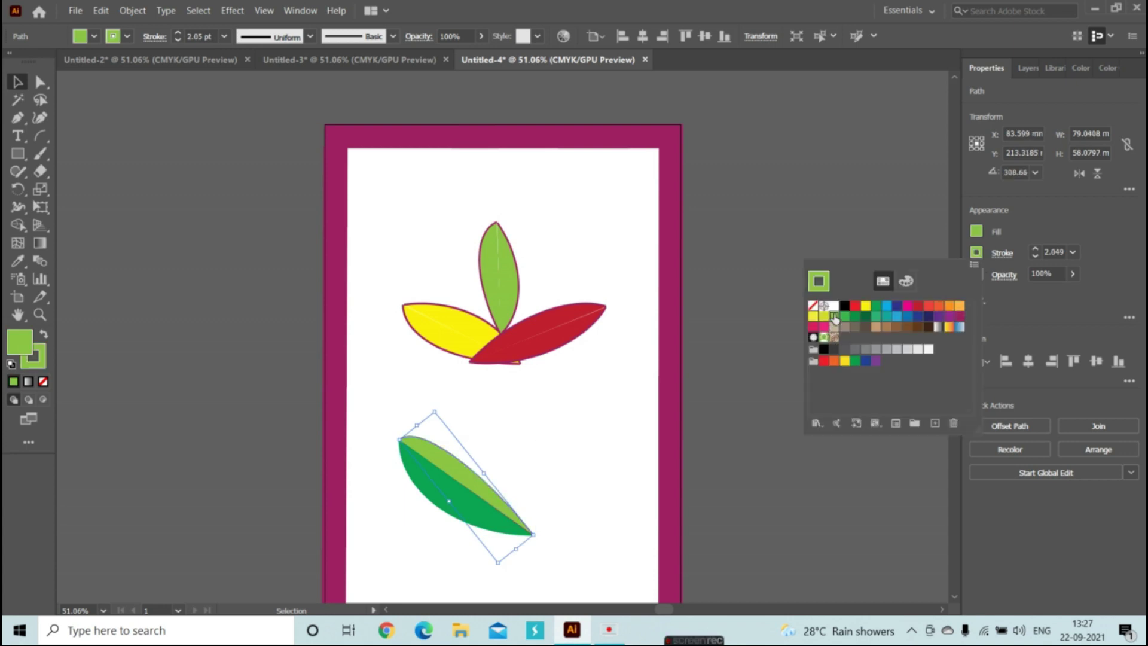
{"action": "left_click", "coordinate": [605, 501]}
{"action": "left_click", "coordinate": [604, 500]}
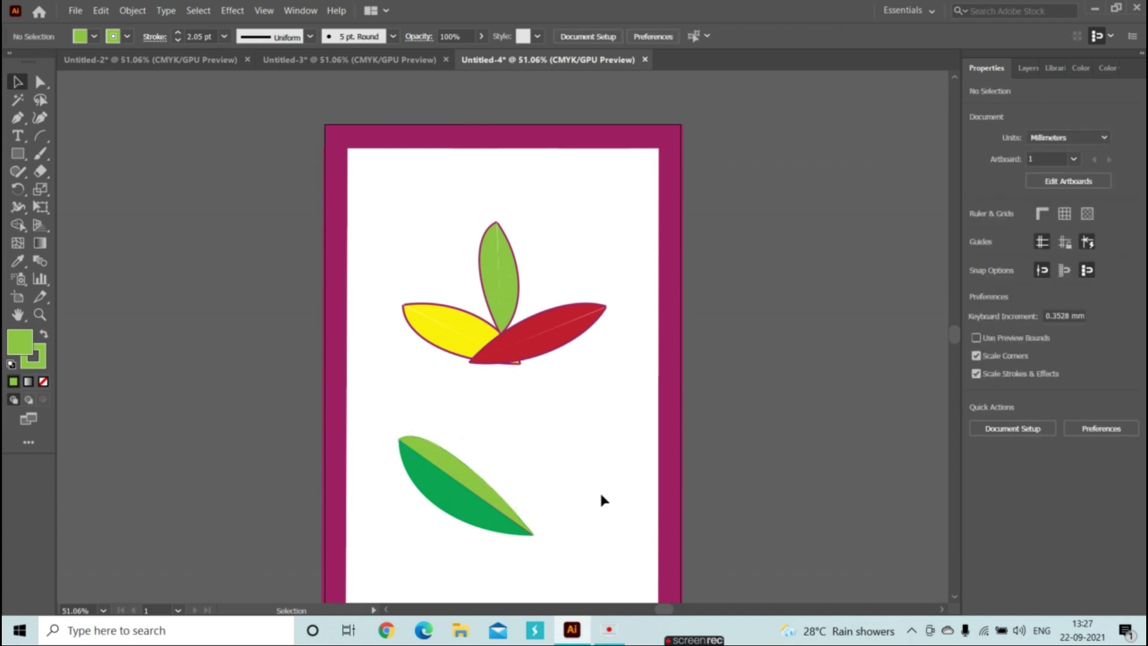